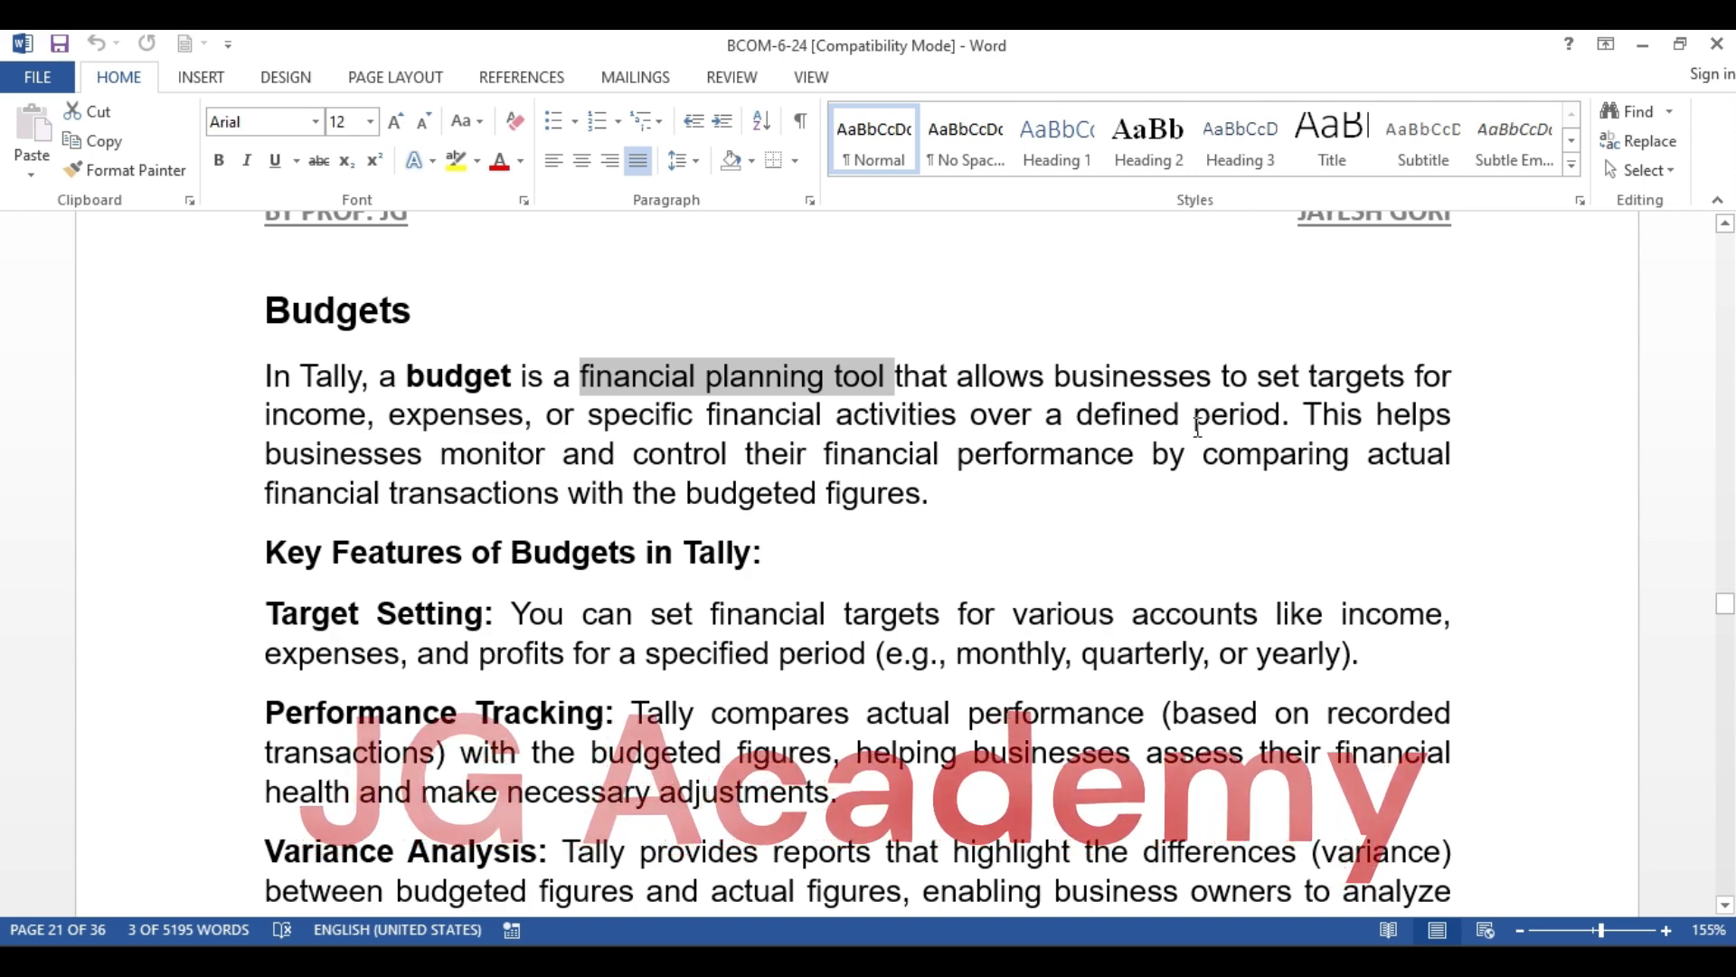
Read the budget notes, the January 2024 sales budget scenario and the Murphy Ltd. overhead budget exercise table
{"action": "left_click", "coordinate": [1028, 477]}
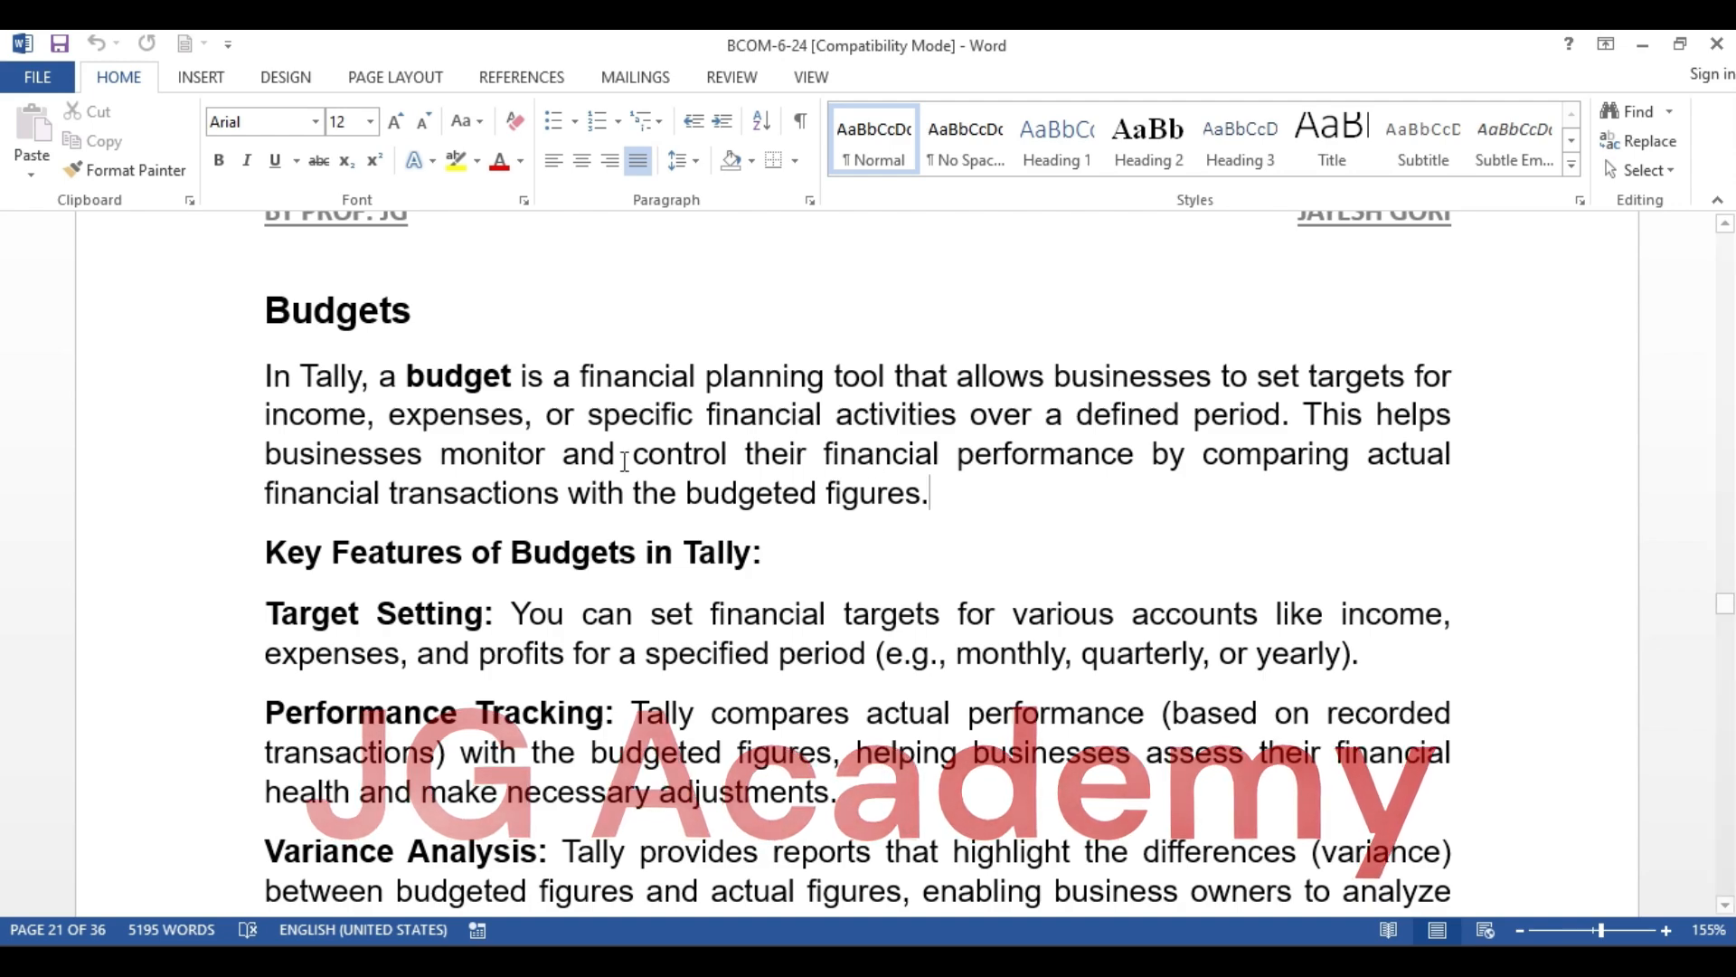
{"action": "scroll", "coordinate": [880, 461], "scroll_direction": "down", "scroll_amount": 10}
{"action": "scroll", "coordinate": [820, 443], "scroll_direction": "down", "scroll_amount": 15}
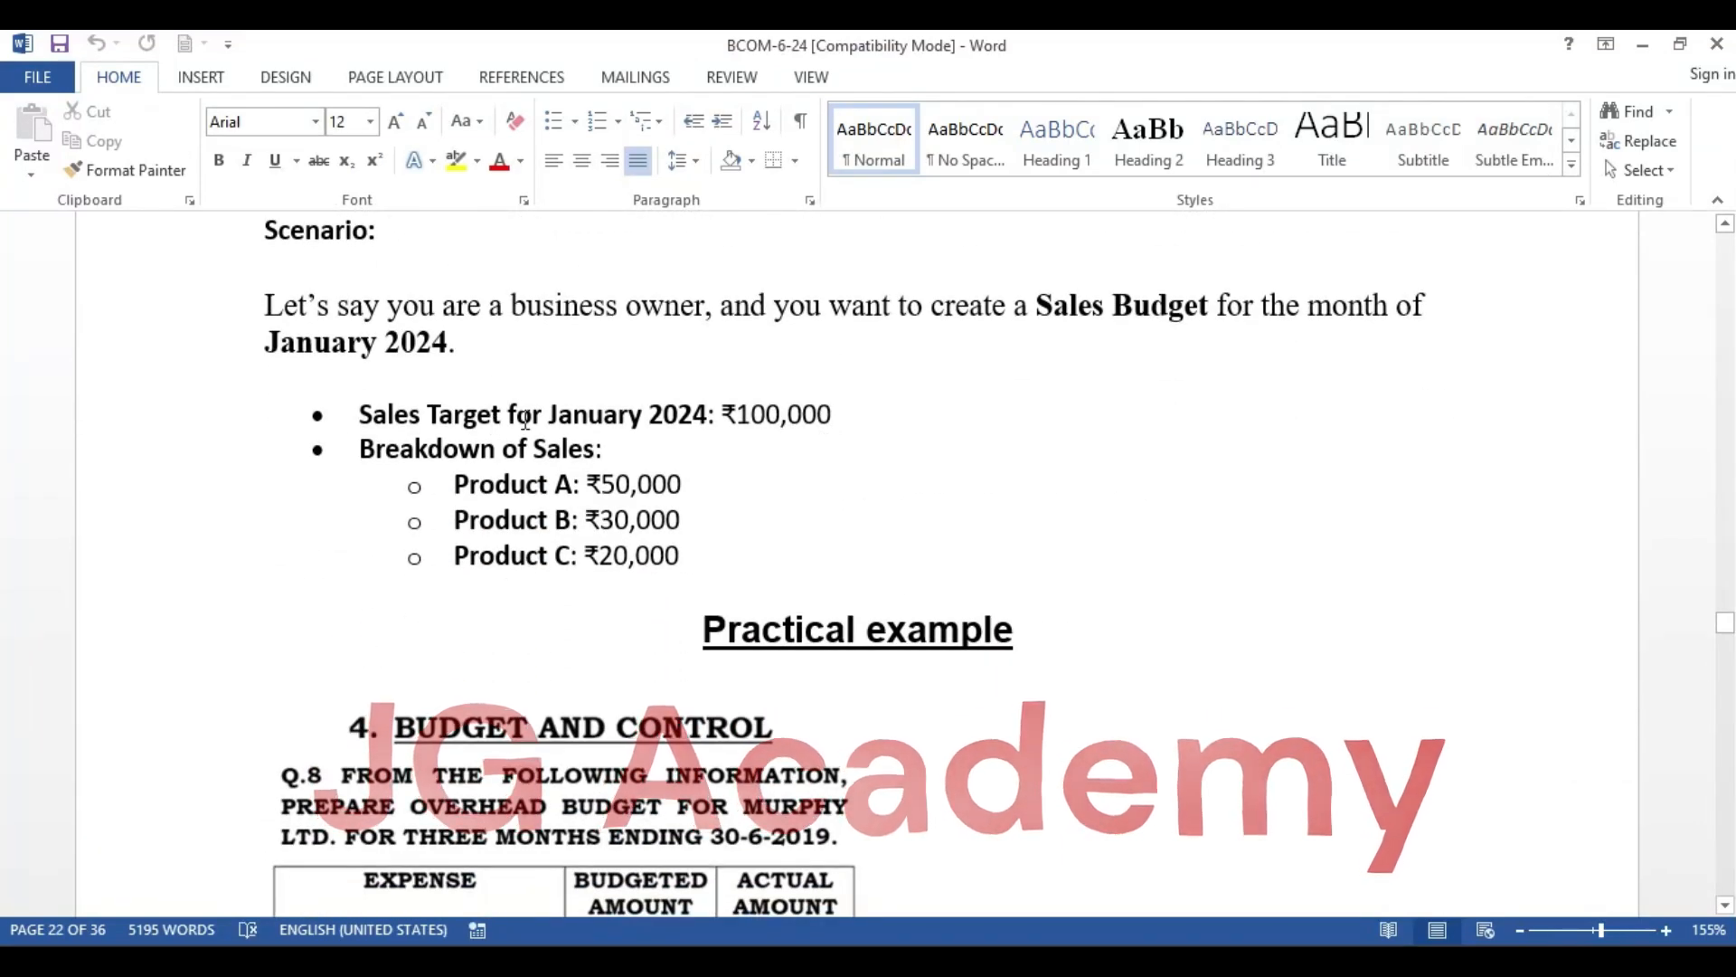
{"action": "left_click_drag", "start_coordinate": [1037, 307], "coordinate": [1216, 311]}
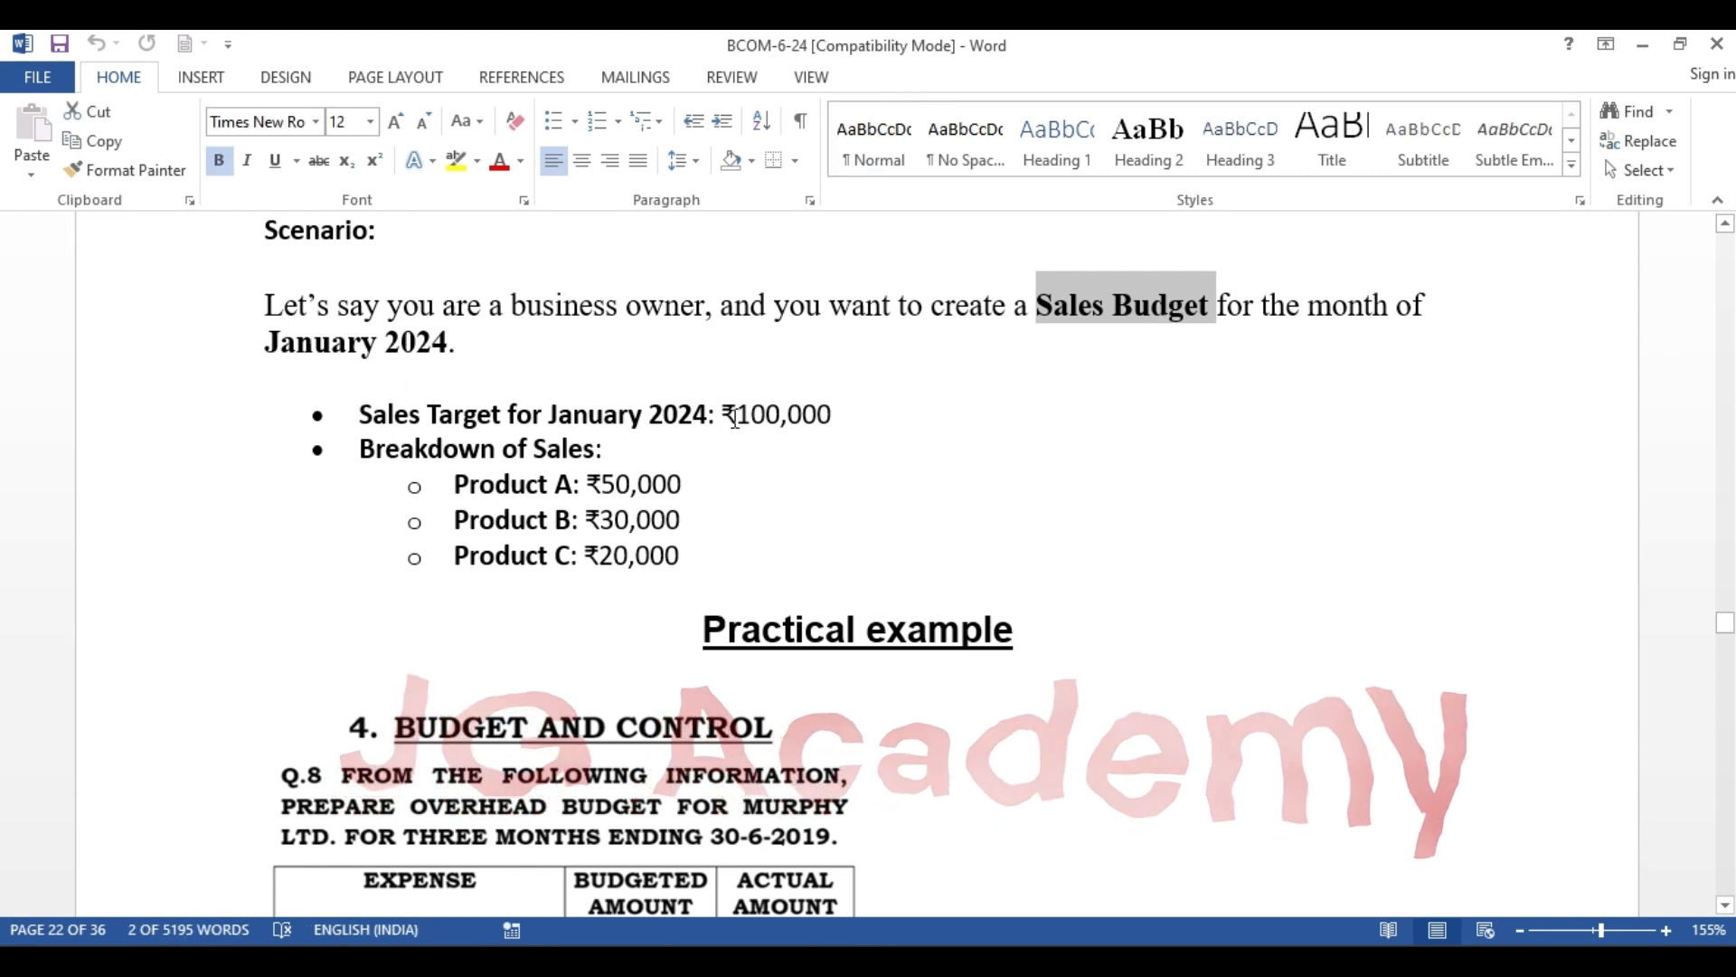
{"action": "left_click_drag", "start_coordinate": [723, 414], "coordinate": [830, 416]}
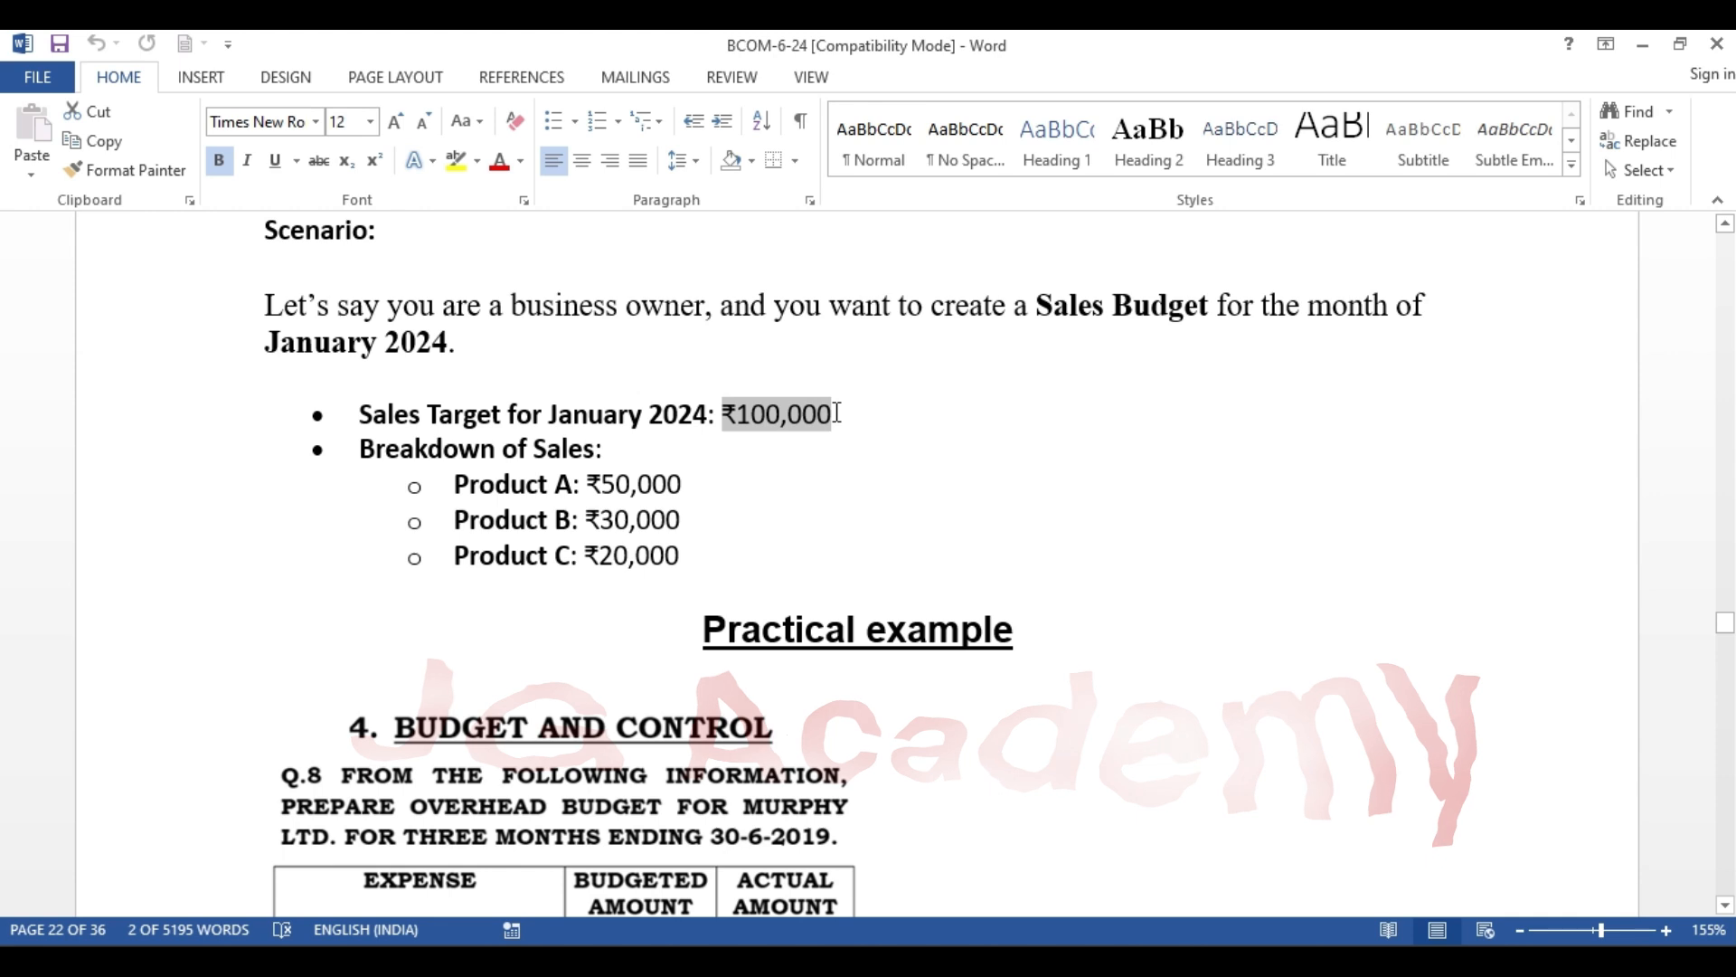
{"action": "left_click", "coordinate": [773, 464]}
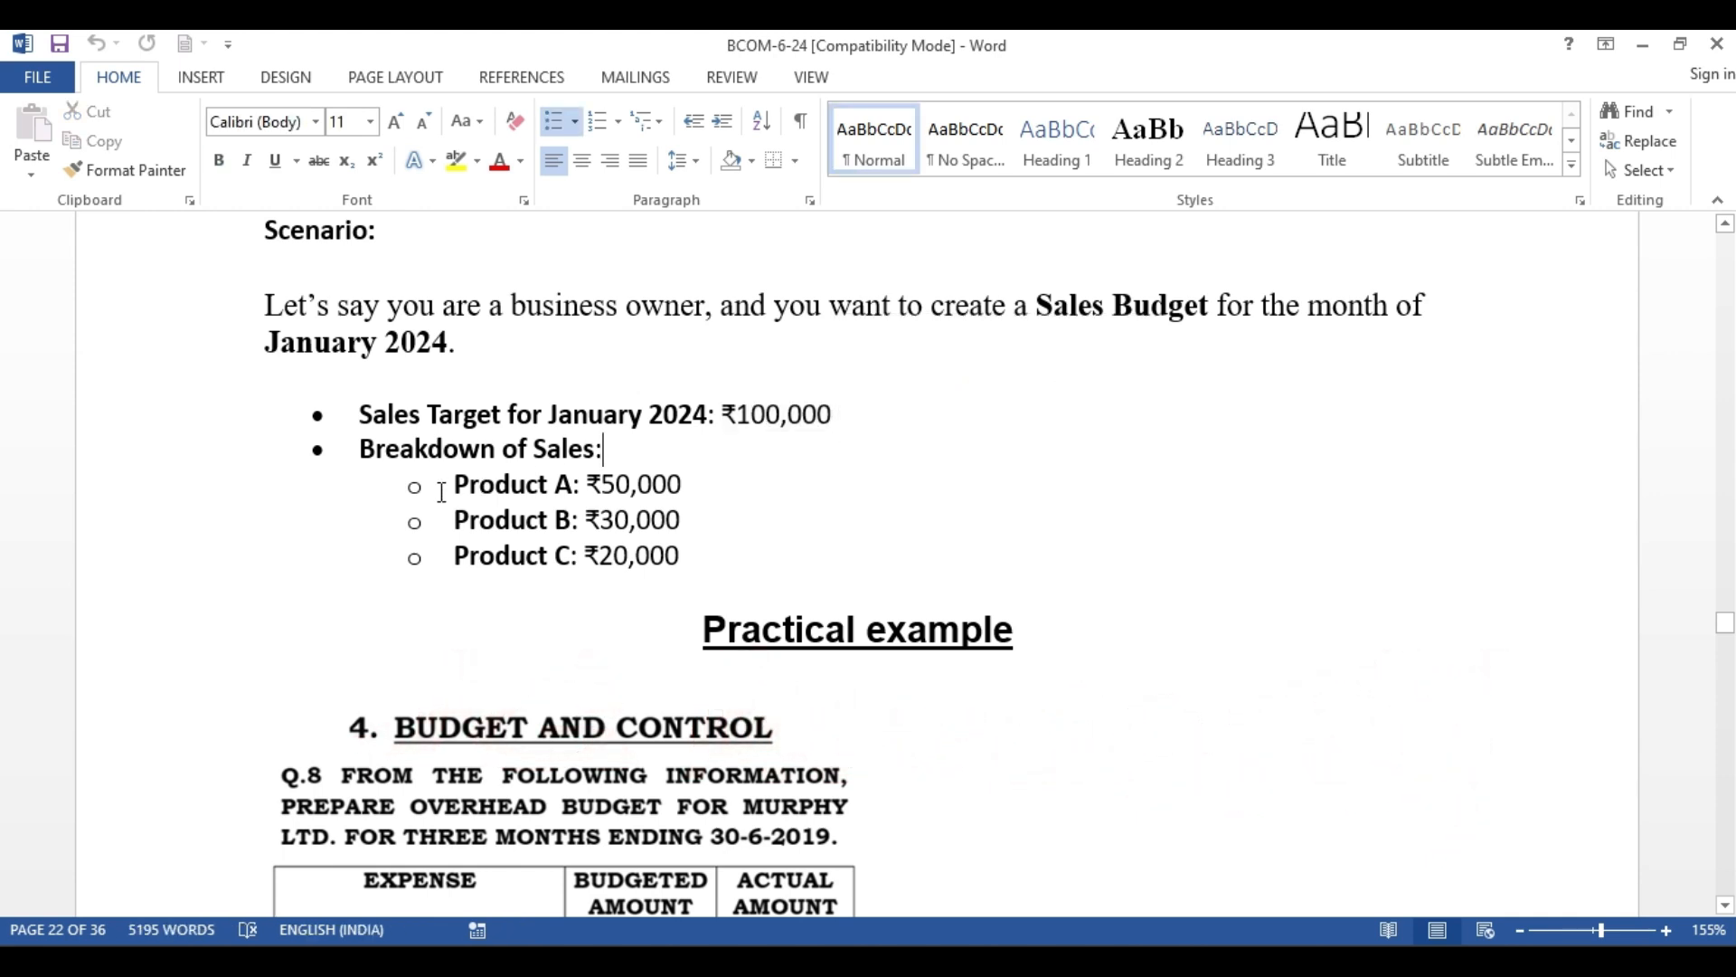
{"action": "left_click_drag", "start_coordinate": [454, 485], "coordinate": [693, 480]}
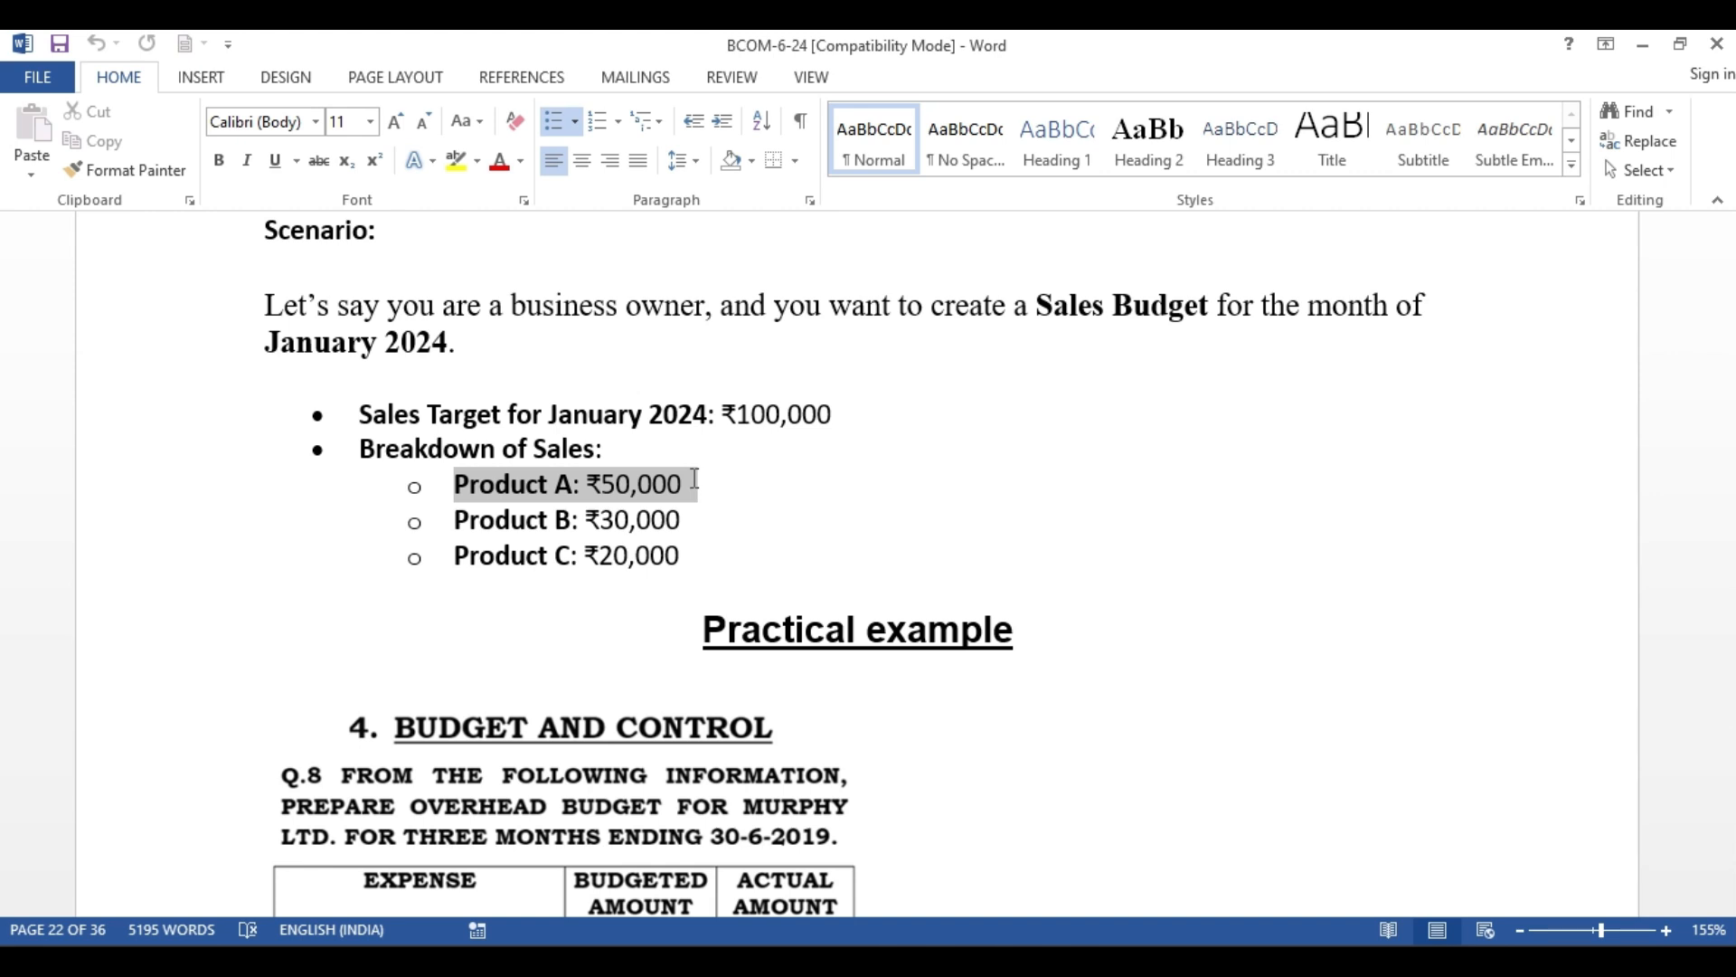
{"action": "left_click_drag", "start_coordinate": [452, 519], "coordinate": [684, 514]}
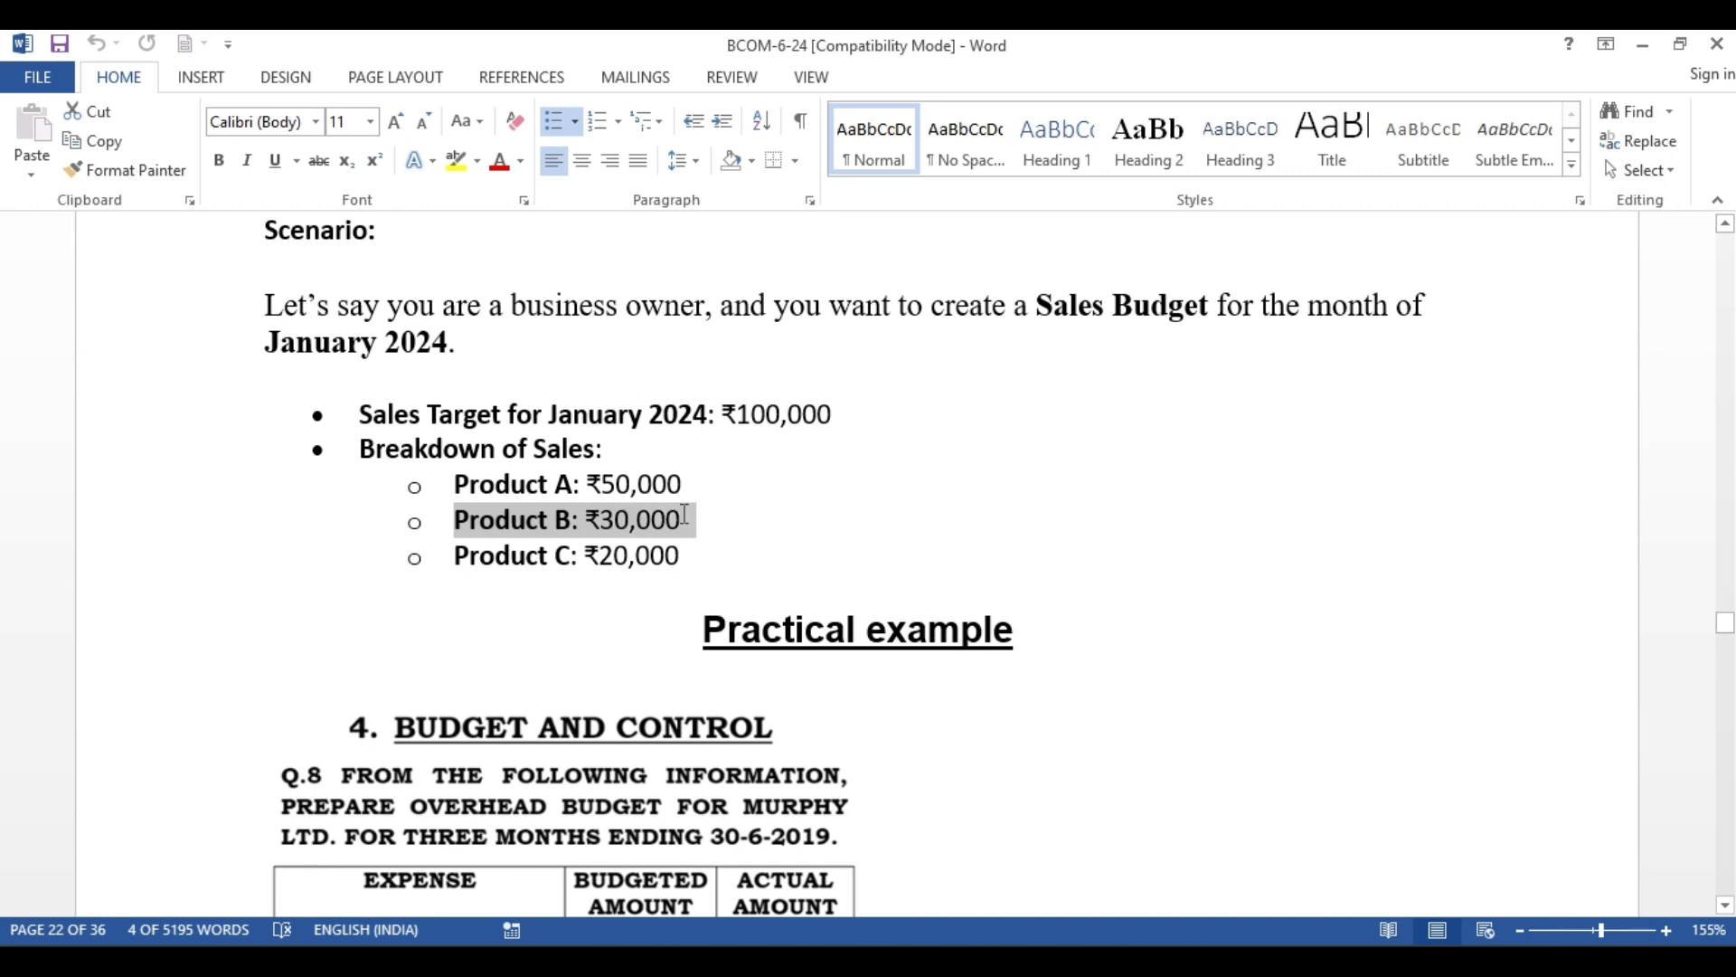
{"action": "left_click_drag", "start_coordinate": [453, 555], "coordinate": [692, 575]}
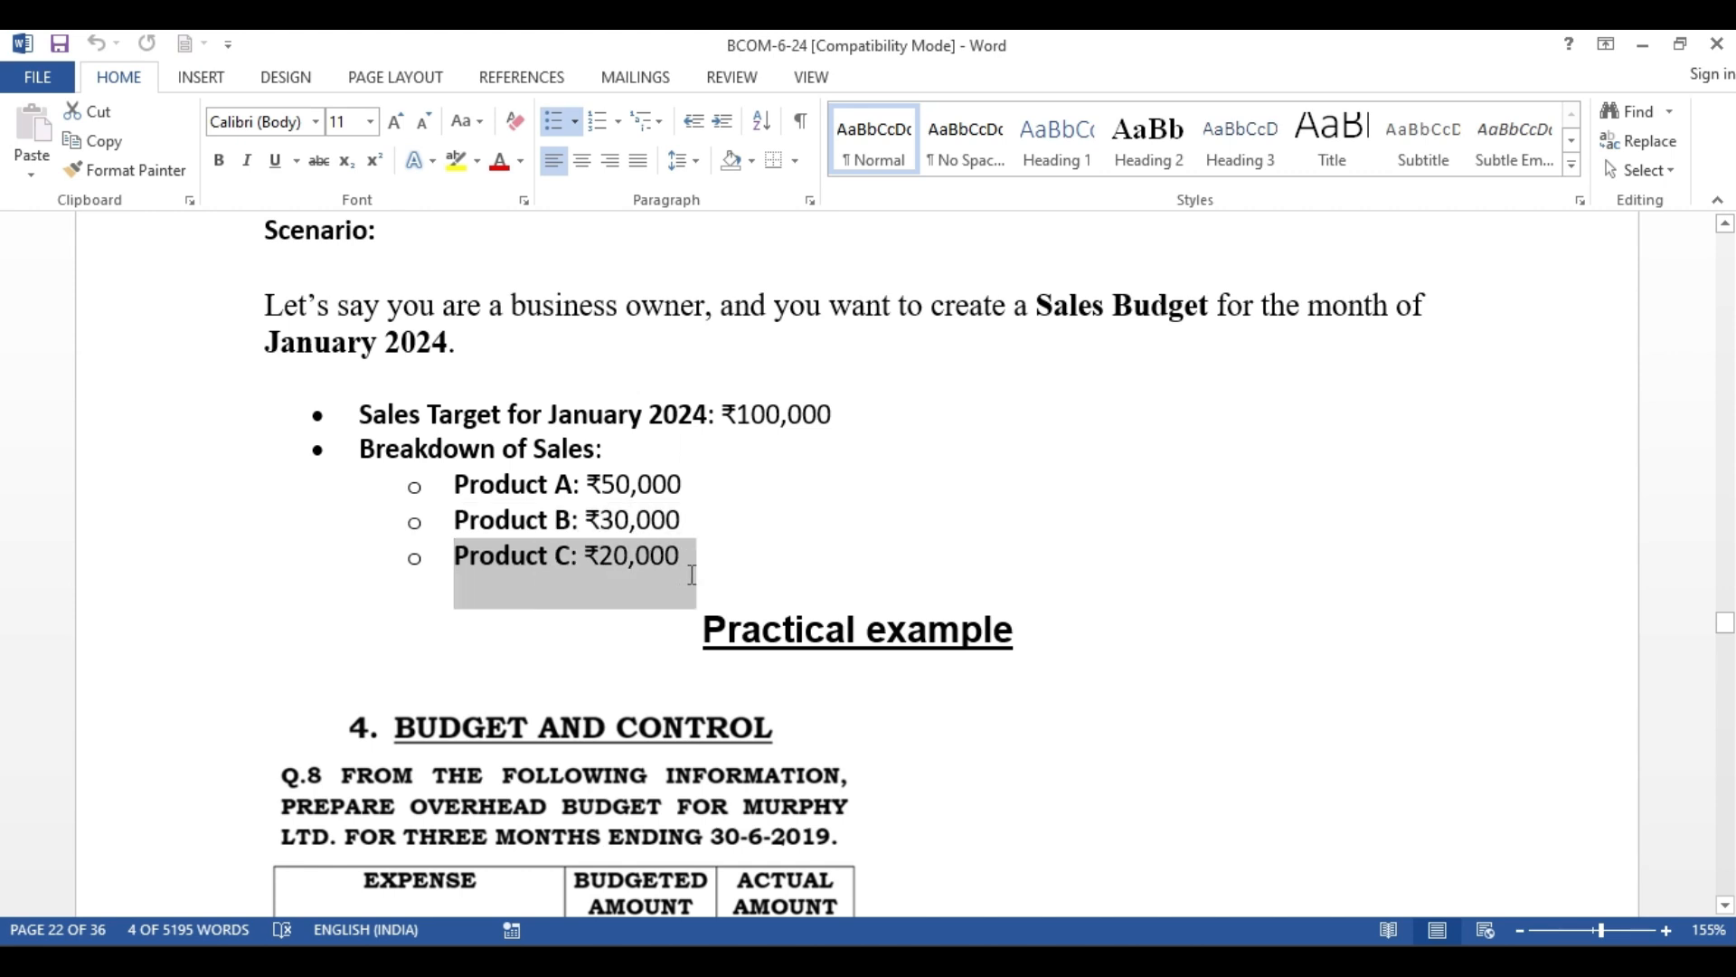
{"action": "left_click", "coordinate": [1252, 499]}
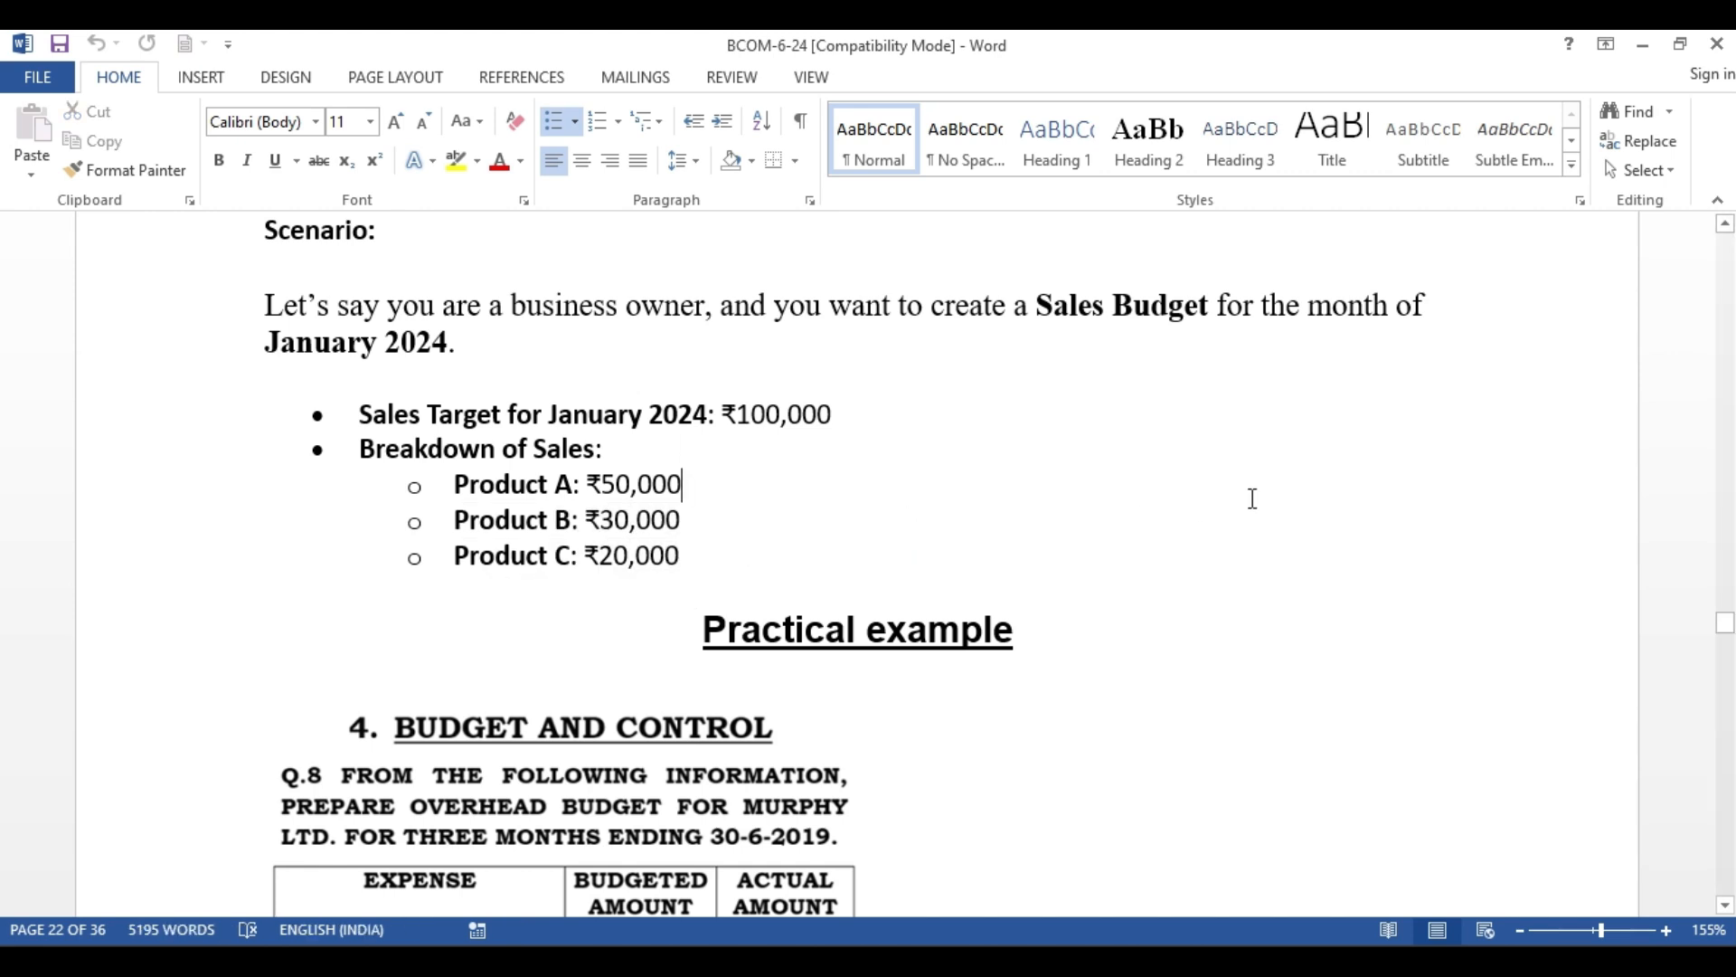
{"action": "scroll", "coordinate": [1250, 499], "scroll_direction": "down", "scroll_amount": 5}
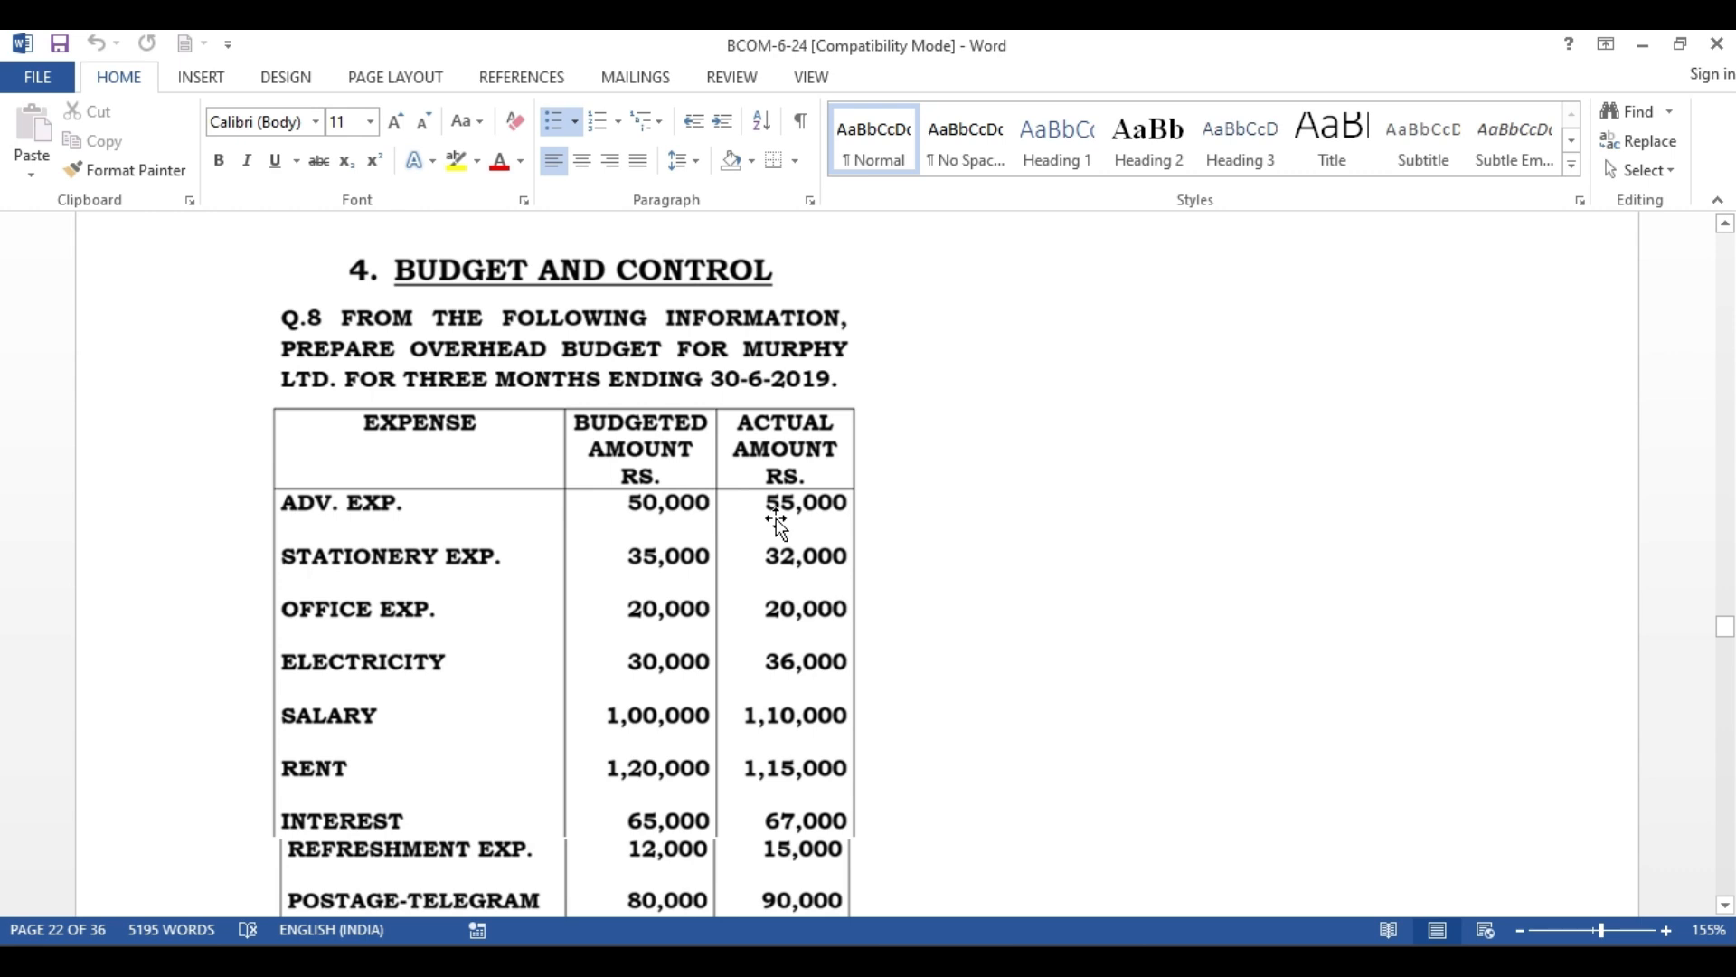
{"action": "scroll", "coordinate": [776, 519], "scroll_direction": "down", "scroll_amount": 2}
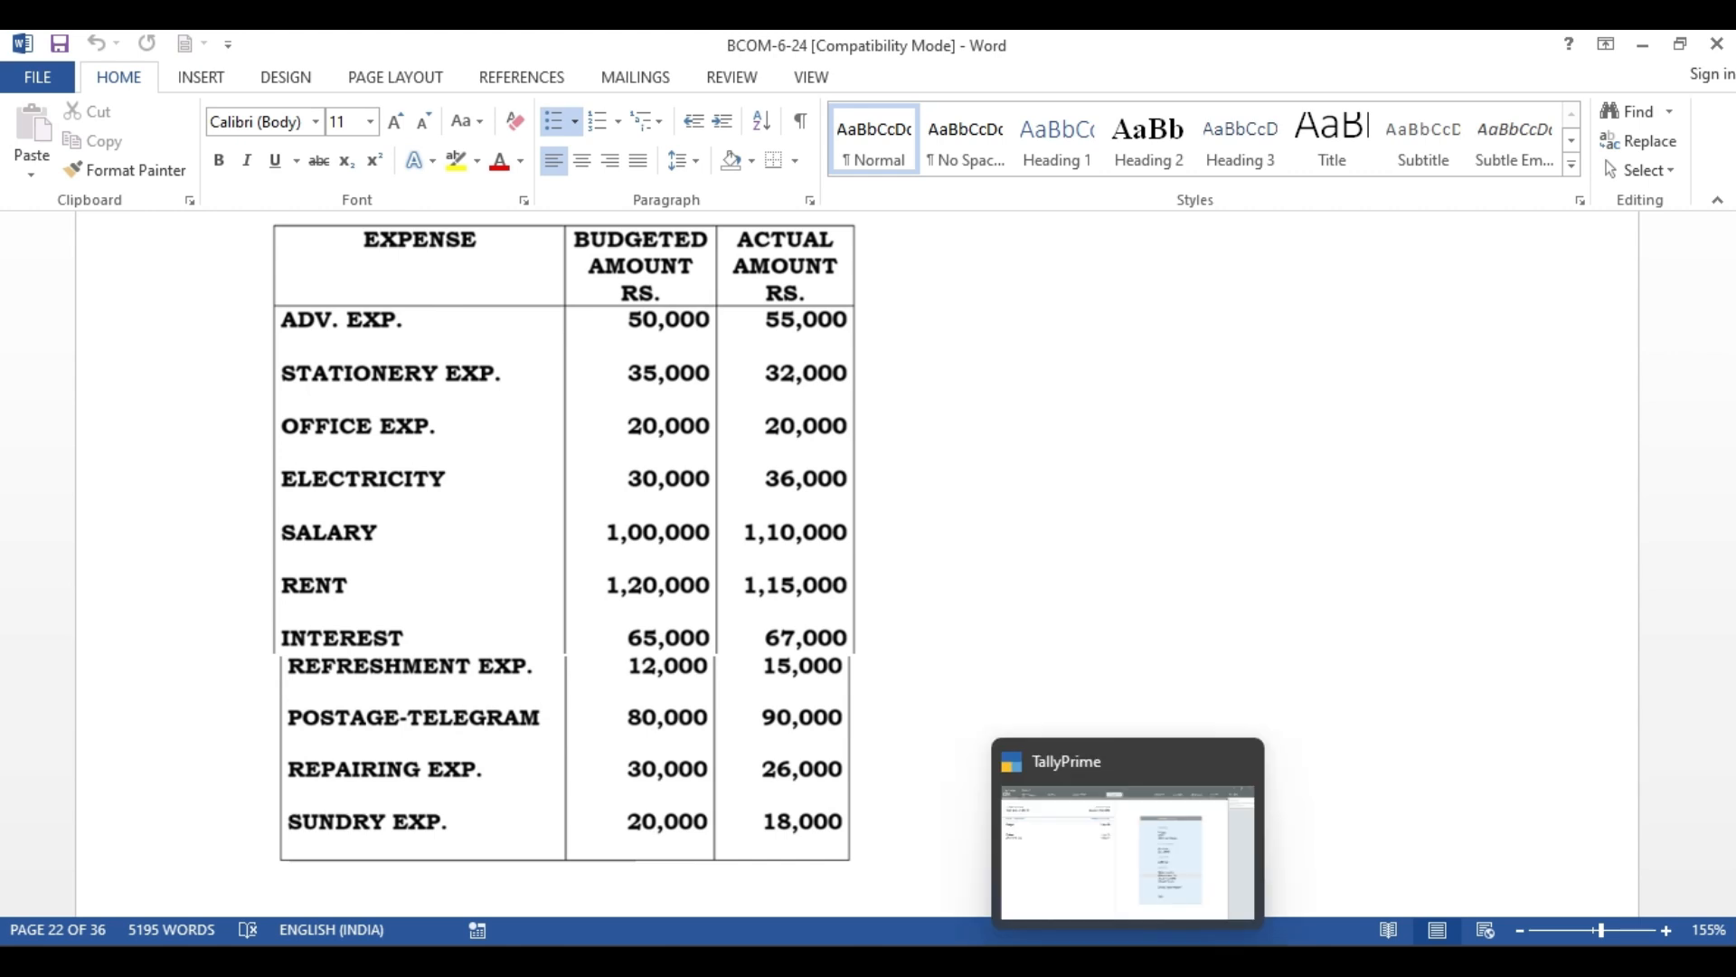
Switch to TallyPrime and start a new company with Budget Demo as its company and mailing name
{"action": "left_click", "coordinate": [1128, 961]}
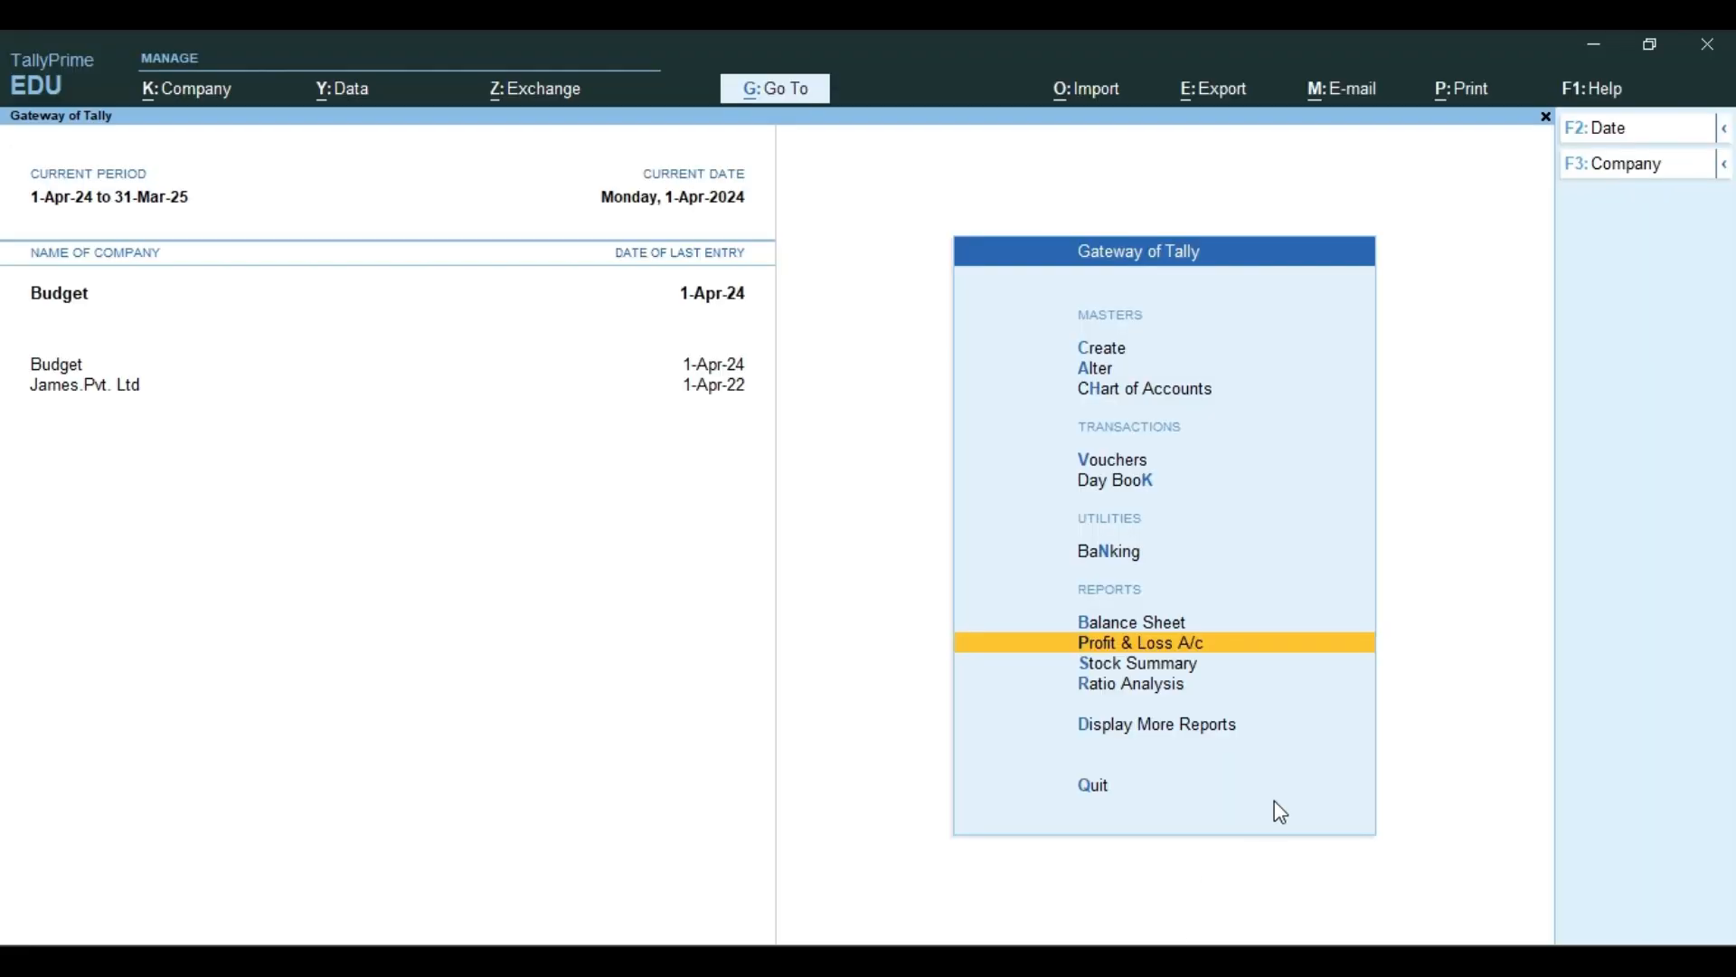
{"action": "key", "text": "F3"}
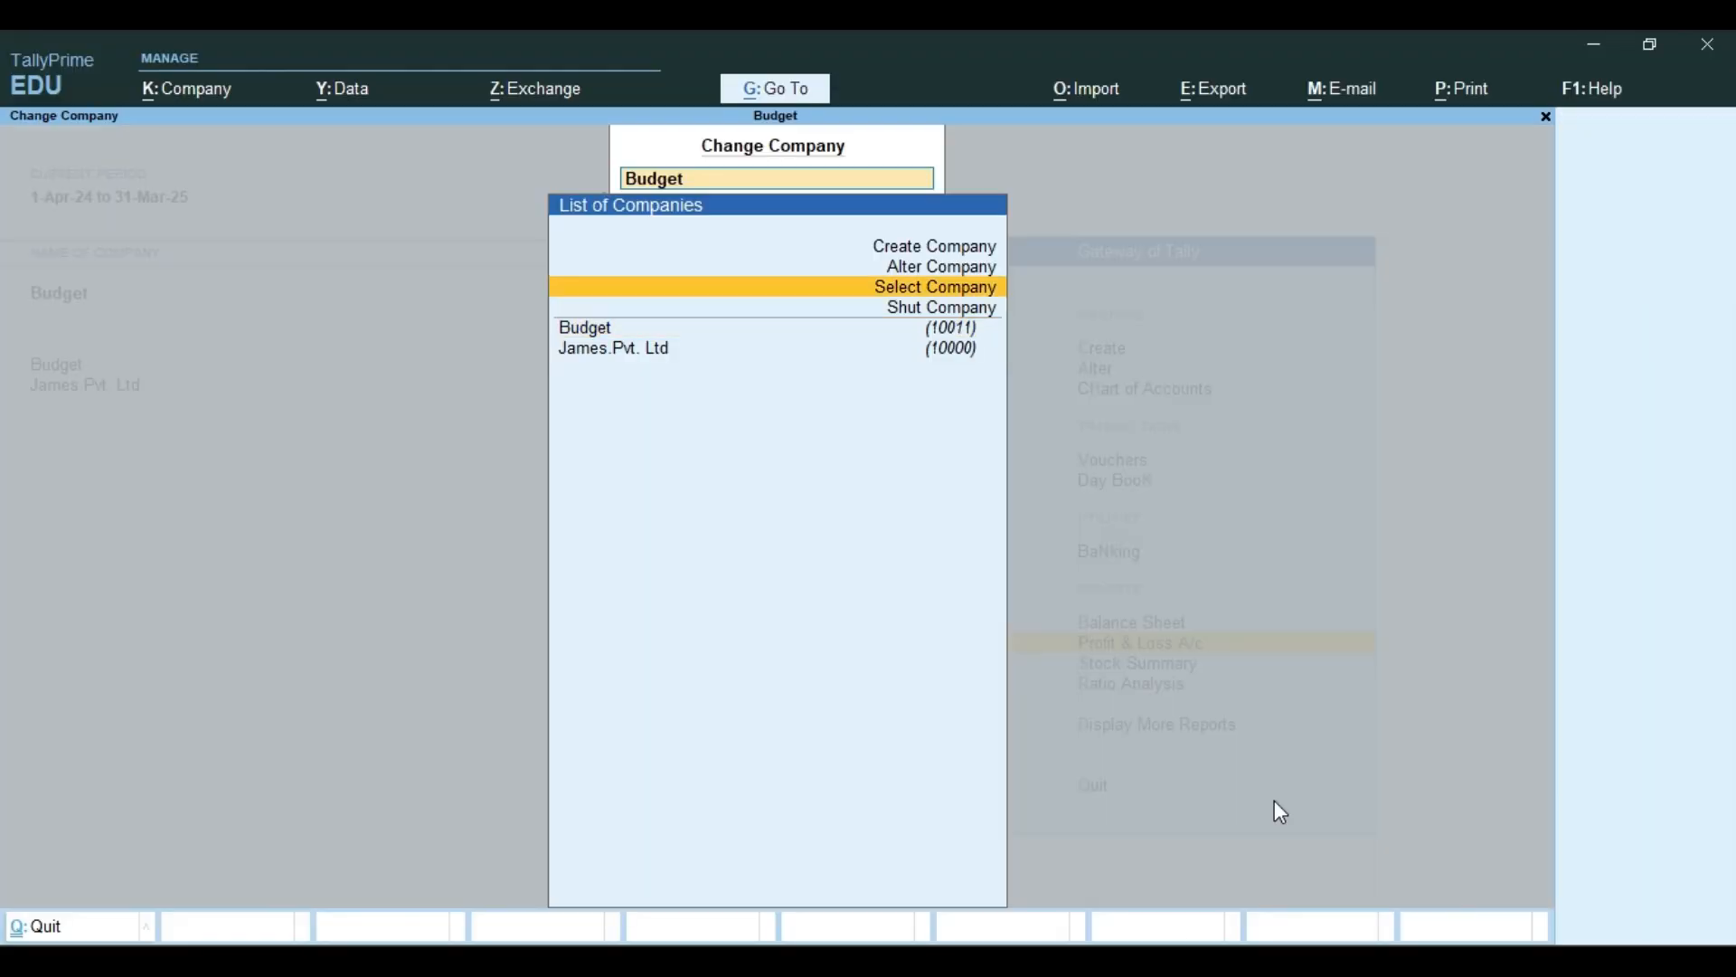
{"action": "key", "text": "Up"}
{"action": "key", "text": "Up"}
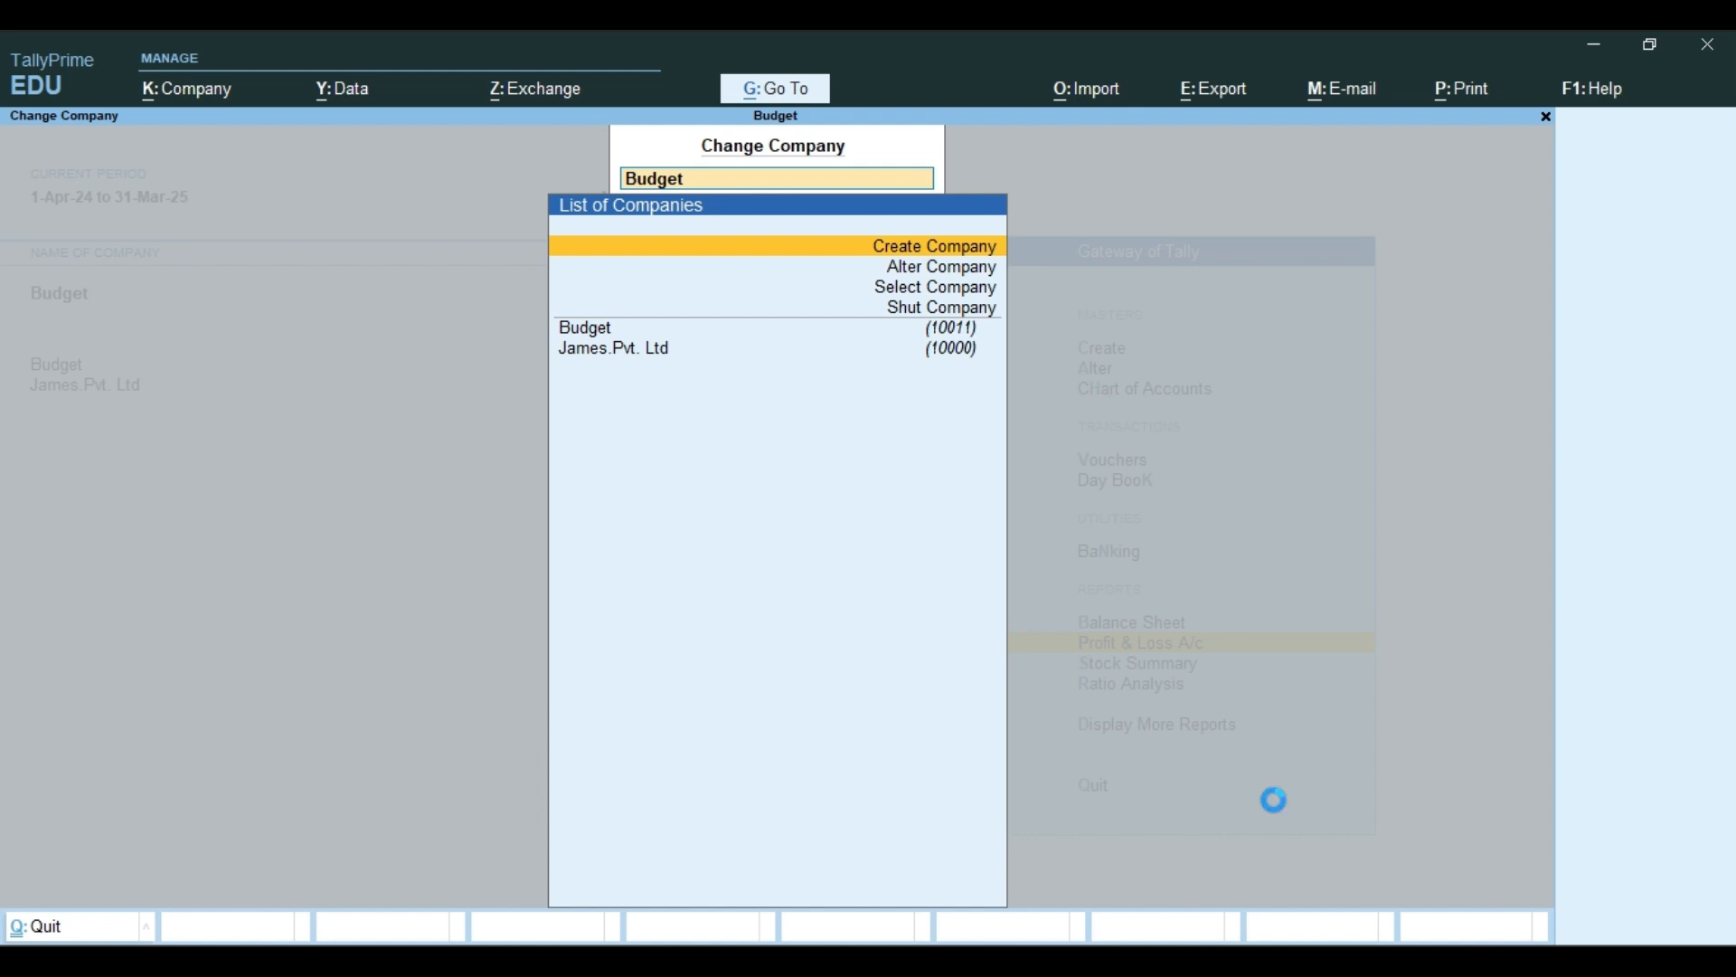
{"action": "key", "text": "Return"}
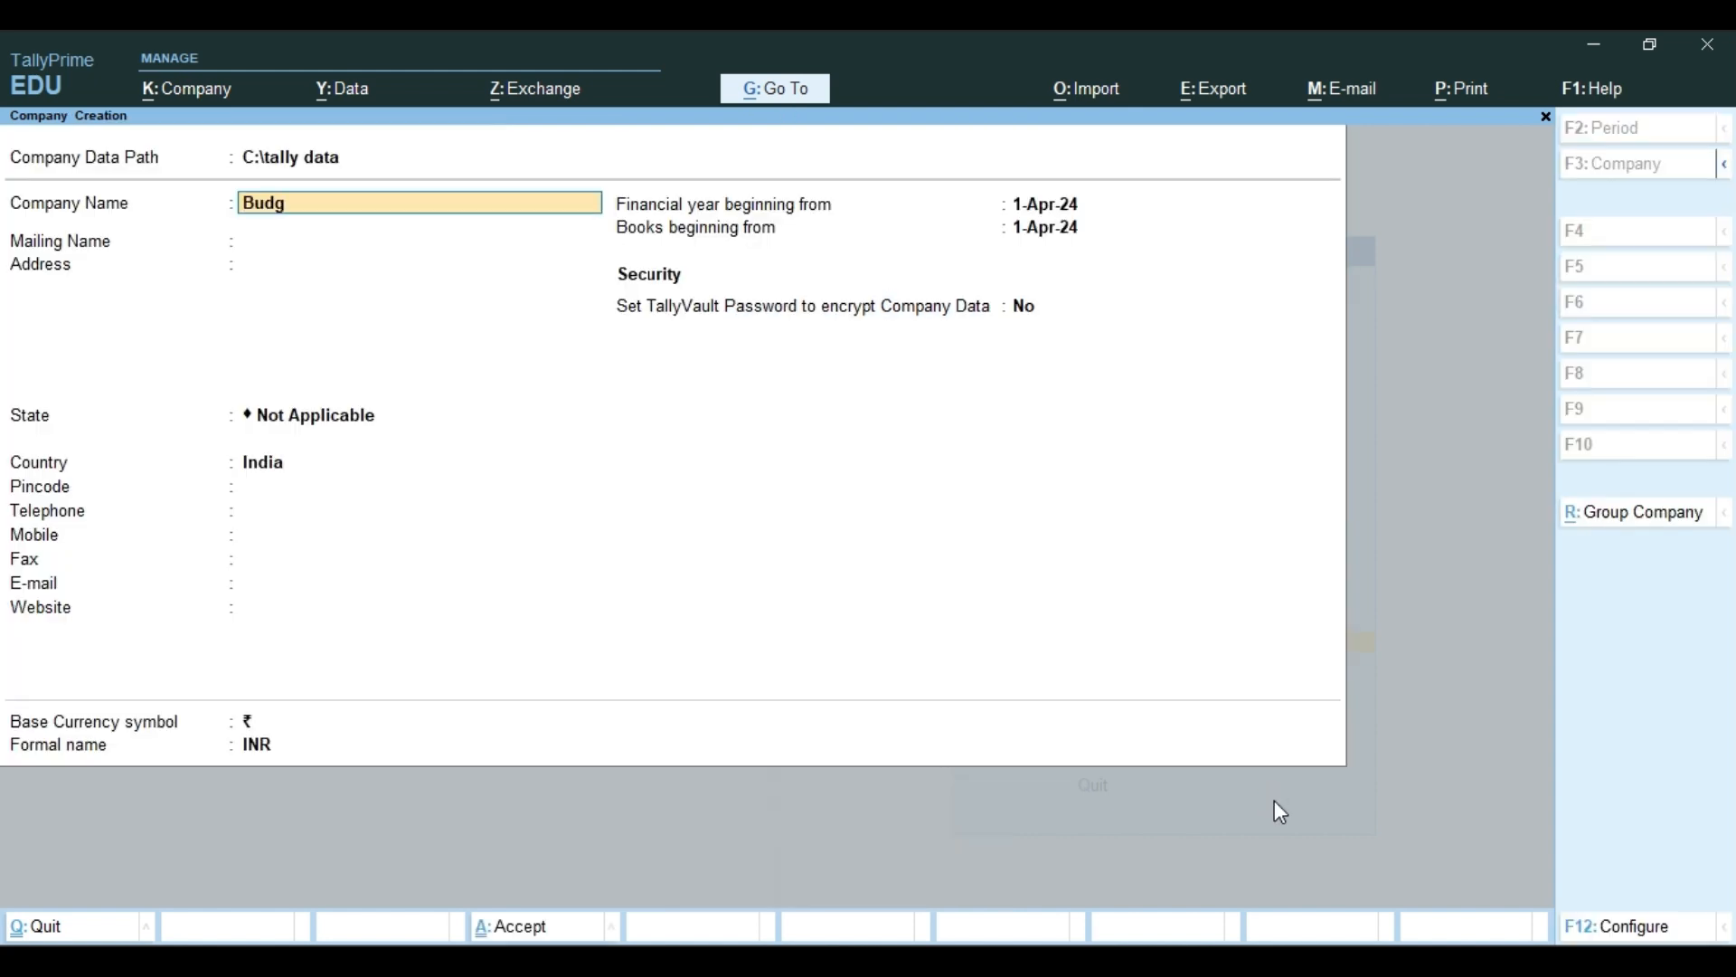
{"action": "type", "text": "Budget Demo"}
{"action": "key", "text": "Return"}
Set the company's state to Gujarat, save the company and accept its default features
{"action": "key", "text": "Return"}
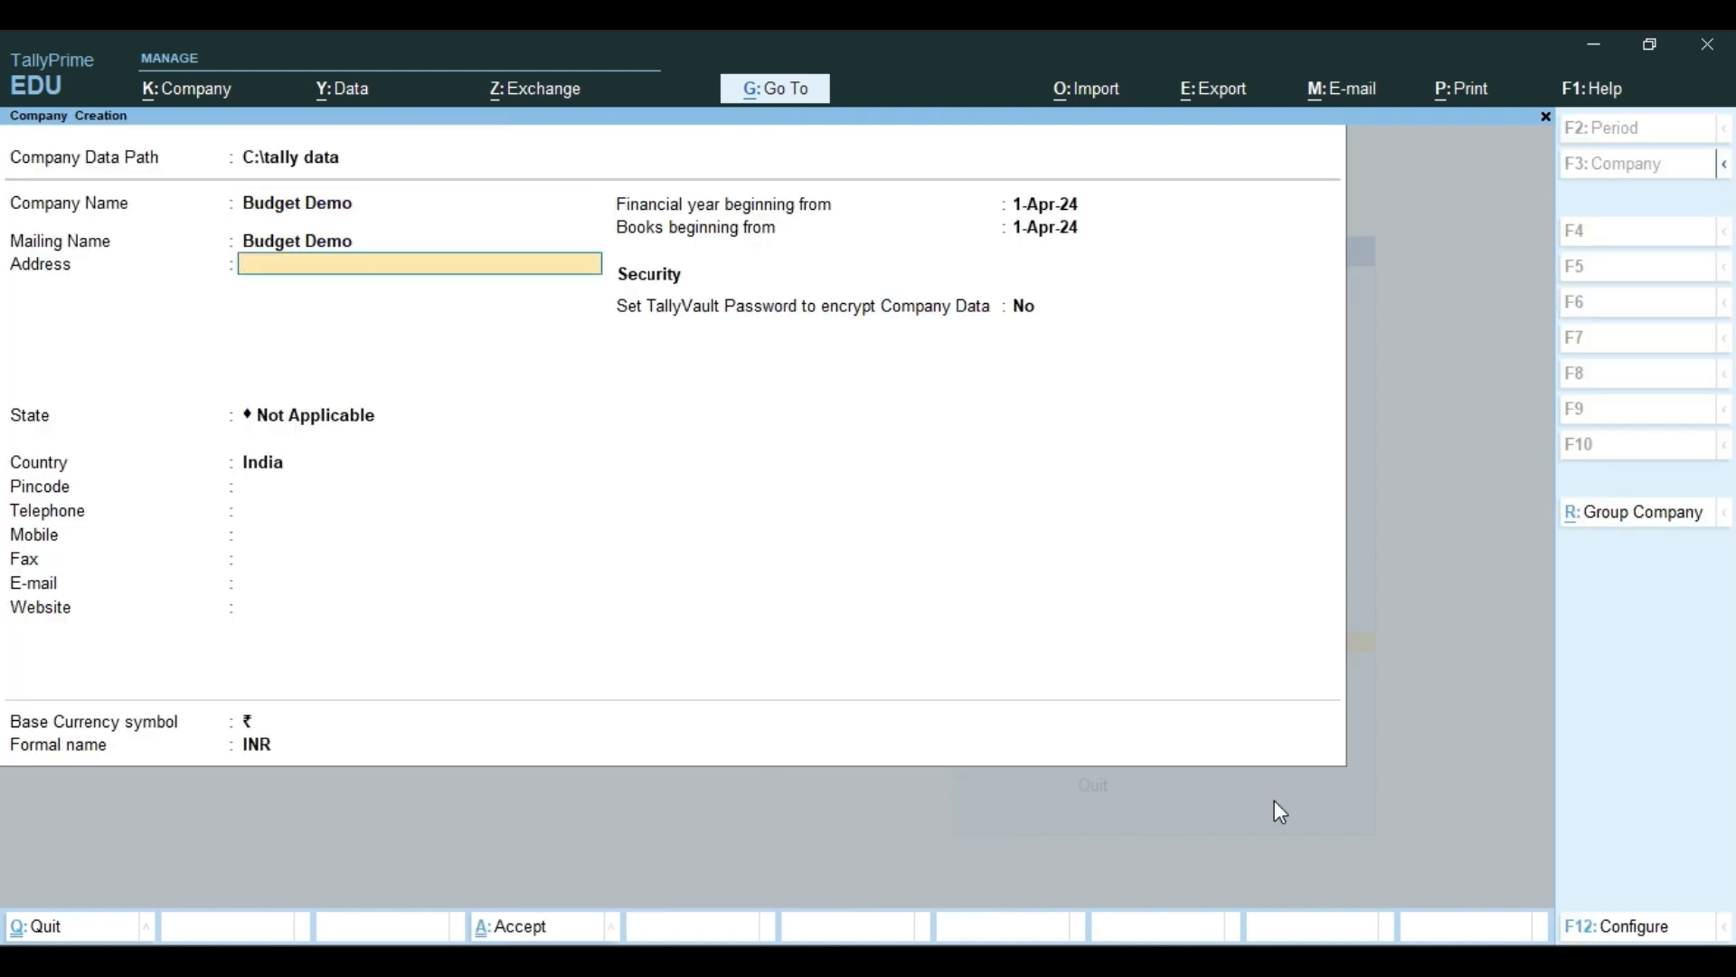
{"action": "key", "text": "Return"}
{"action": "type", "text": "Gu"}
{"action": "key", "text": "Return"}
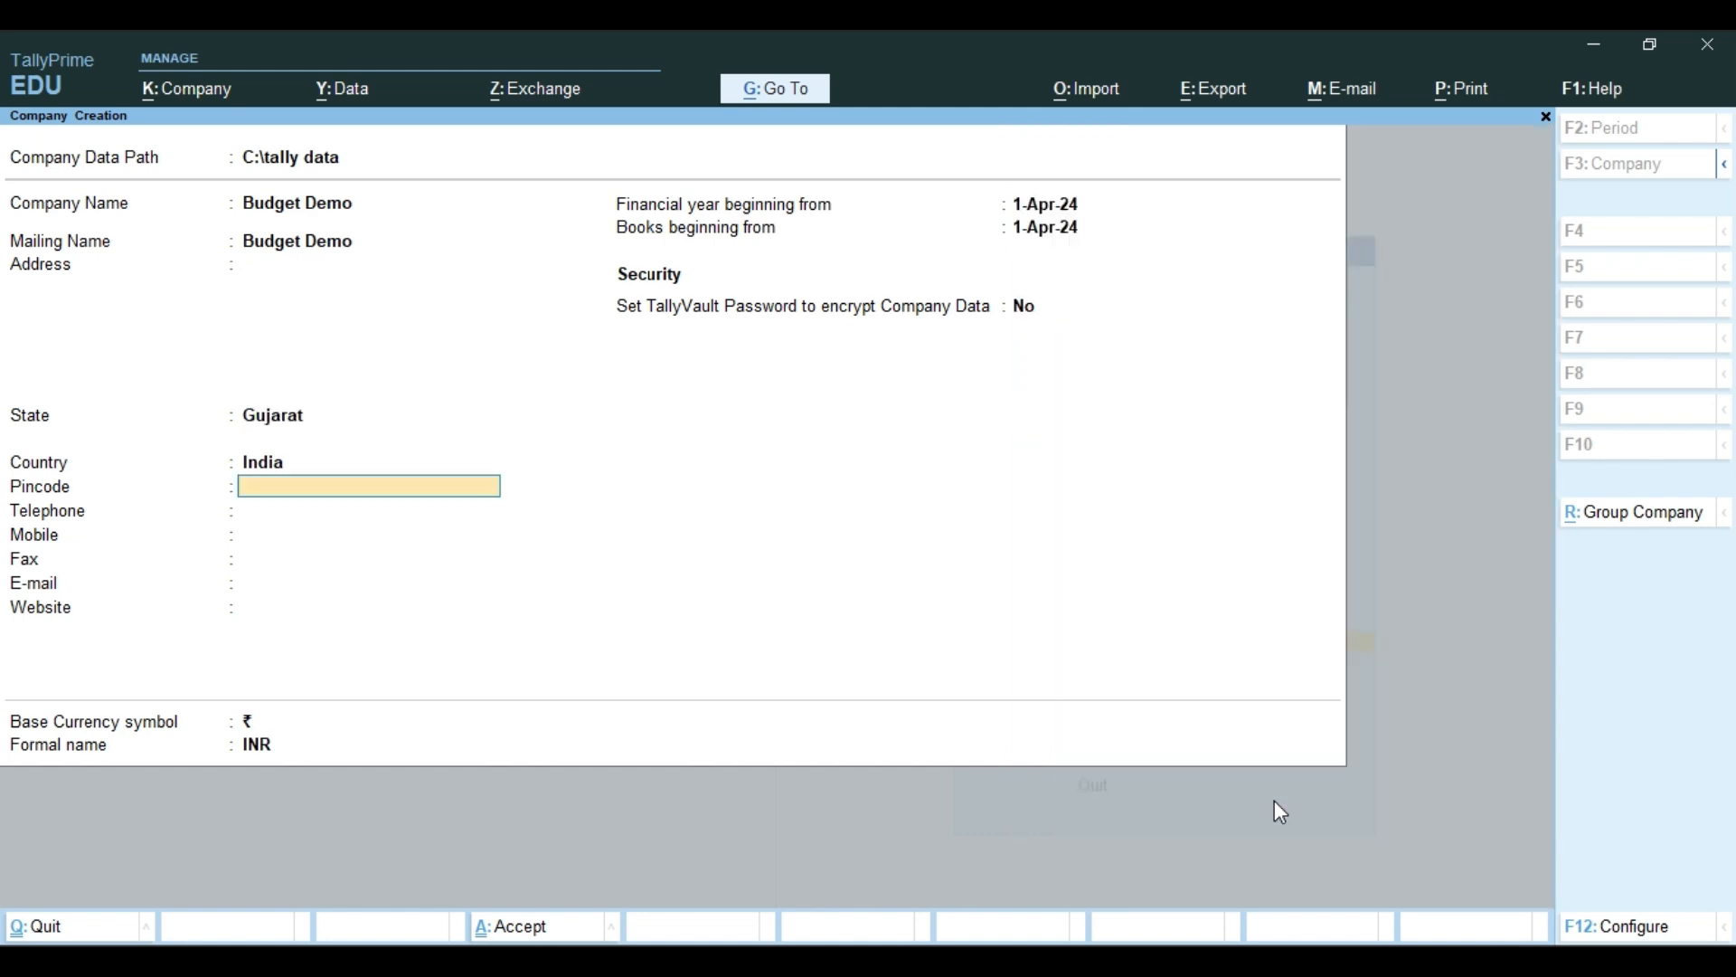
{"action": "key", "text": "Return"}
{"action": "key", "text": "Return"}
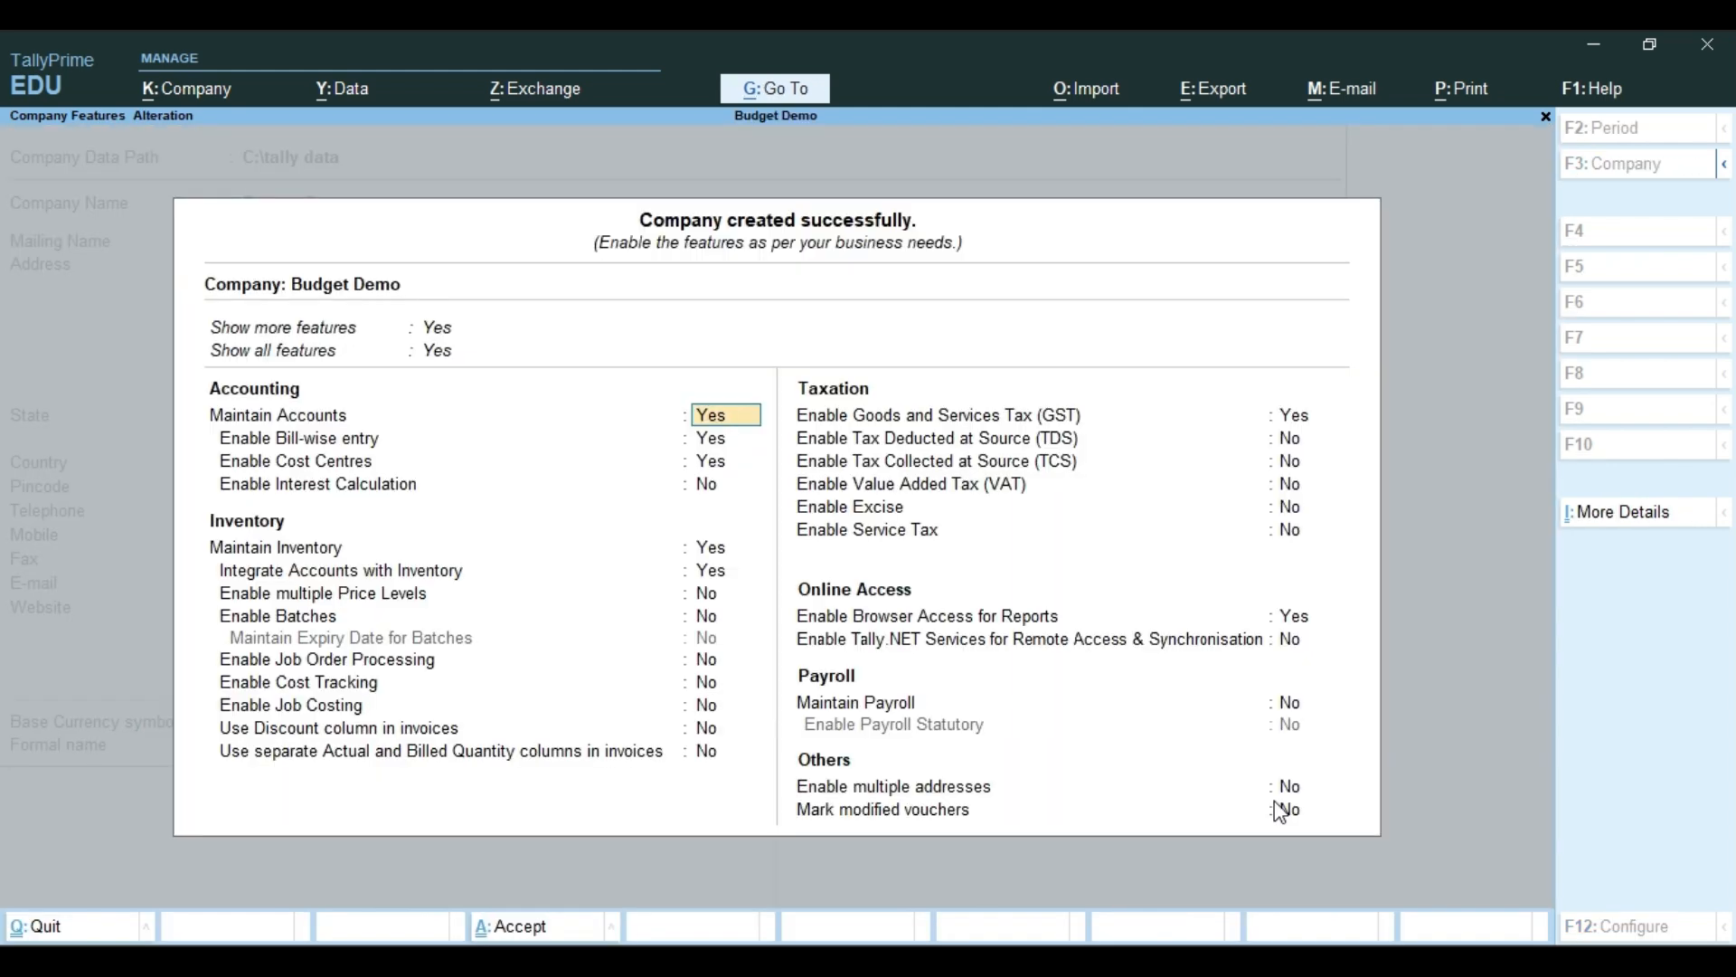
{"action": "key", "text": "ctrl+a"}
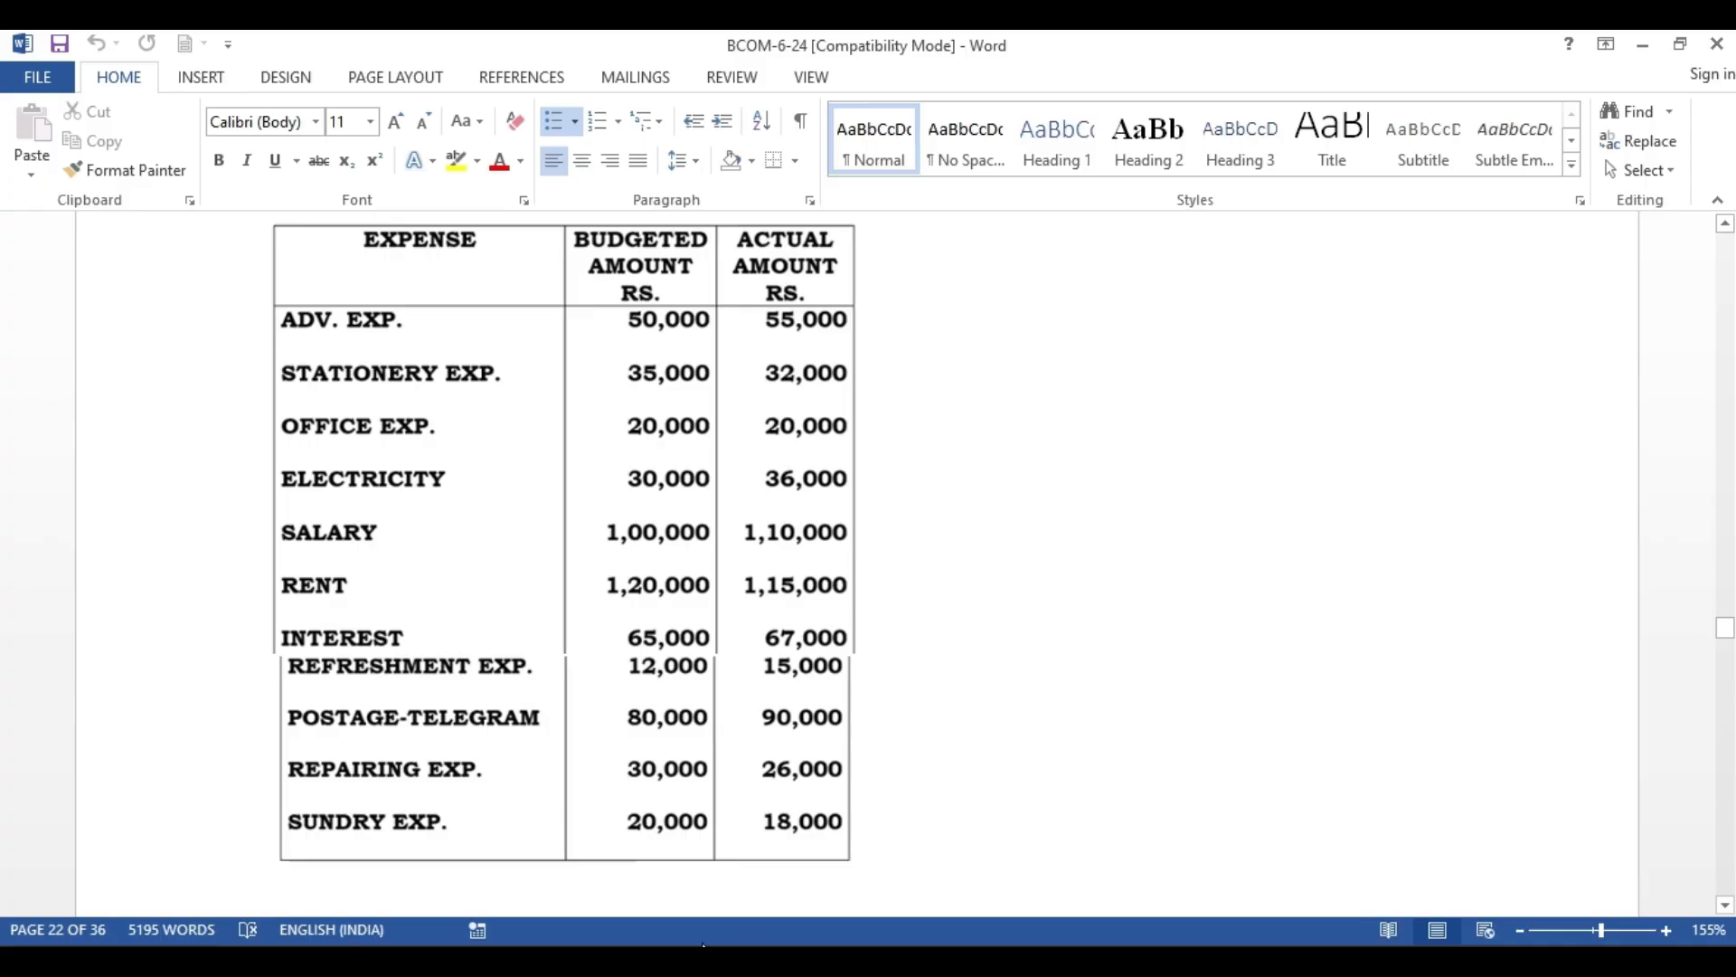
Switch to Word and read the notes on the steps to create a budget
{"action": "scroll", "coordinate": [871, 618], "scroll_direction": "down", "scroll_amount": 3}
{"action": "scroll", "coordinate": [871, 618], "scroll_direction": "down", "scroll_amount": 8}
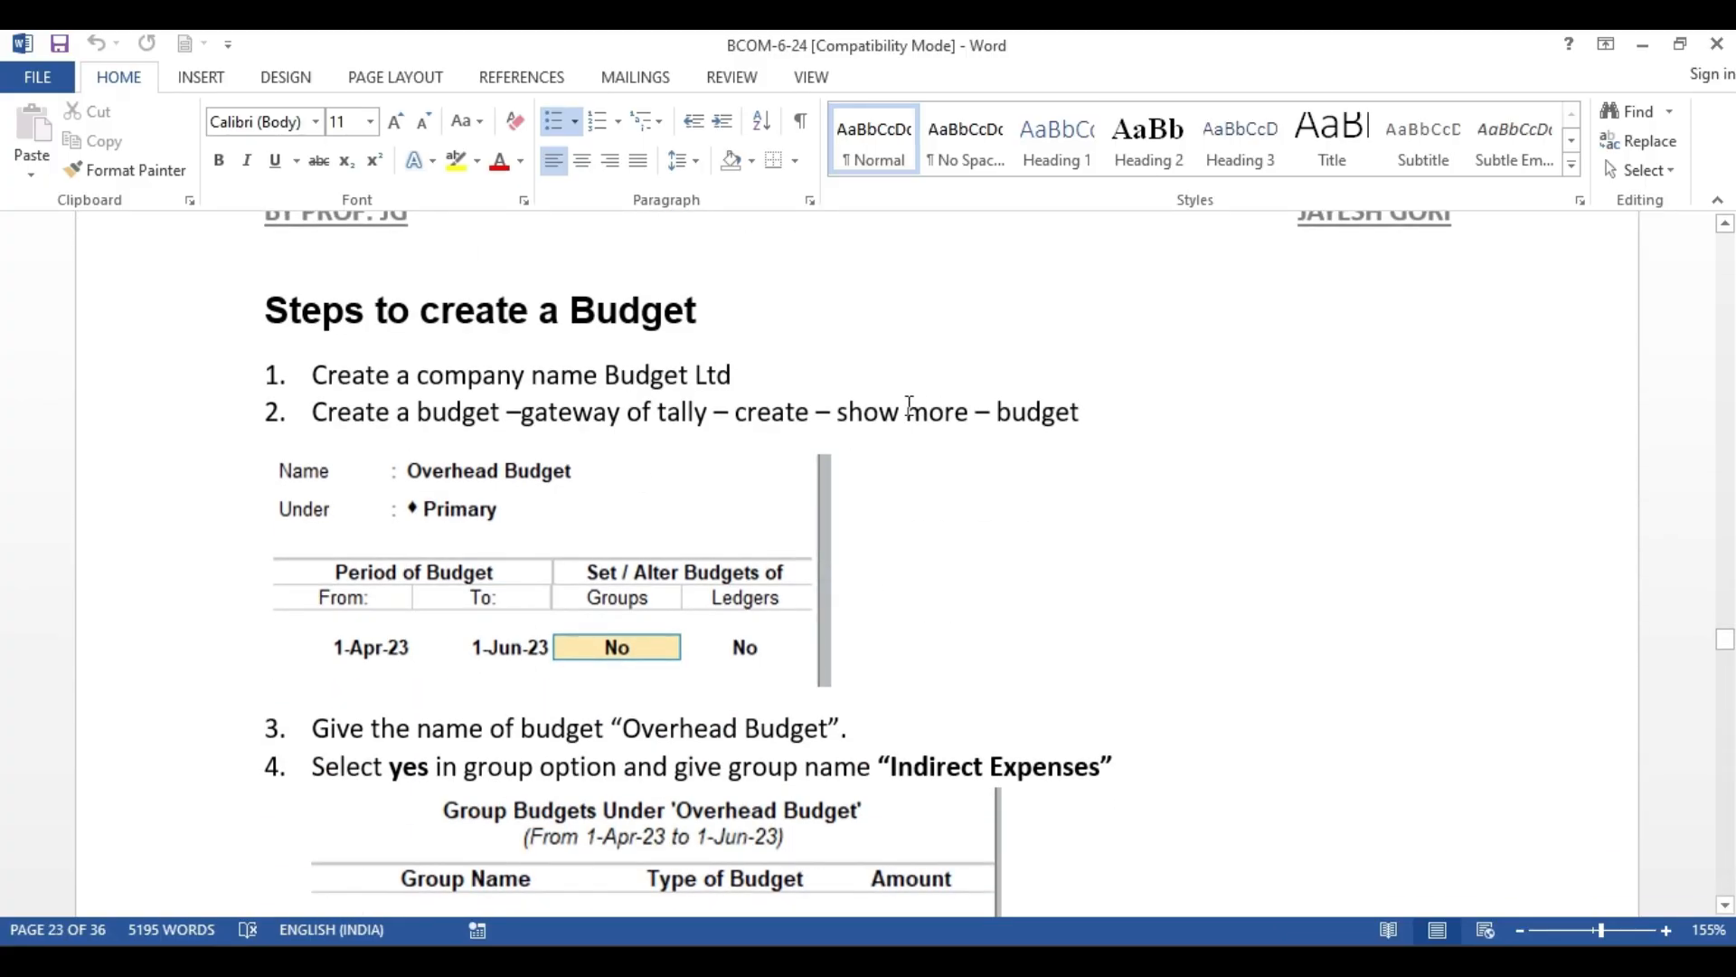
{"action": "left_click", "coordinate": [200, 418]}
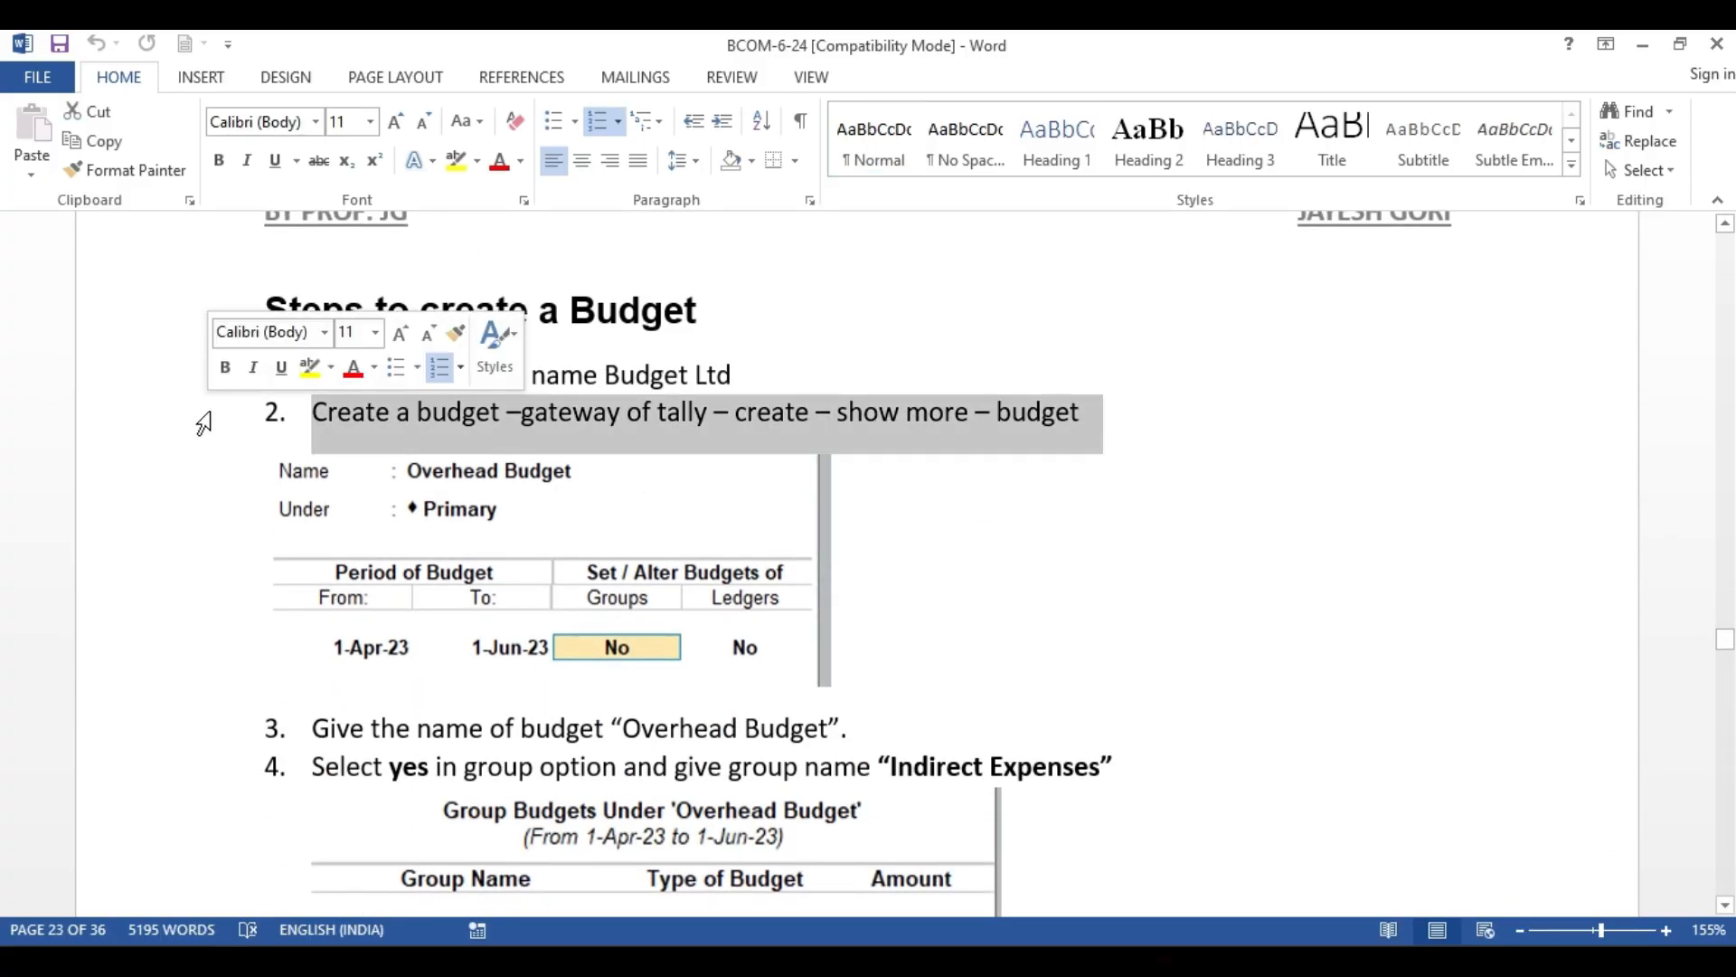
{"action": "left_click", "coordinate": [1031, 554]}
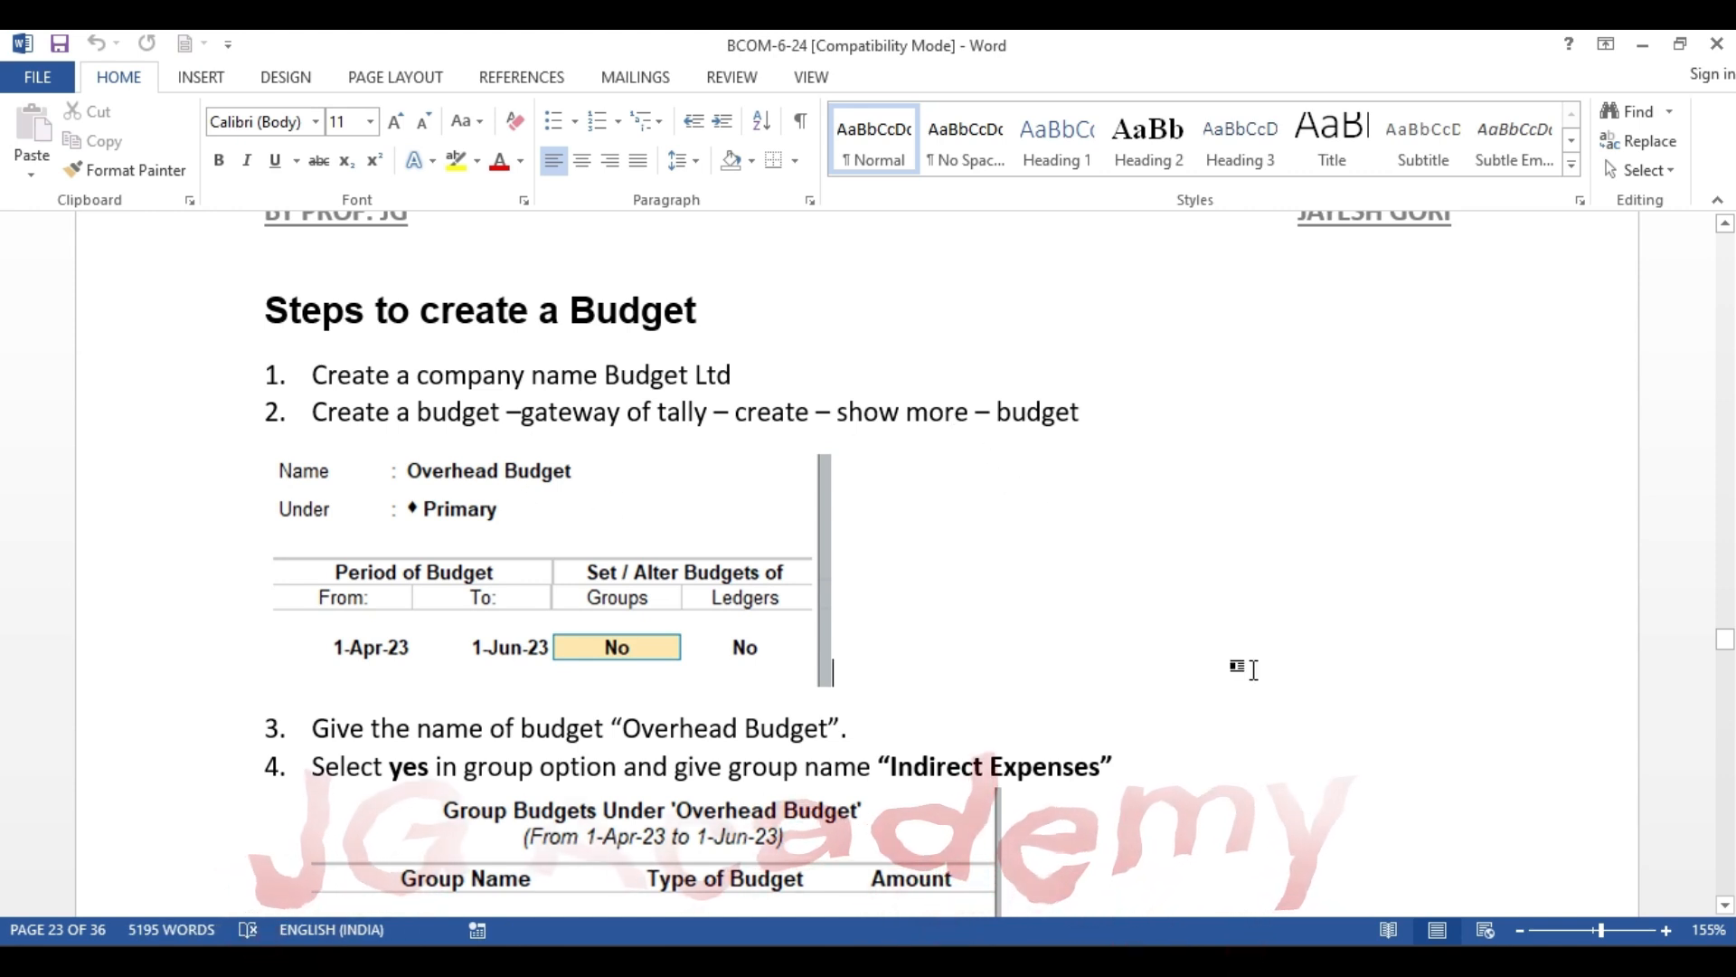
Switch back to TallyPrime and open the list of masters for creating a new master
{"action": "key", "text": "alt+Tab"}
{"action": "key", "text": "Up"}
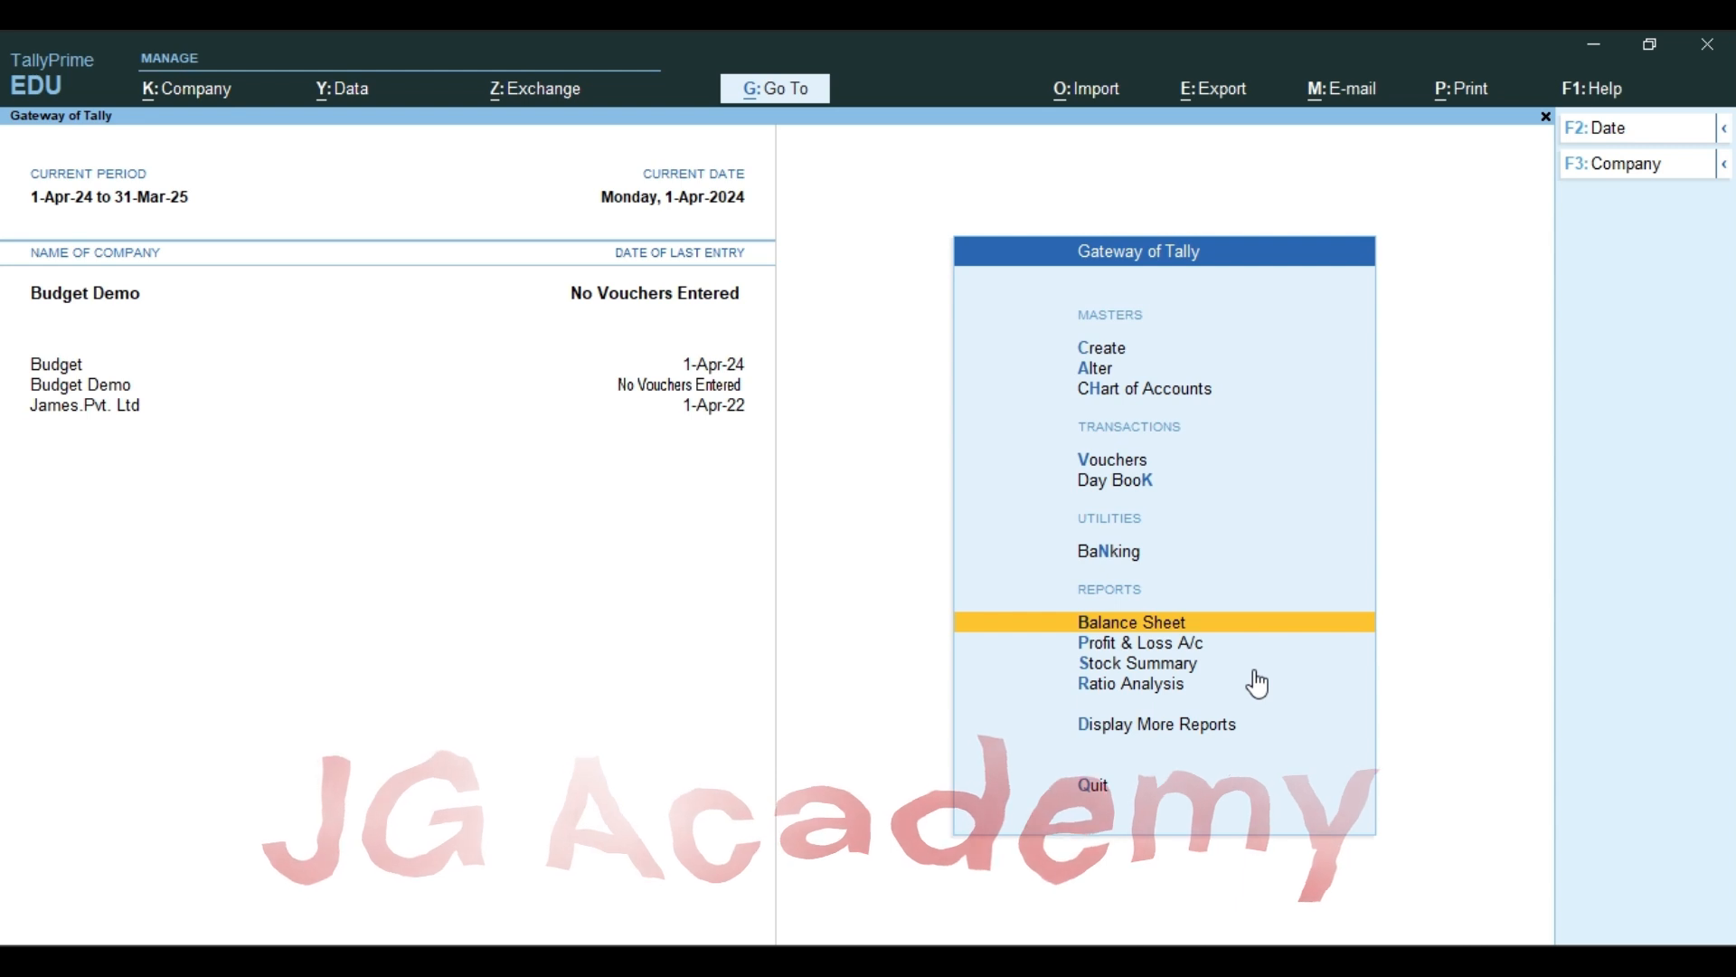
{"action": "key", "text": "Down"}
{"action": "key", "text": "Down"}
{"action": "key", "text": "Down"}
{"action": "key", "text": "Down"}
{"action": "key", "text": "Up"}
{"action": "key", "text": "Up"}
{"action": "key", "text": "Up"}
{"action": "key", "text": "Up"}
{"action": "key", "text": "Up"}
{"action": "key", "text": "Up"}
{"action": "key", "text": "Up"}
{"action": "key", "text": "Up"}
{"action": "key", "text": "Up"}
{"action": "key", "text": "Up"}
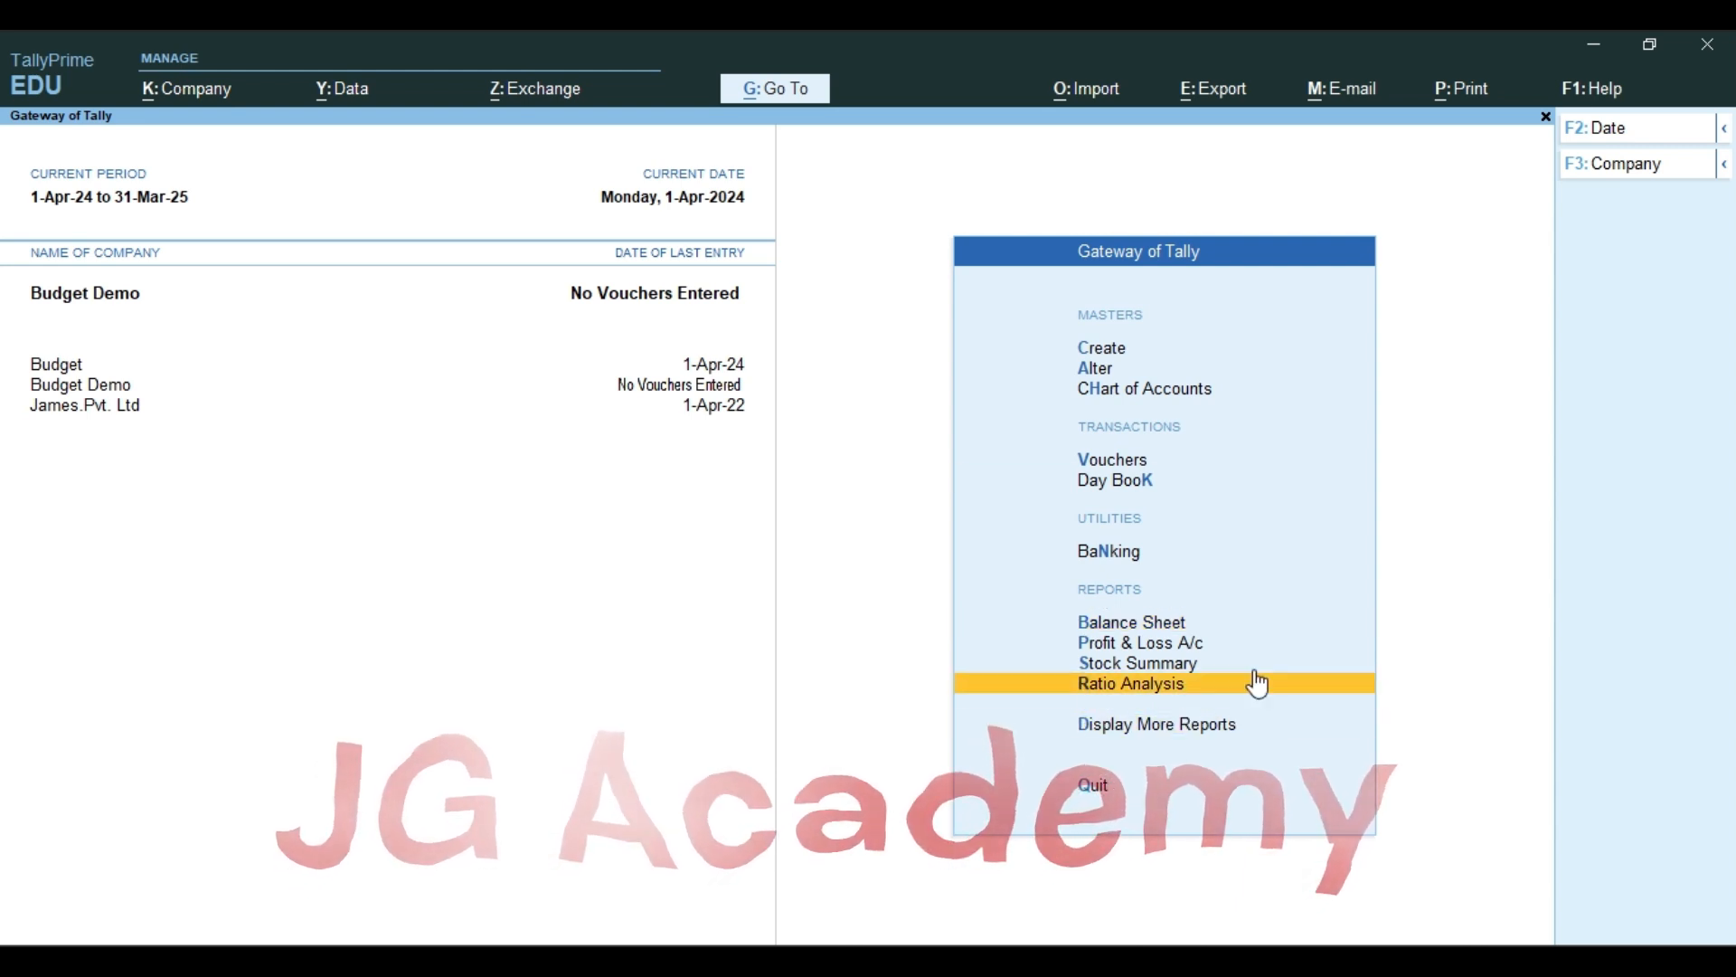
{"action": "key", "text": "Return"}
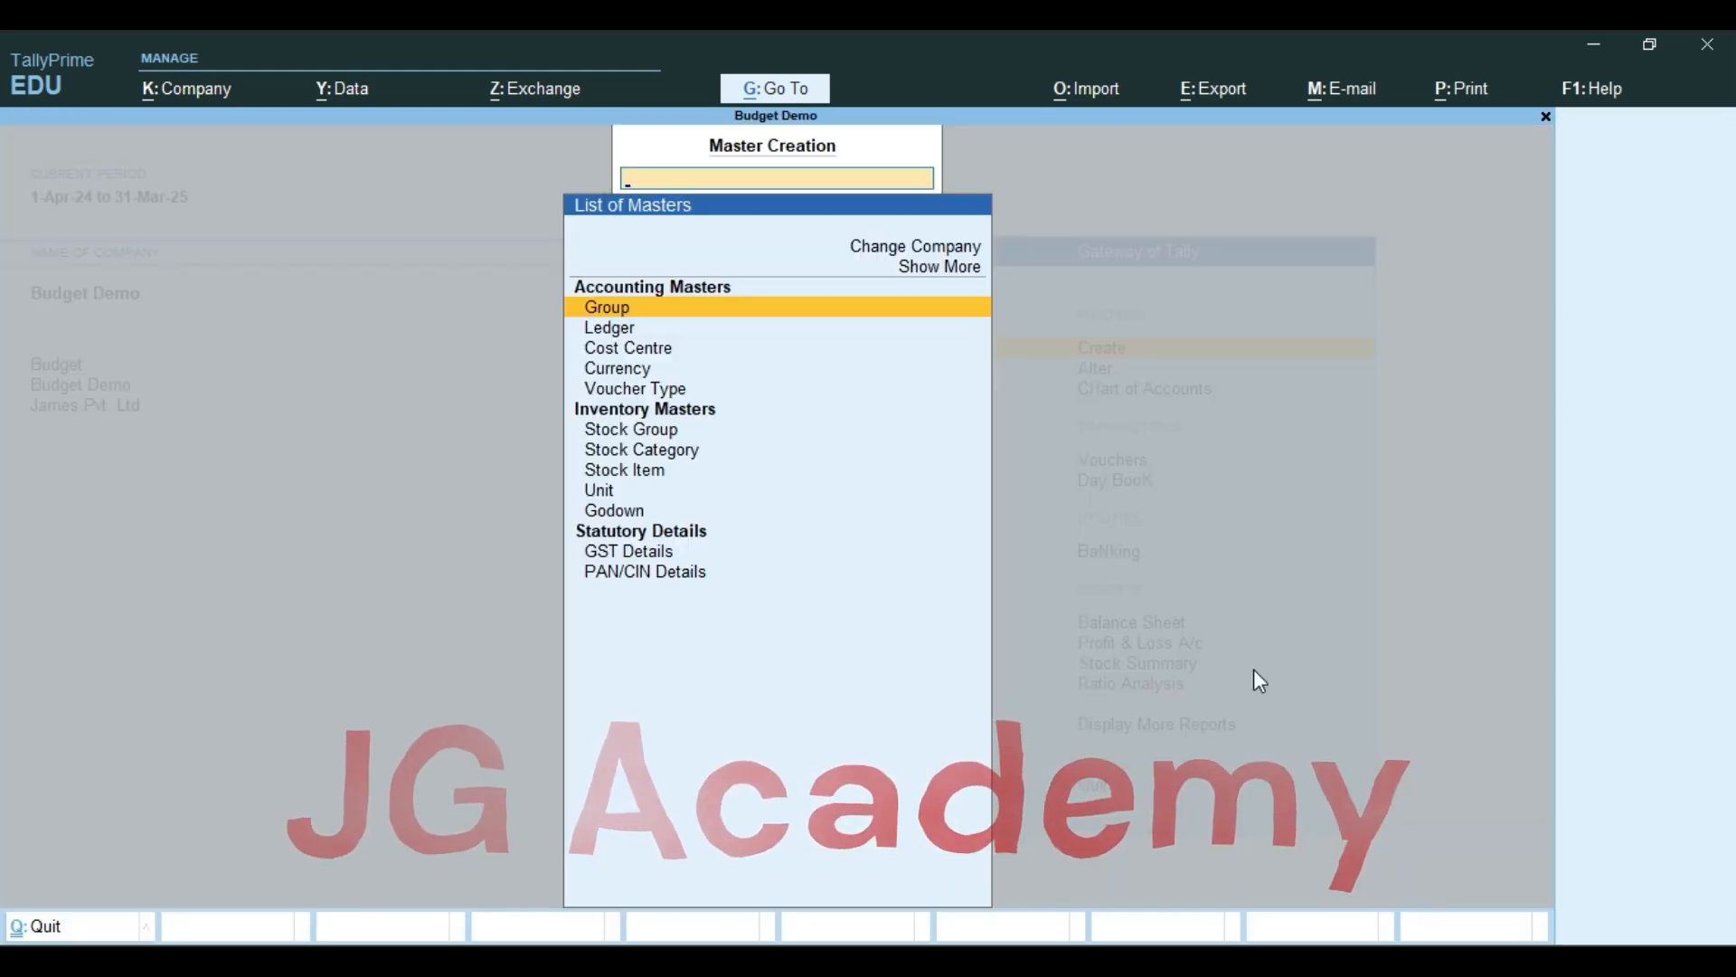
Expand the list of masters and start a new budget named Overhead Budget under Primary
{"action": "key", "text": "Up"}
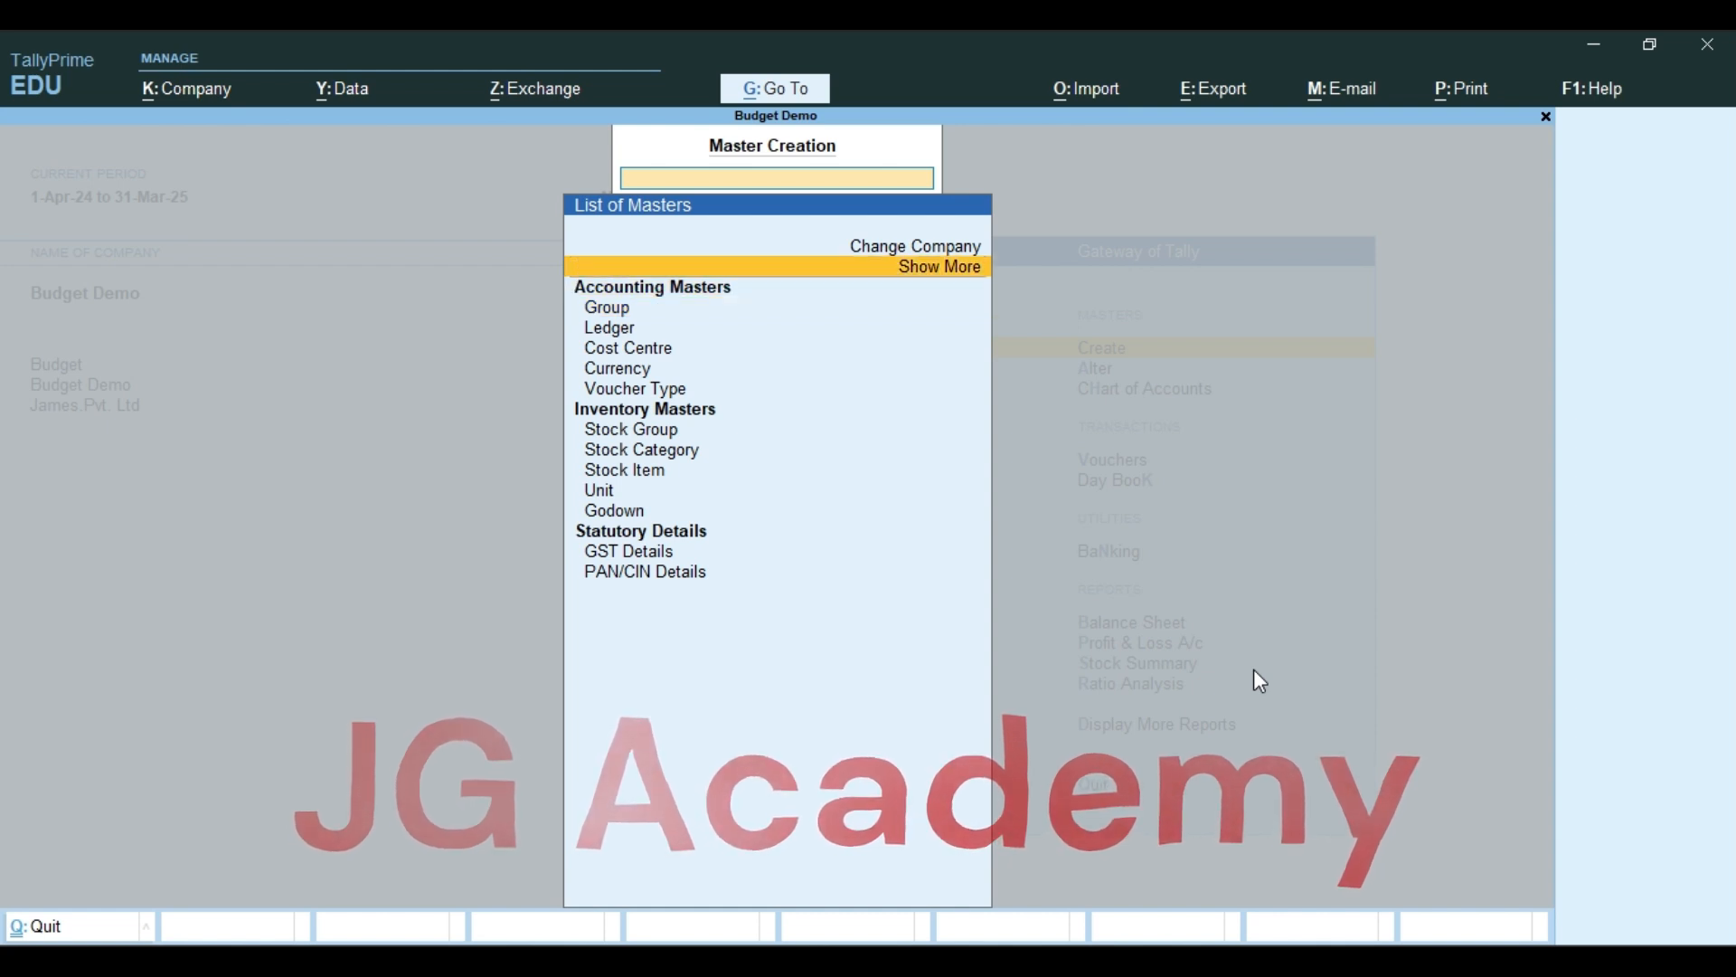
{"action": "key", "text": "Return"}
{"action": "key", "text": "Down"}
{"action": "key", "text": "Down"}
{"action": "key", "text": "Down"}
{"action": "key", "text": "Down"}
{"action": "key", "text": "Down"}
{"action": "key", "text": "Down"}
{"action": "key", "text": "Down"}
{"action": "key", "text": "Down"}
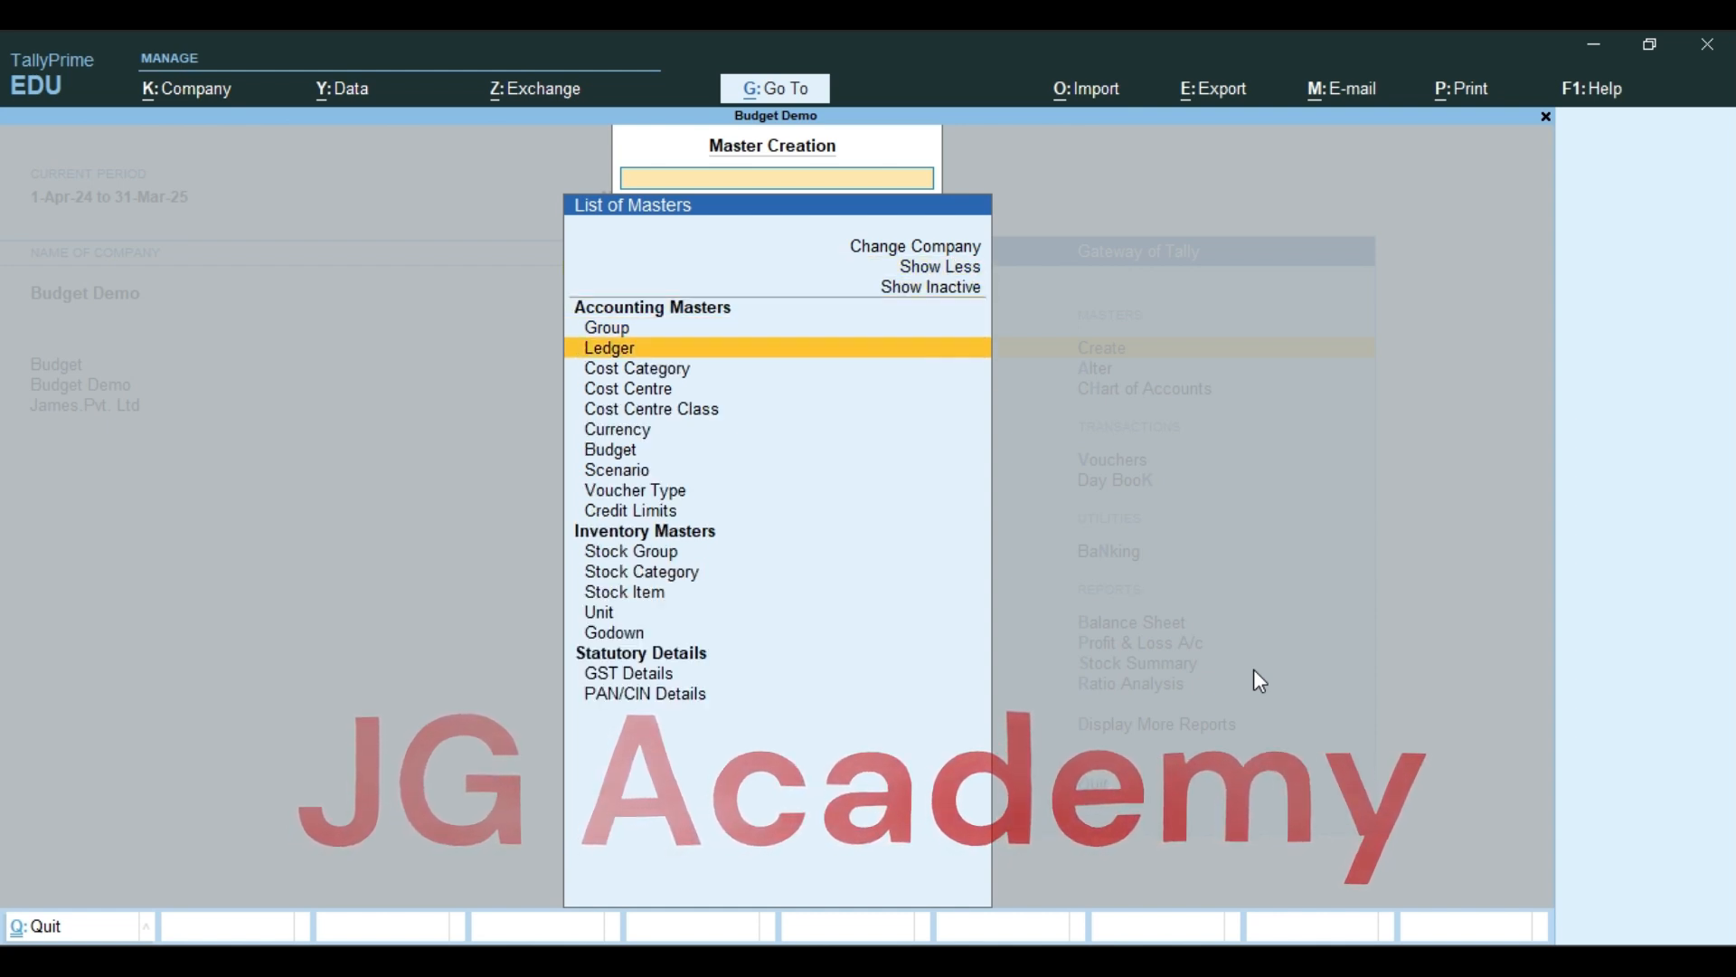
{"action": "key", "text": "Return"}
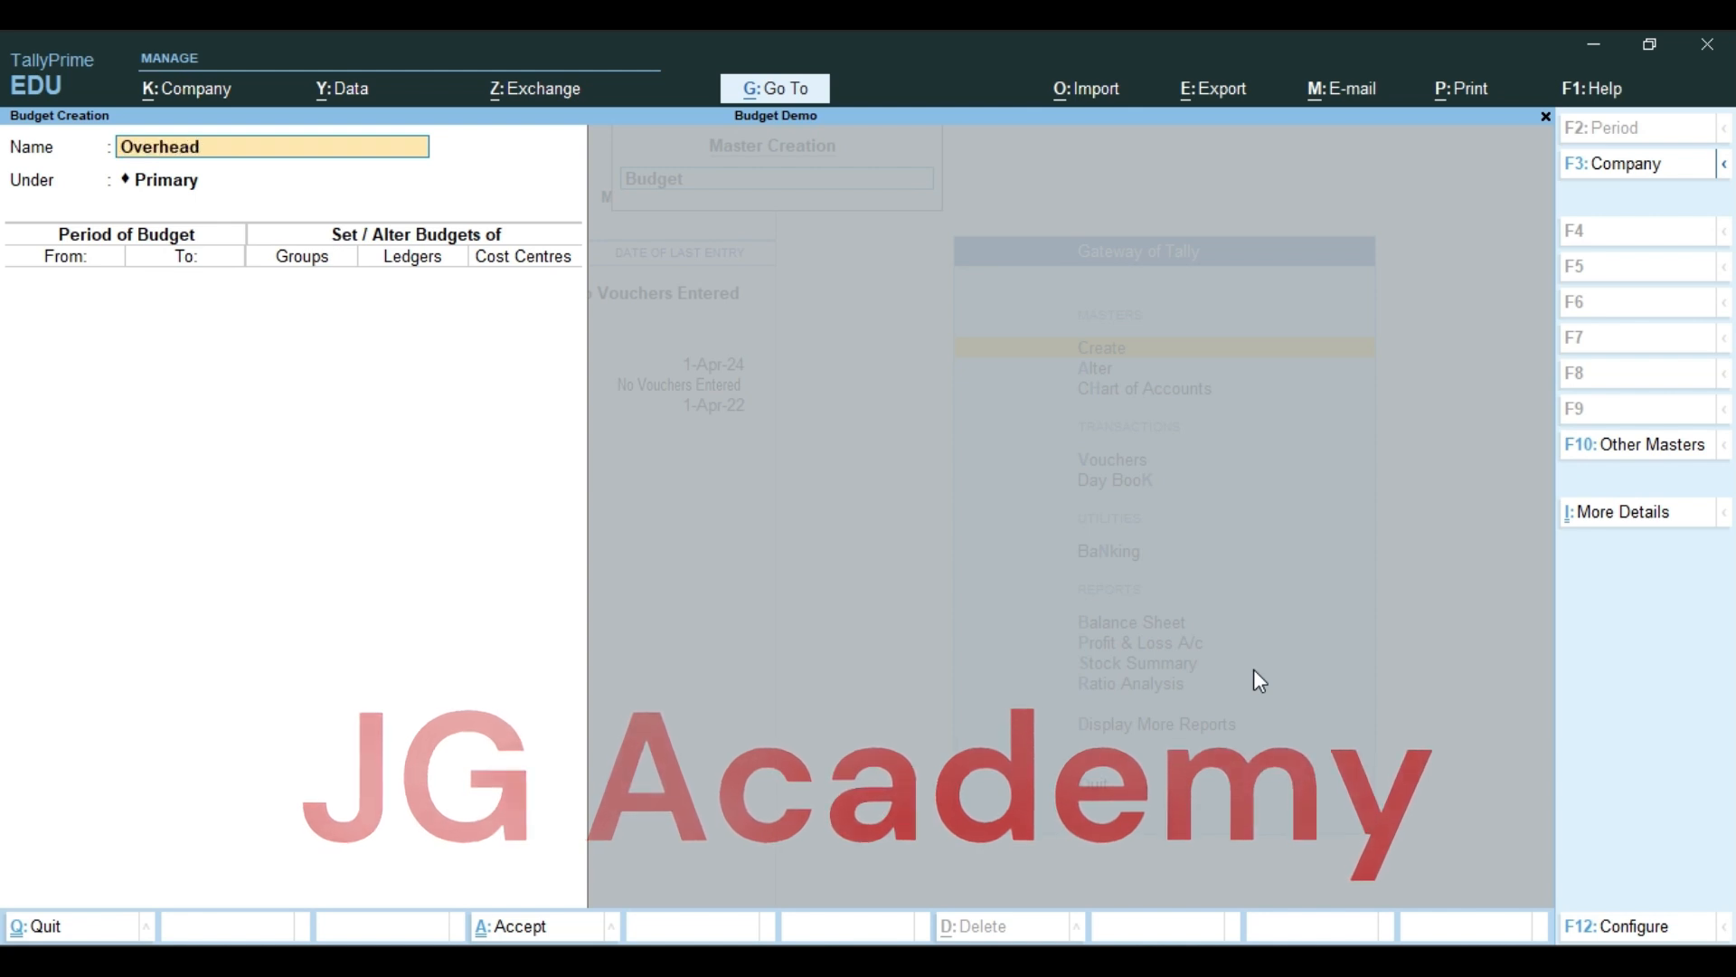
{"action": "type", "text": "Overhead Budget"}
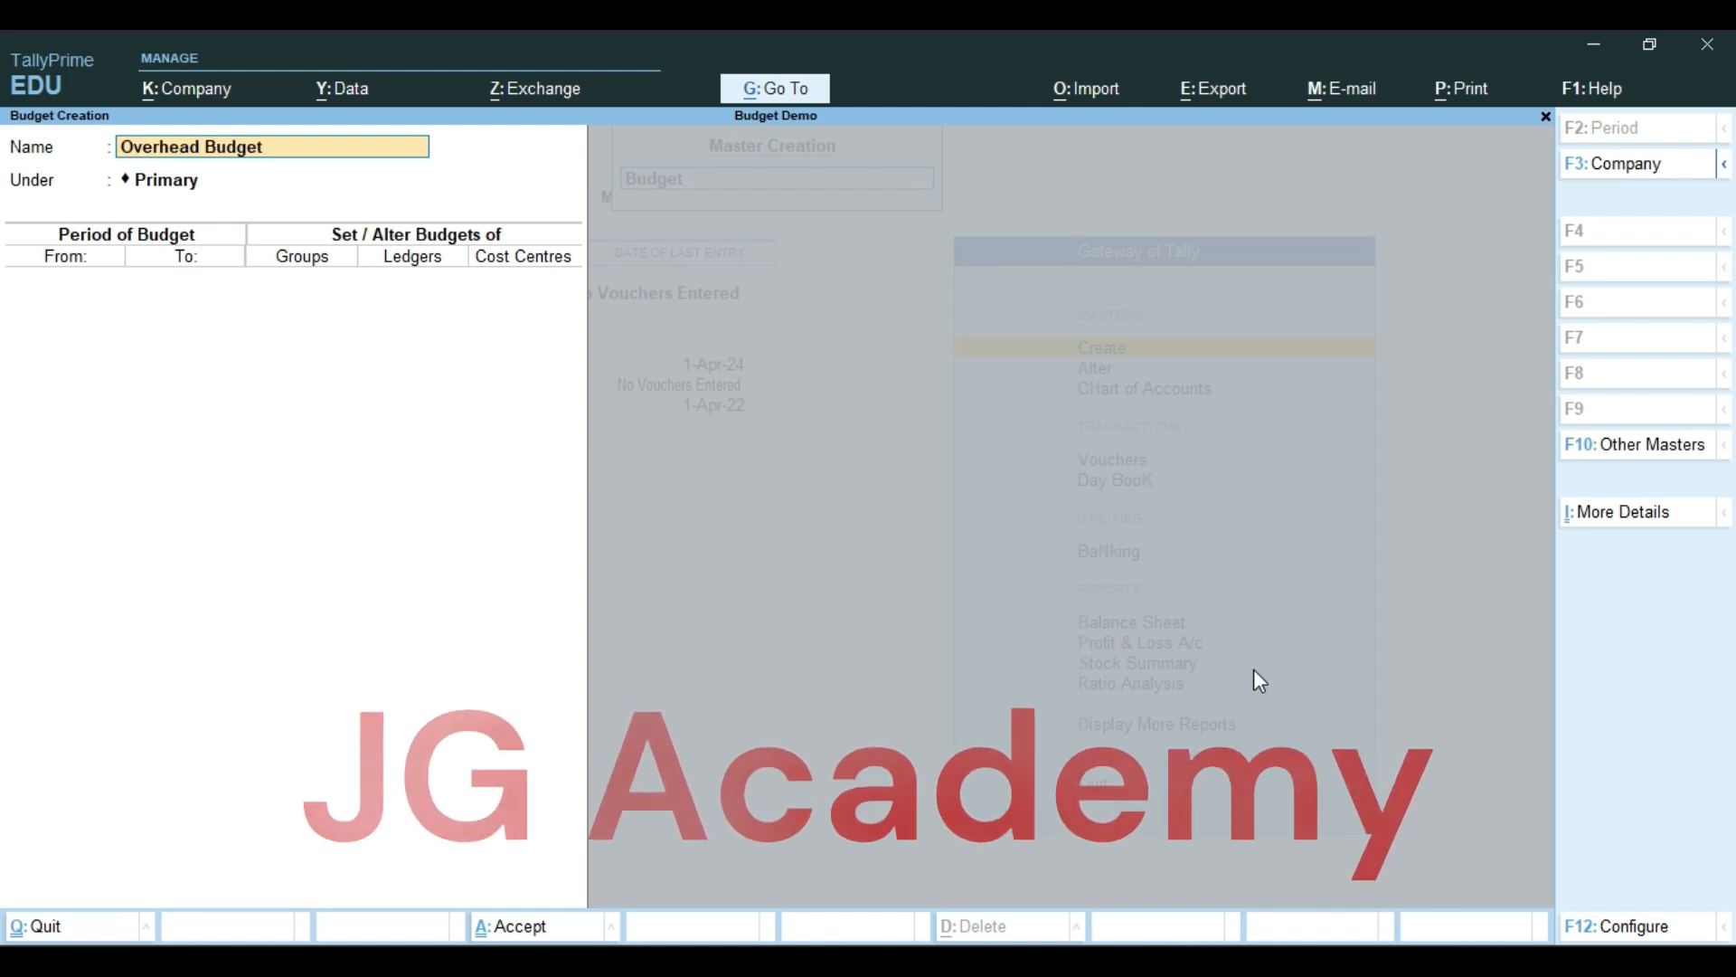
{"action": "key", "text": "Return"}
{"action": "key", "text": "Return"}
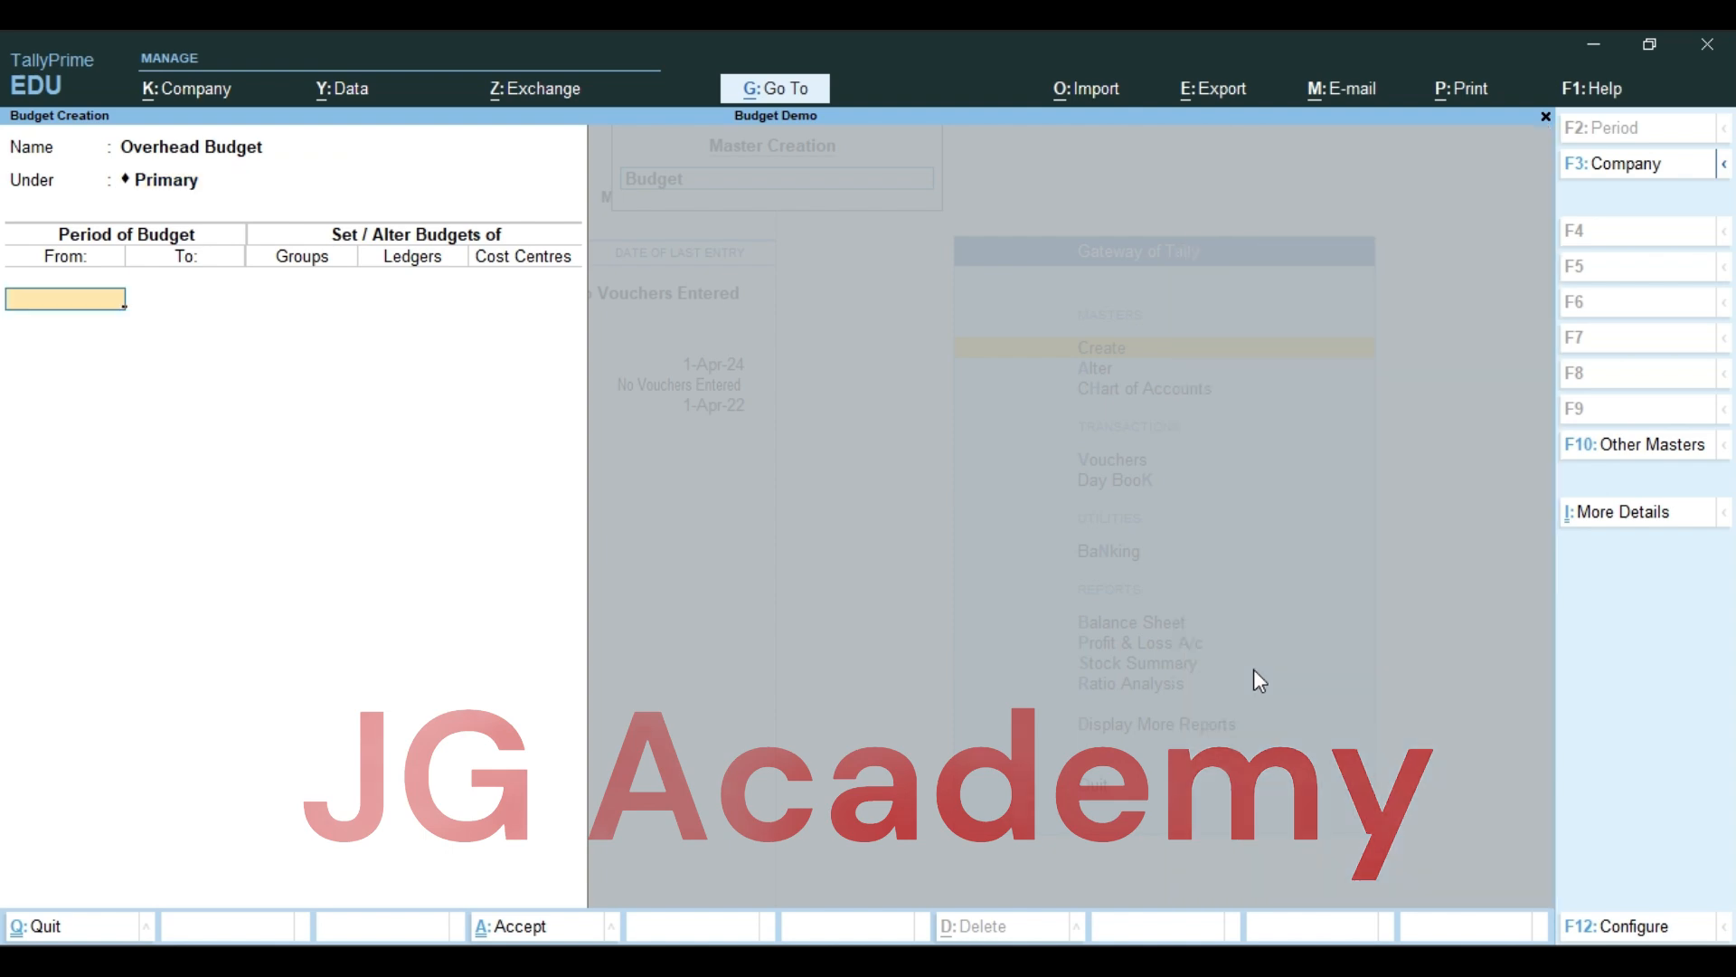
Set the Overhead Budget's period from 1-Apr-24 to 1-Jul-24
{"action": "key", "text": "alt+Tab"}
{"action": "key", "text": "alt+Tab"}
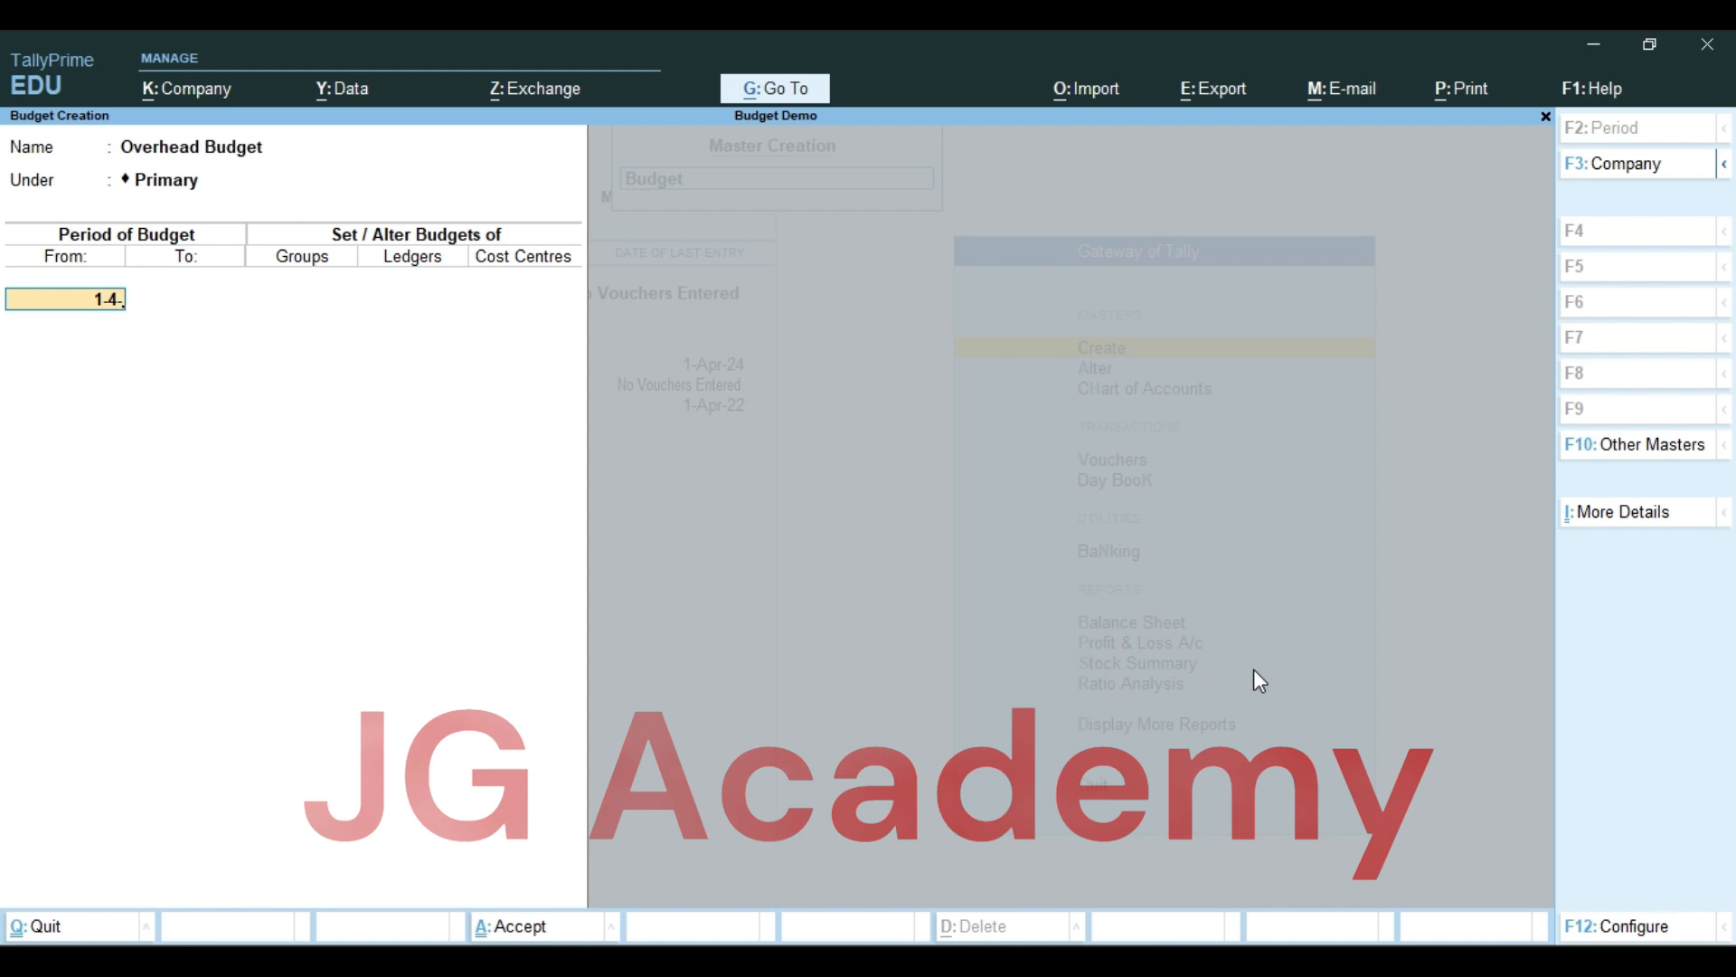
{"action": "type", "text": "1-4-24"}
{"action": "key", "text": "Return"}
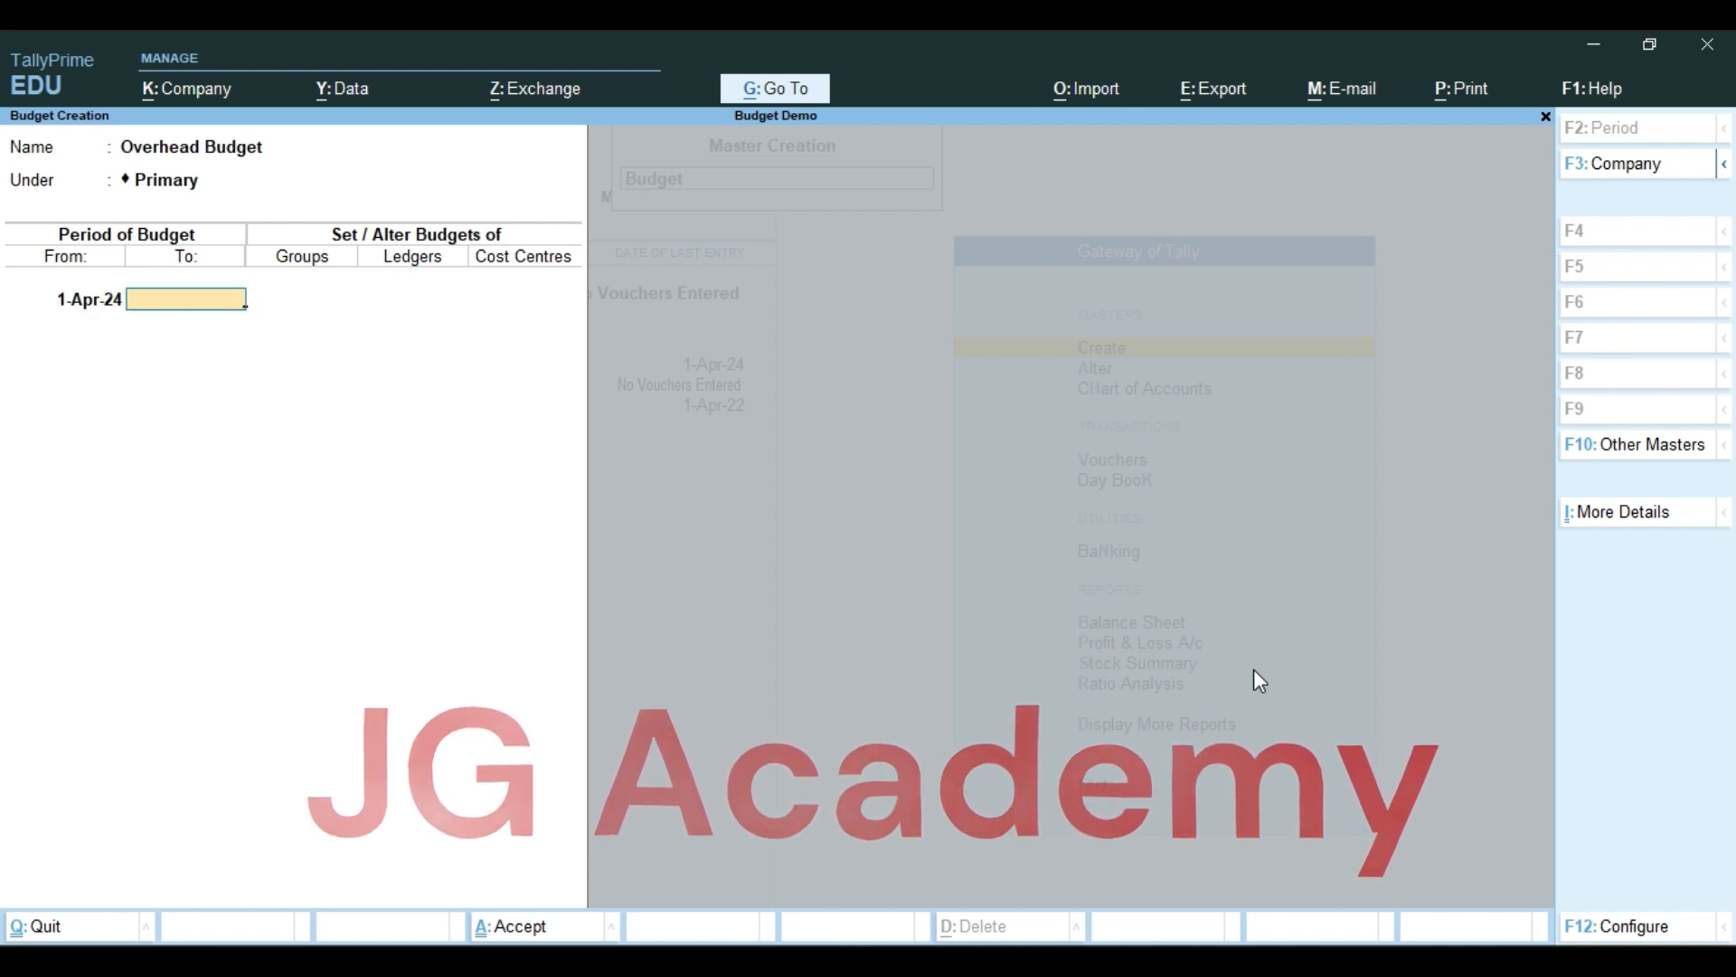
{"action": "type", "text": "1"}
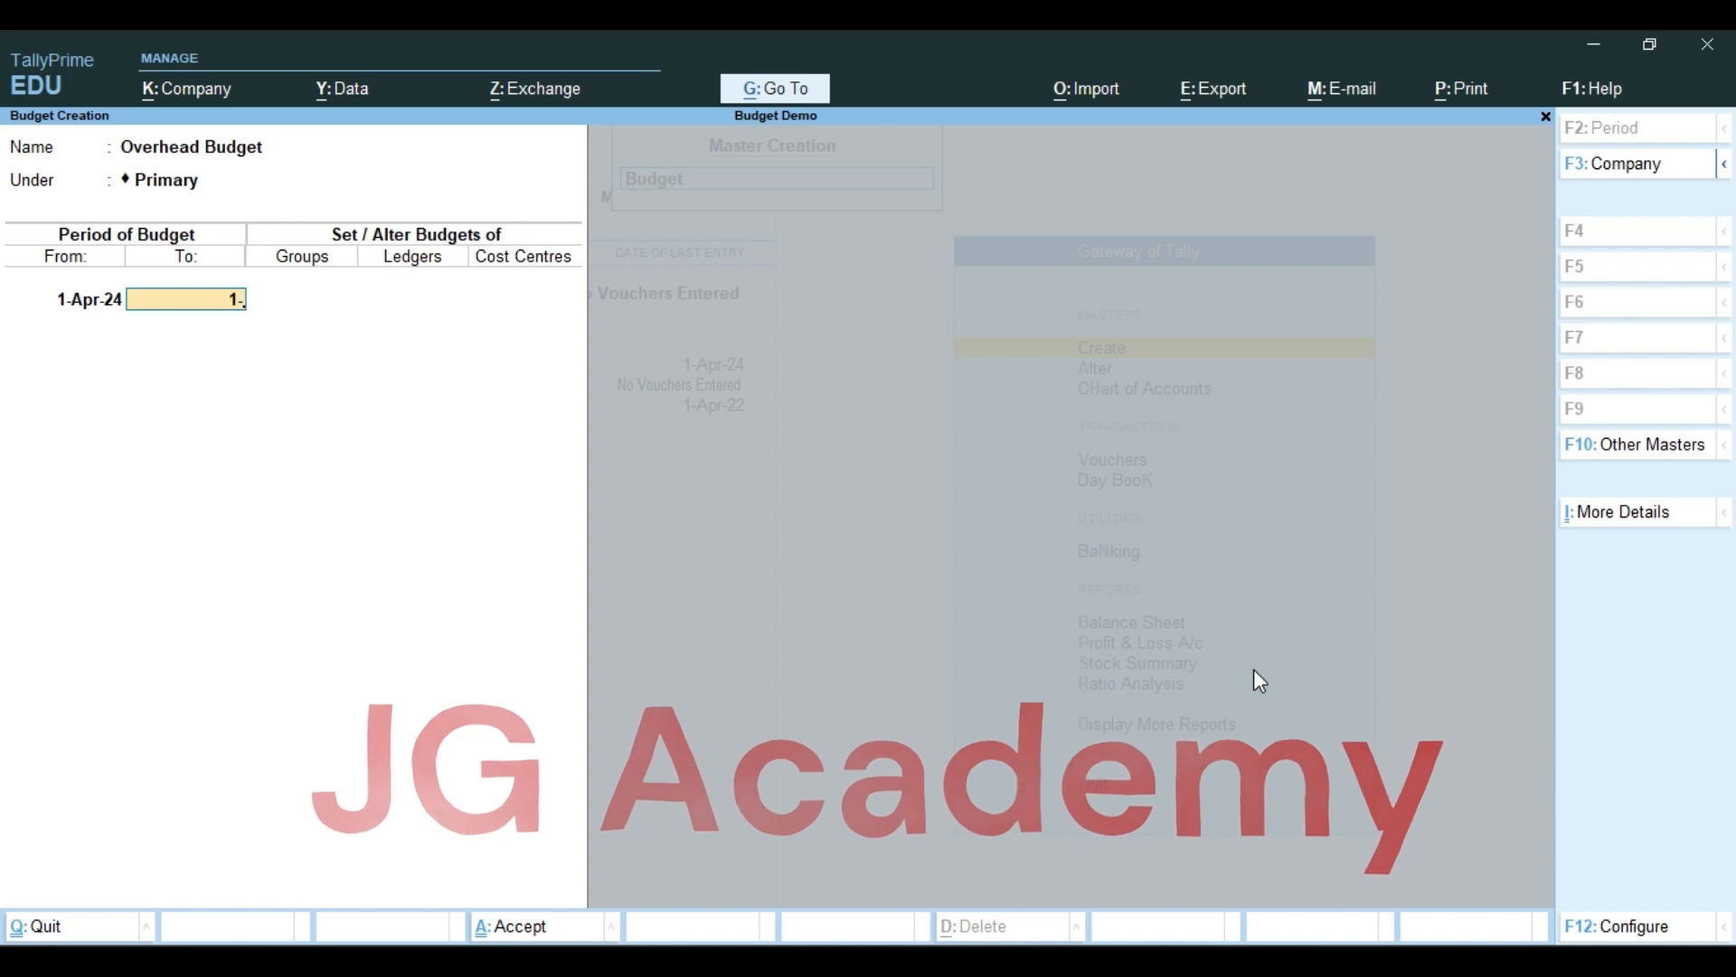
{"action": "type", "text": "-7"}
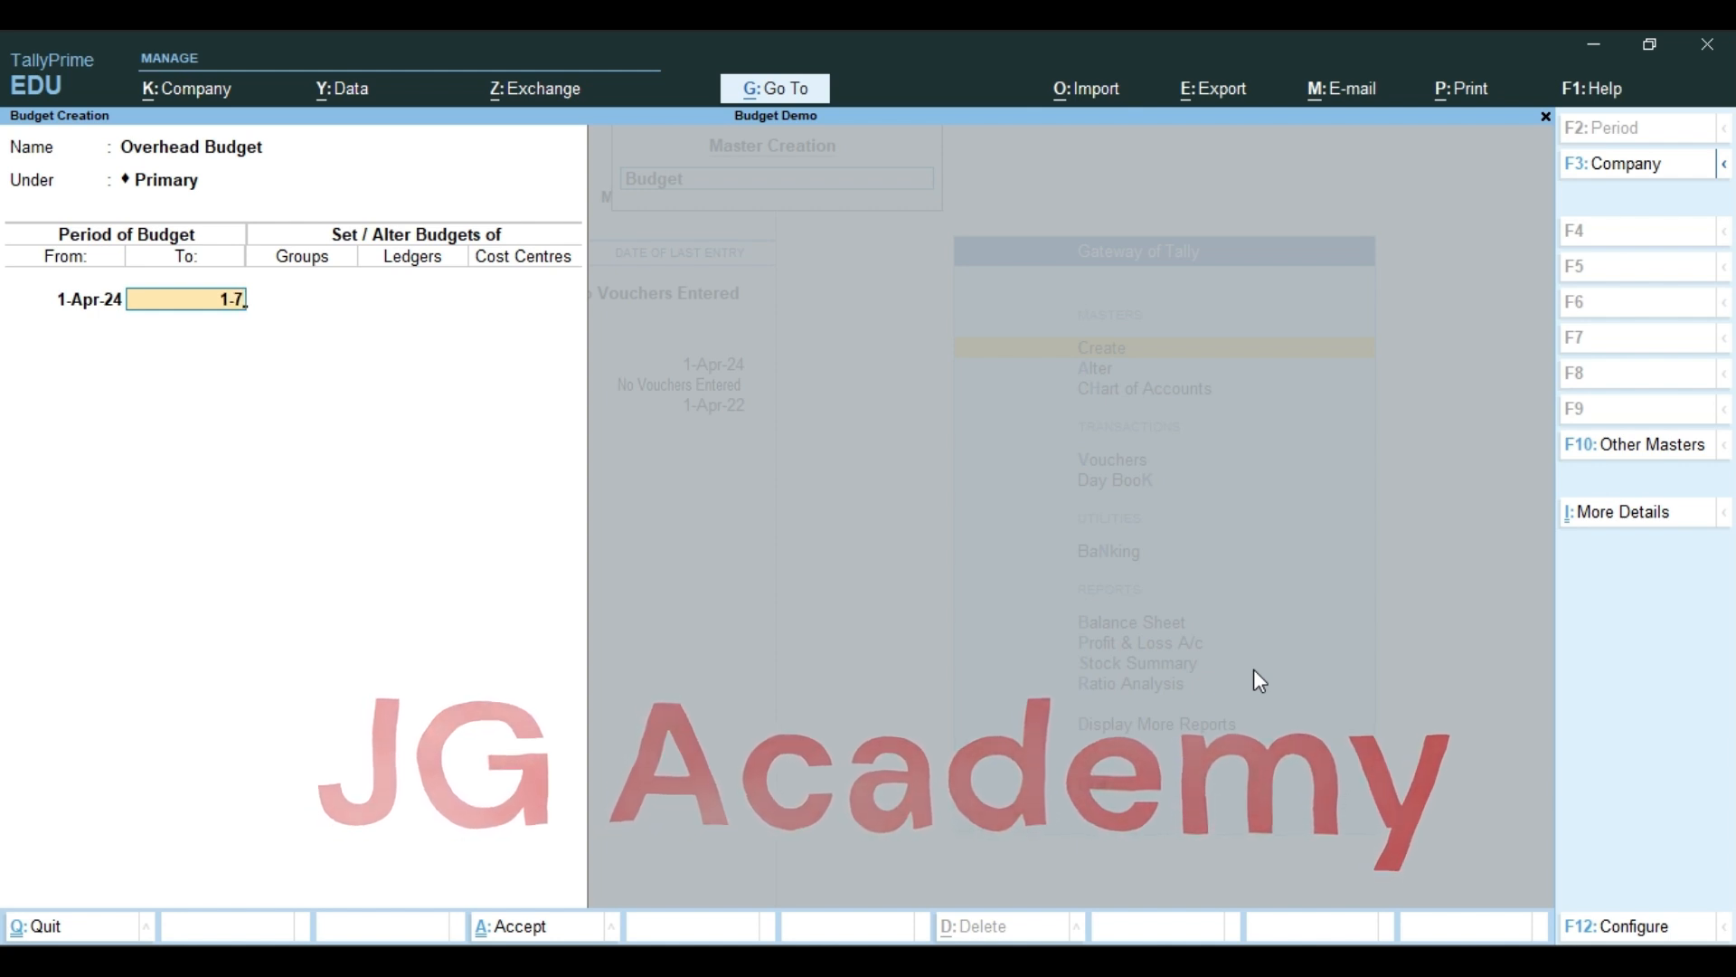
{"action": "type", "text": "-24"}
{"action": "key", "text": "Return"}
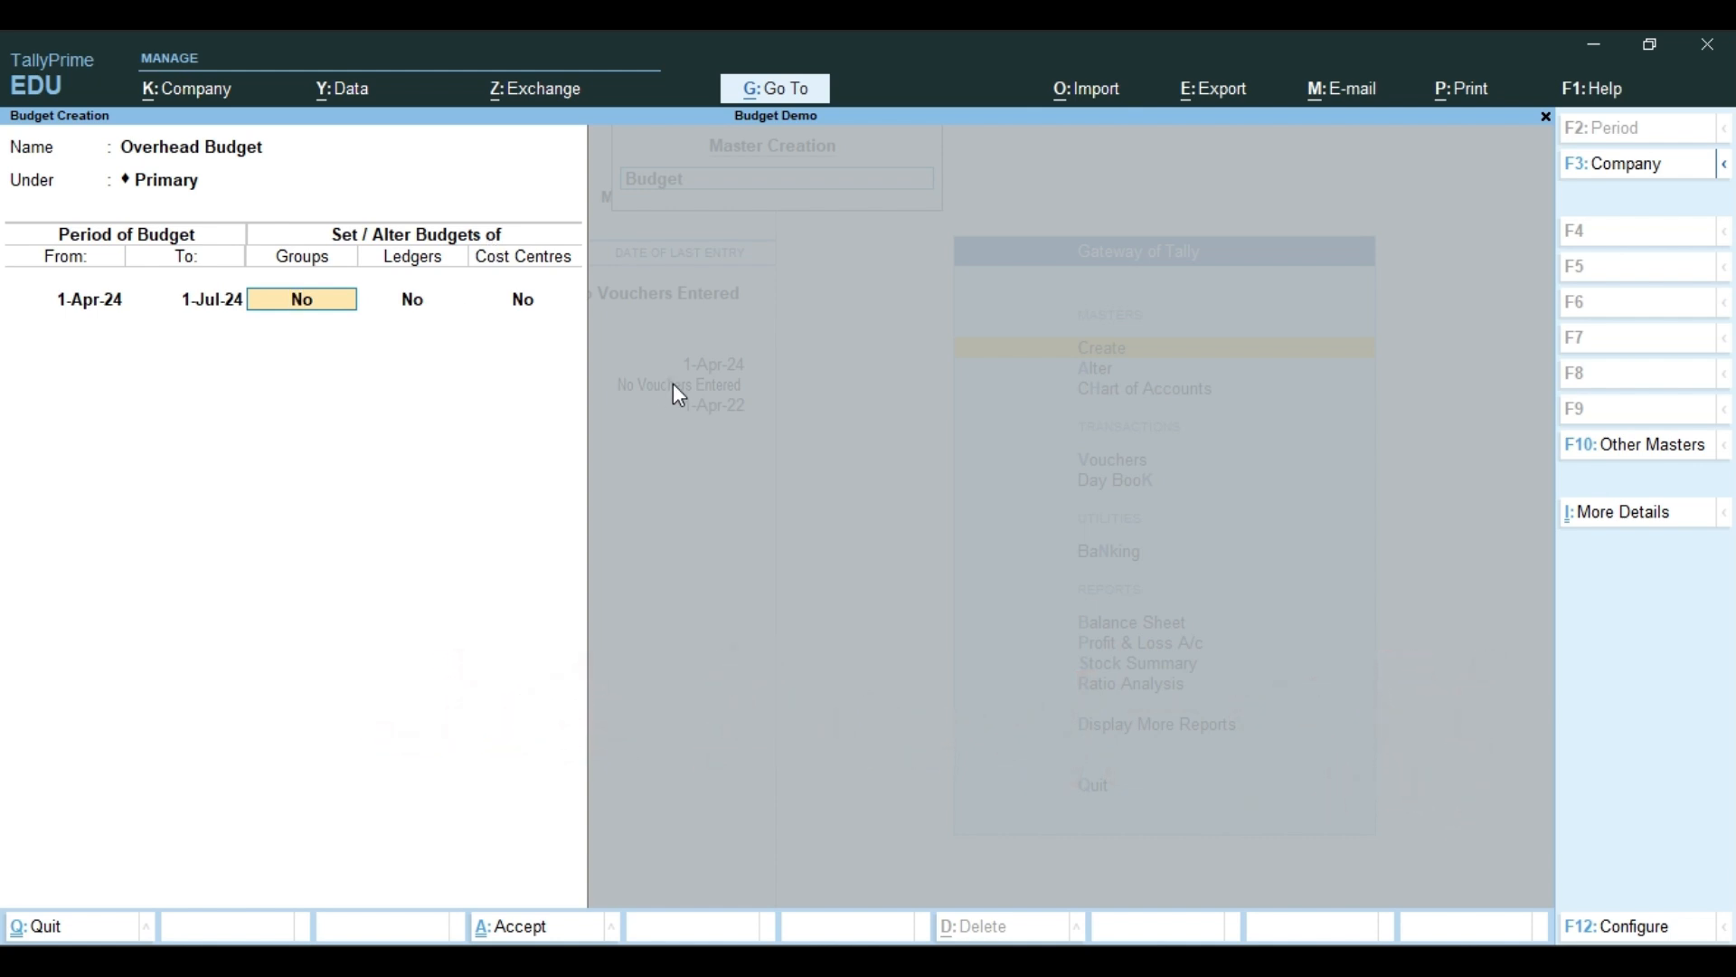
Turn on group budgets for the Overhead Budget and check the group details in the Word notes before returning to TallyPrime
{"action": "key", "text": "Return"}
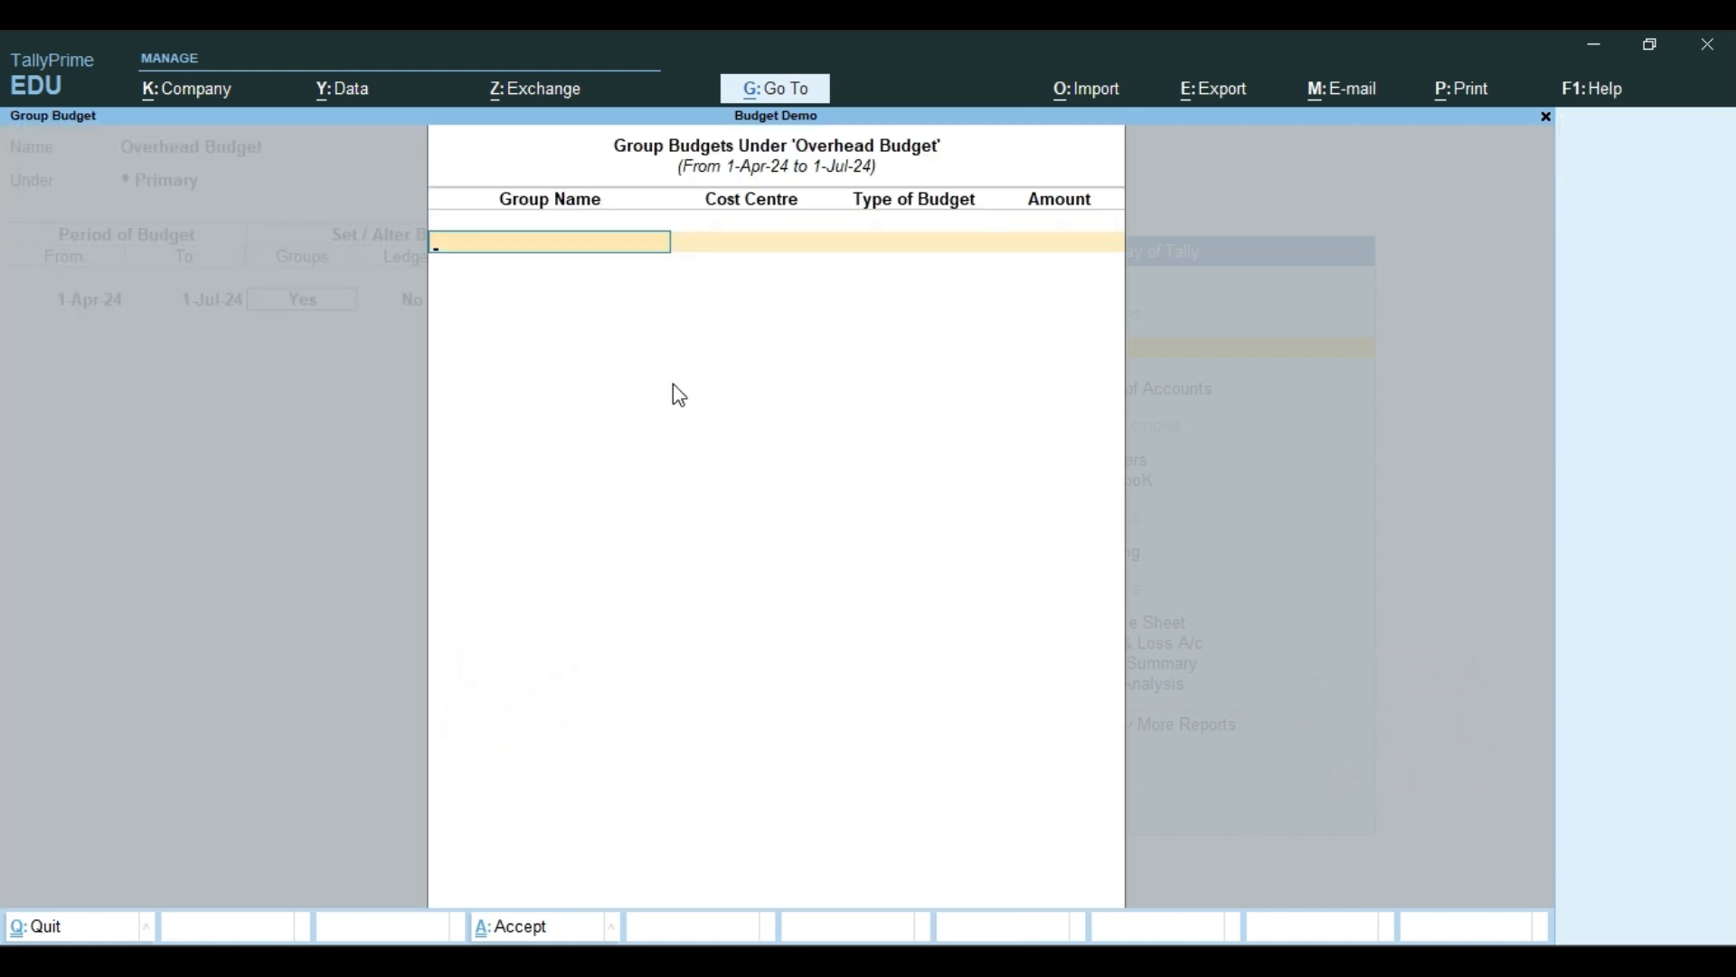
{"action": "key", "text": "alt+Tab"}
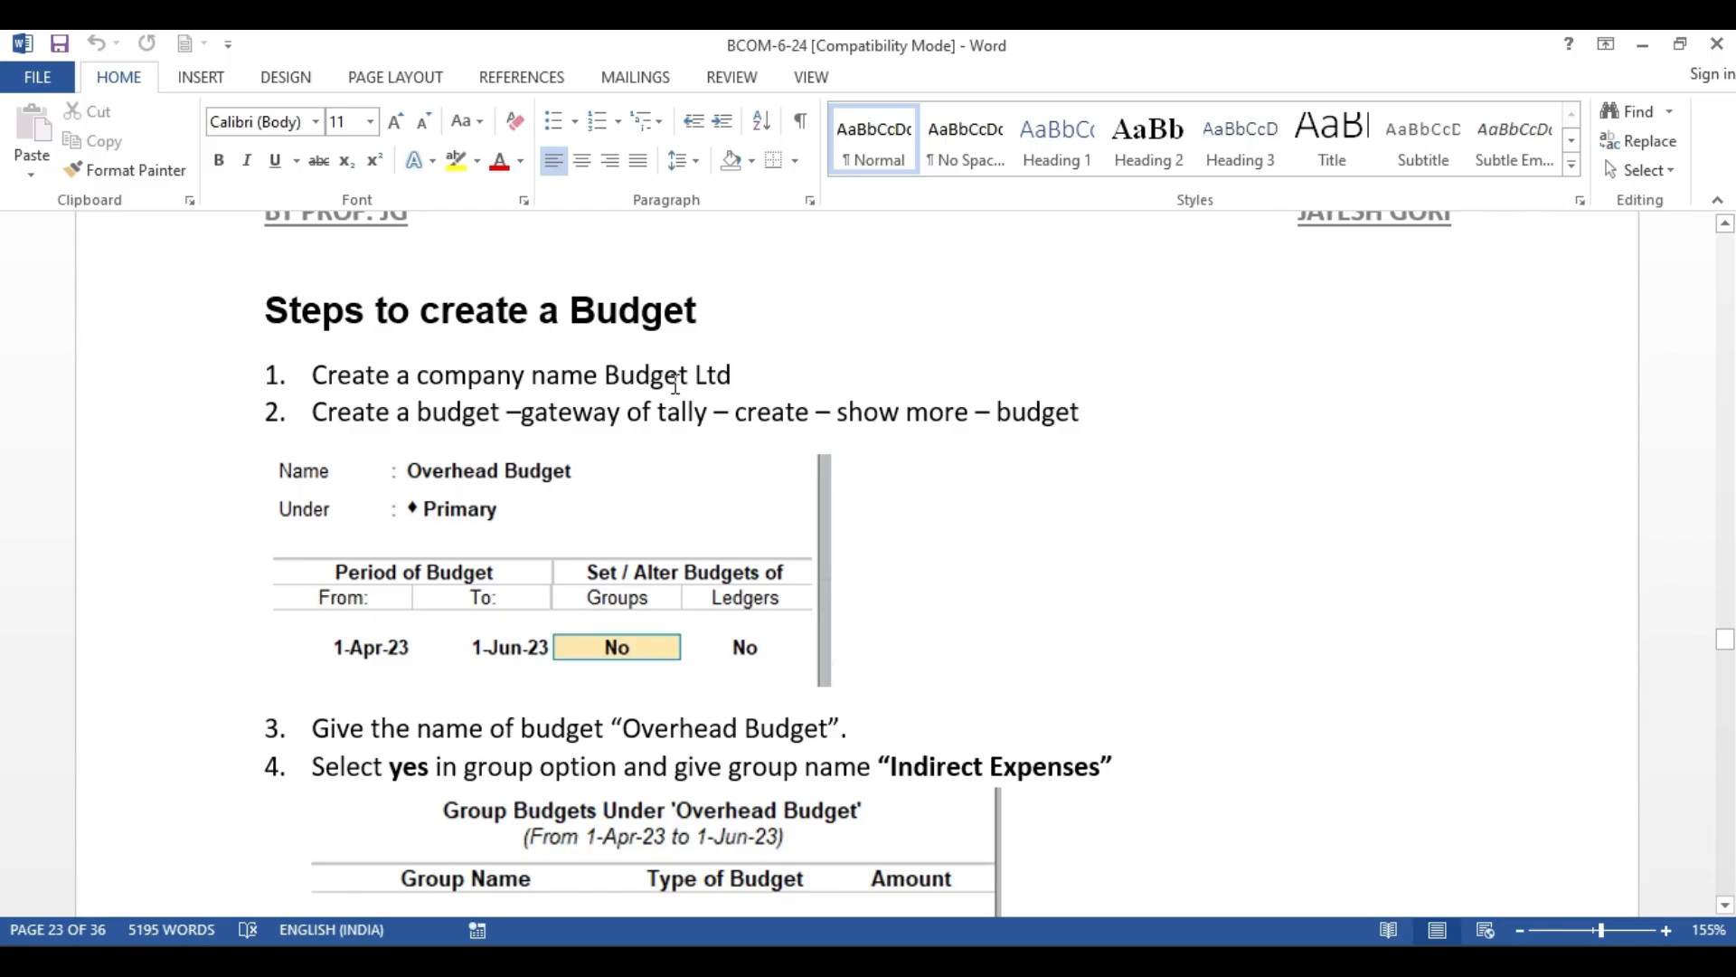
{"action": "scroll", "coordinate": [674, 386], "scroll_direction": "down", "scroll_amount": 2}
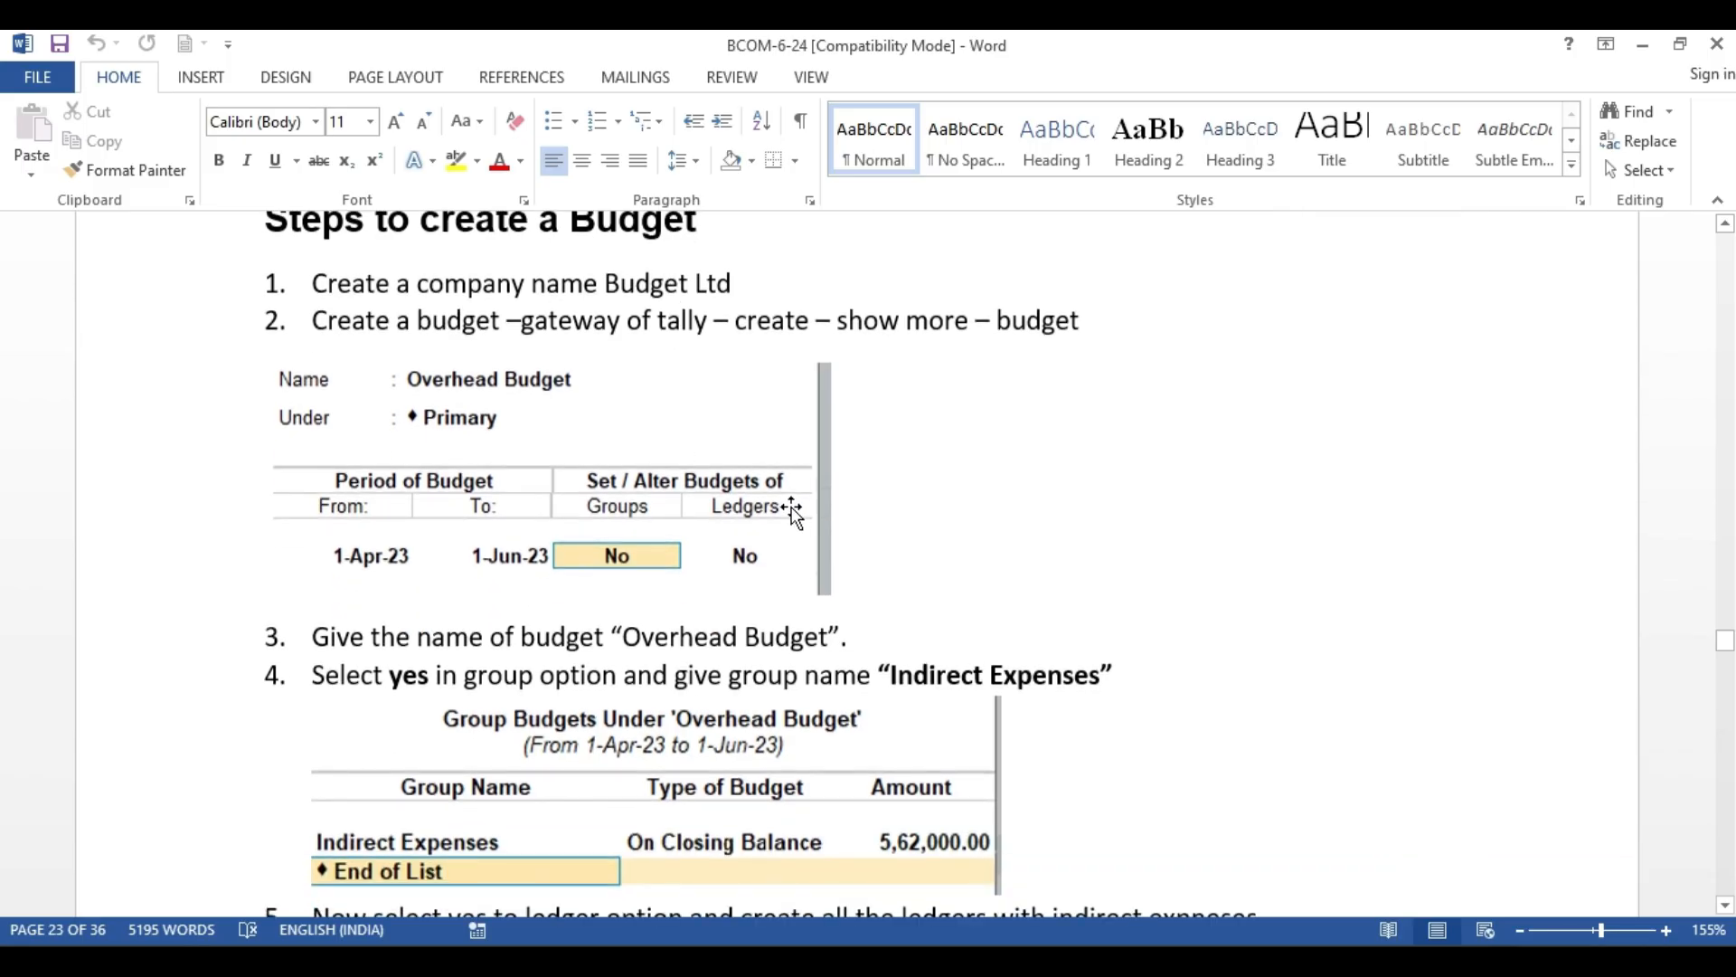
{"action": "scroll", "coordinate": [793, 511], "scroll_direction": "down", "scroll_amount": 1}
{"action": "key", "text": "alt+Tab"}
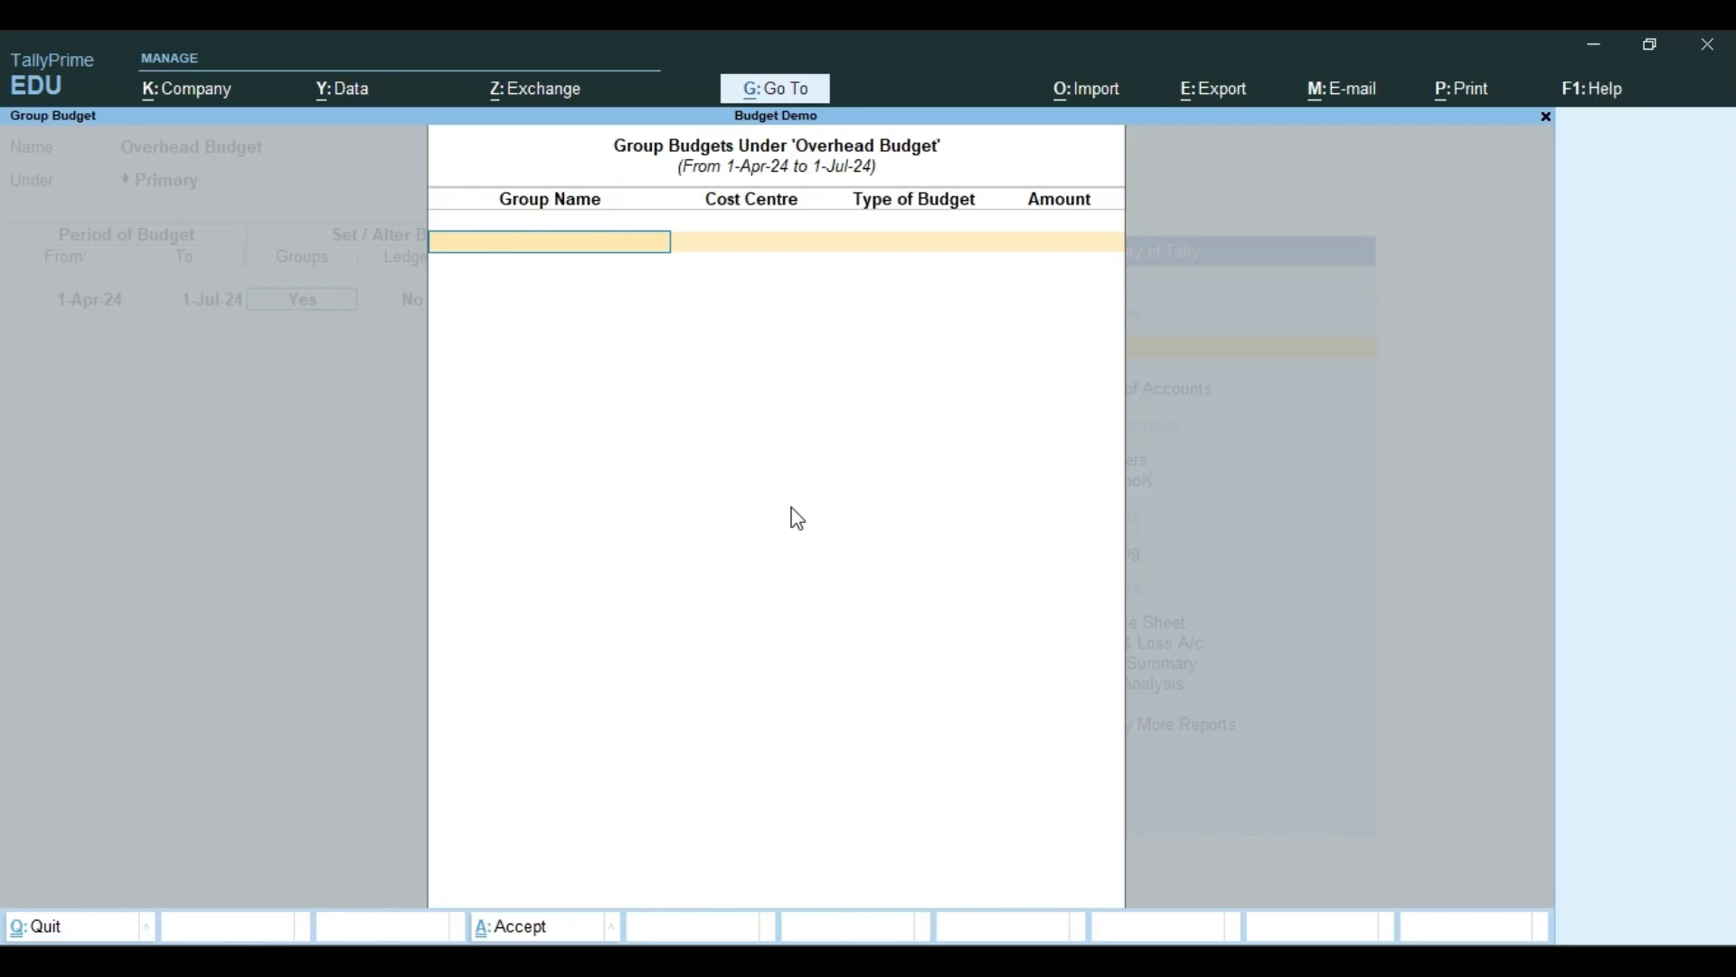
Add the Indirect Expenses group to the budget with cost centre Not Applicable and budget type On Closing Balance
{"action": "type", "text": "In"}
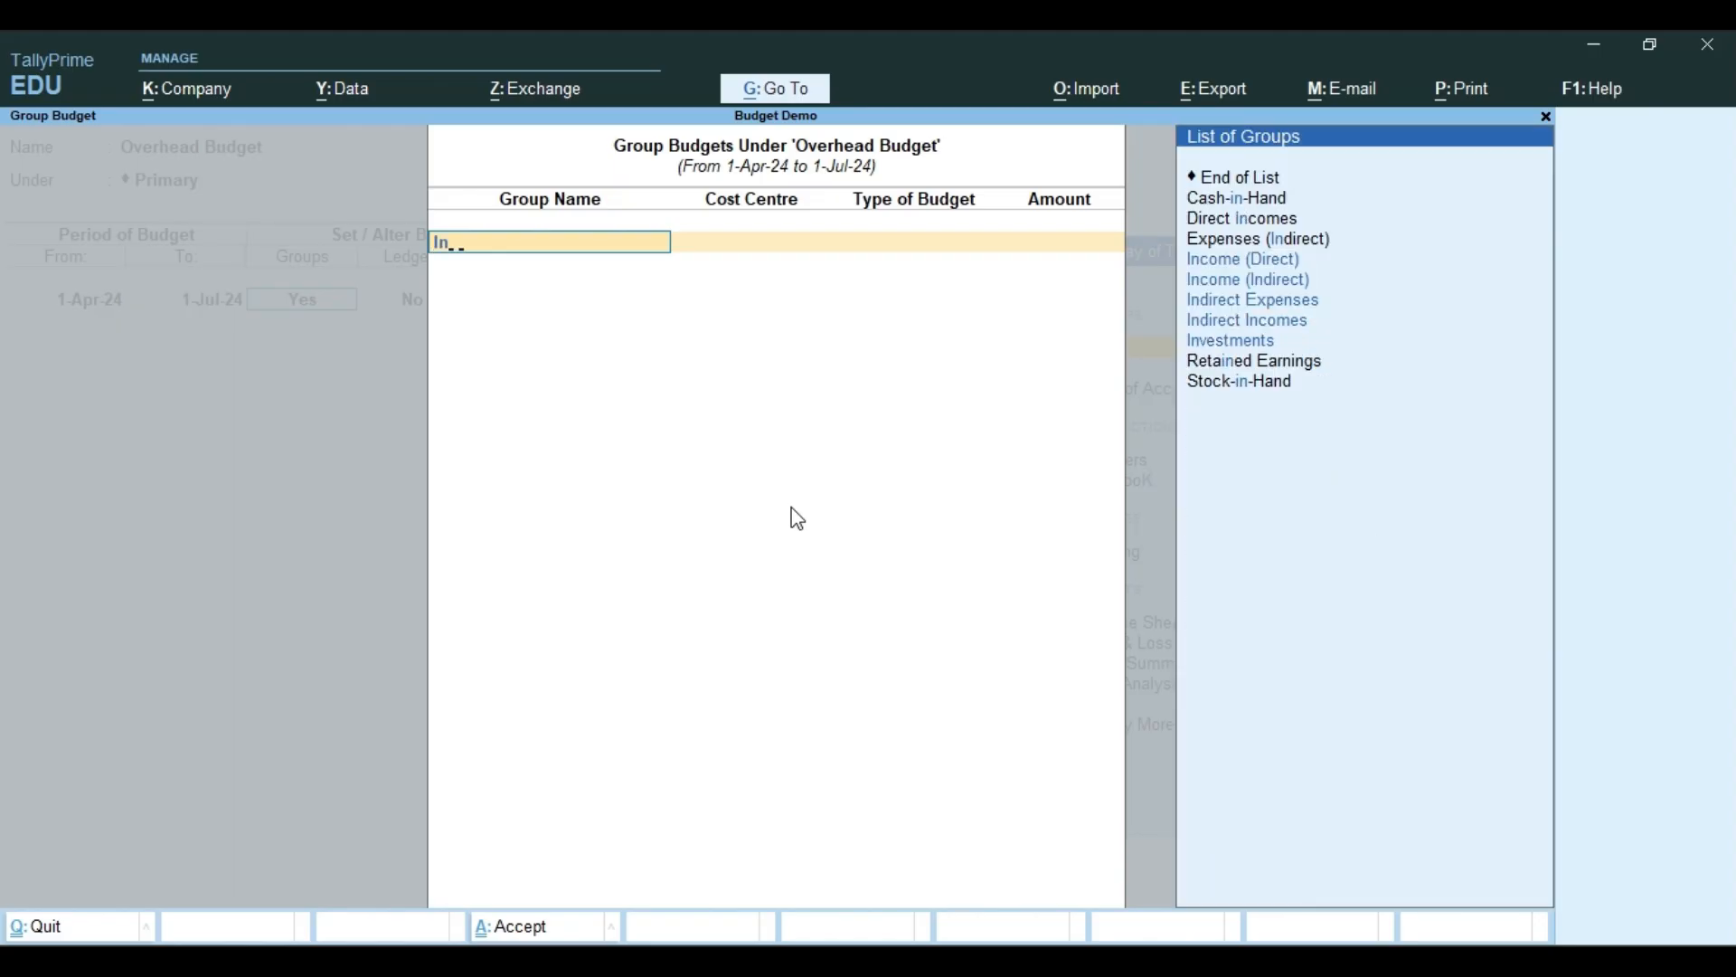
{"action": "type", "text": "d"}
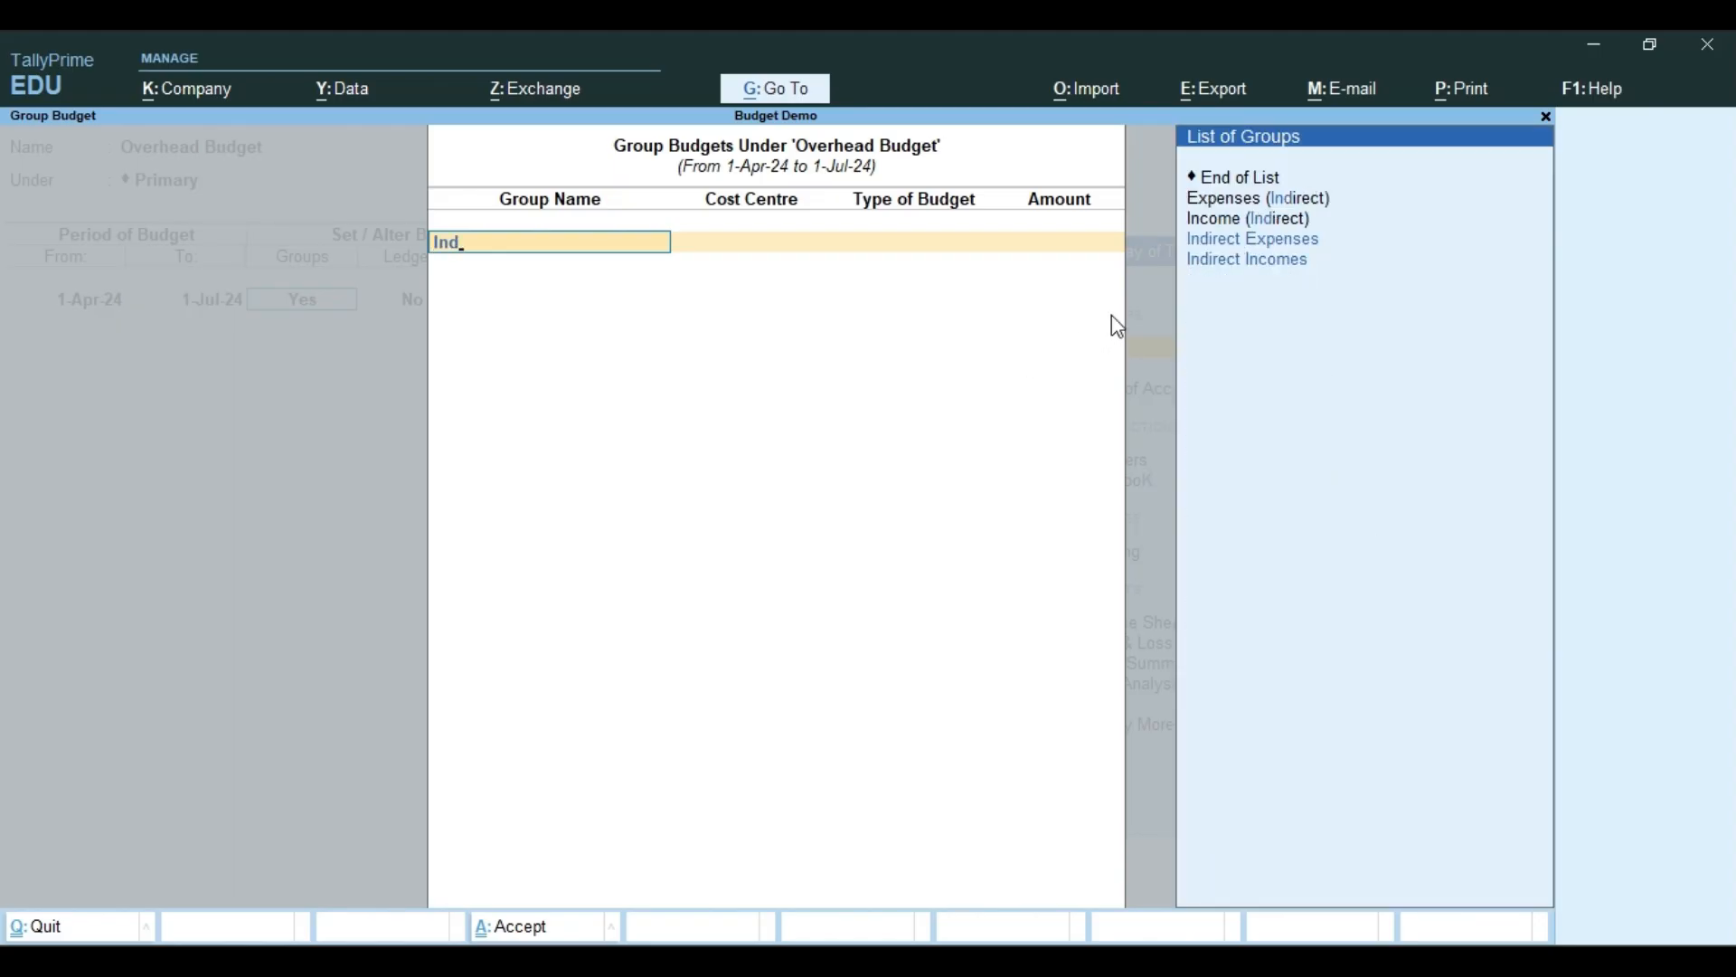
{"action": "left_click", "coordinate": [1407, 245]}
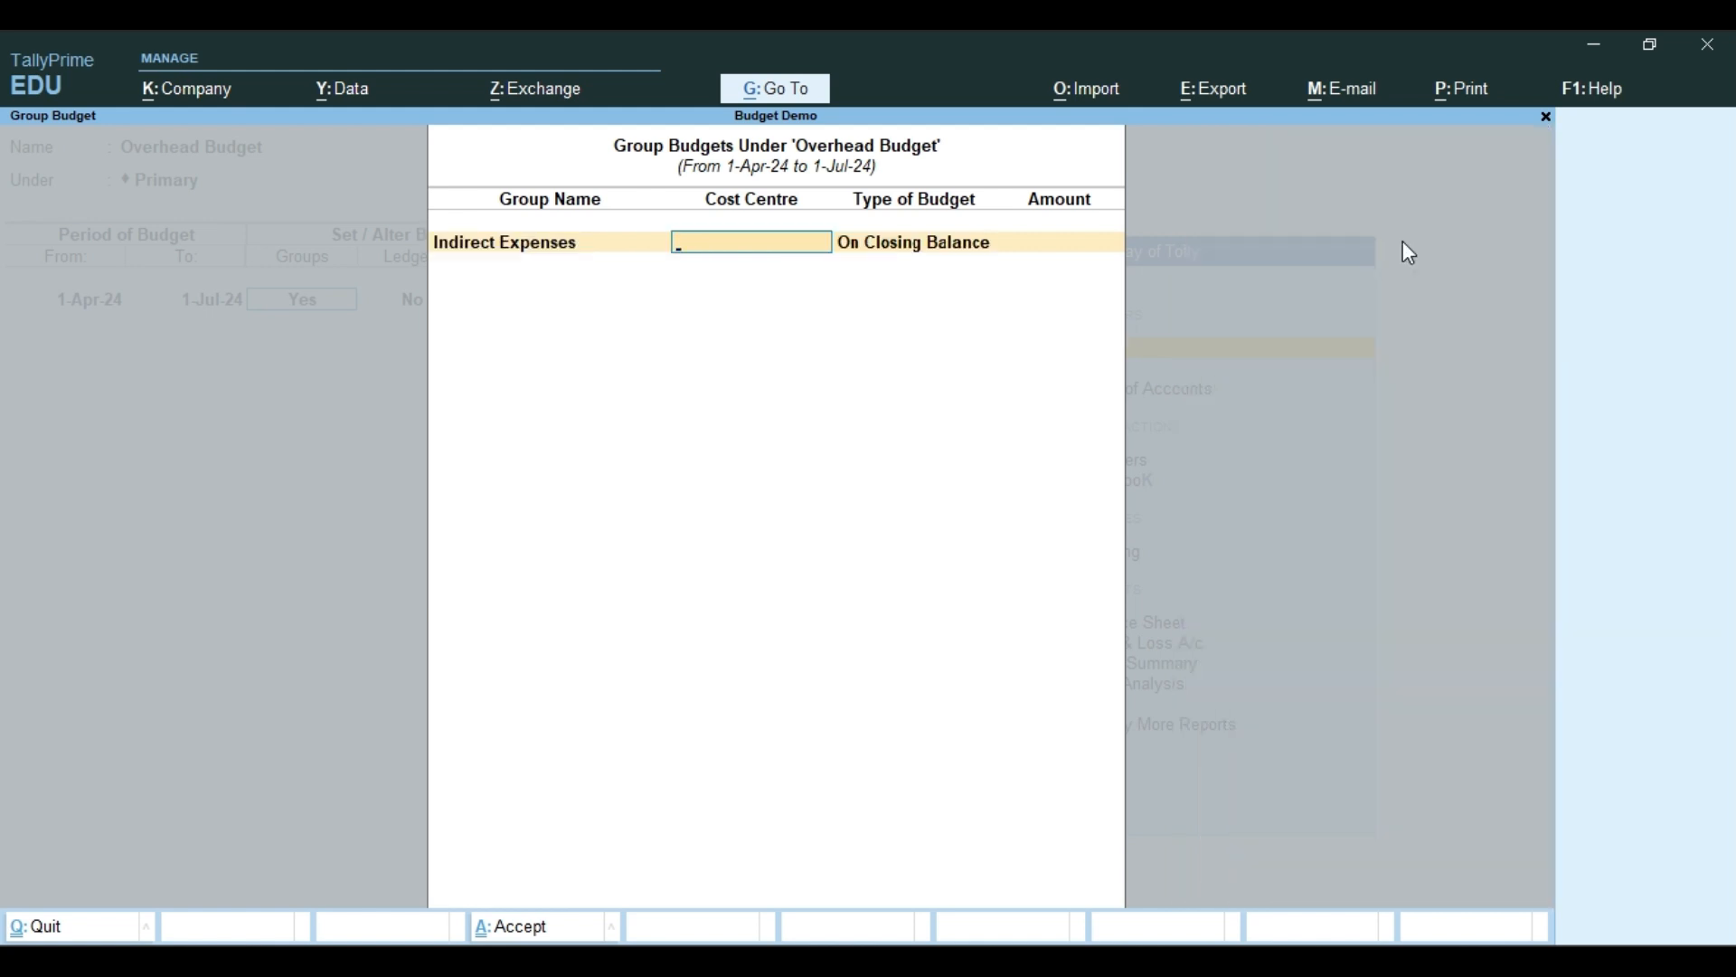
{"action": "key", "text": "Return"}
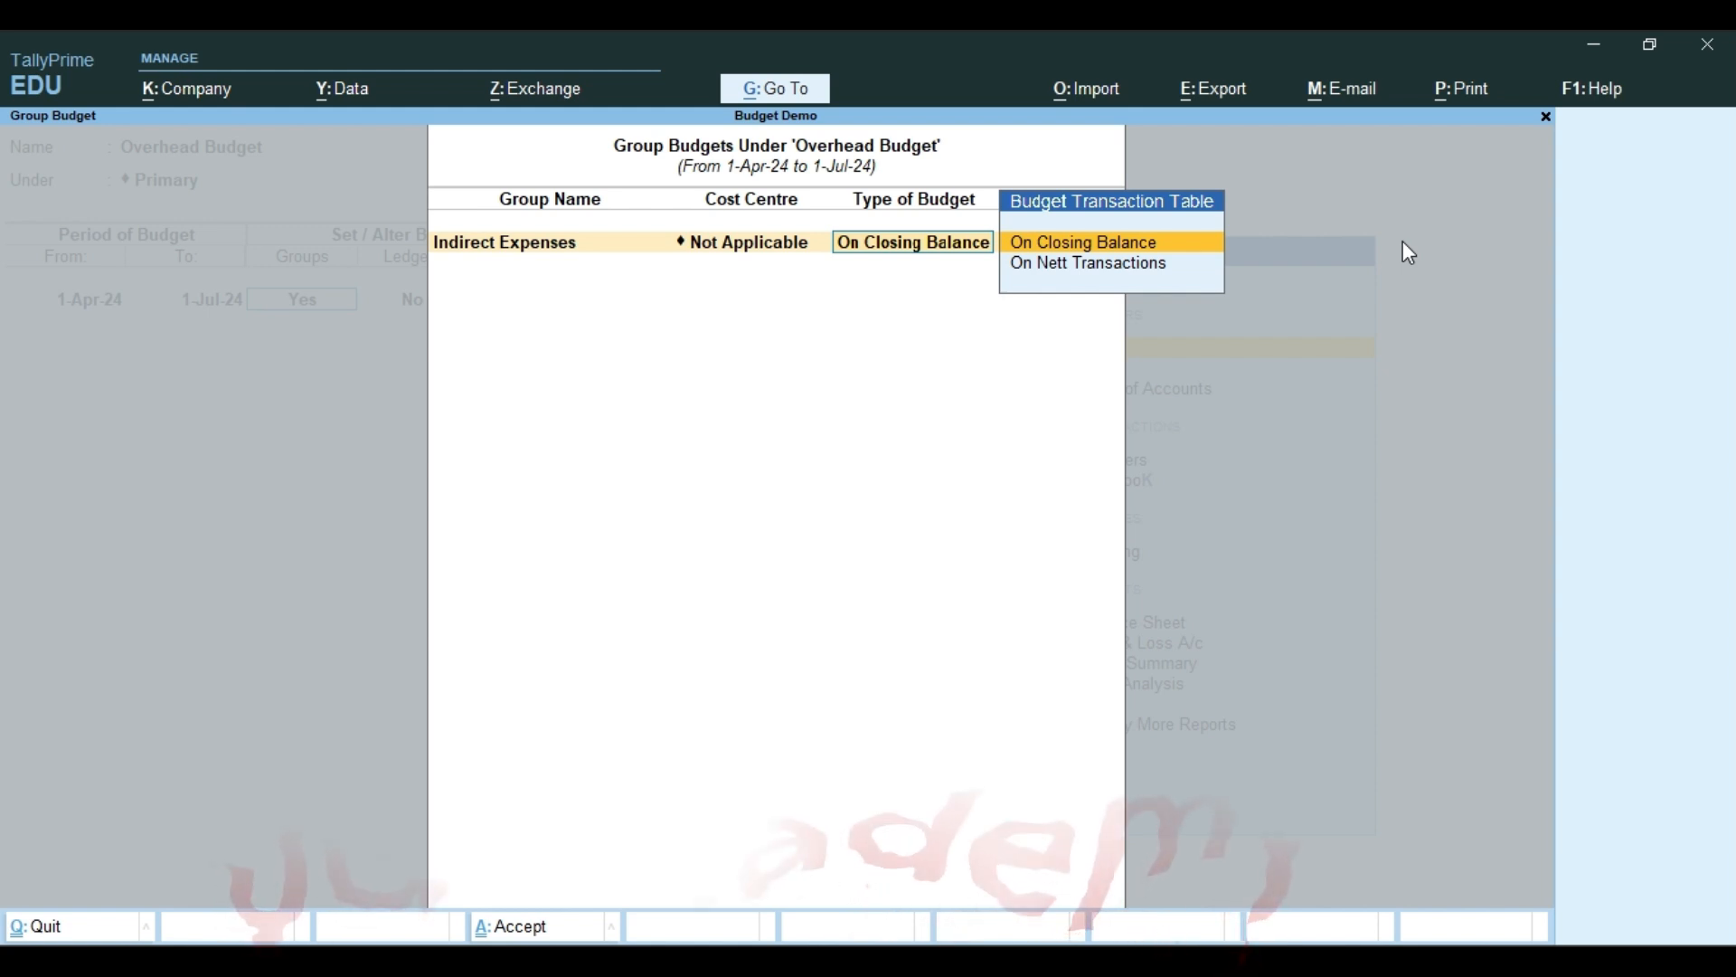
{"action": "key", "text": "Return"}
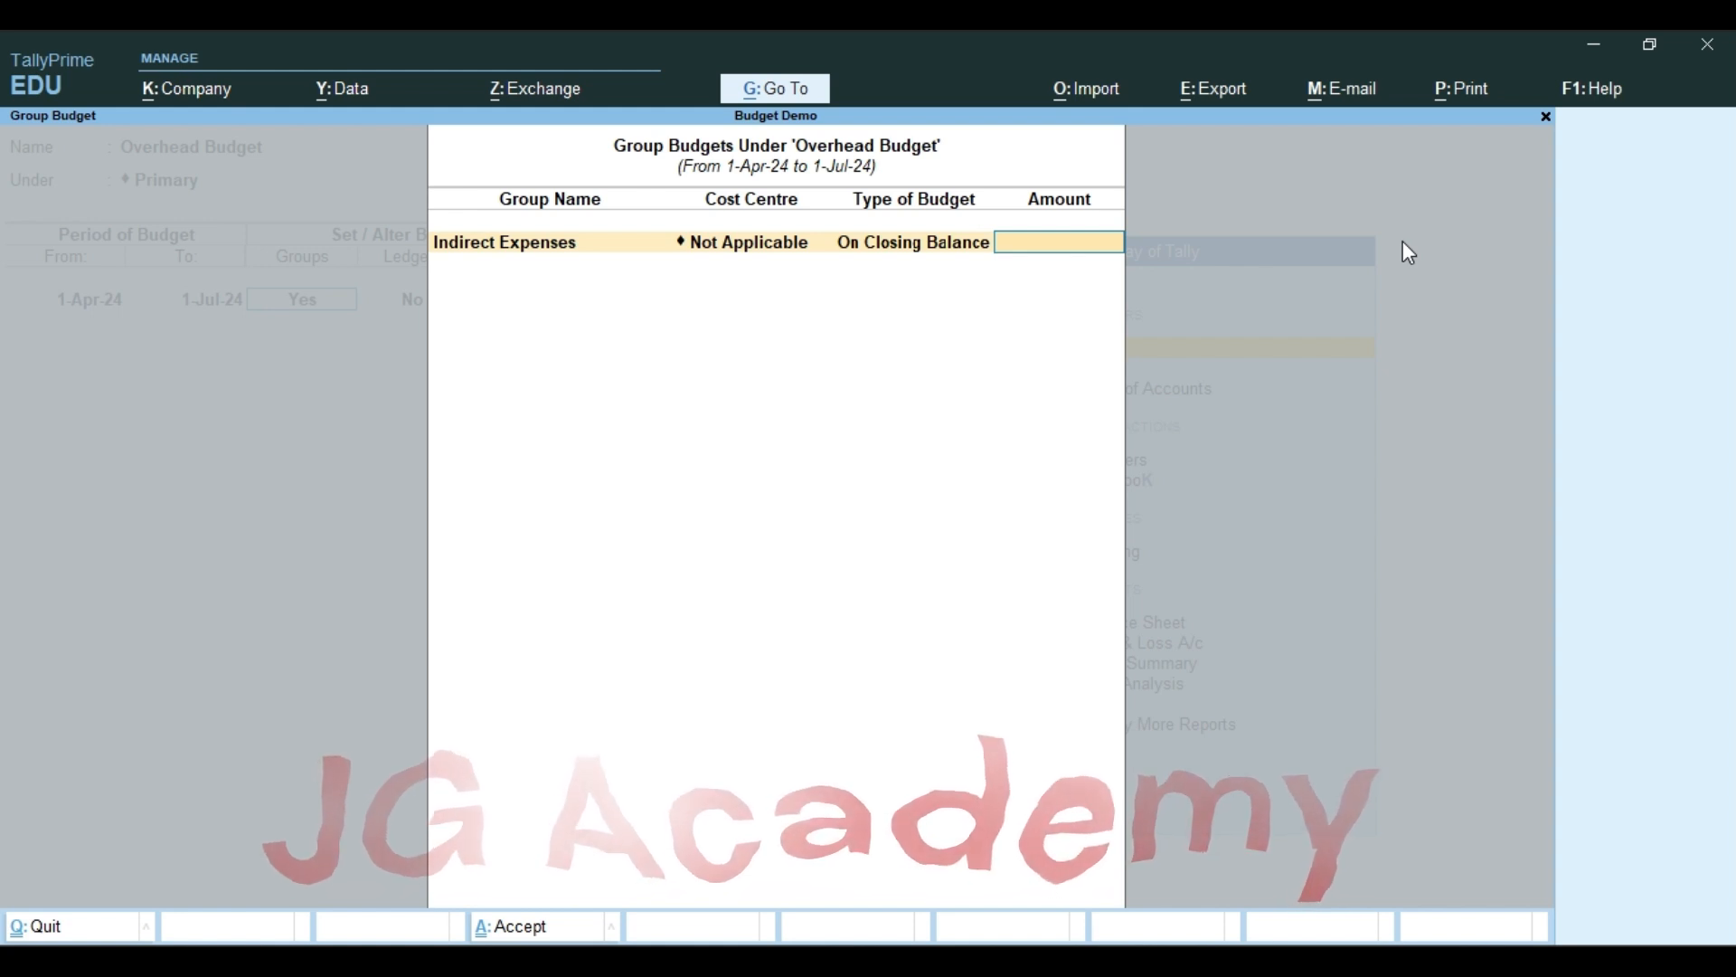
Set the Indirect Expenses budget amount to 50,000 and finish the group budget list
{"action": "type", "text": "5"}
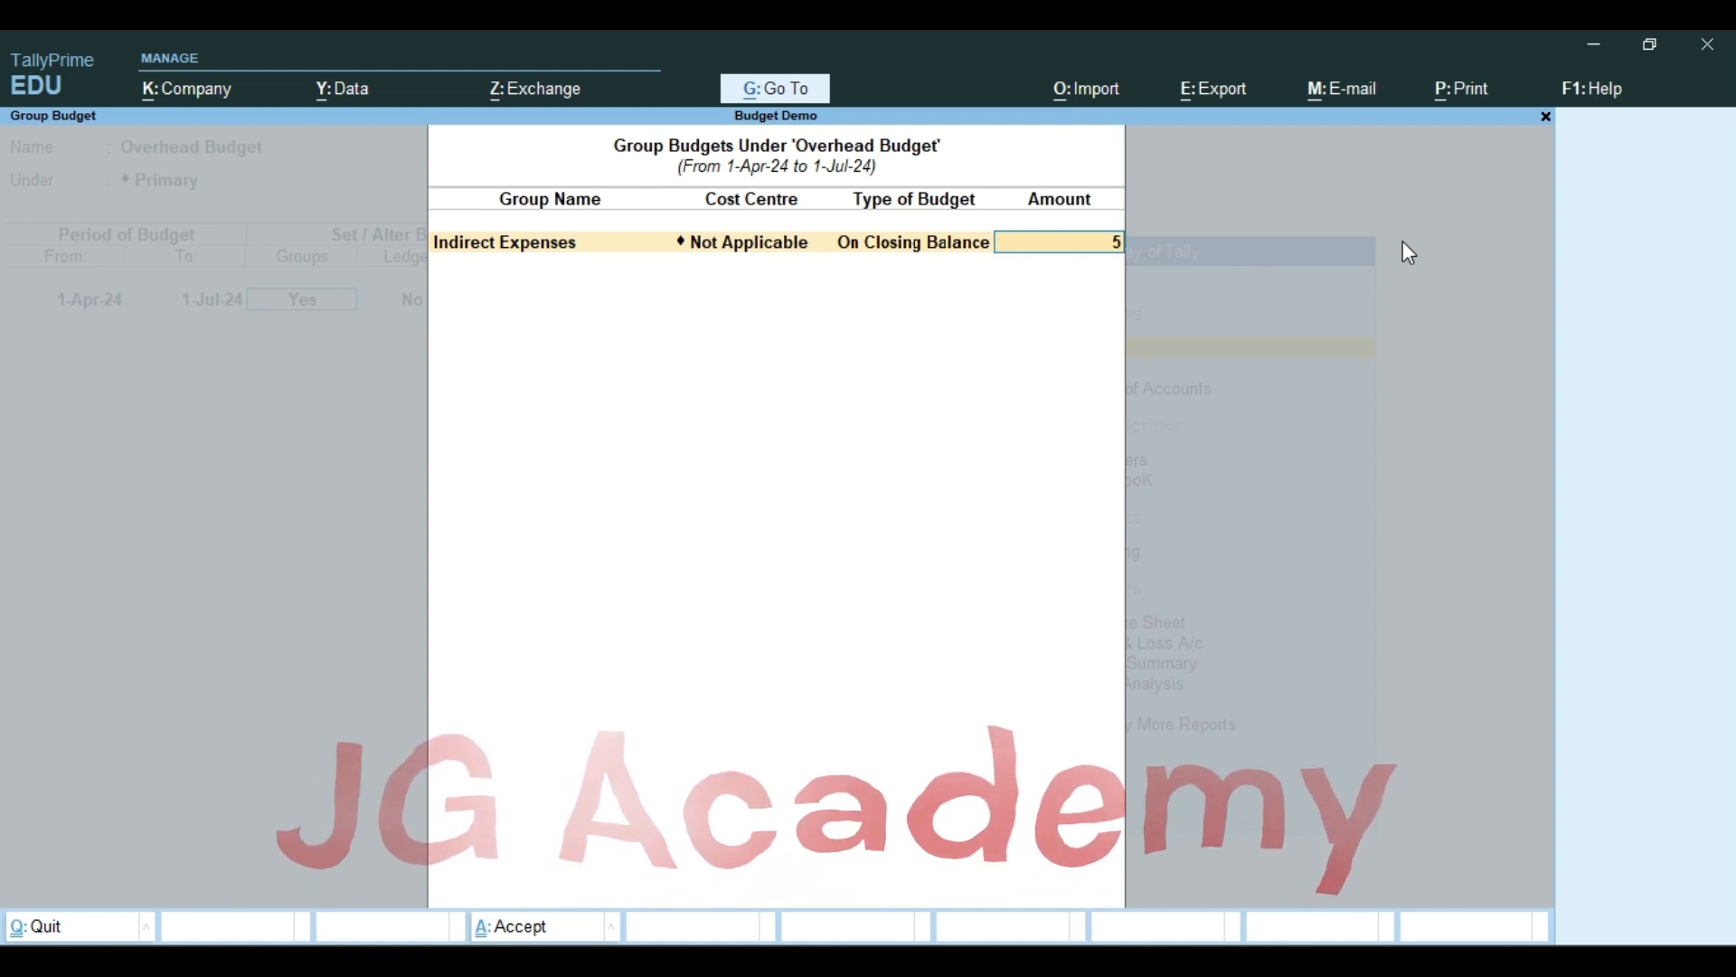
{"action": "type", "text": "0,000"}
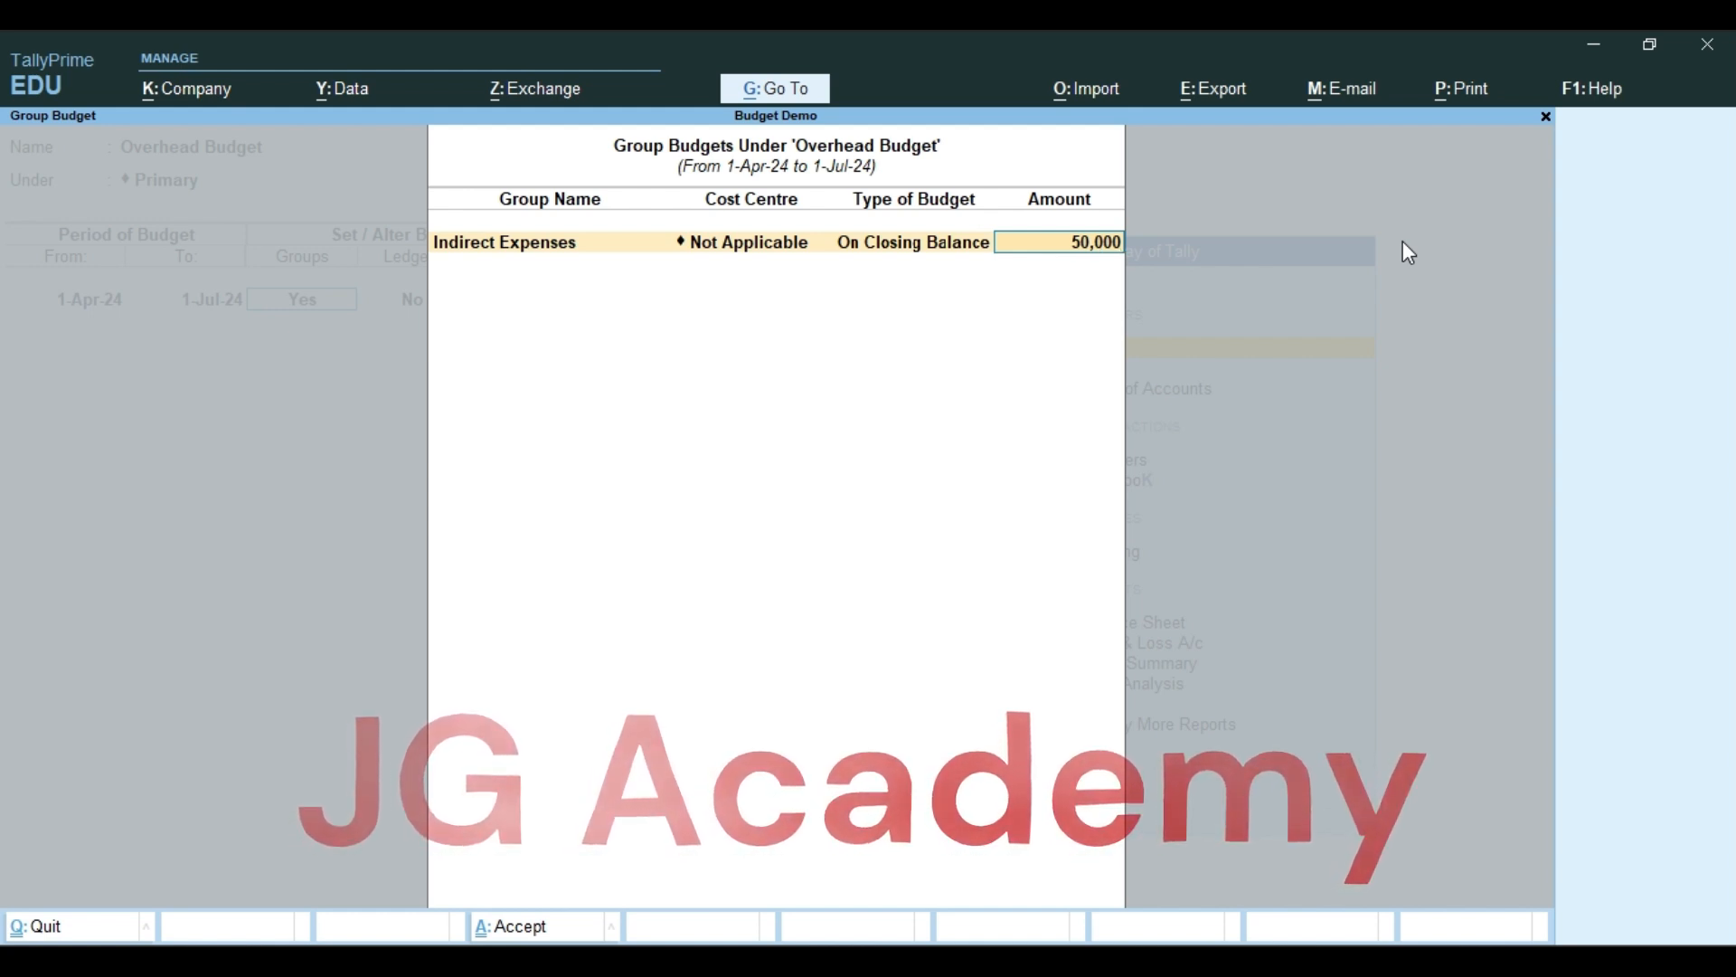
{"action": "key", "text": "BackSpace"}
{"action": "key", "text": "BackSpace"}
{"action": "type", "text": "00"}
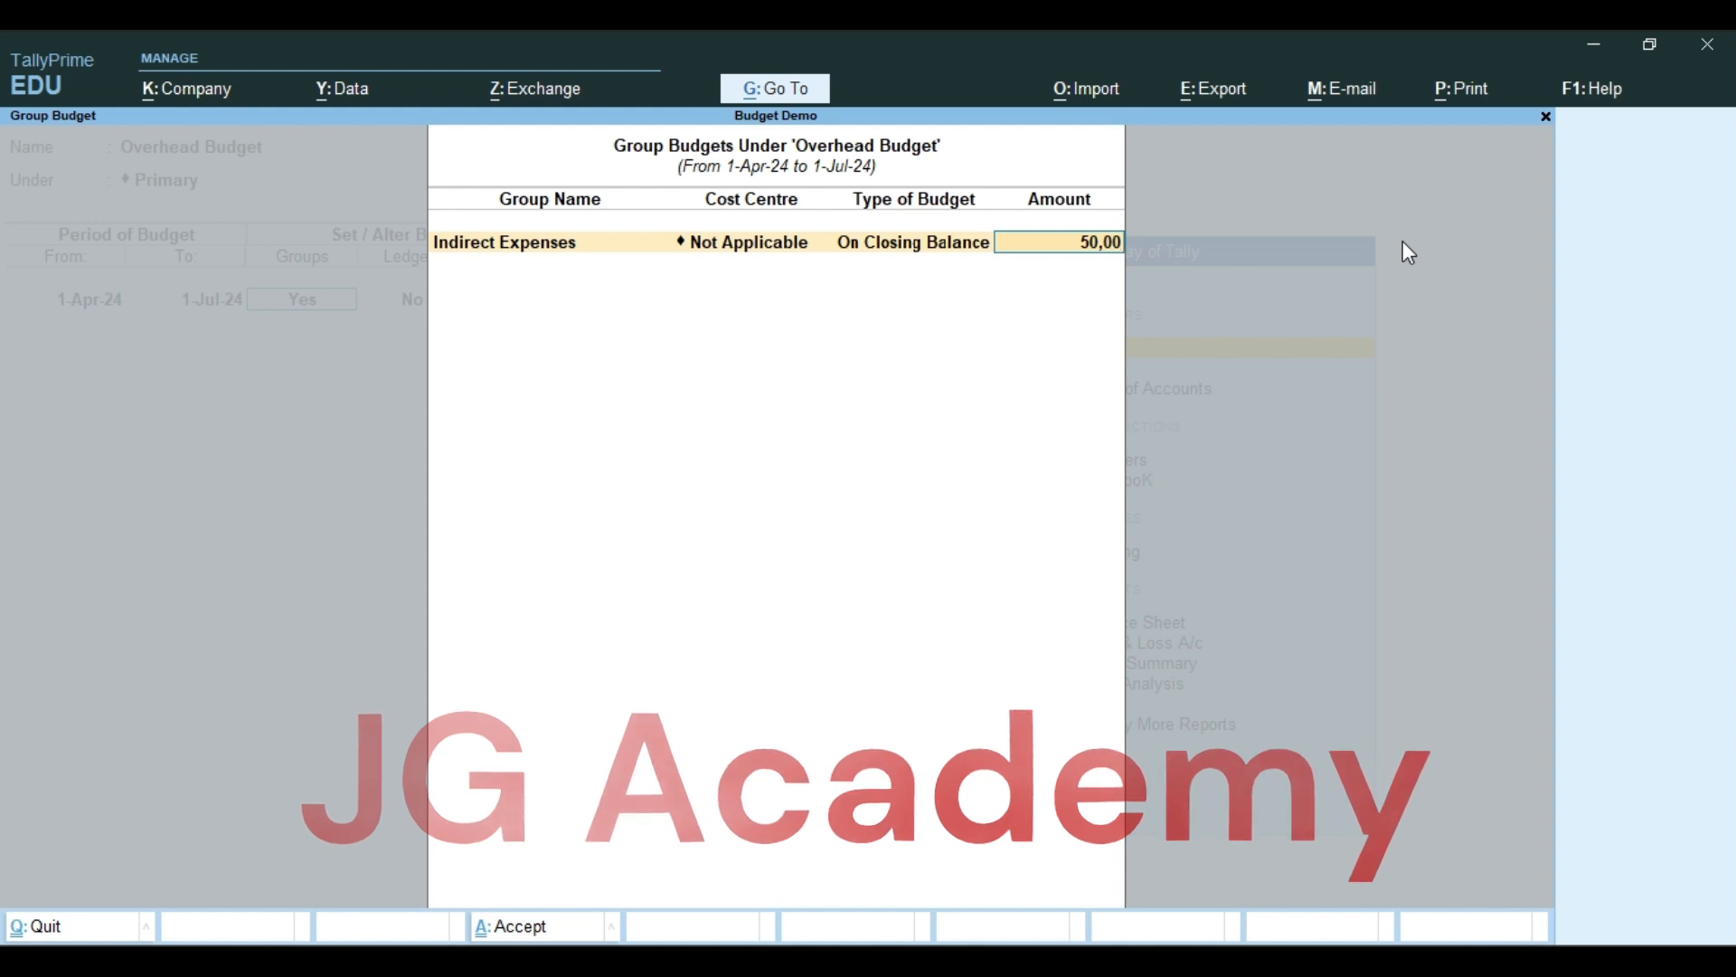
{"action": "key", "text": "Return"}
{"action": "key", "text": "Return"}
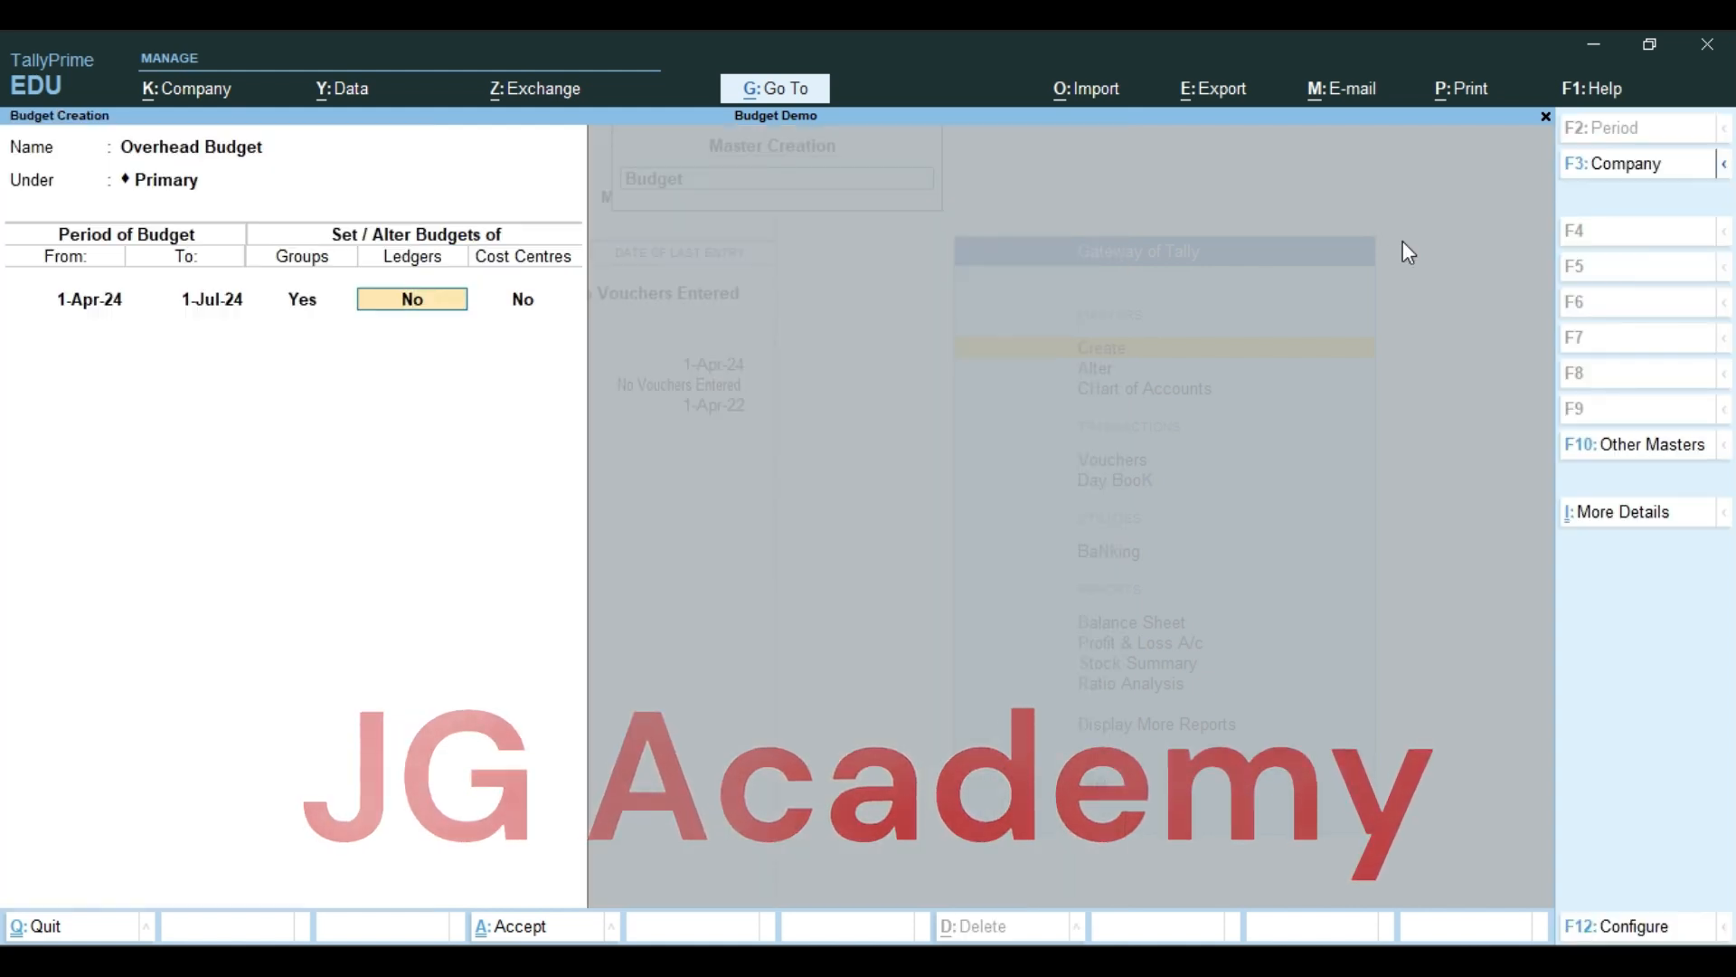
Turn on ledger budgets for the Overhead Budget, check the ledger list in the Word notes and return to TallyPrime
{"action": "type", "text": "y"}
{"action": "key", "text": "Return"}
{"action": "key", "text": "alt+Tab"}
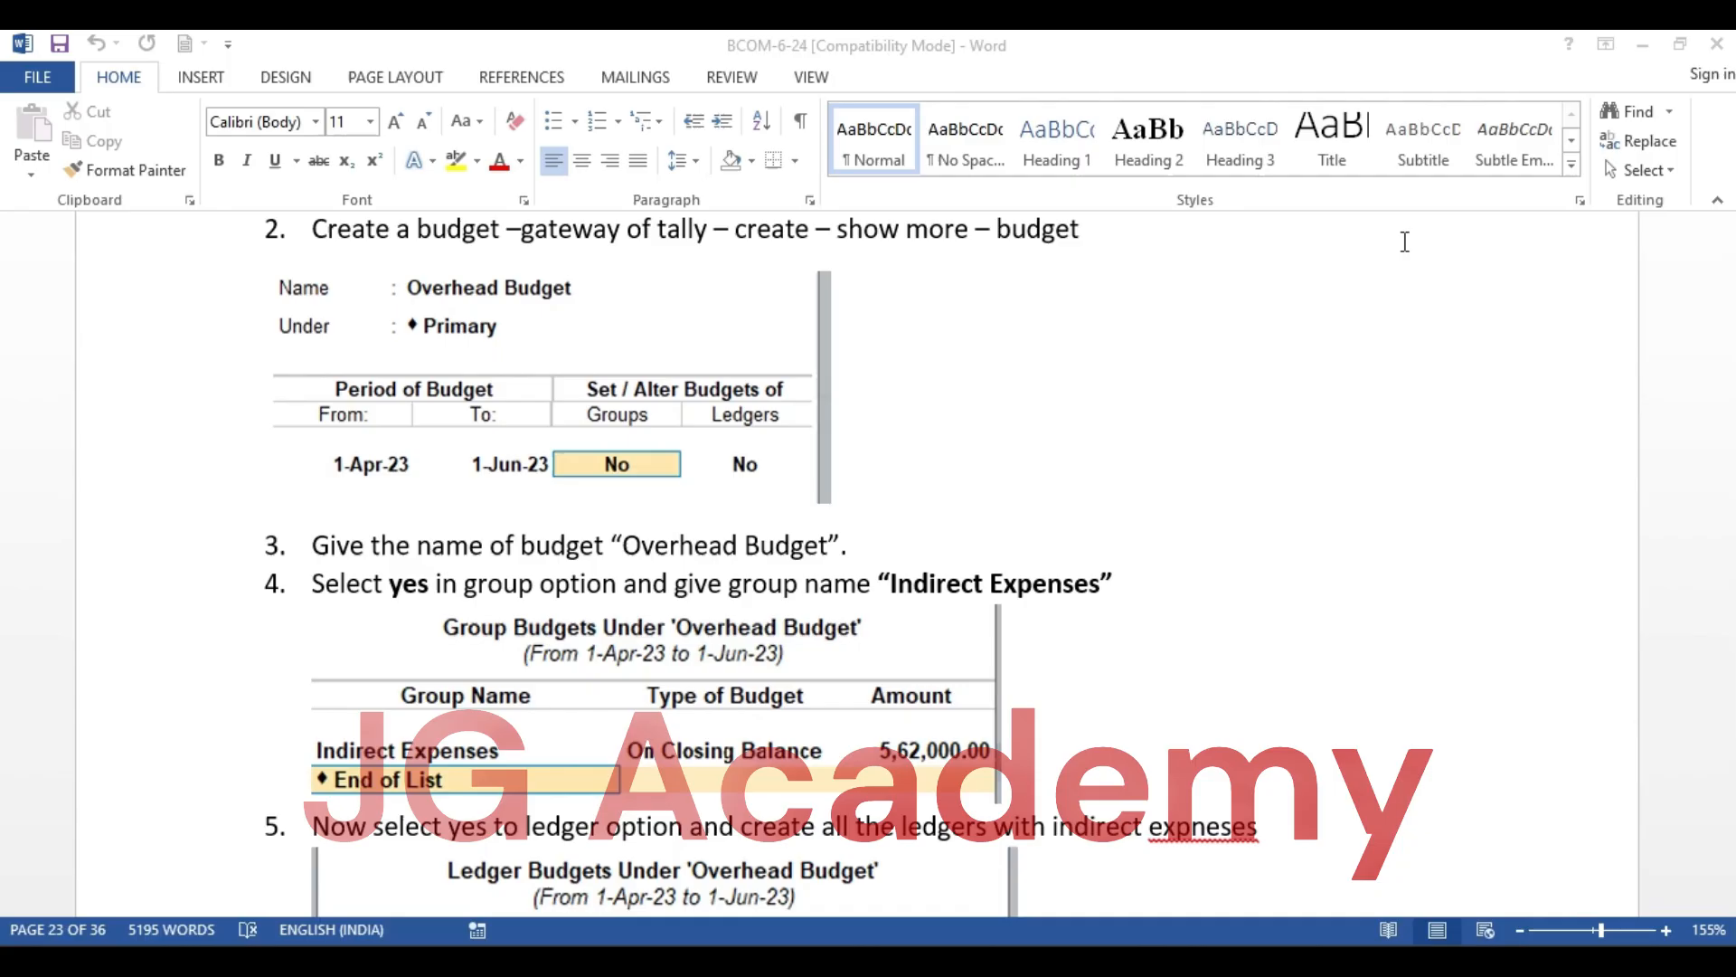
{"action": "scroll", "coordinate": [1266, 401], "scroll_direction": "down", "scroll_amount": 3}
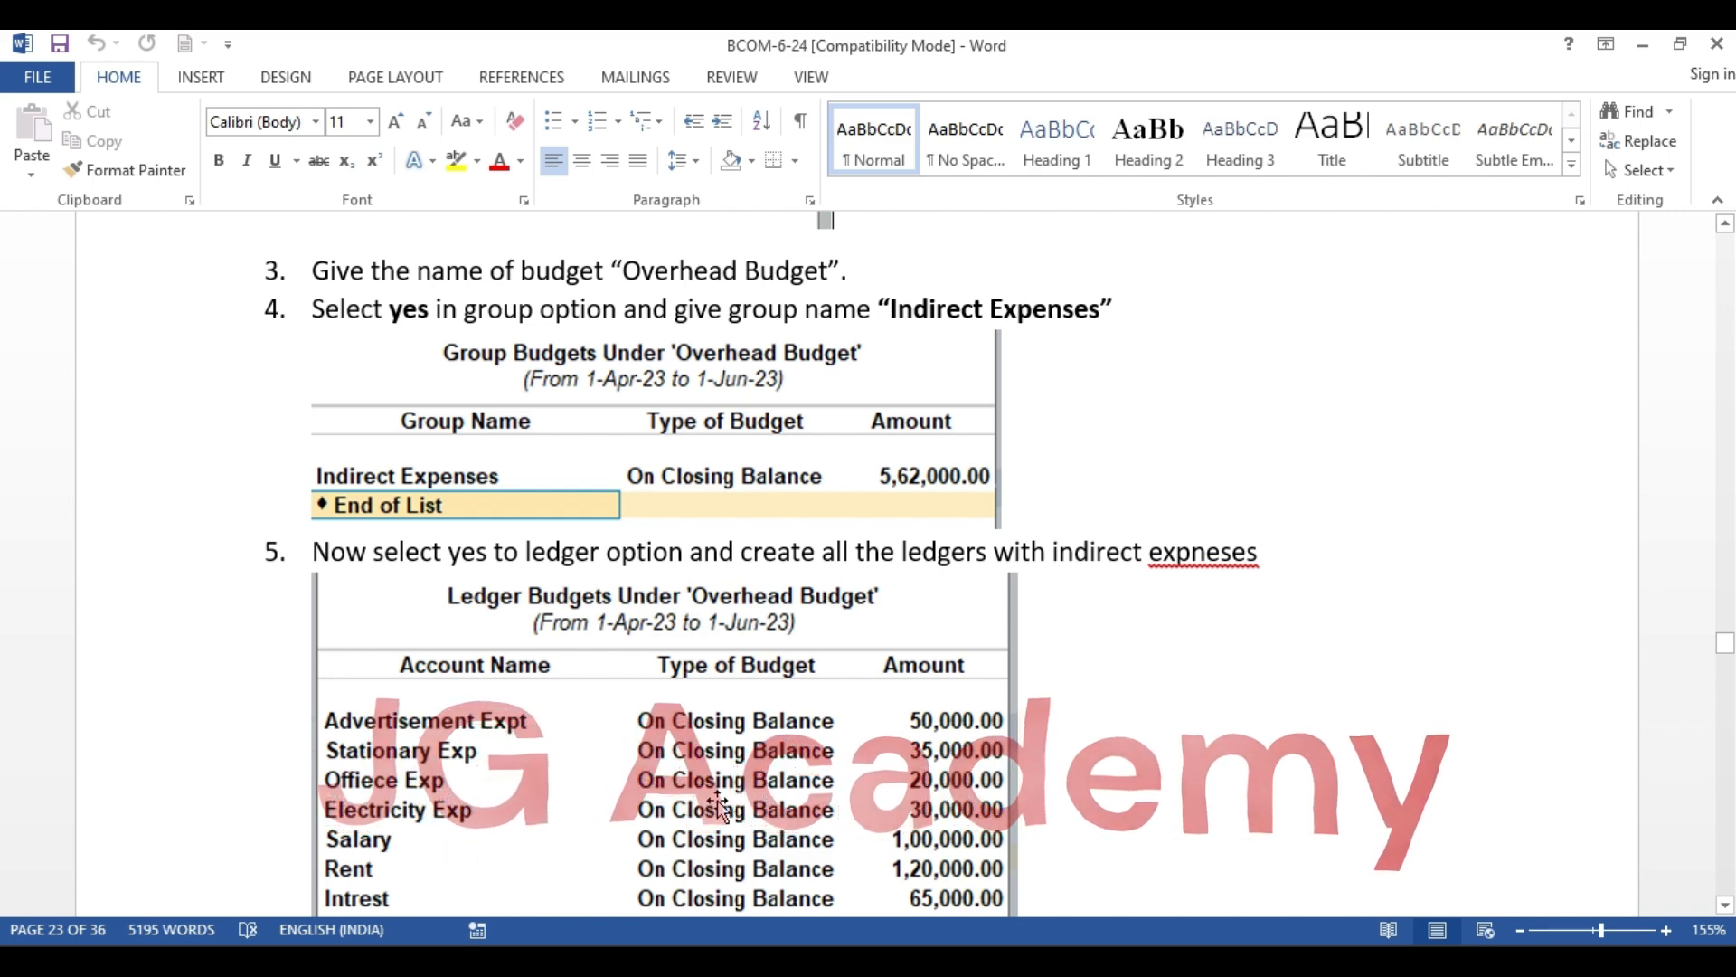
{"action": "key", "text": "alt+Tab"}
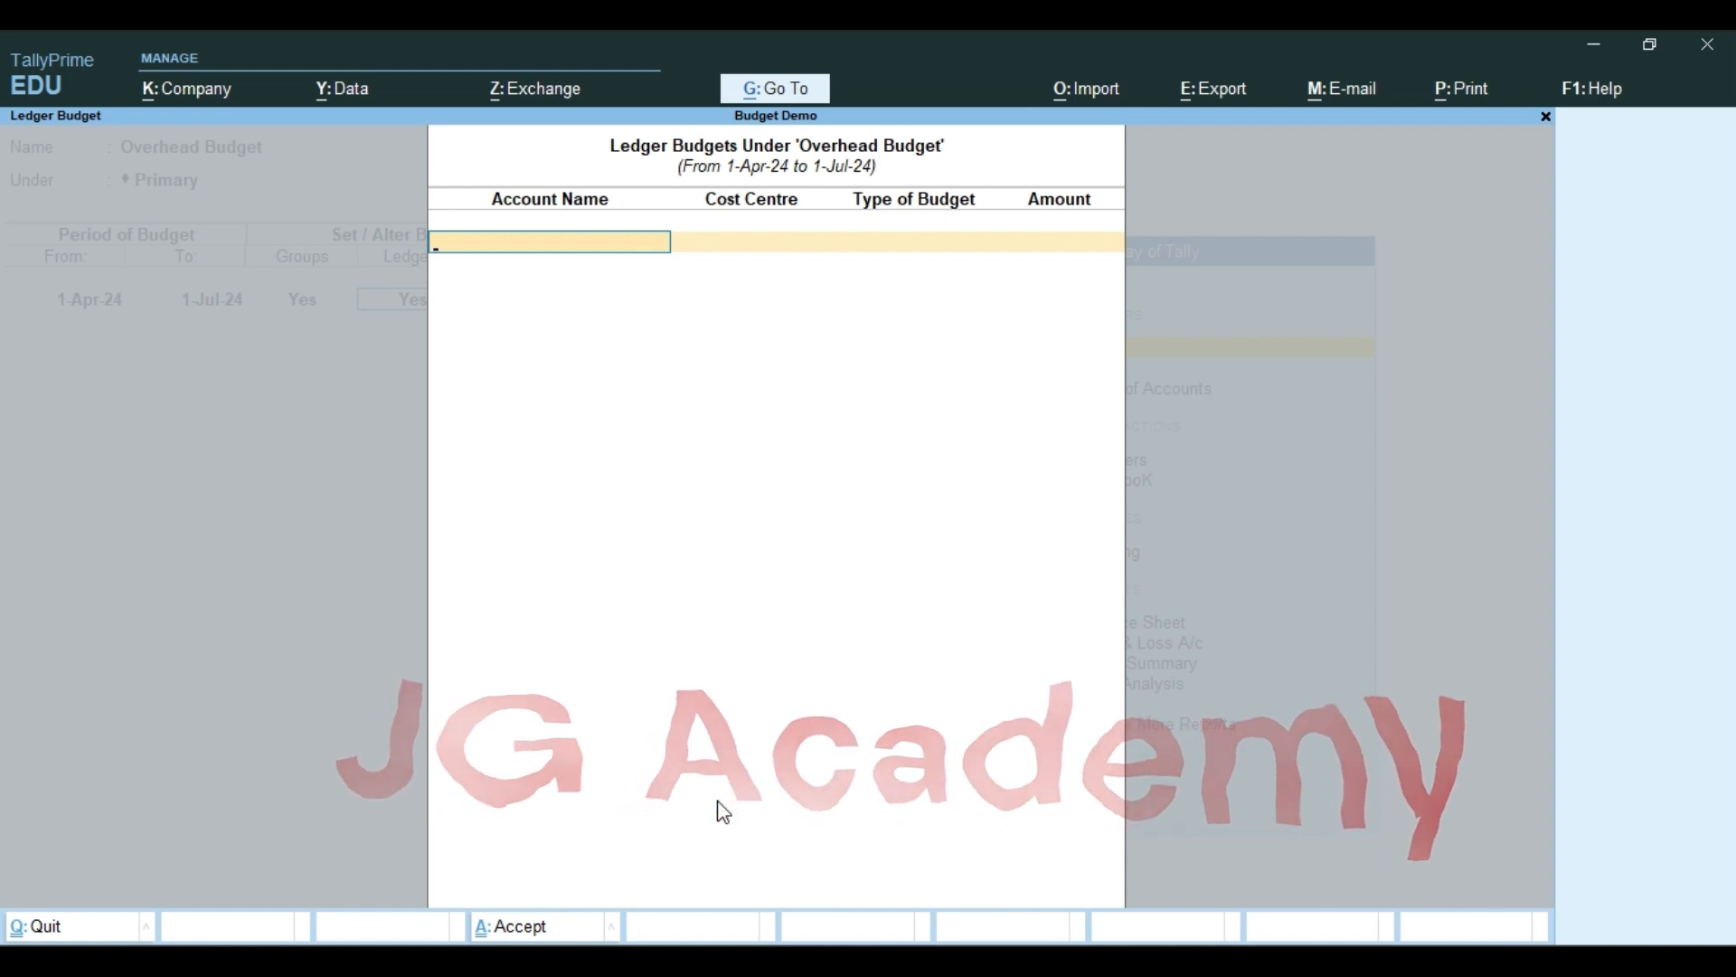
Create the ledger Advertisement Exp under Indirect Expenses from within the ledger budgets
{"action": "key", "text": "alt+c"}
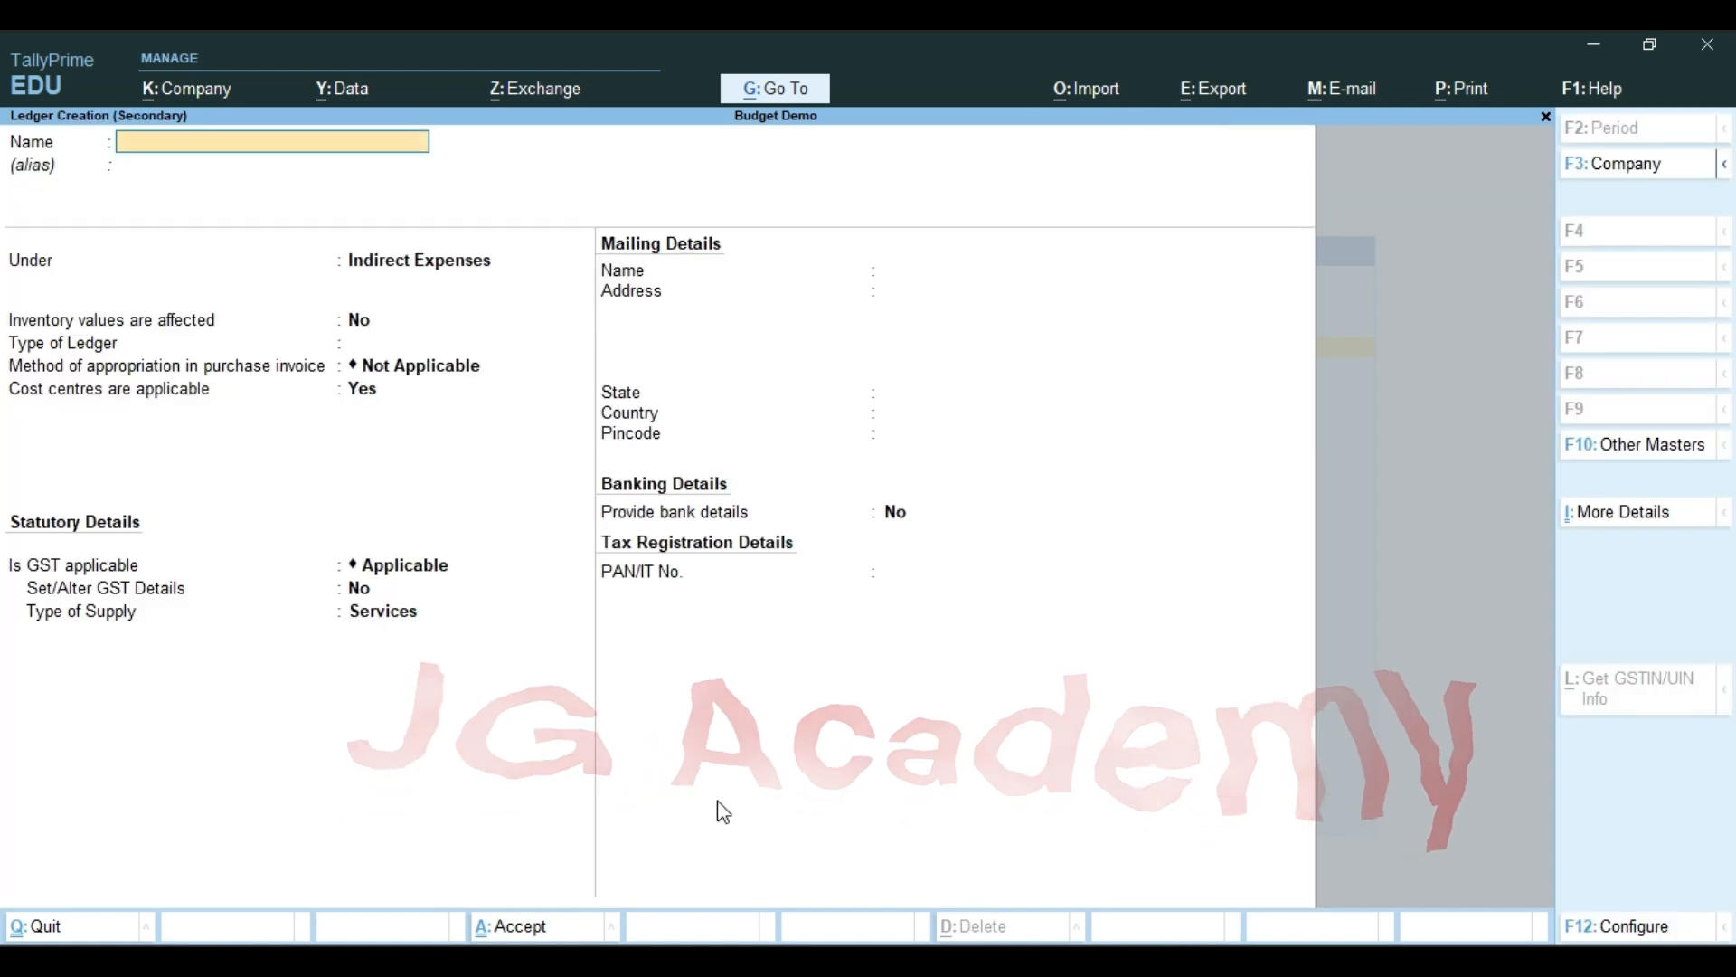
{"action": "type", "text": "Advertisem"}
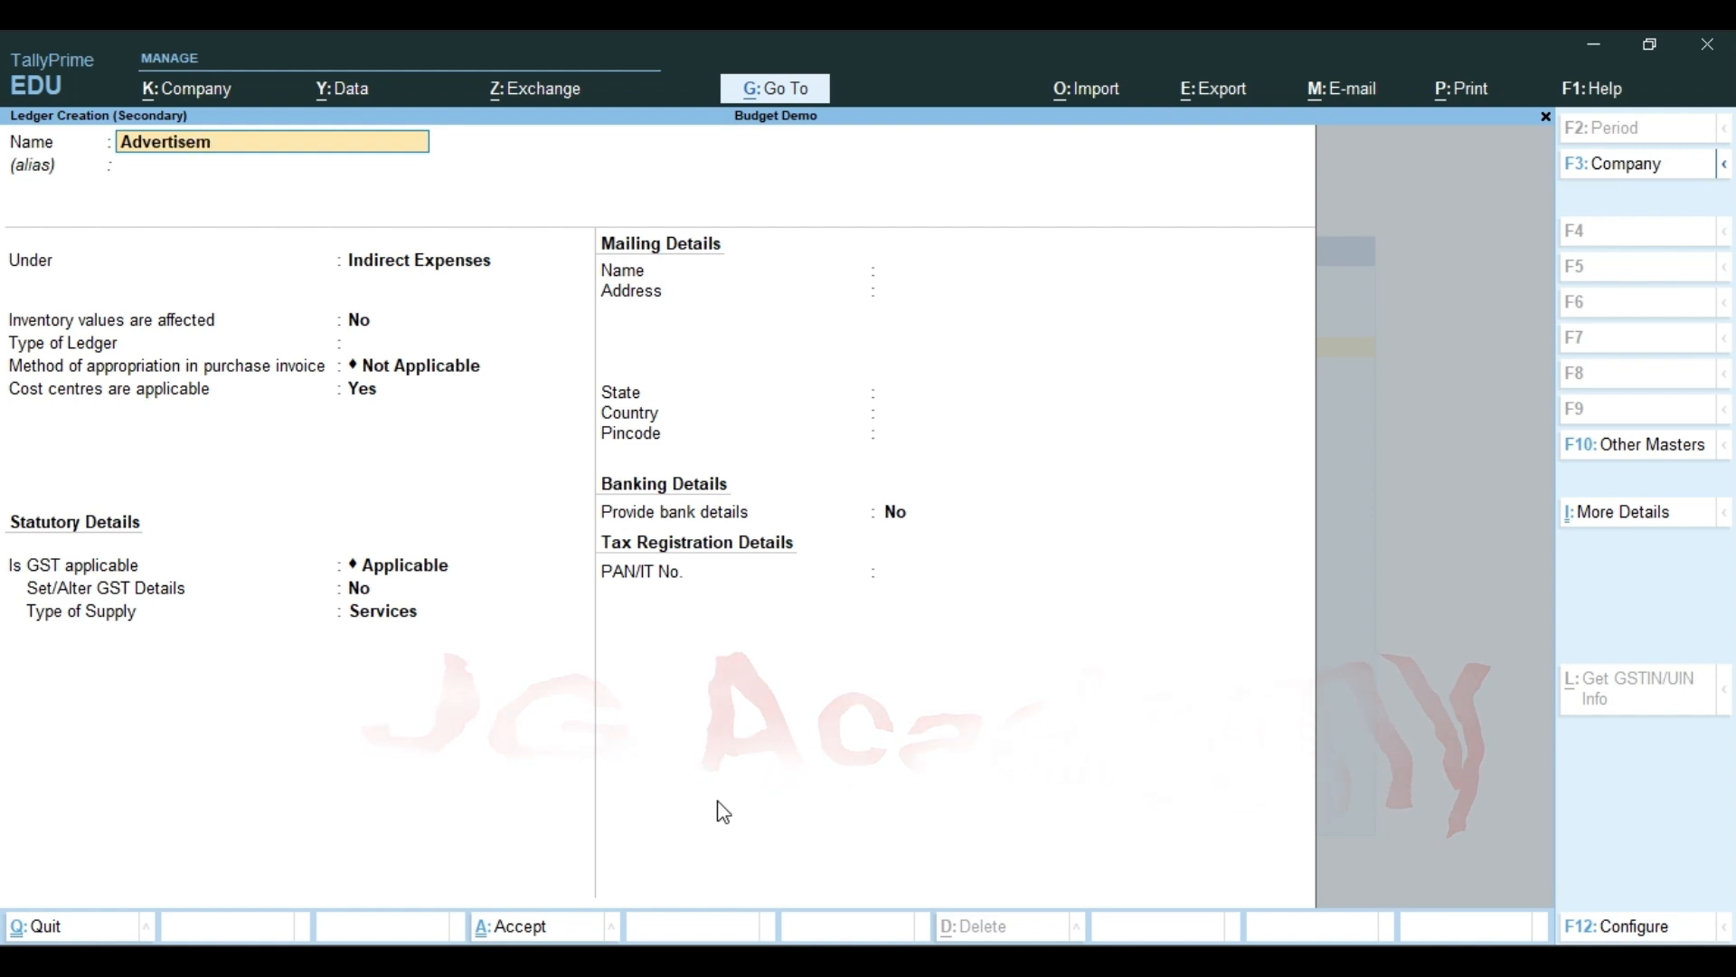
{"action": "type", "text": "ent Exp"}
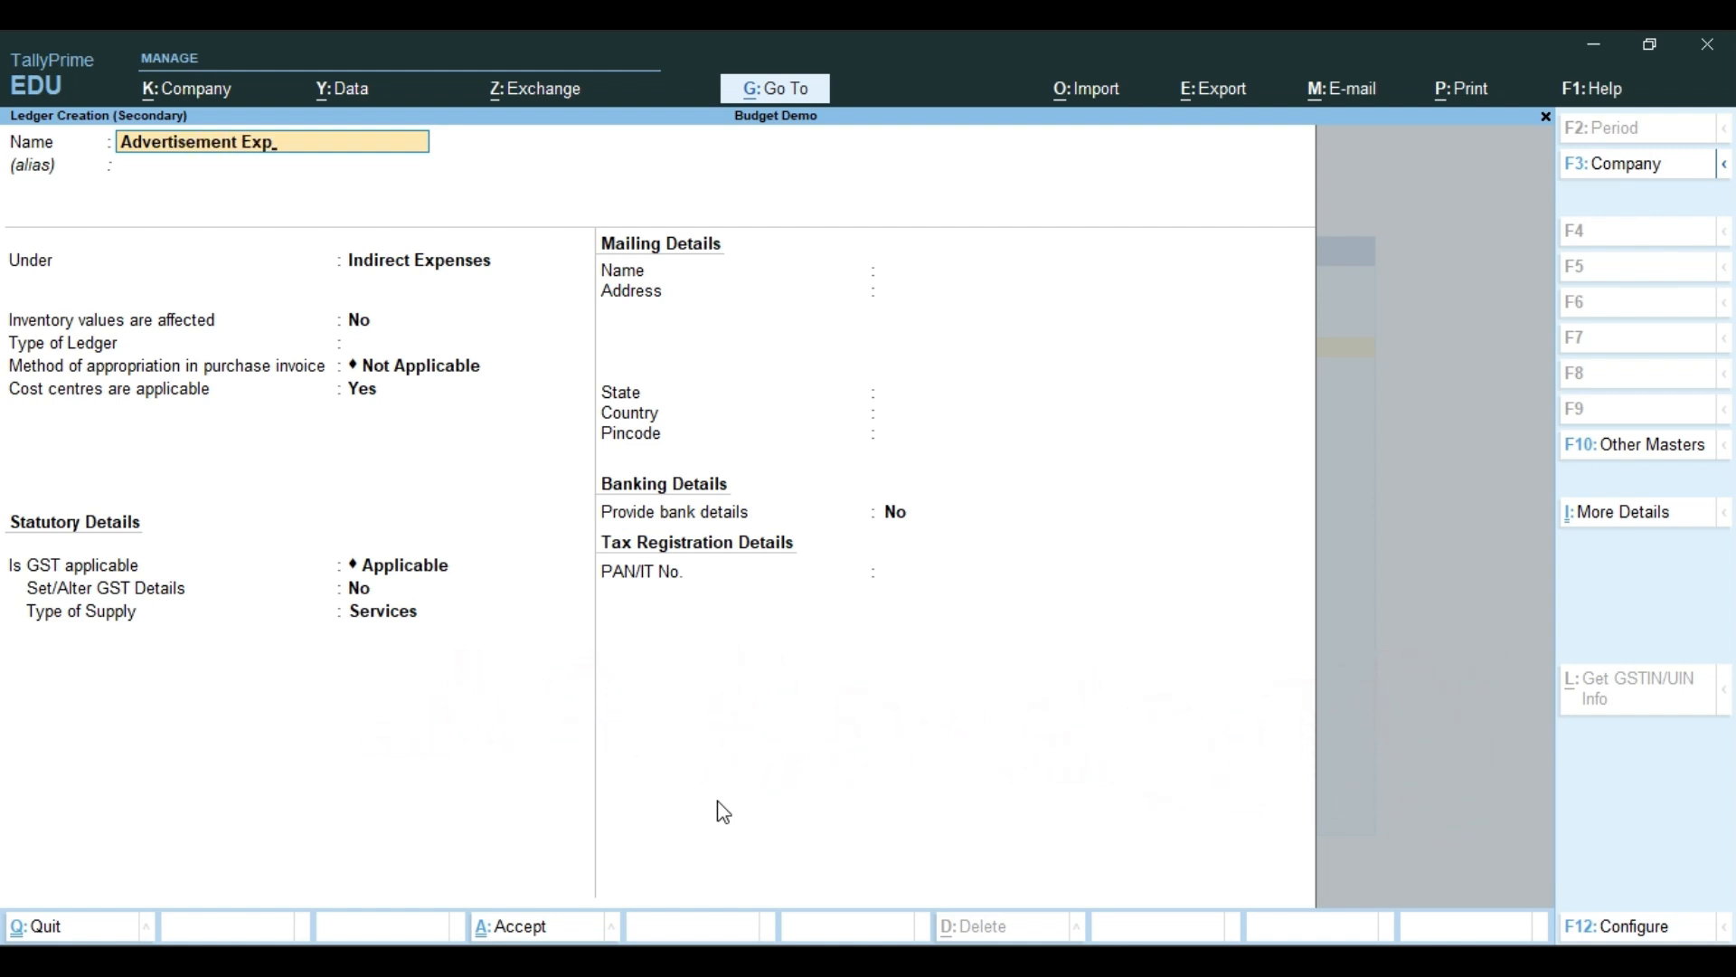
{"action": "key", "text": "Return"}
Budget Advertisement Exp at 12,000 with cost centre Not Applicable and budget type On Closing Balance
{"action": "key", "text": "Return"}
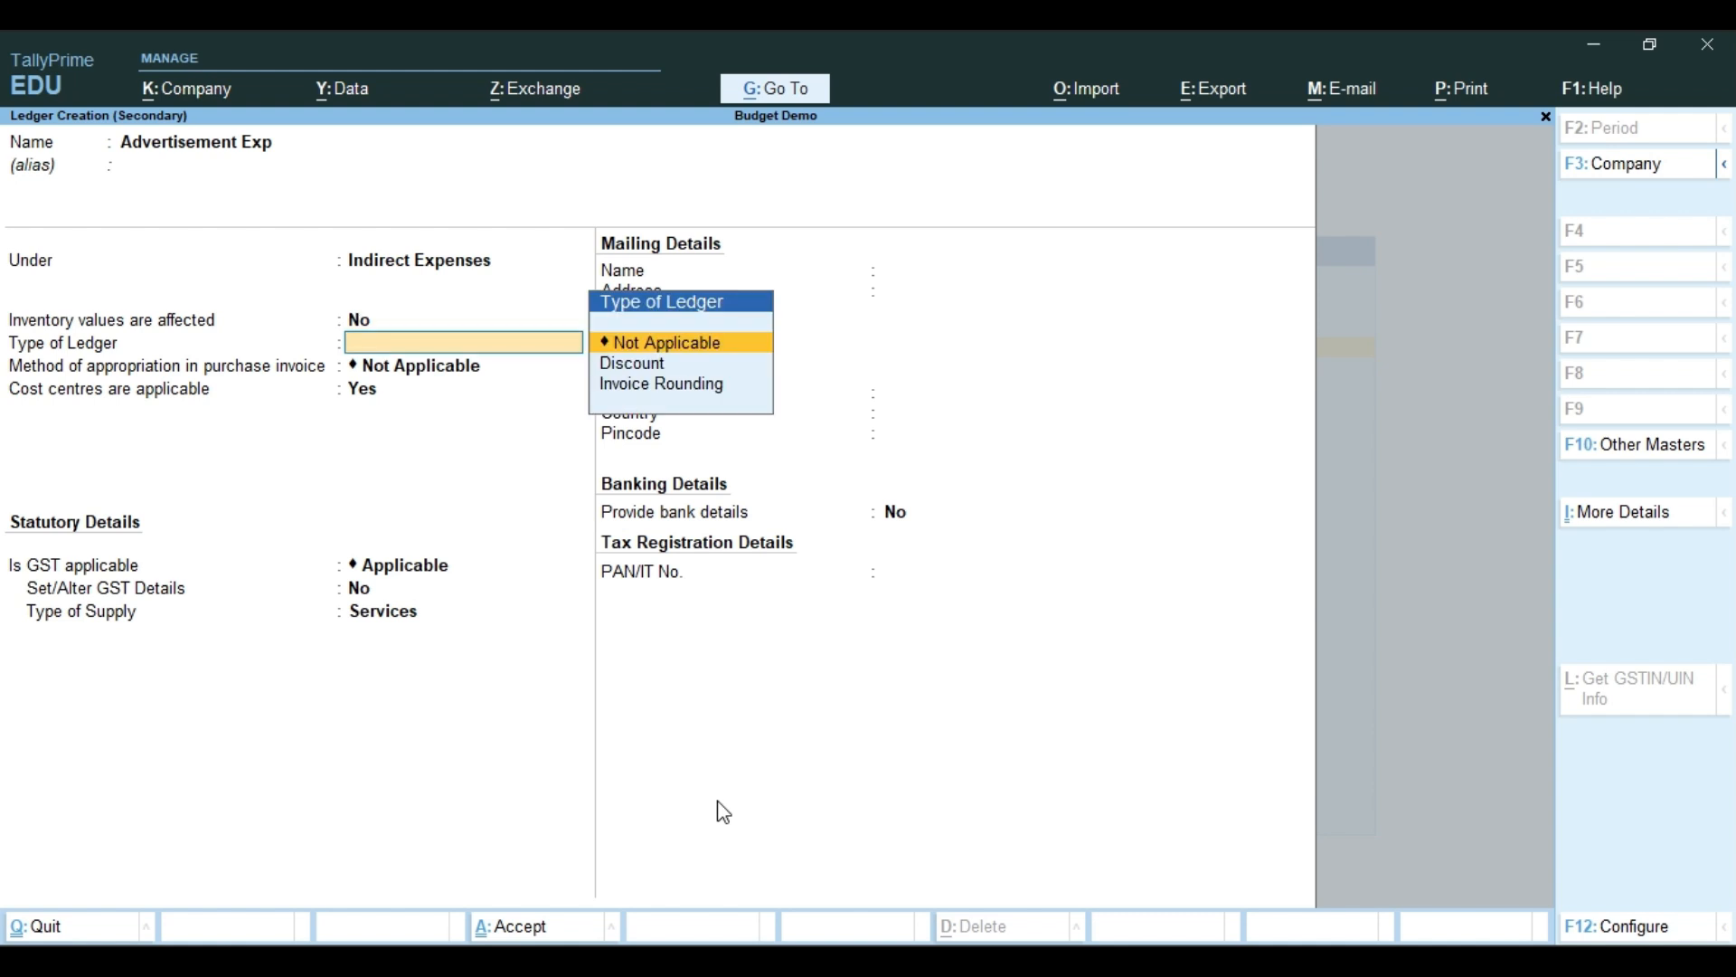
{"action": "key", "text": "ctrl+a"}
{"action": "key", "text": "Return"}
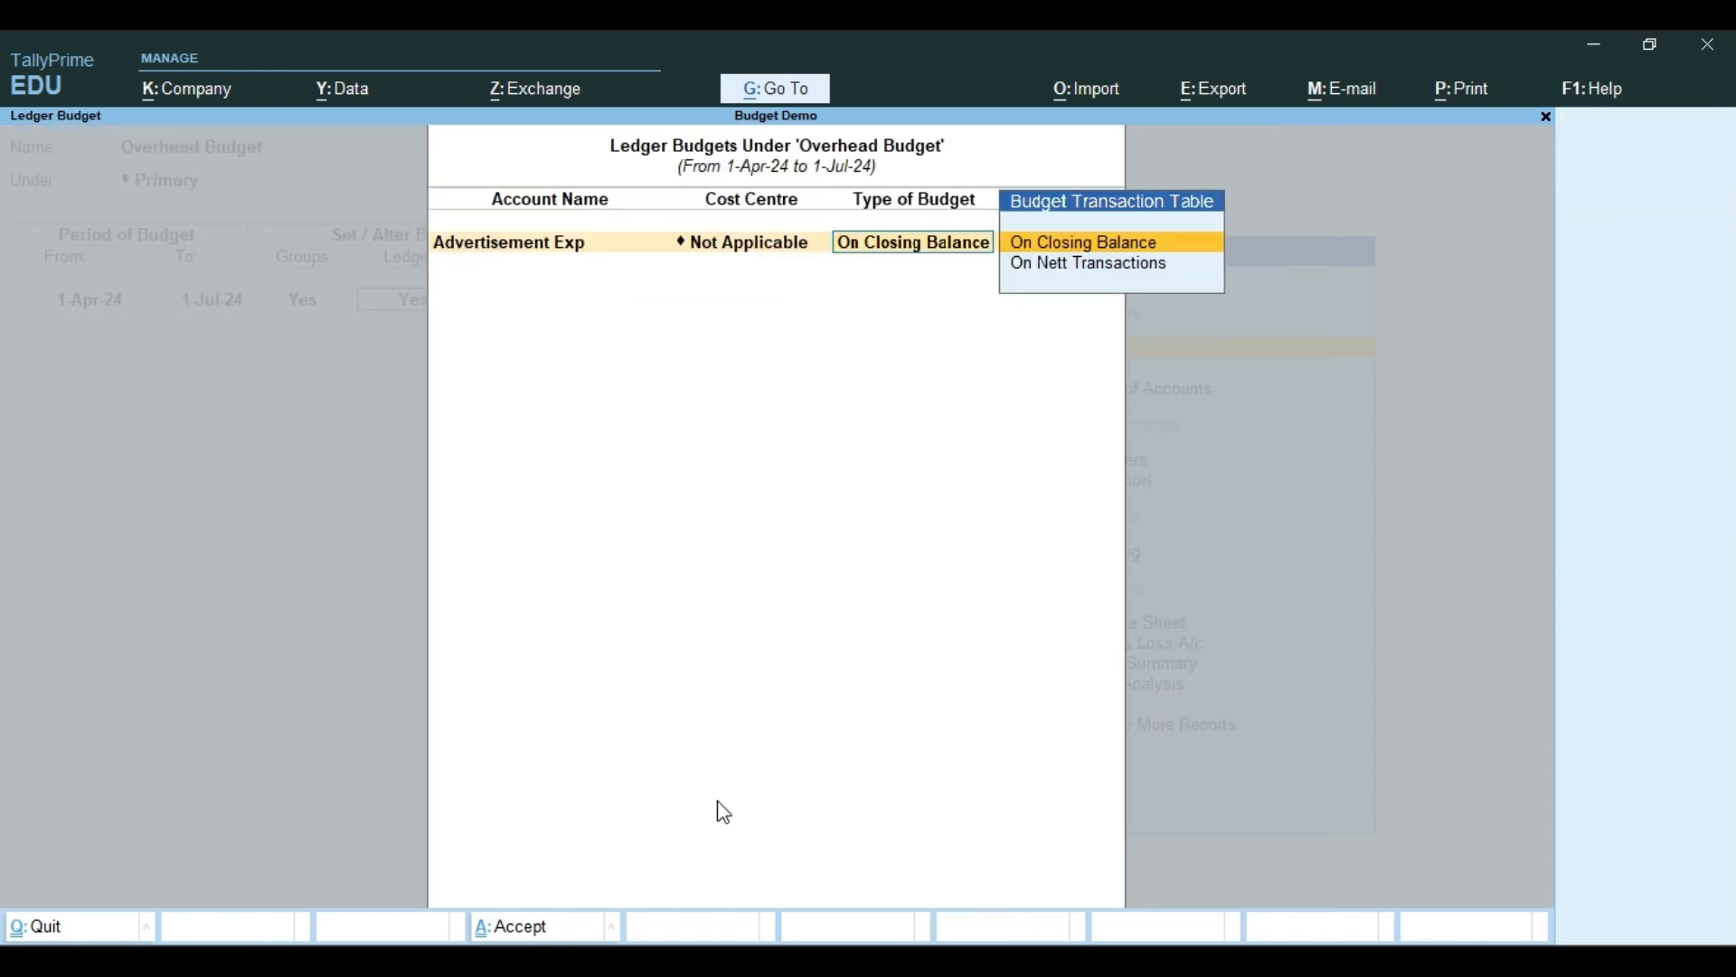
{"action": "key", "text": "Return"}
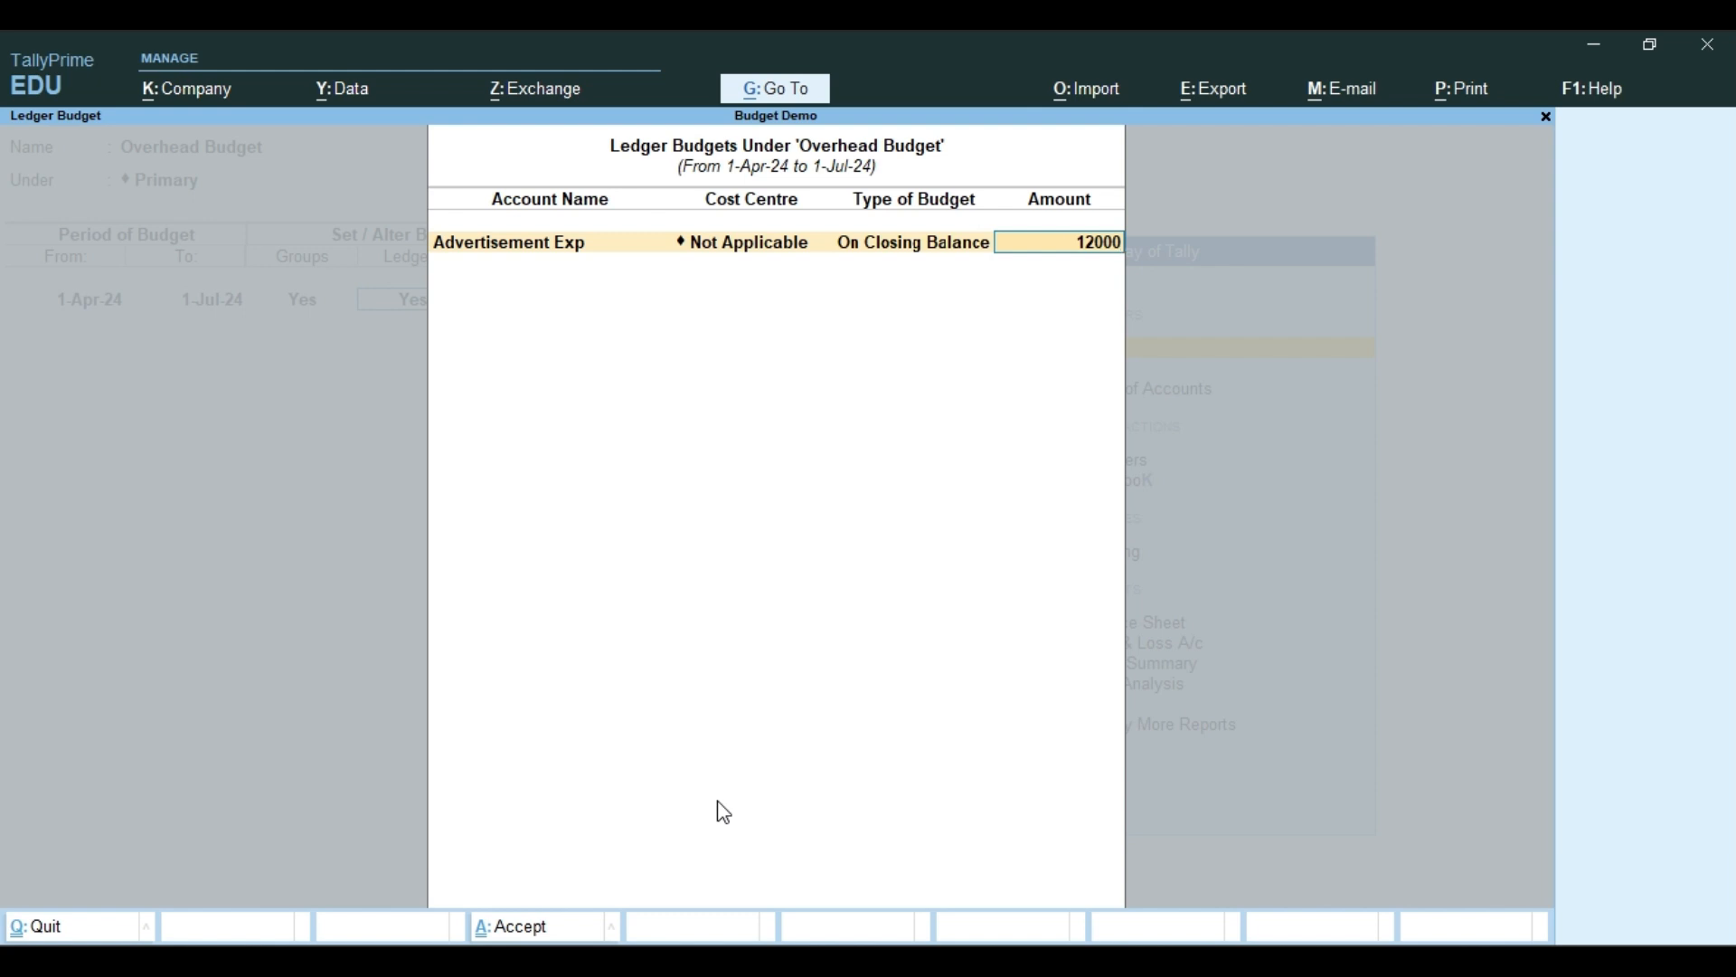
{"action": "key", "text": "Return"}
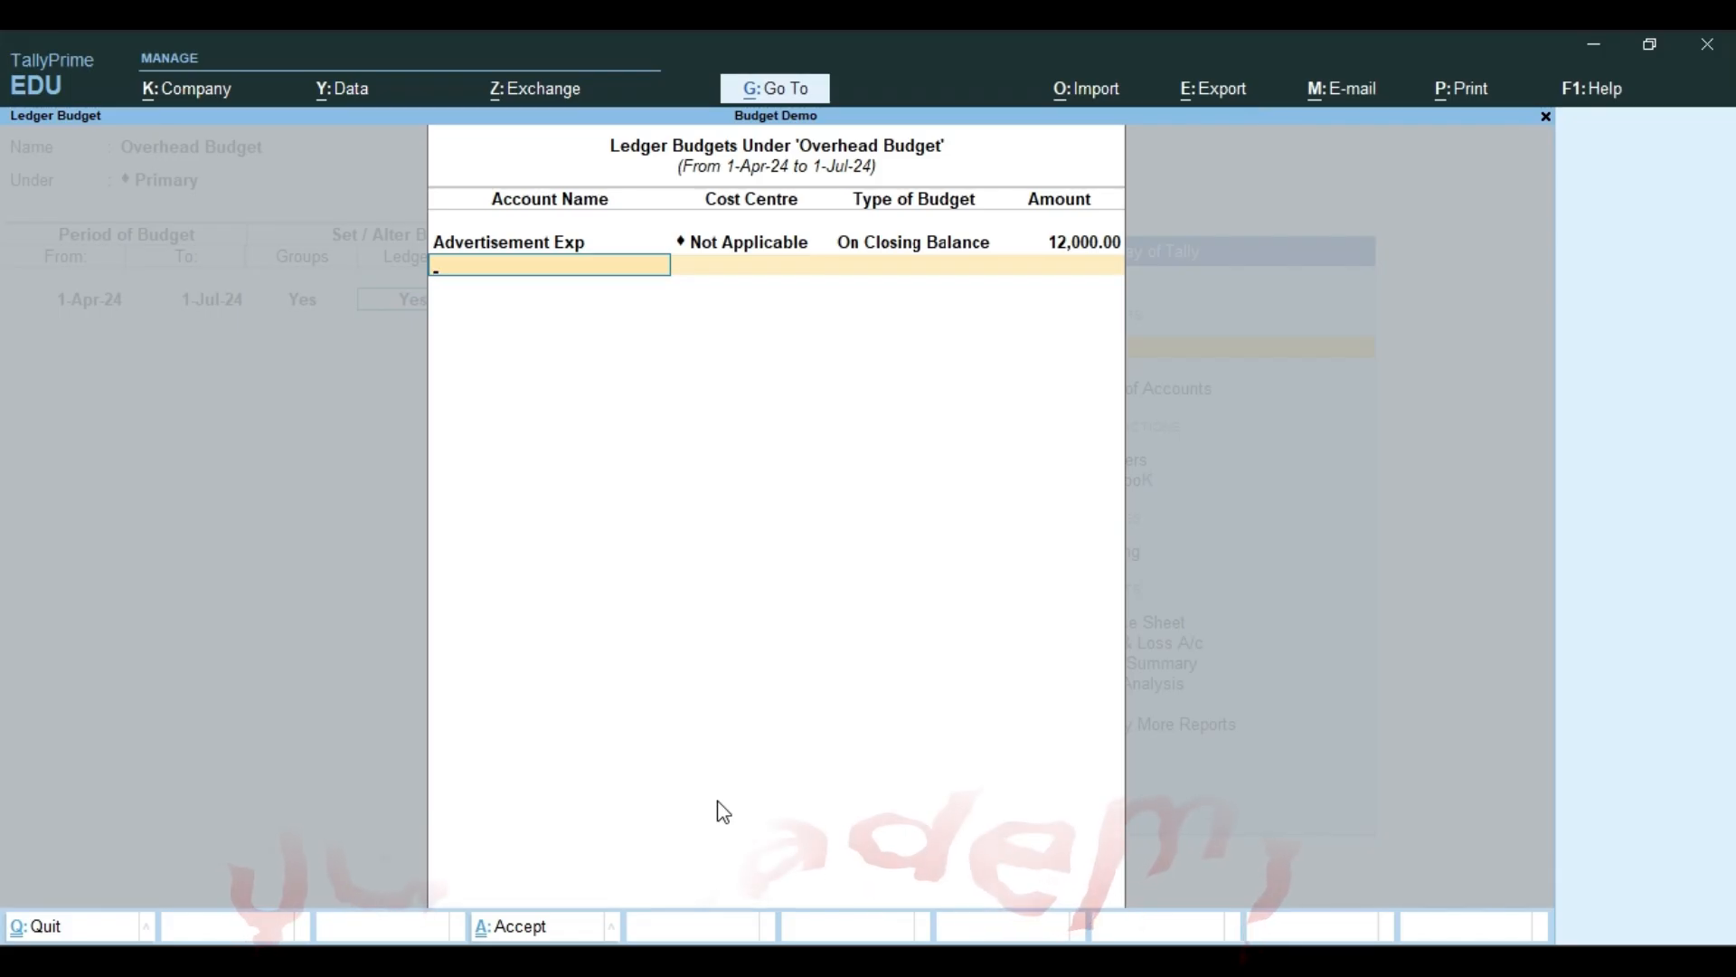
Create the ledger Stationary Expt under Indirect Expenses from within the ledger budgets
{"action": "key", "text": "alt+c"}
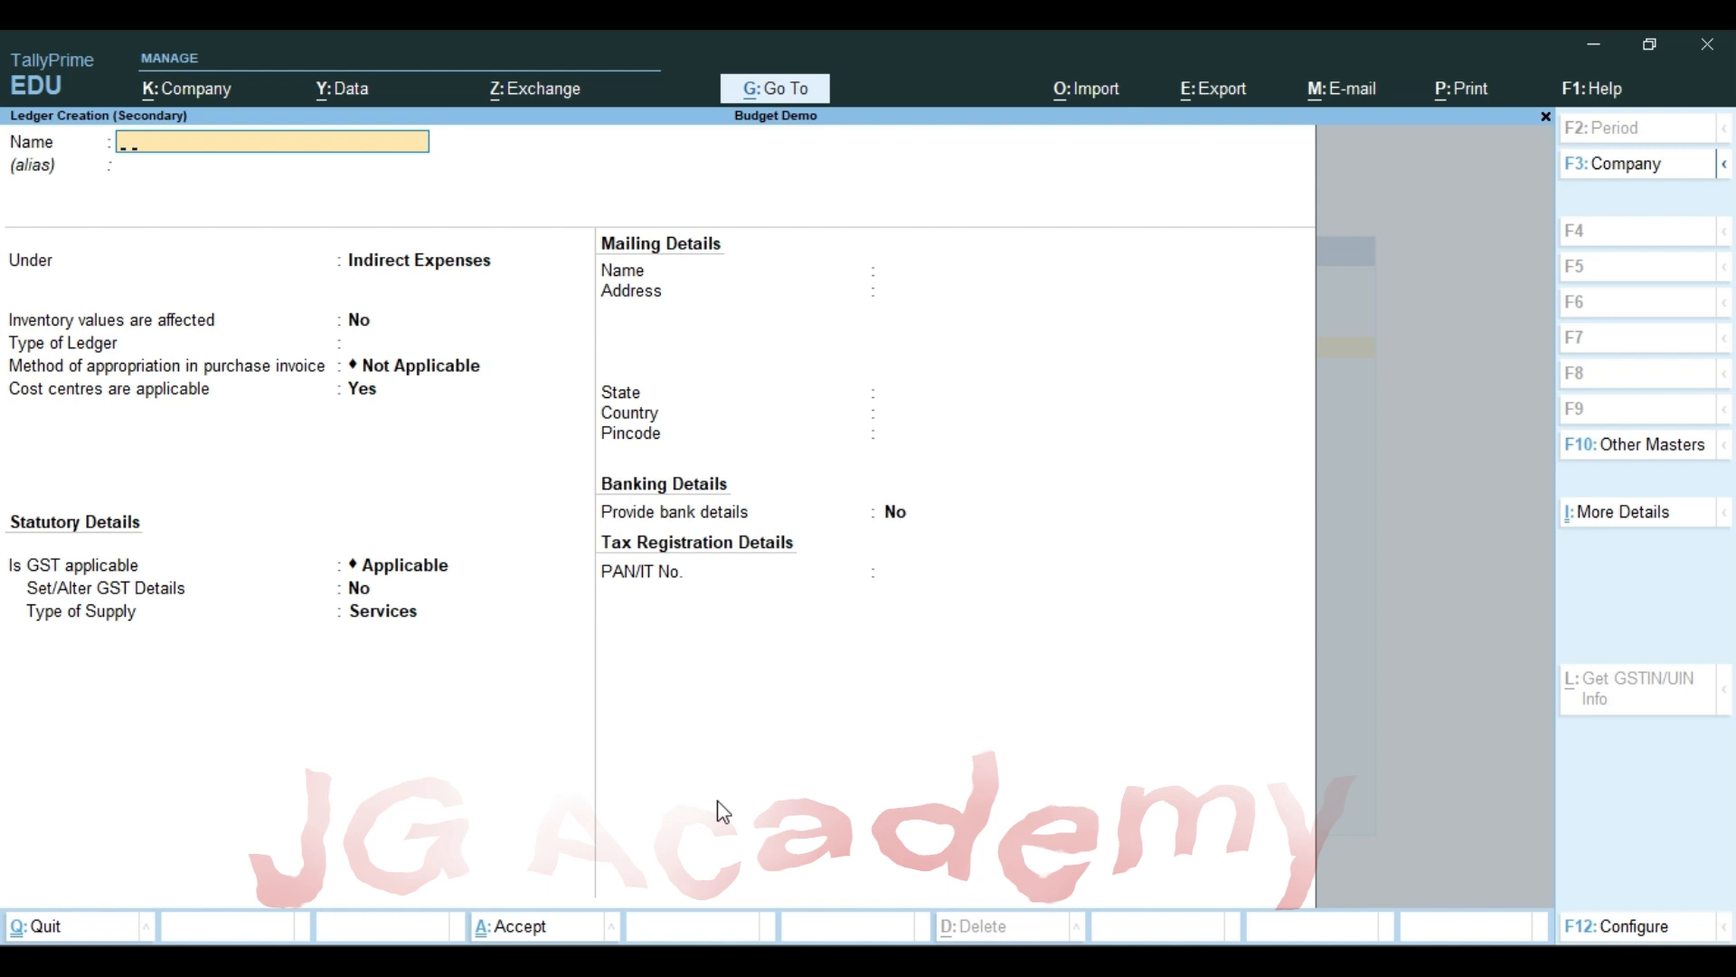
{"action": "type", "text": "Stationary Expt"}
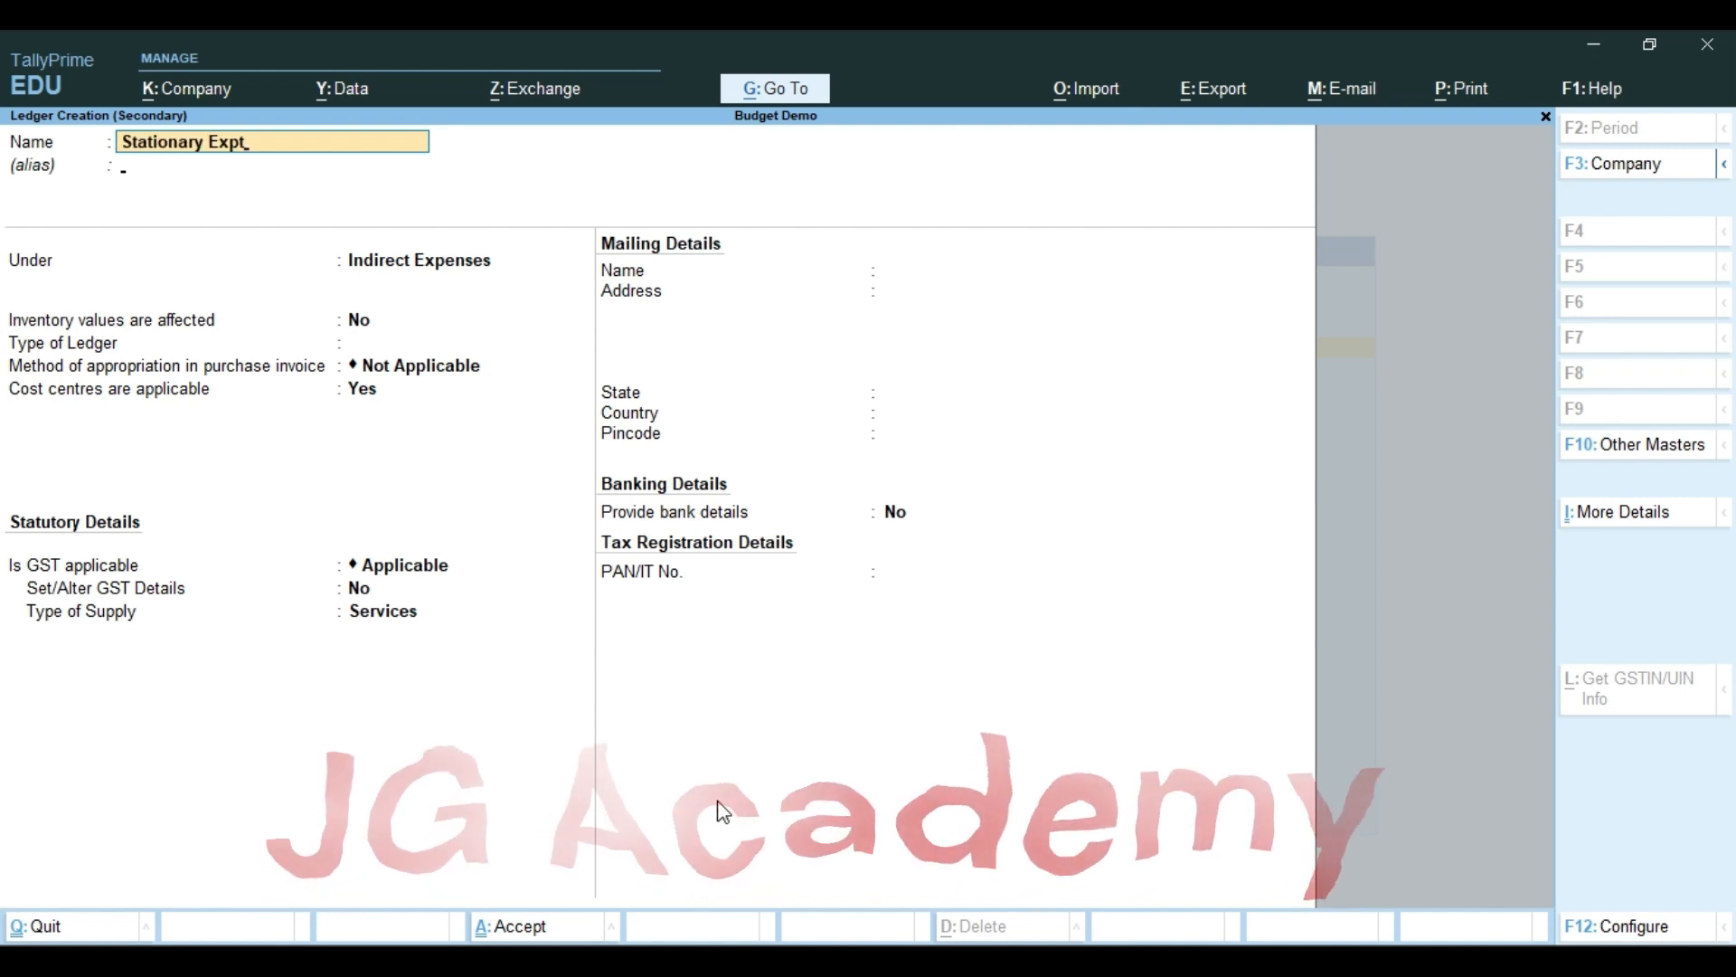
{"action": "key", "text": "Return"}
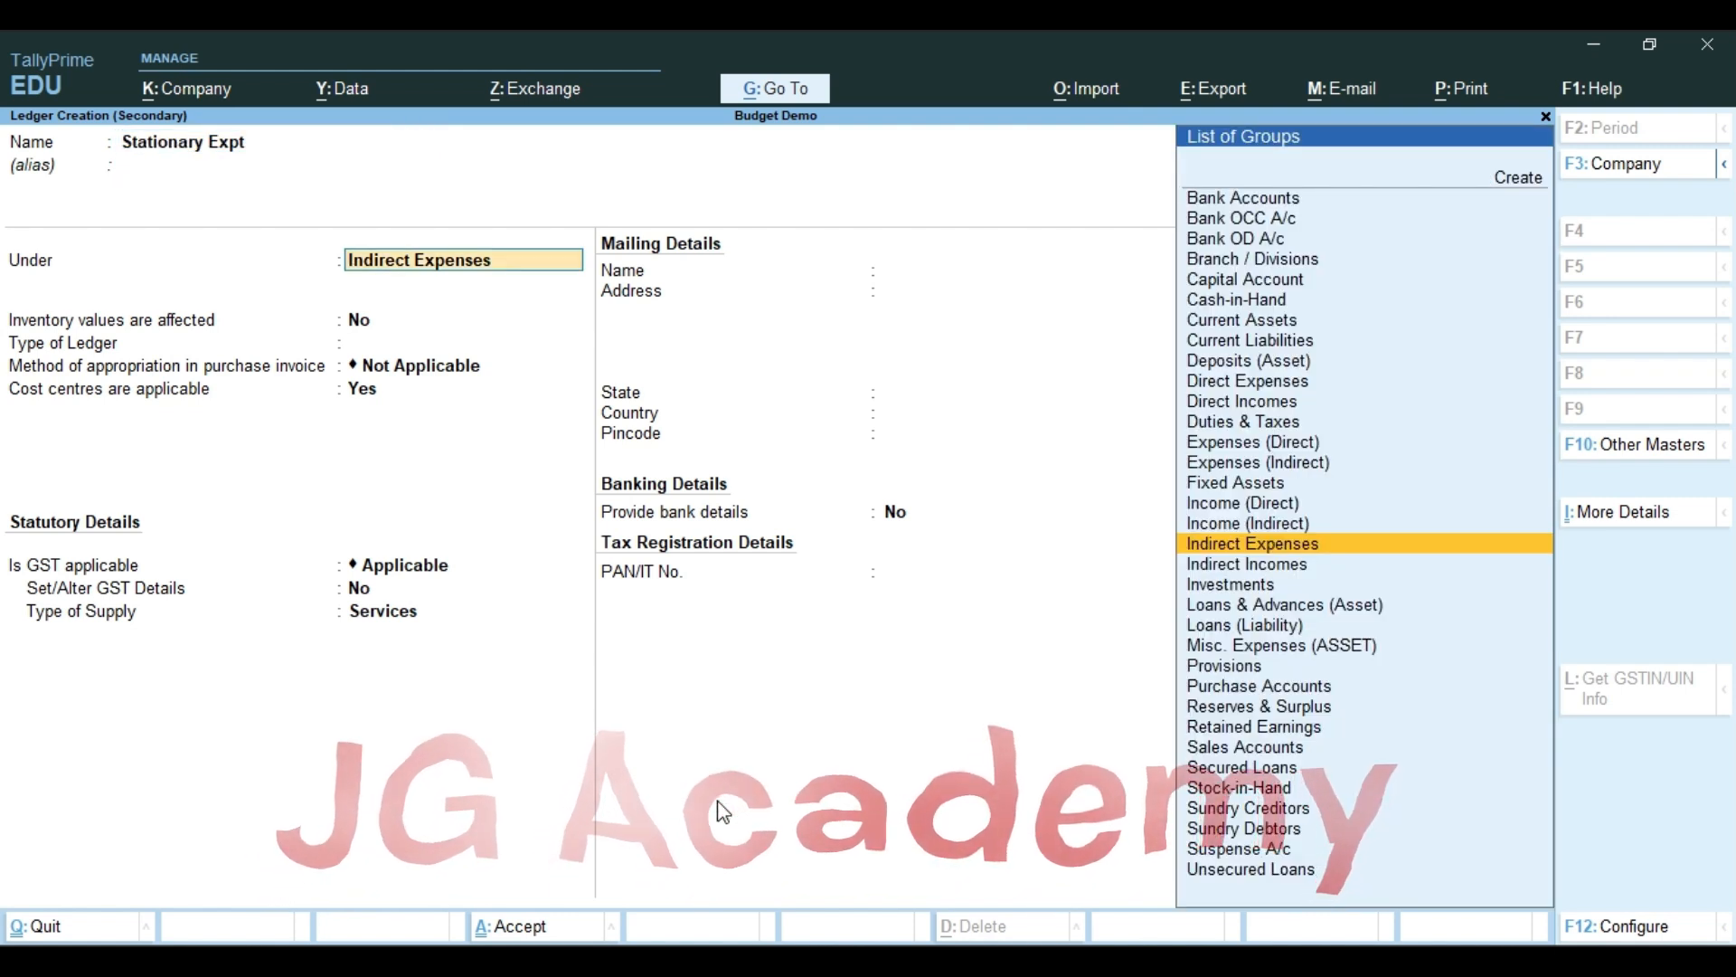
{"action": "key", "text": "Return"}
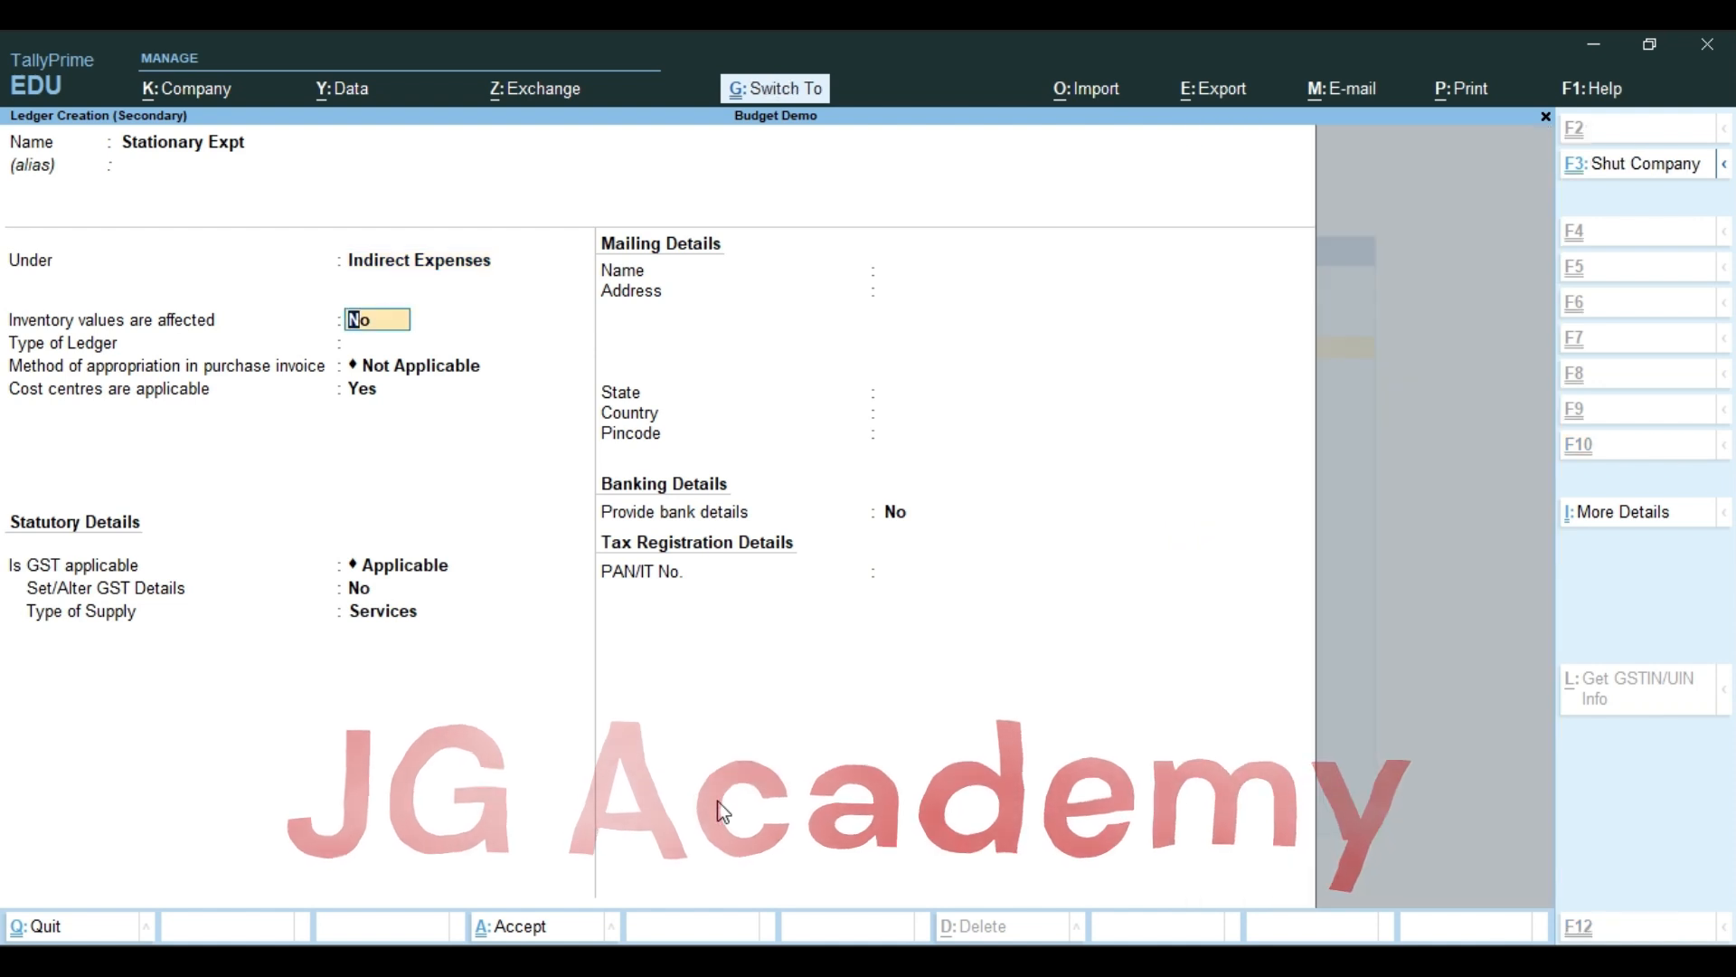
{"action": "key", "text": "ctrl+a"}
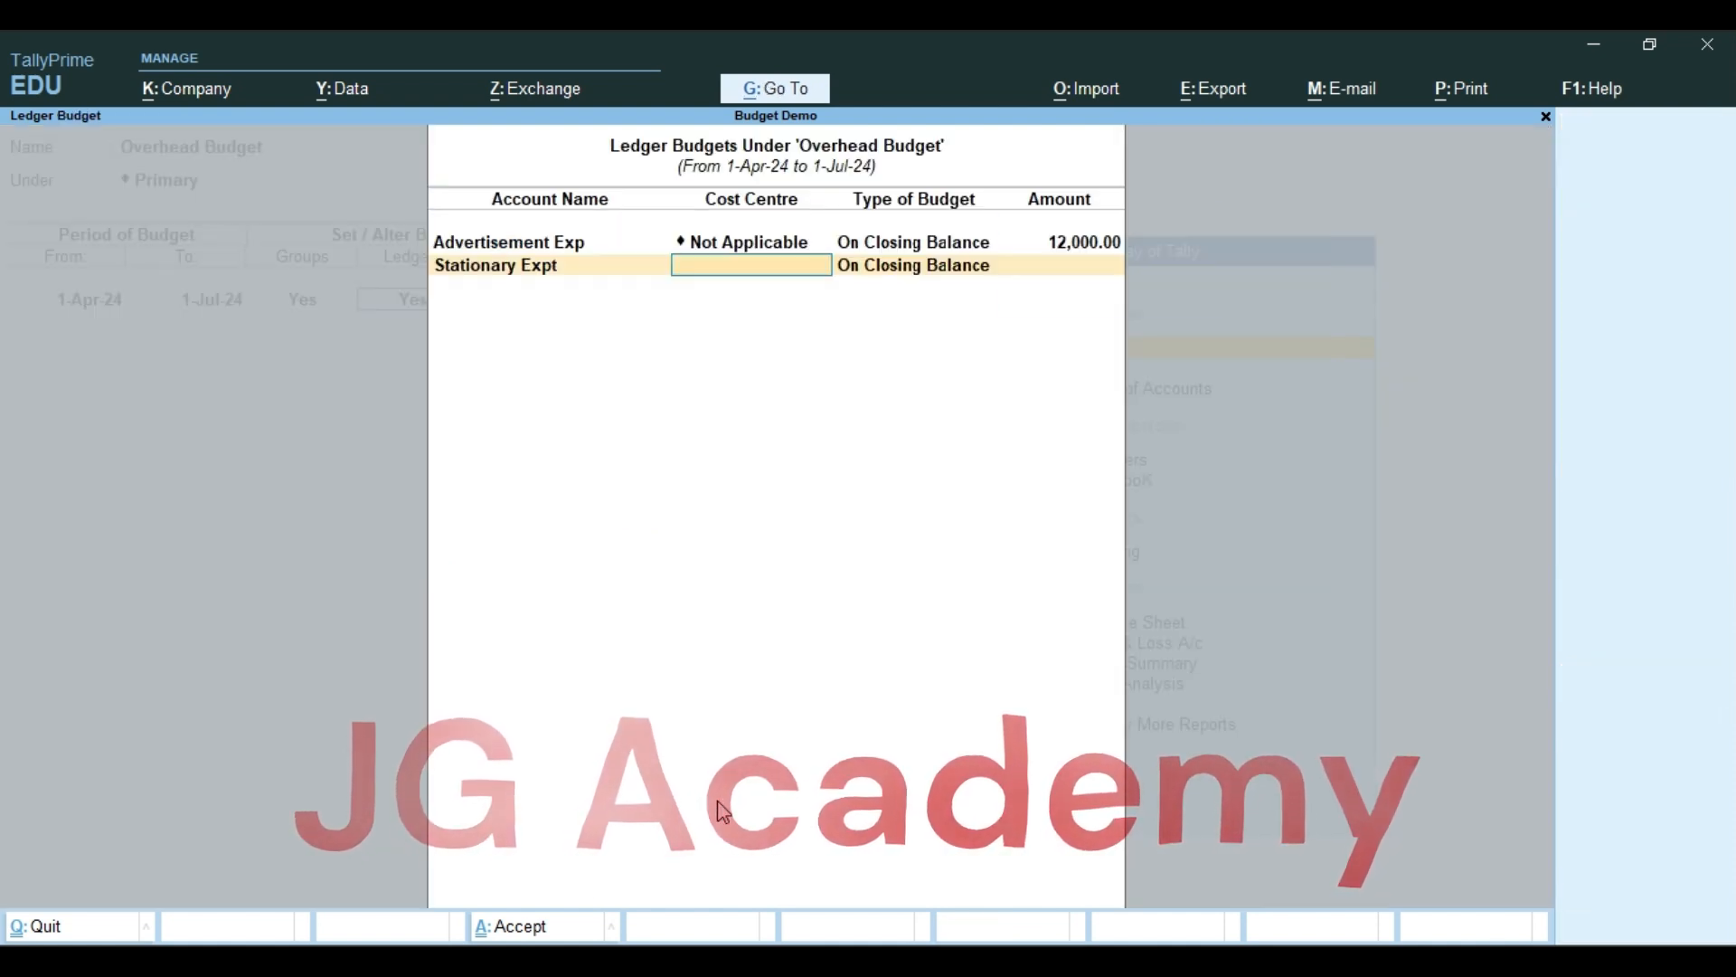
Budget Stationary Expt at 2,000 with cost centre Not Applicable and budget type On Closing Balance
{"action": "key", "text": "Return"}
{"action": "key", "text": "Return"}
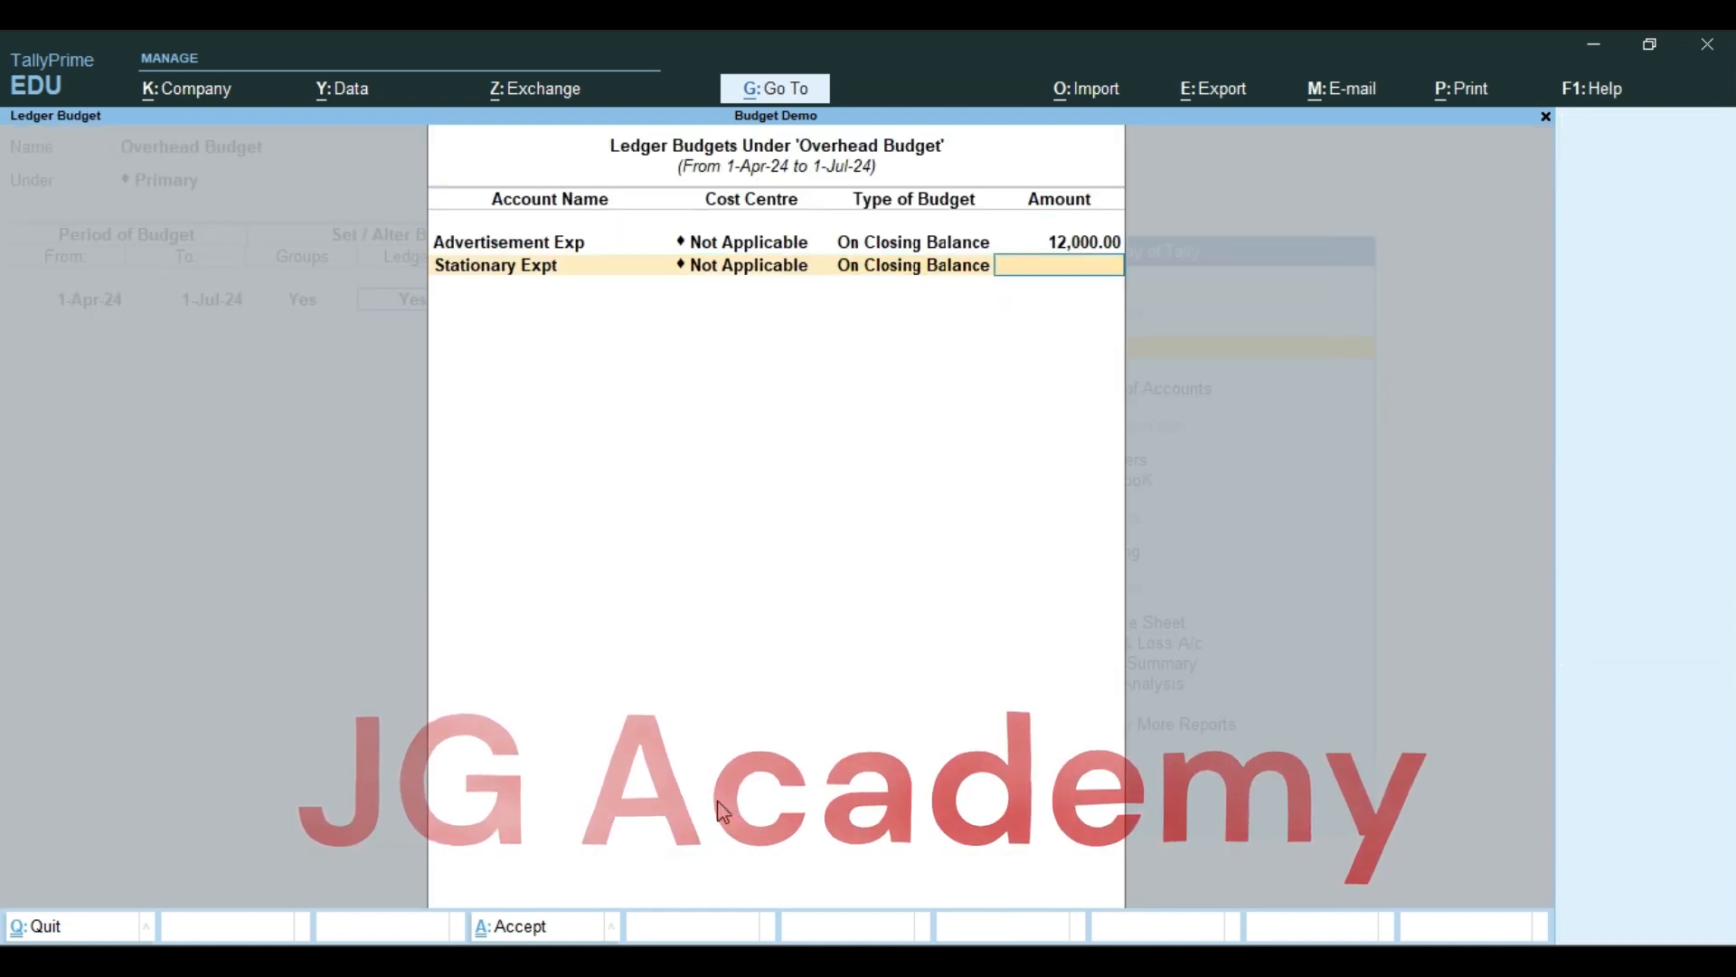
{"action": "type", "text": "800"}
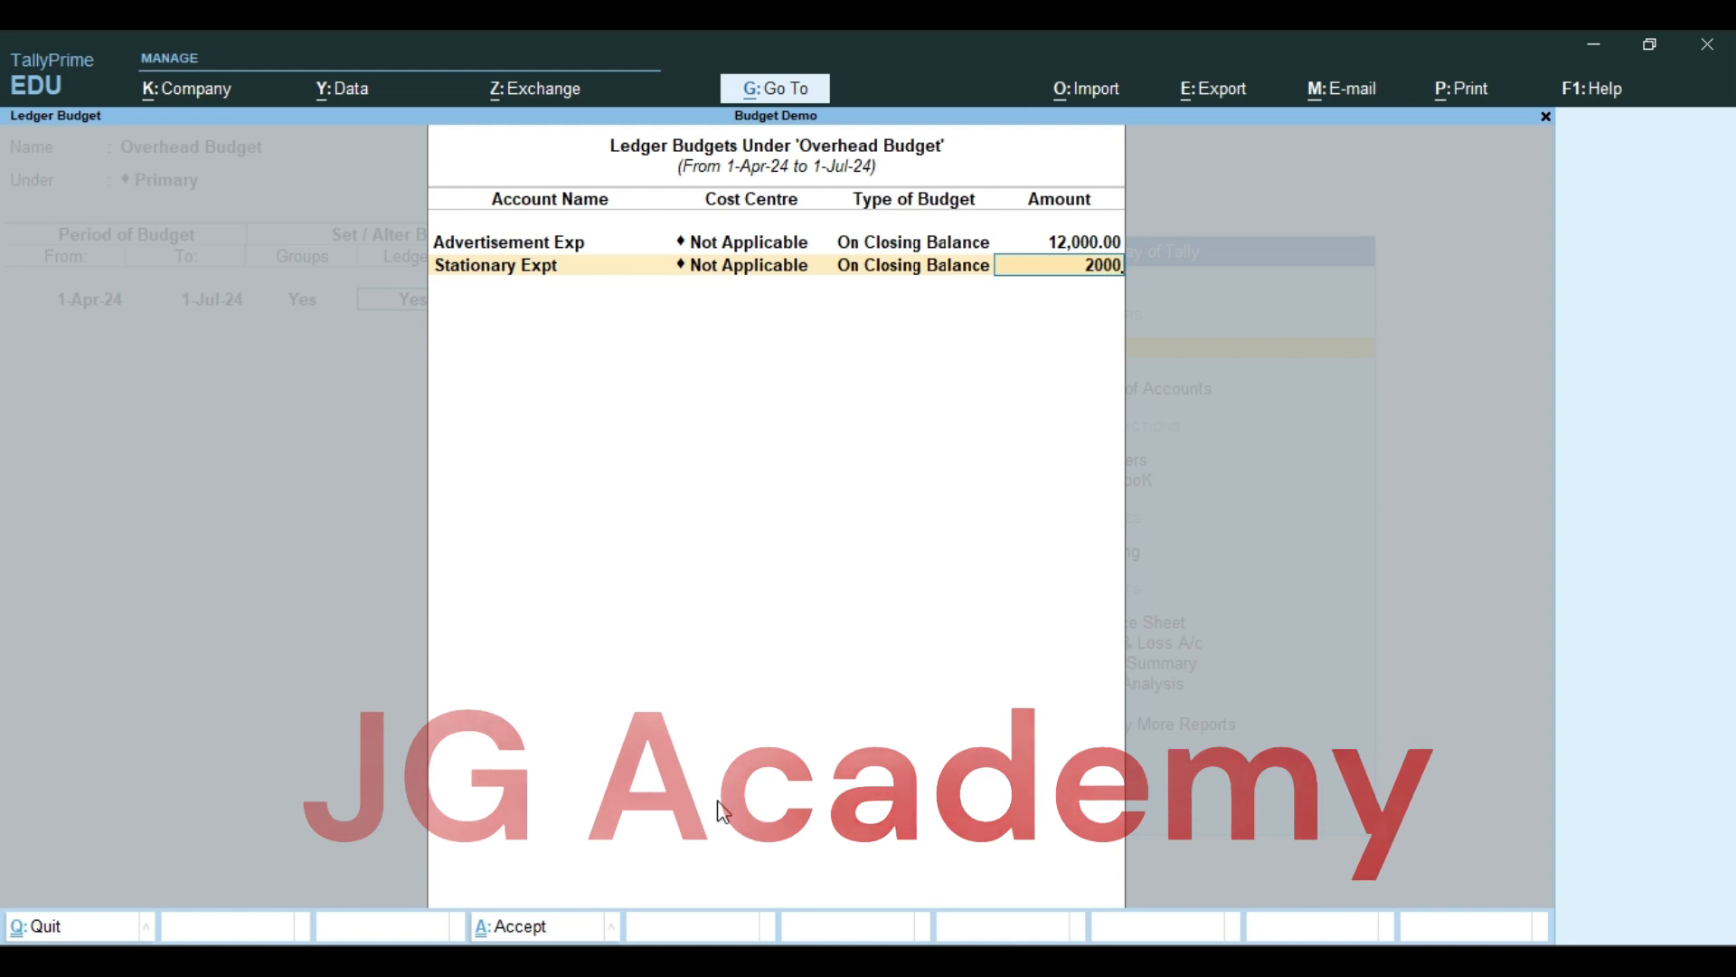
{"action": "key", "text": "Return"}
Switch to Word to check which ledgers the notes list next, and return to TallyPrime
{"action": "key", "text": "alt+Tab"}
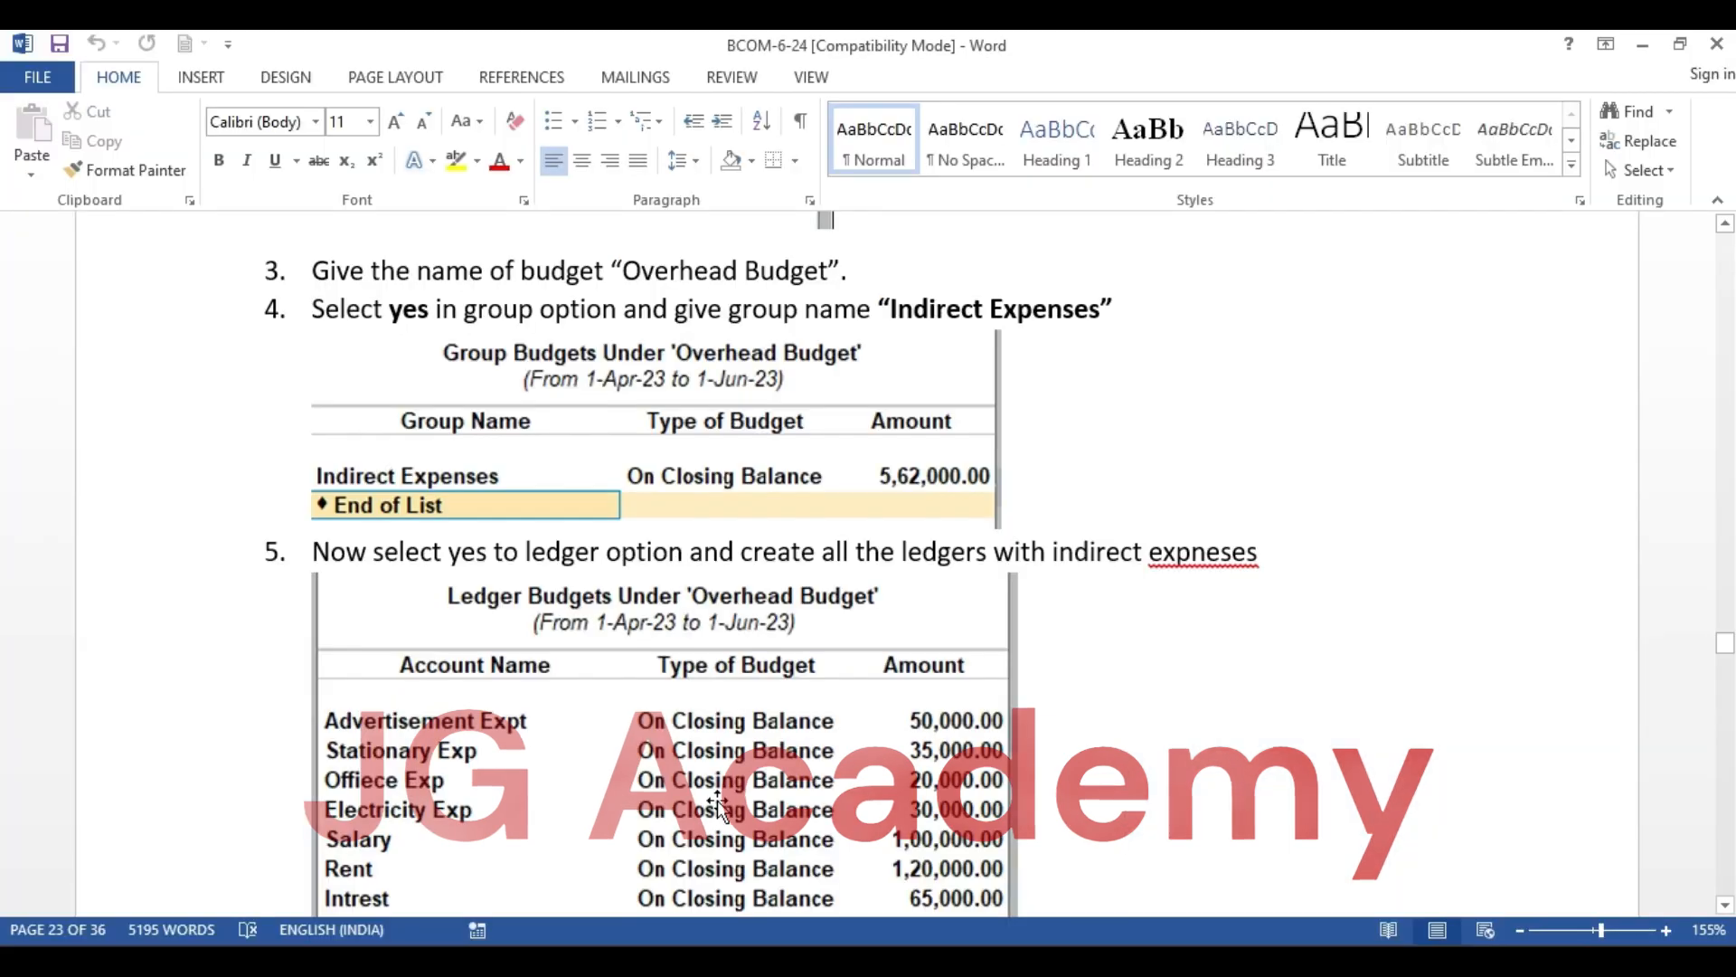
{"action": "key", "text": "alt+Tab"}
{"action": "key", "text": "alt+Tab"}
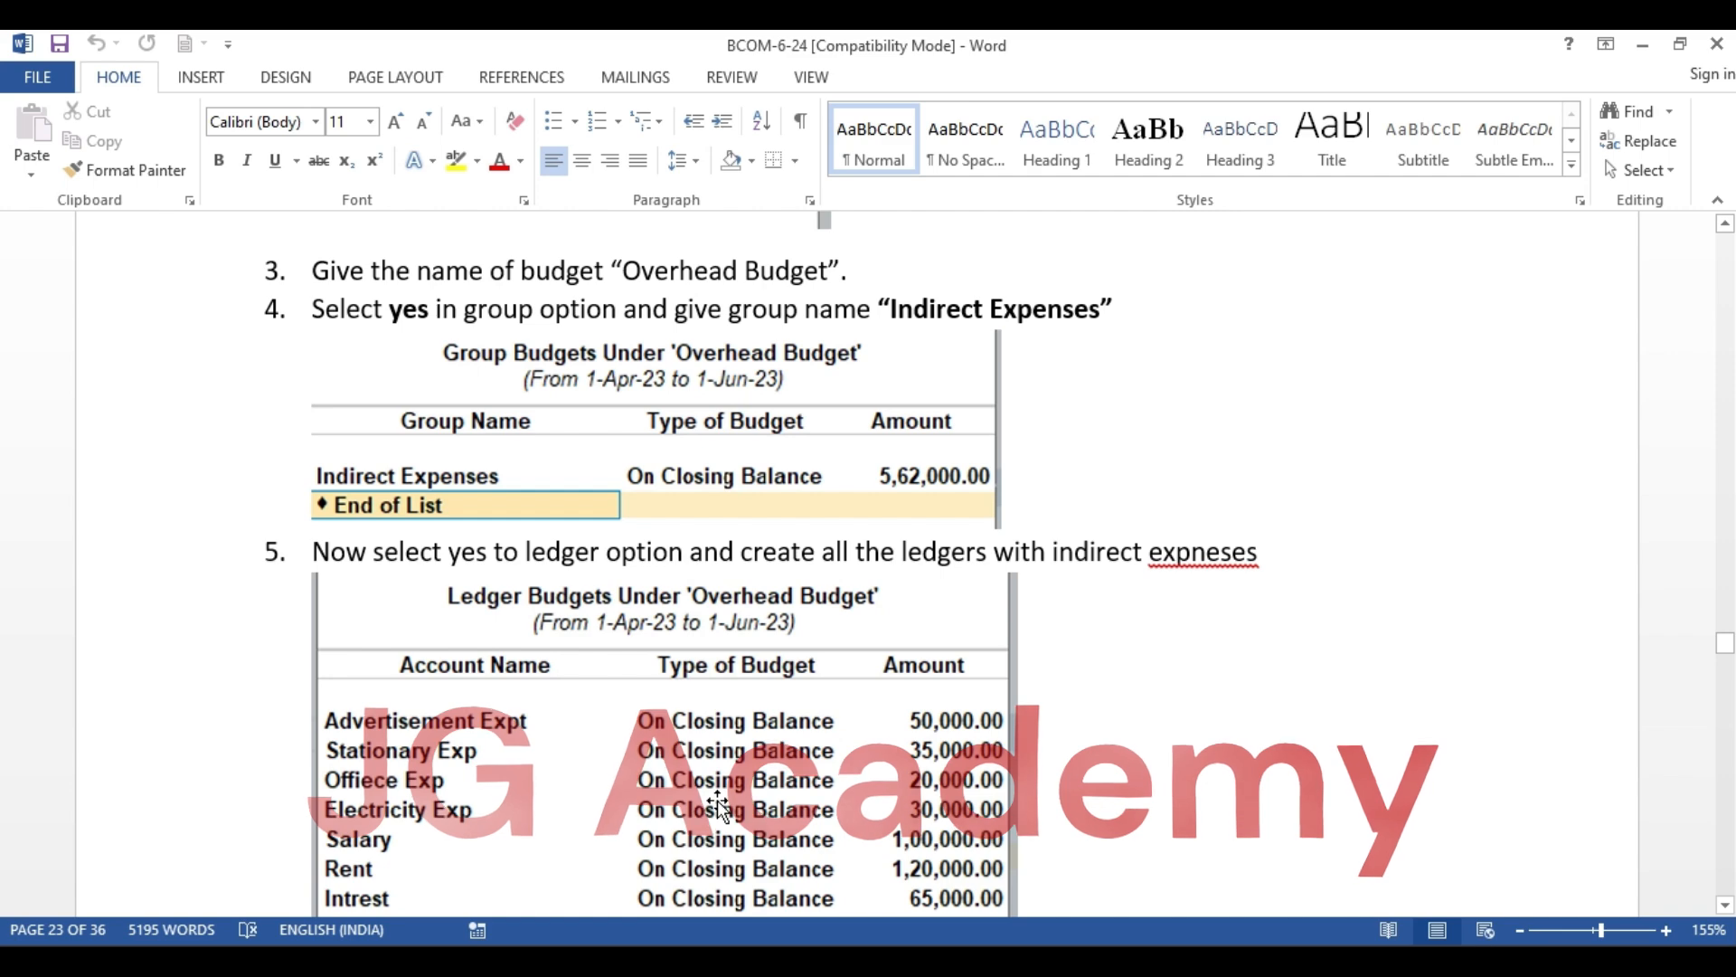
{"action": "key", "text": "alt+Tab"}
Create the ledger Electricity Exp under Indirect Expenses from within the ledger budgets
{"action": "type", "text": "e"}
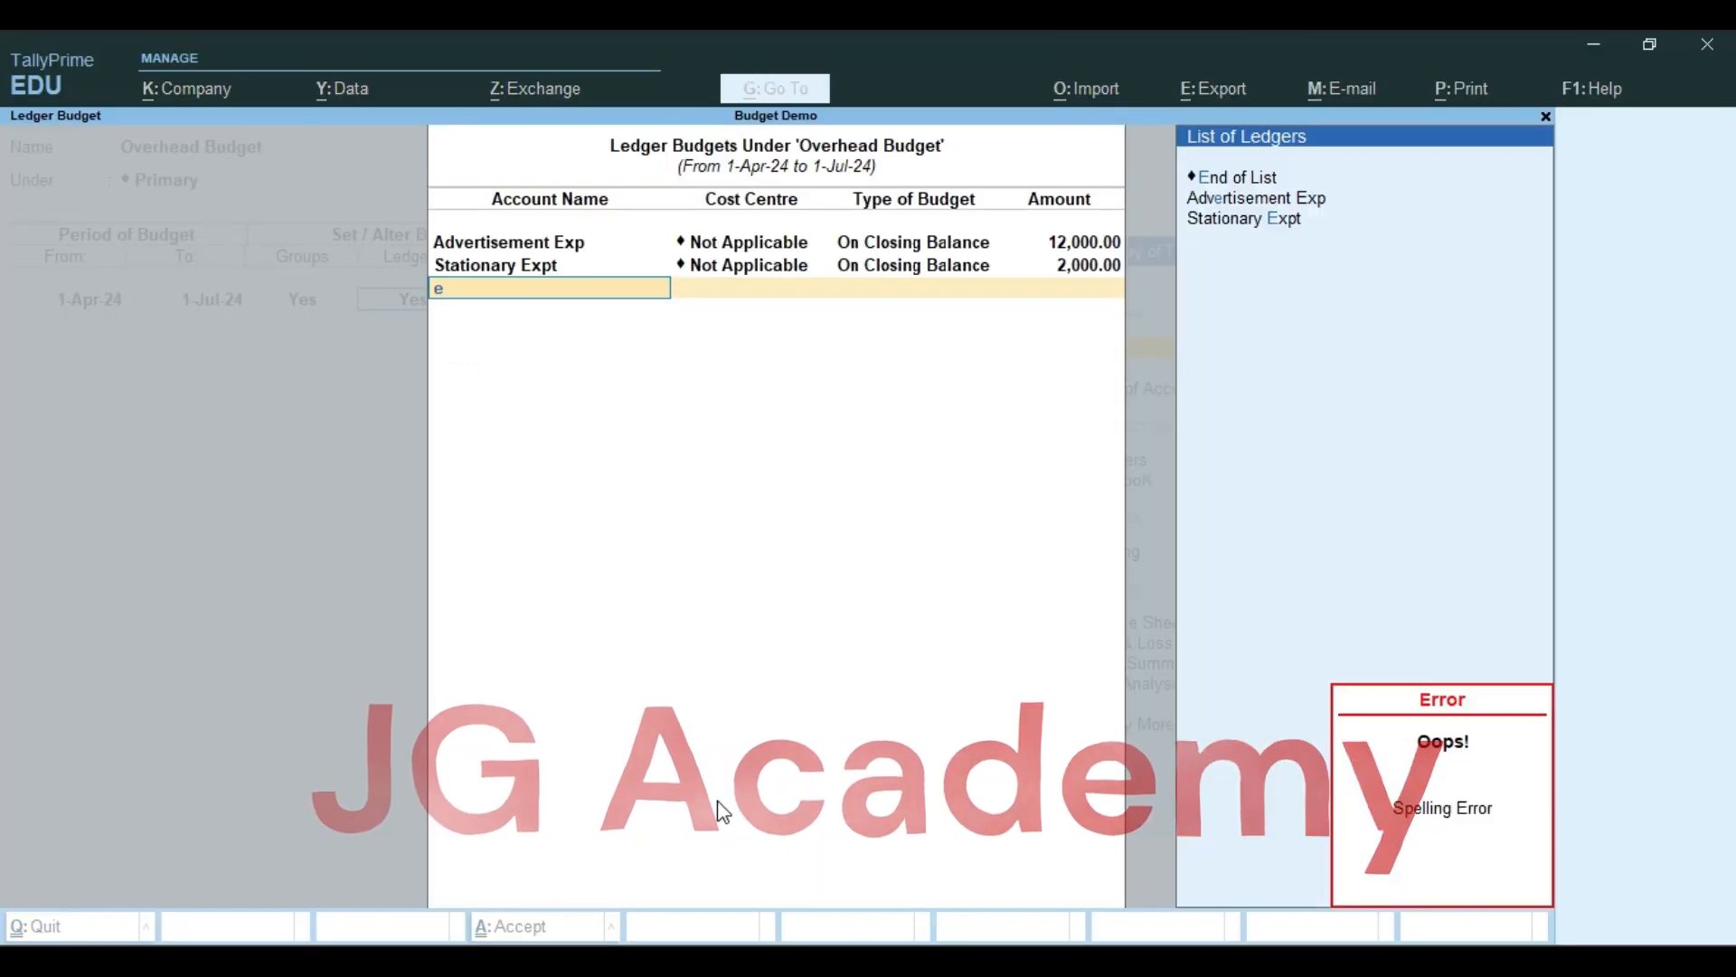
{"action": "key", "text": "BackSpace"}
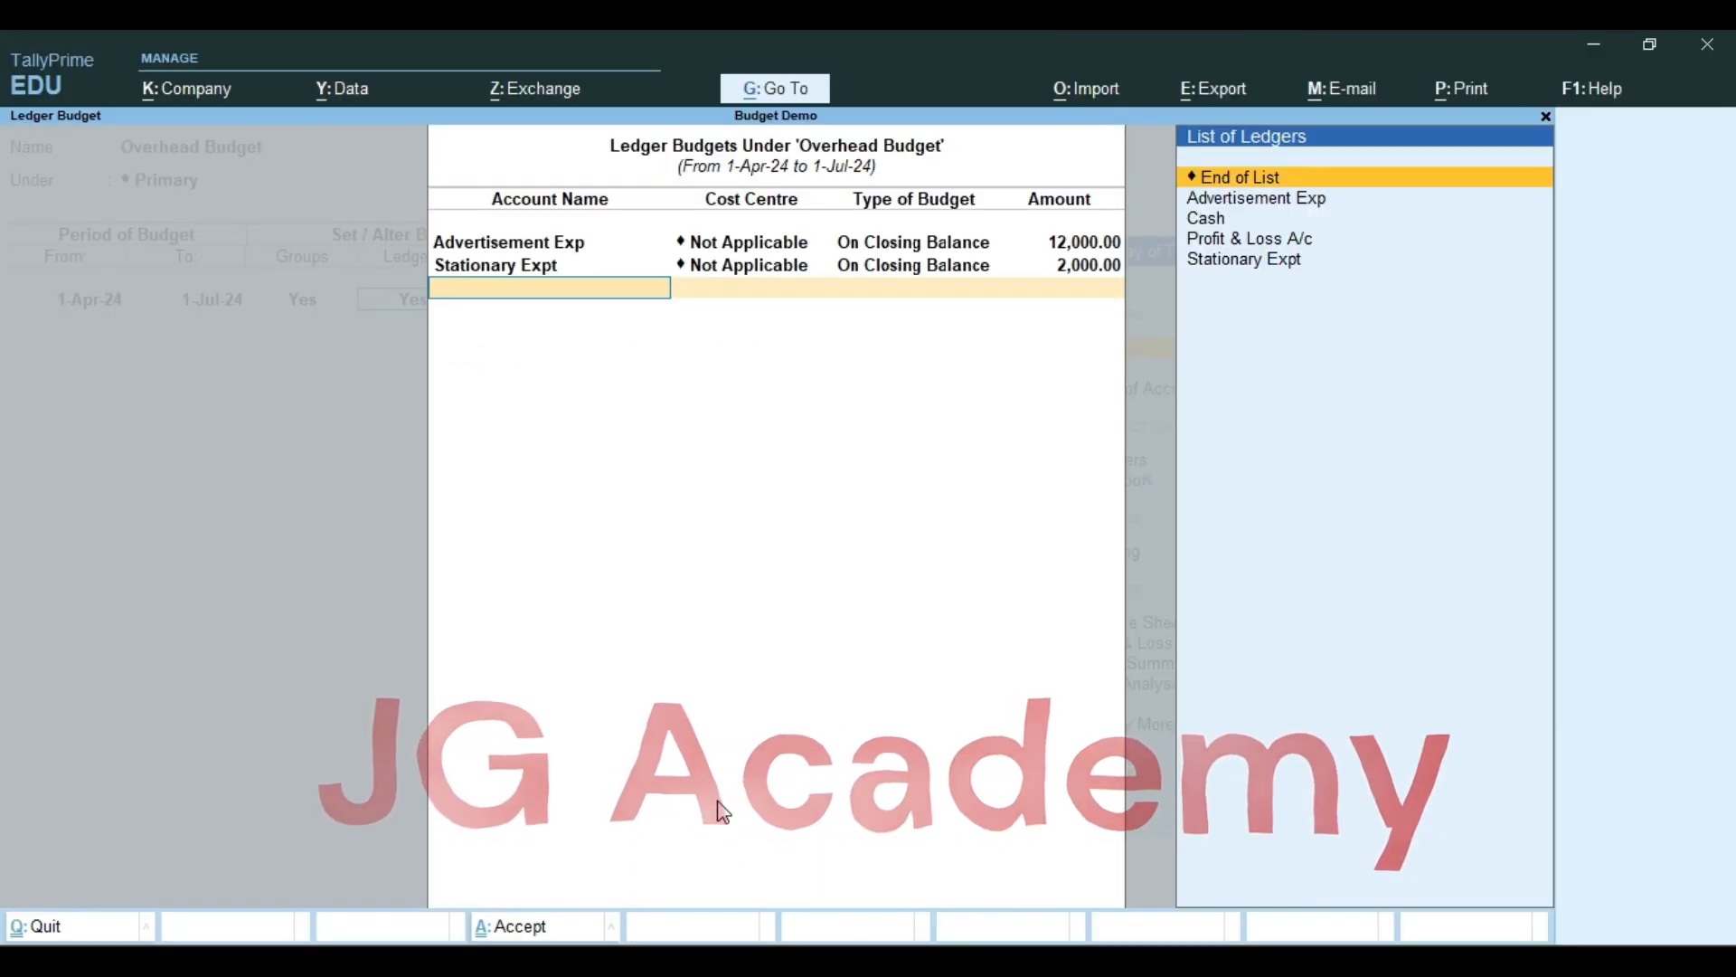
{"action": "key", "text": "alt+c"}
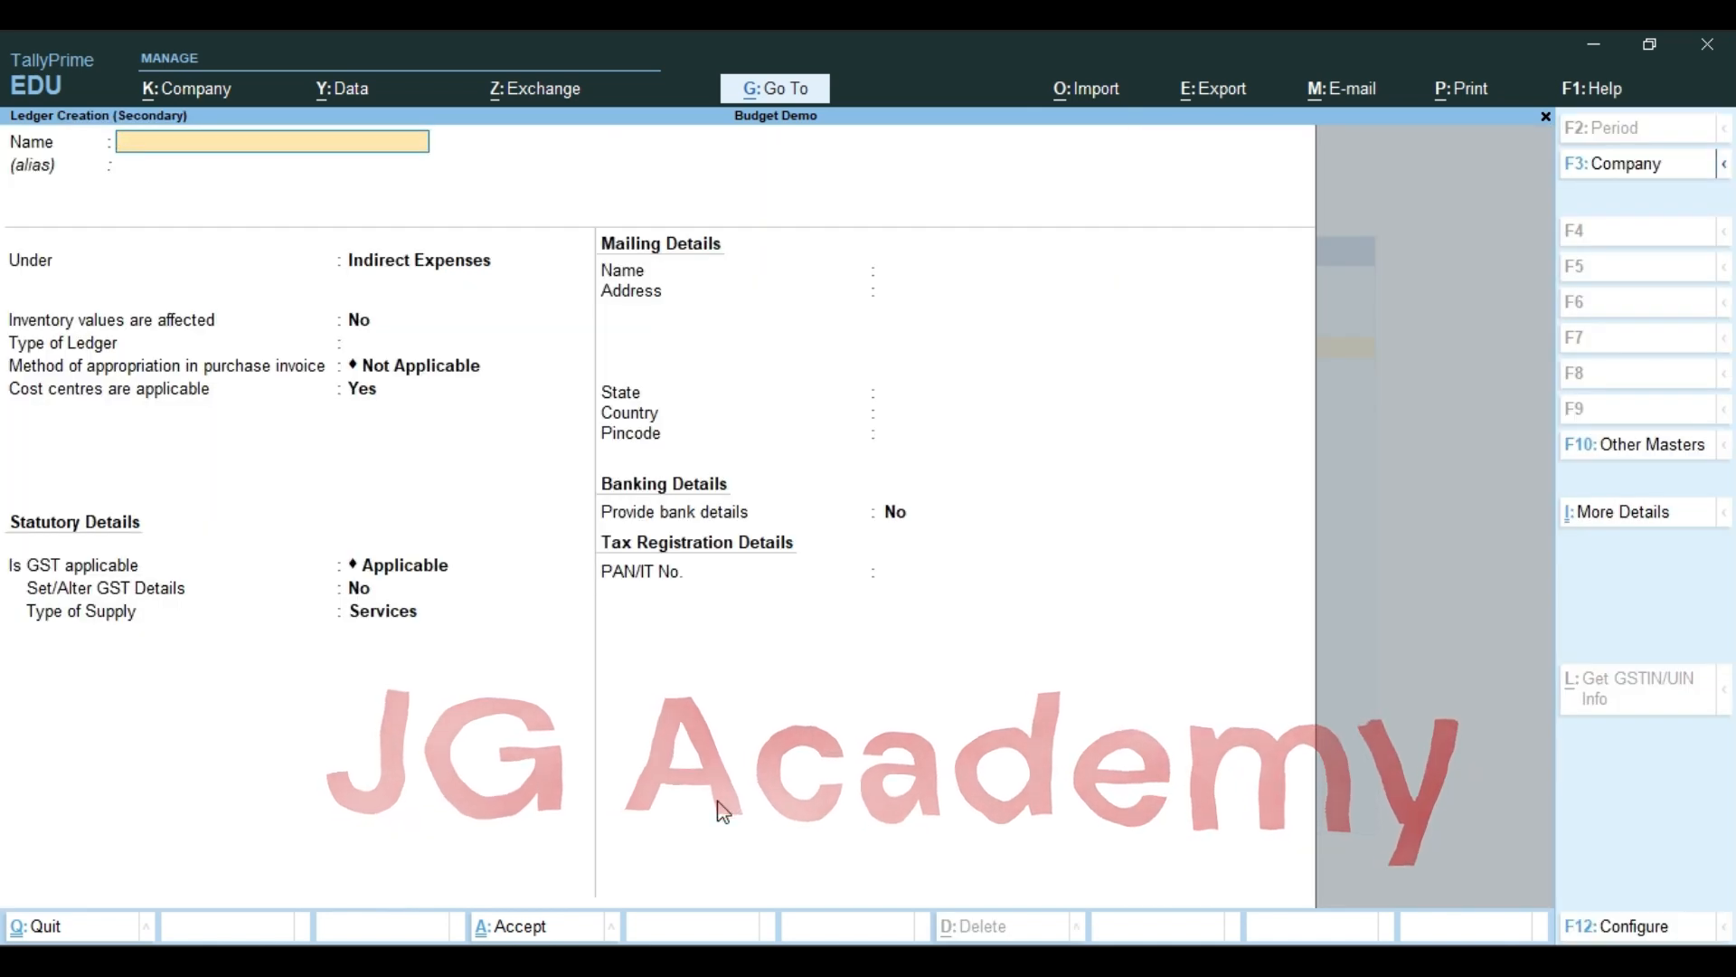
{"action": "type", "text": "Electricity Exp"}
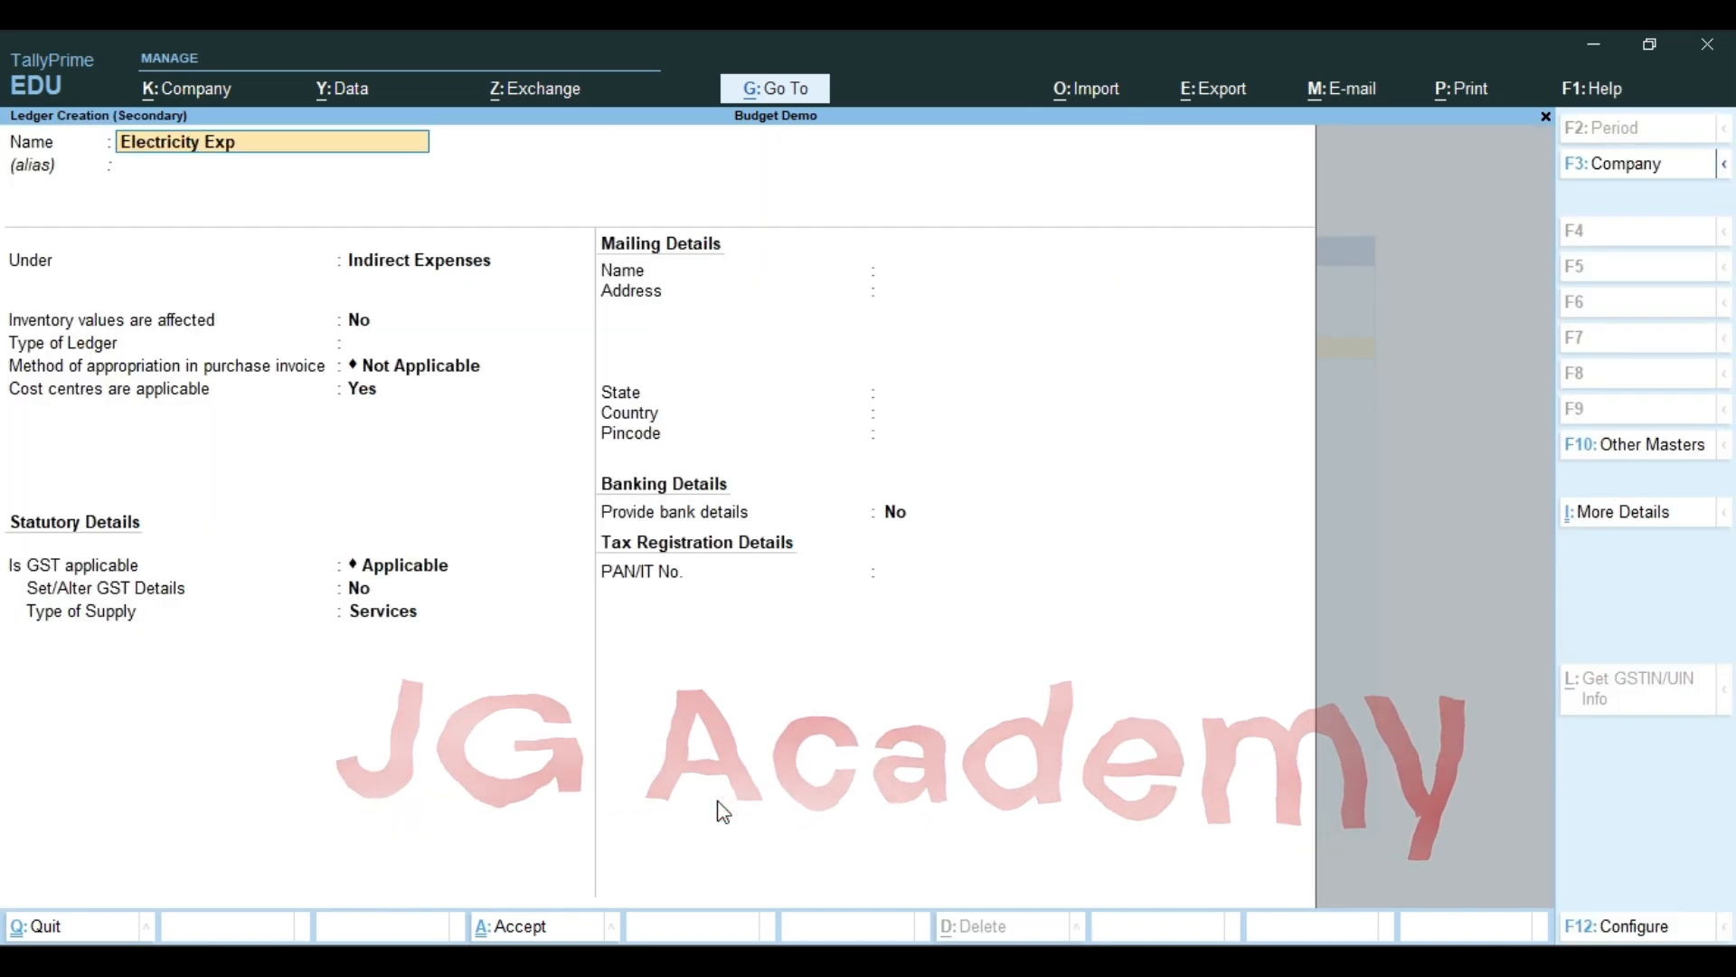
{"action": "key", "text": "Return"}
{"action": "key", "text": "Return"}
{"action": "key", "text": "Return"}
{"action": "key", "text": "Return"}
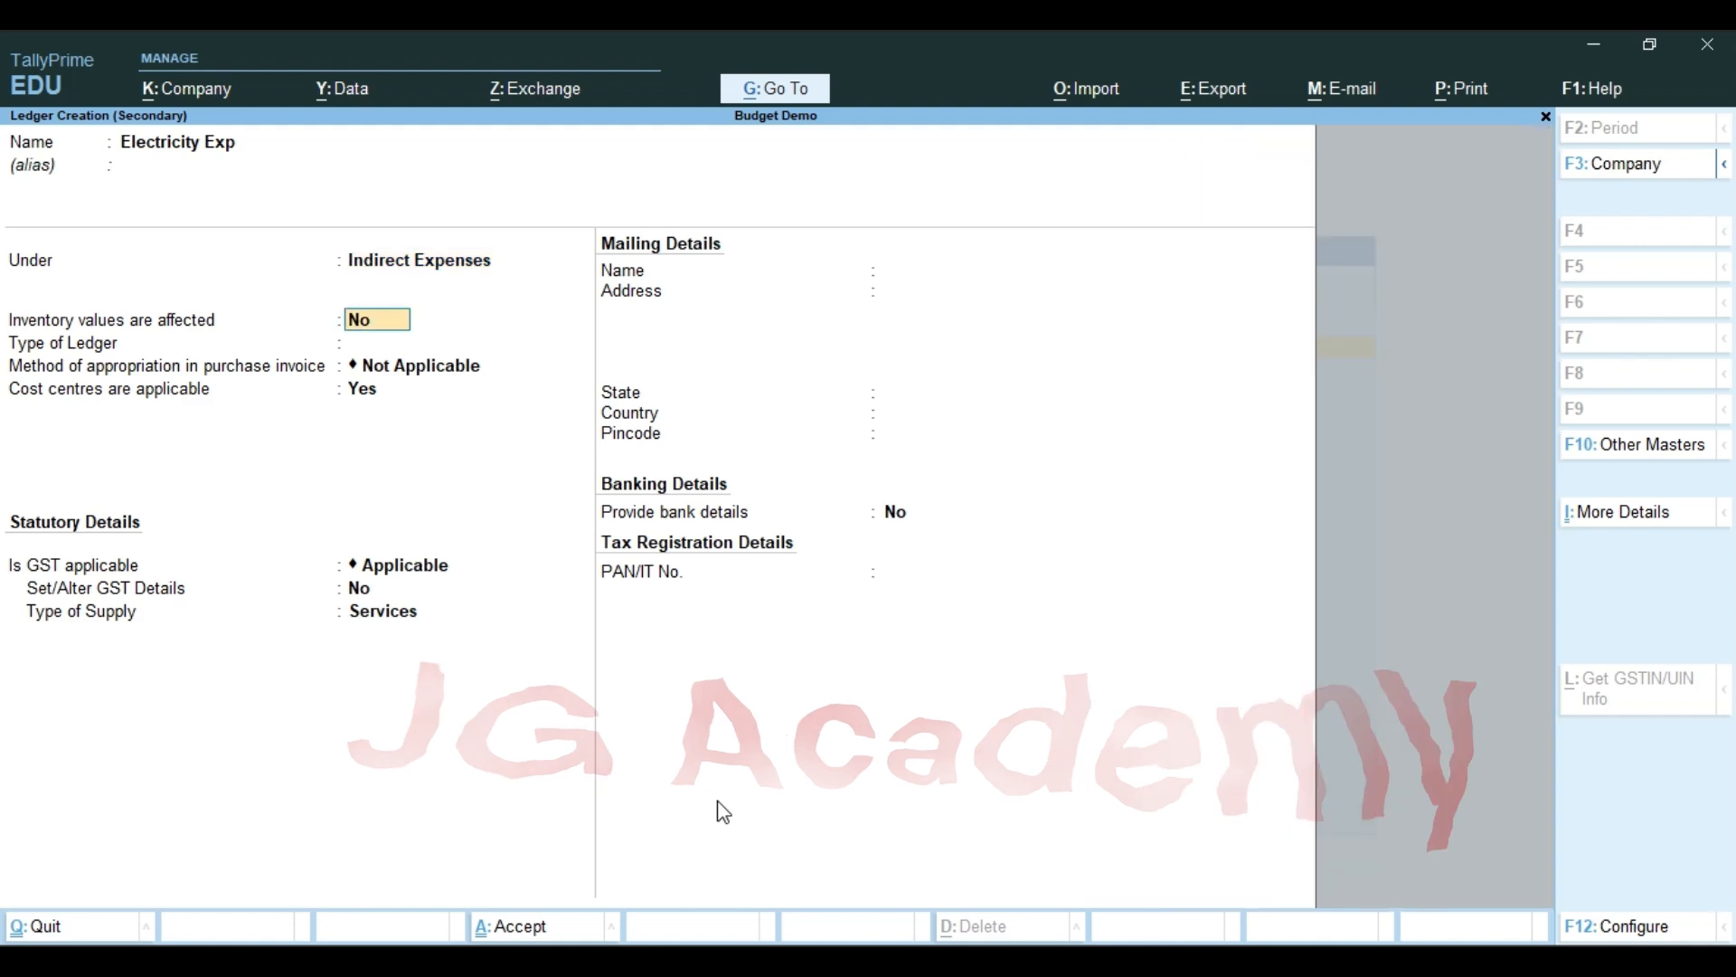
{"action": "key", "text": "ctrl+a"}
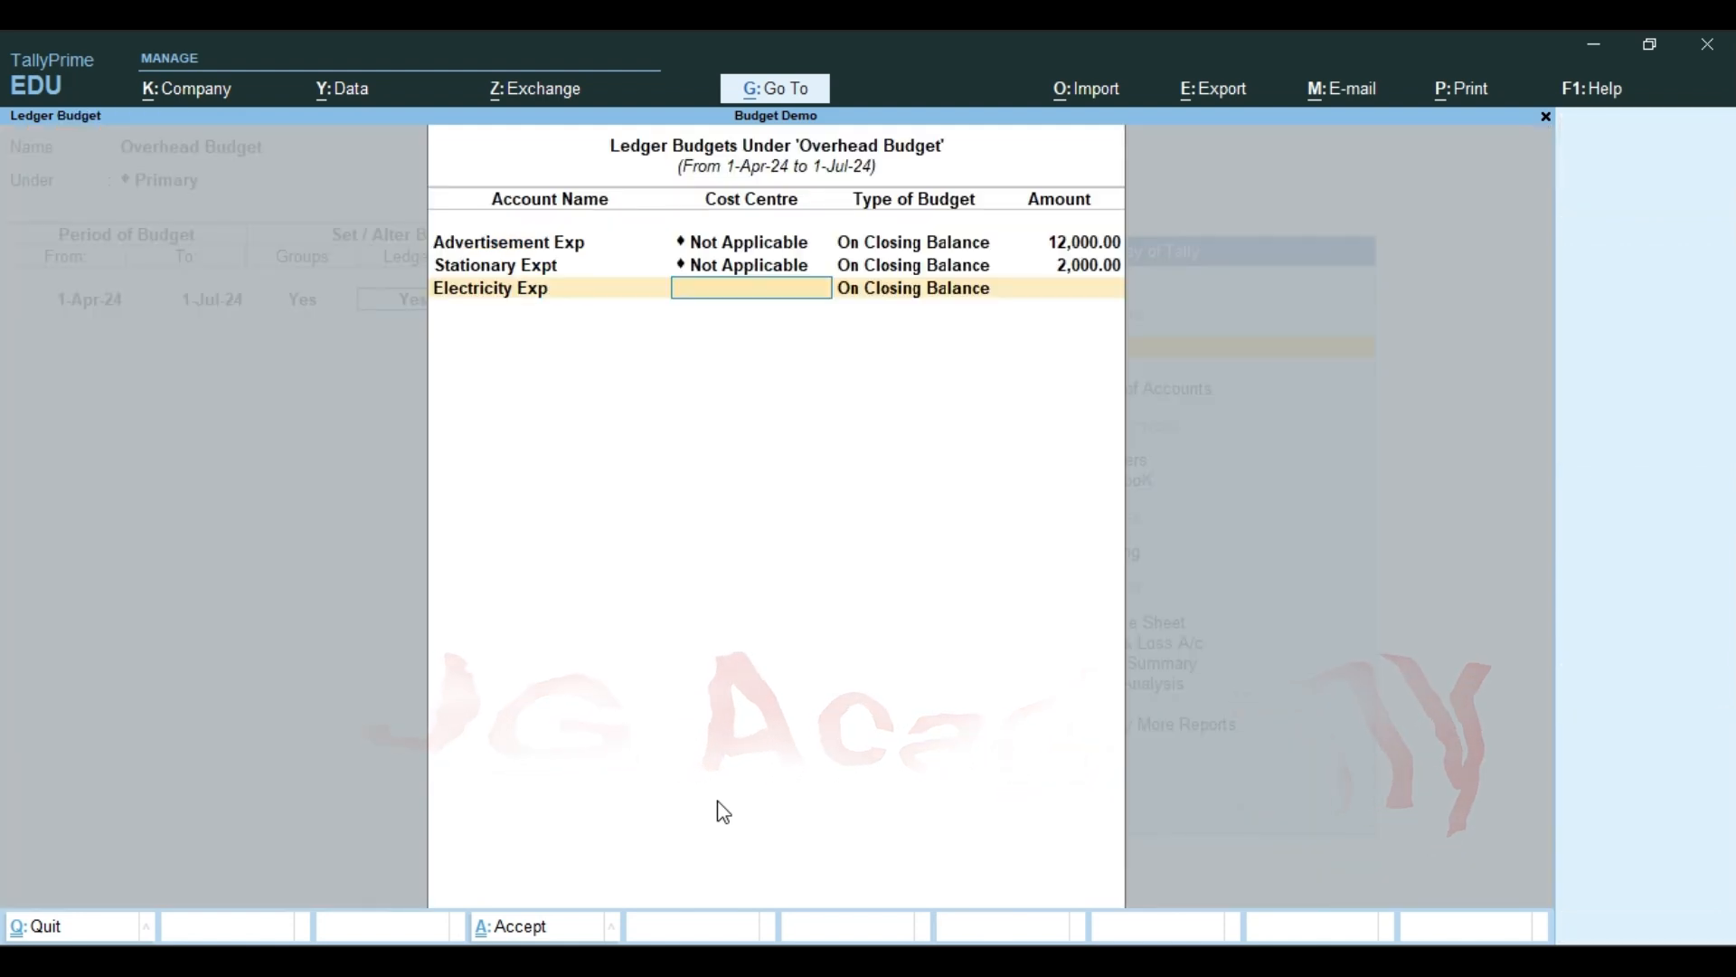
Budget Electricity Exp at 18,000 with cost centre Not Applicable and budget type On Closing Balance
{"action": "key", "text": "Return"}
{"action": "key", "text": "Return"}
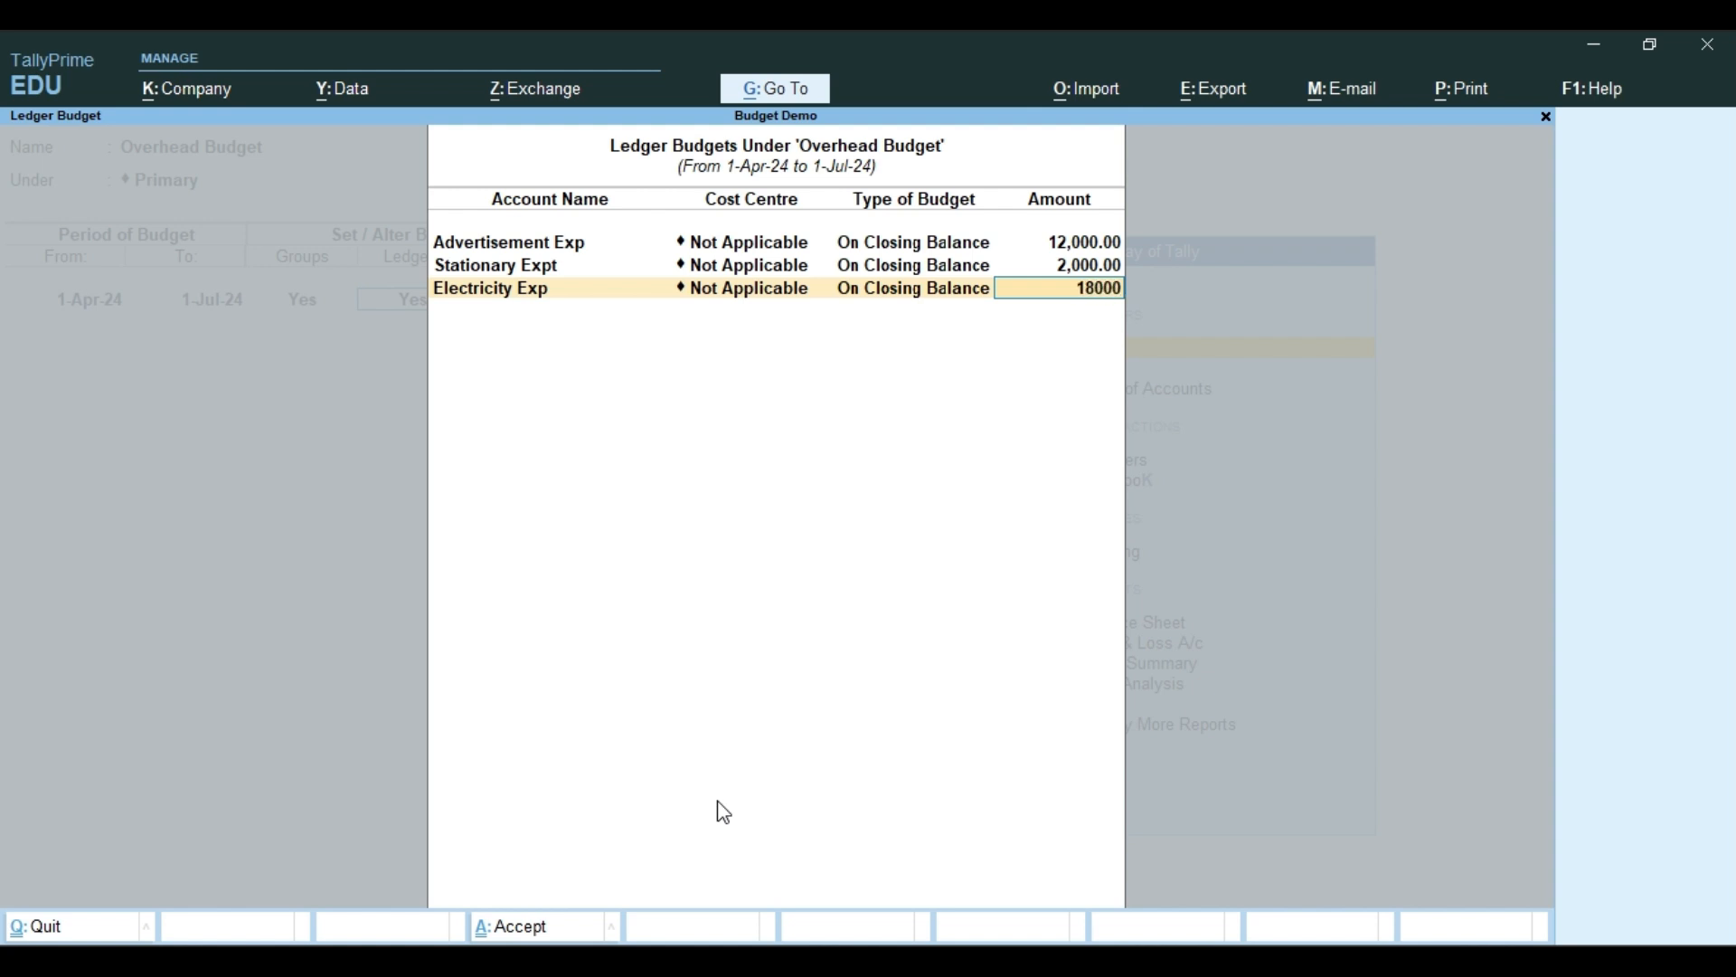
{"action": "type", "text": "18000"}
{"action": "key", "text": "Return"}
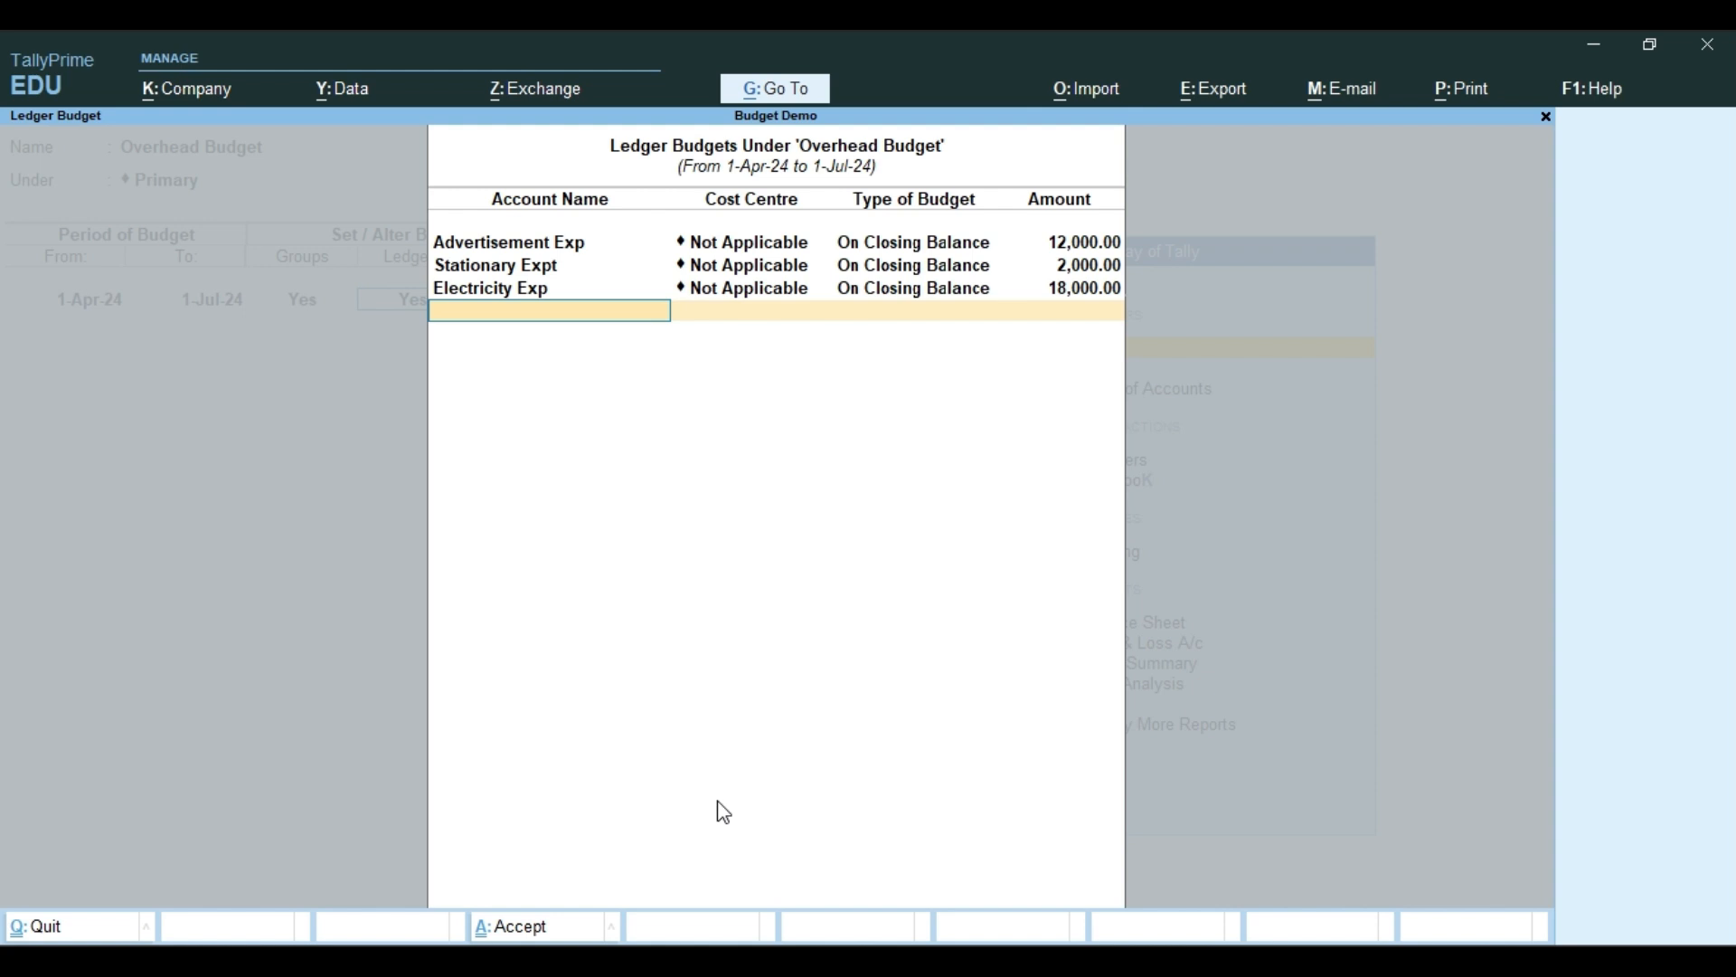
Finish the ledger budgets, keep cost centre budgets at No, save the Overhead Budget and return to the Gateway of Tally
{"action": "key", "text": "Return"}
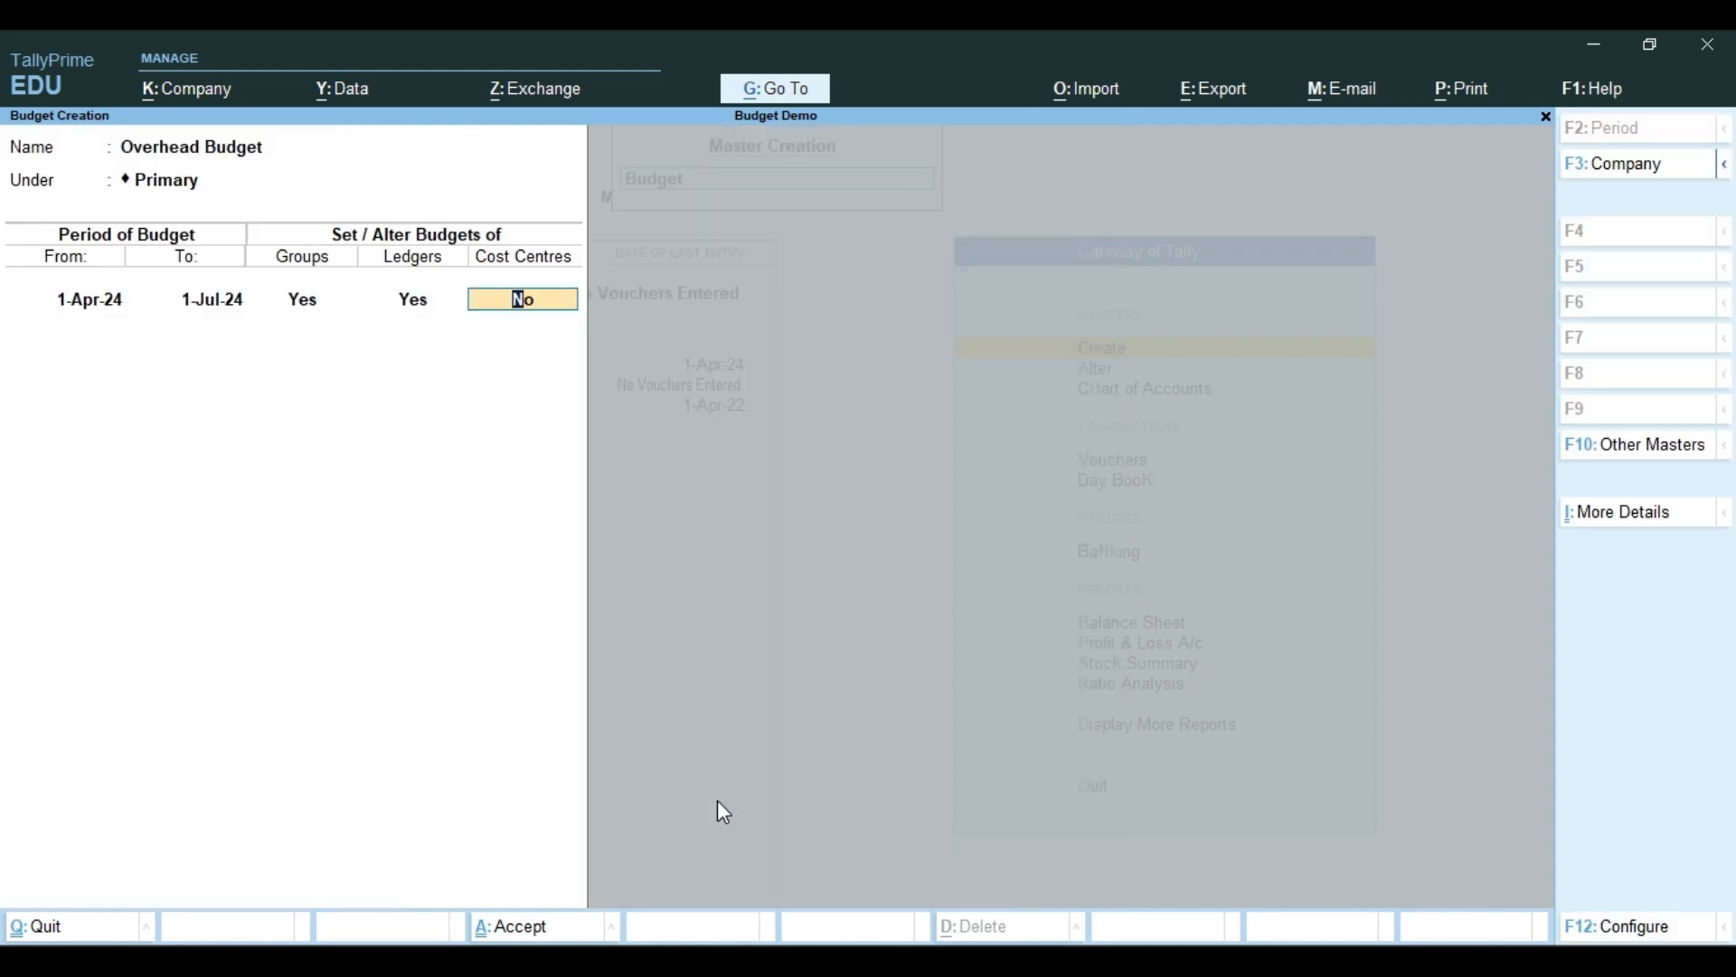
{"action": "key", "text": "Return"}
{"action": "key", "text": "Return"}
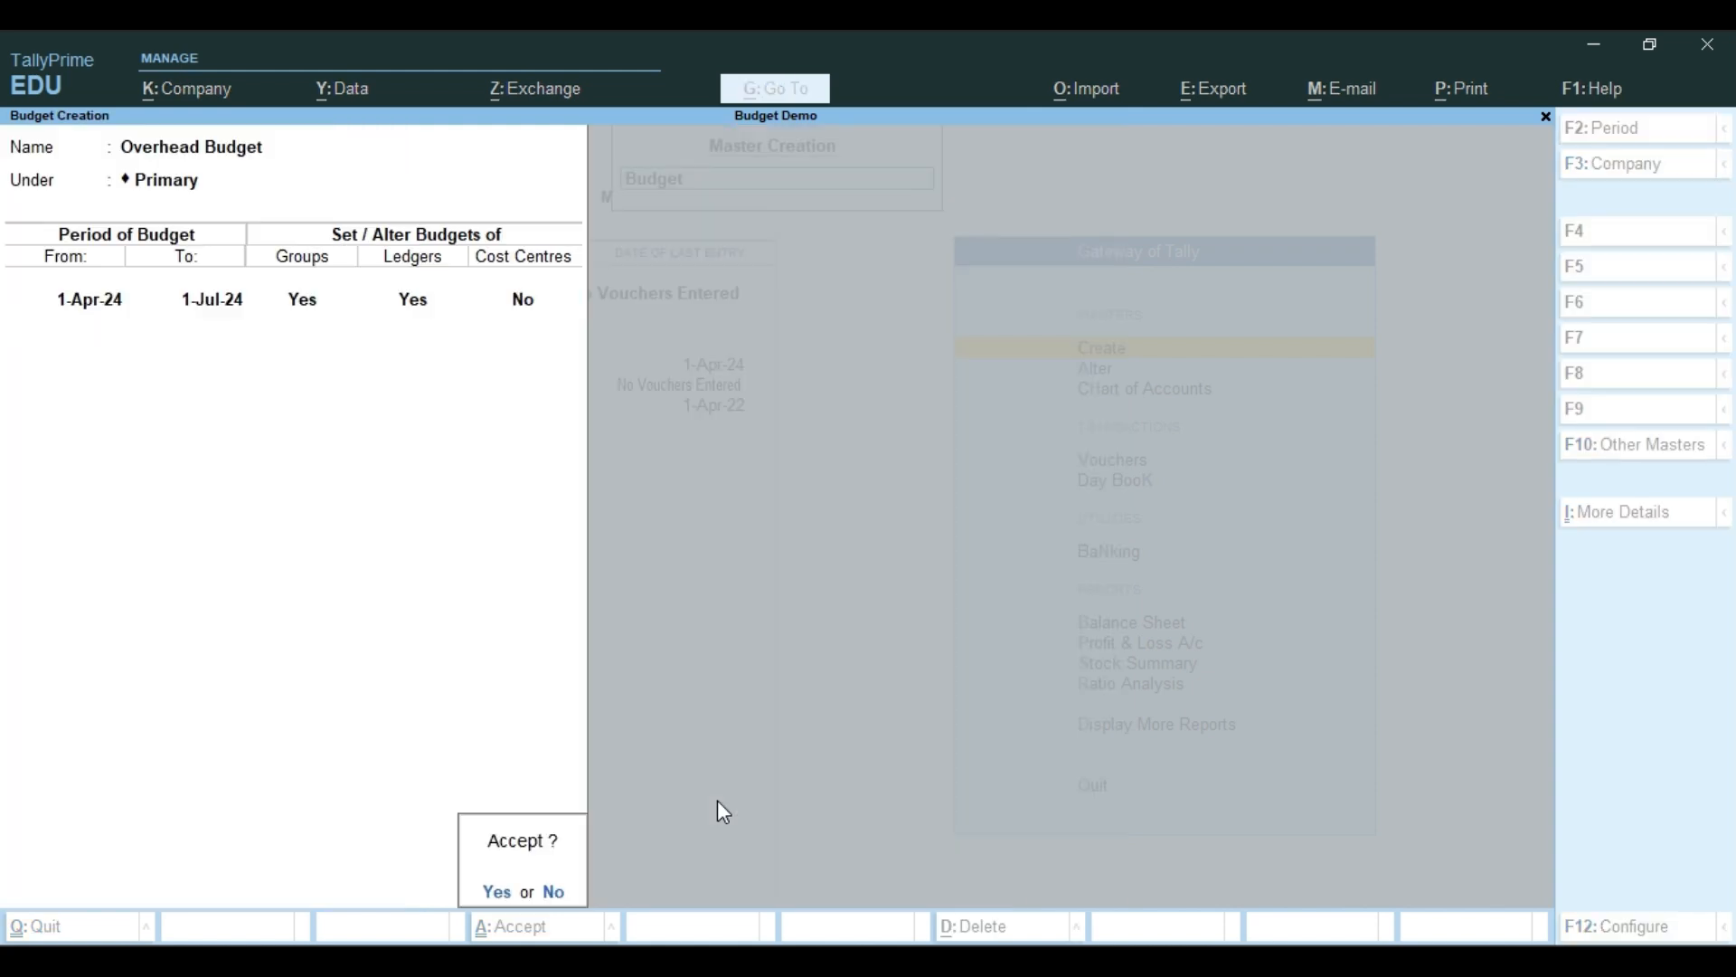
{"action": "key", "text": "y"}
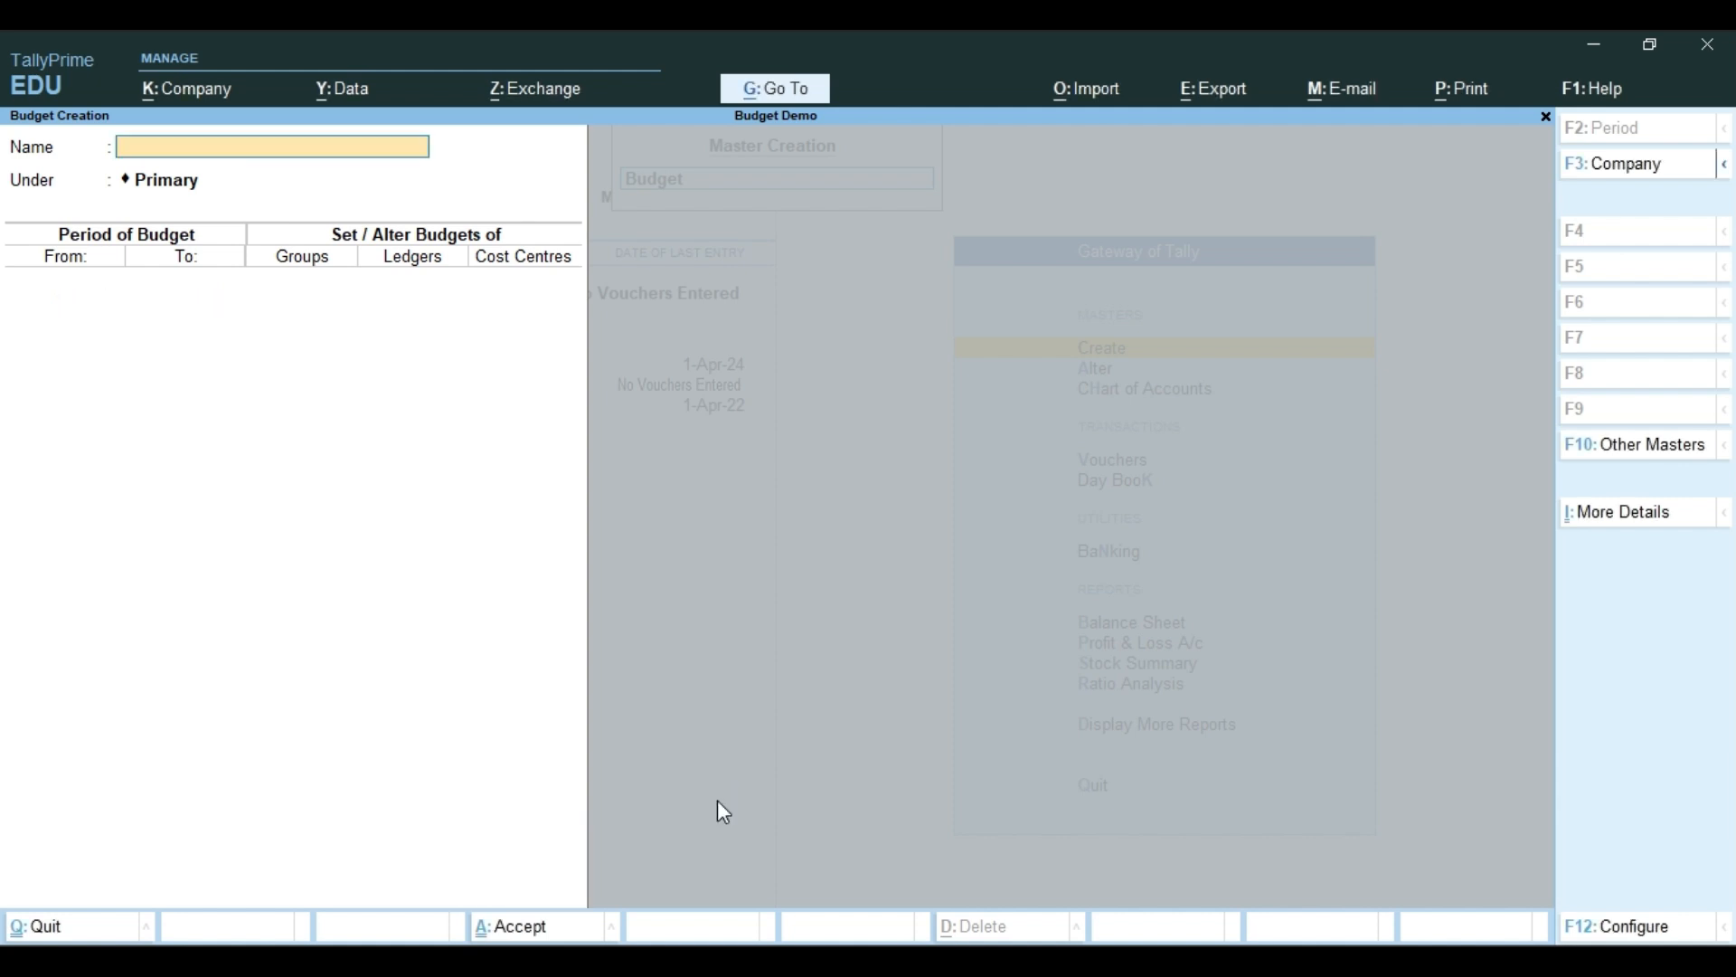
{"action": "key", "text": "Escape"}
{"action": "key", "text": "y"}
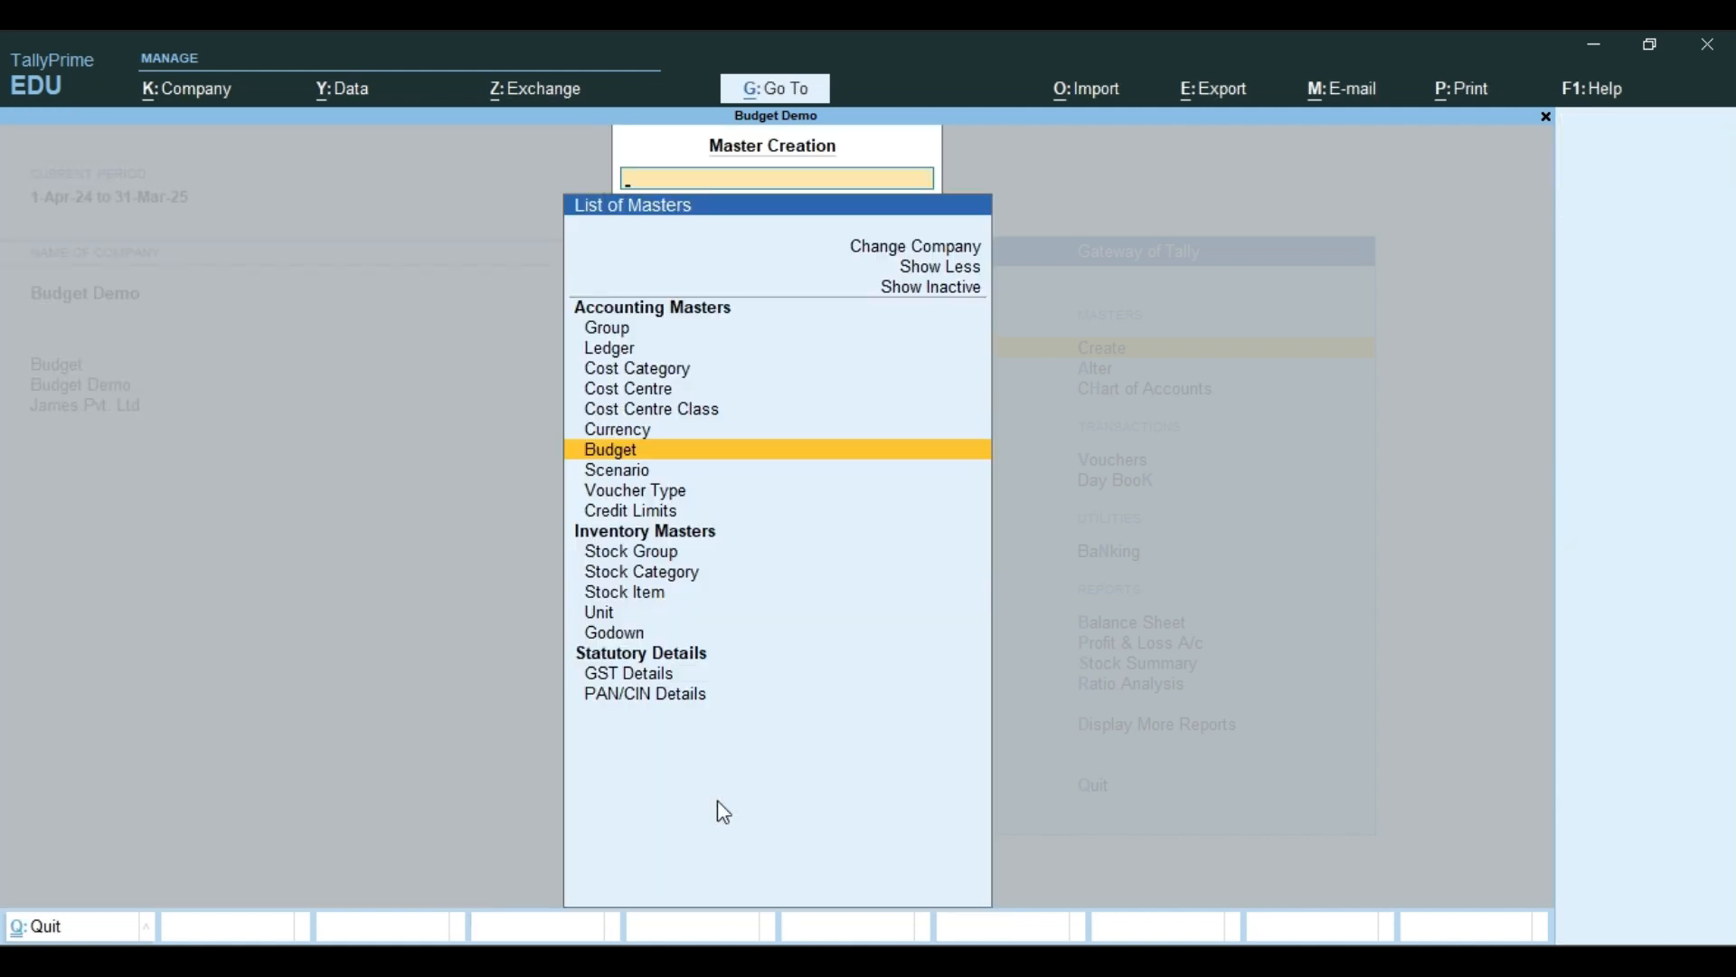
{"action": "key", "text": "Escape"}
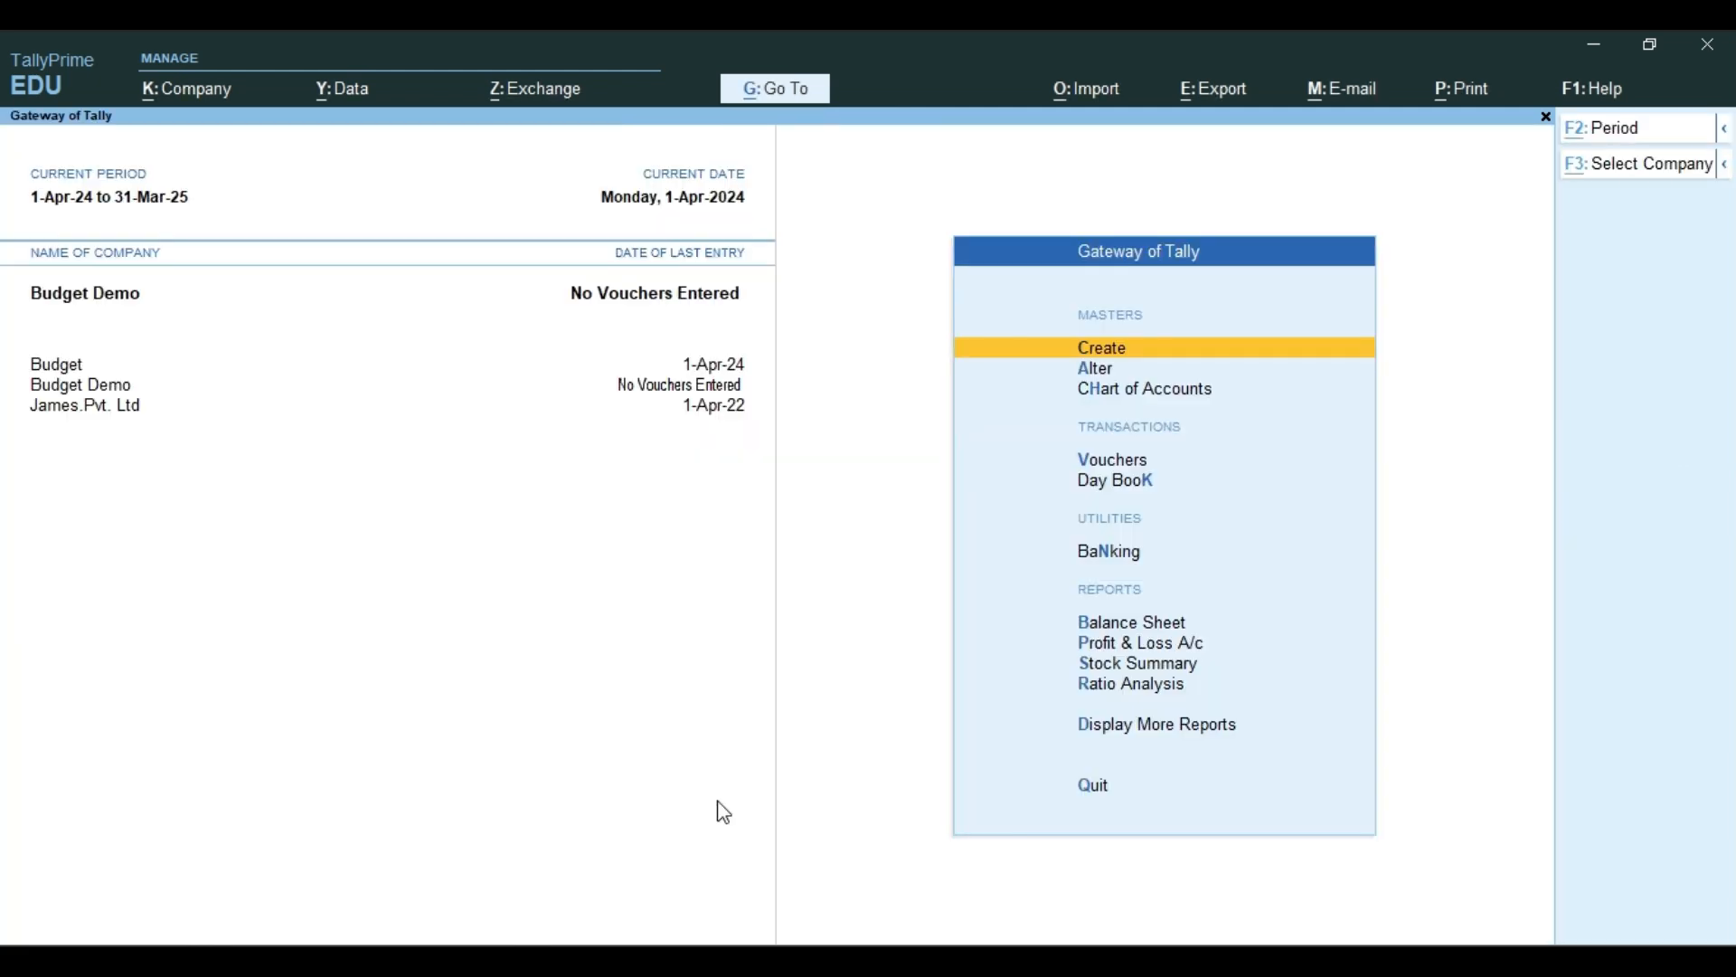
Switch to Word to read which voucher the notes ask for next, and return to TallyPrime
{"action": "key", "text": "alt+Tab"}
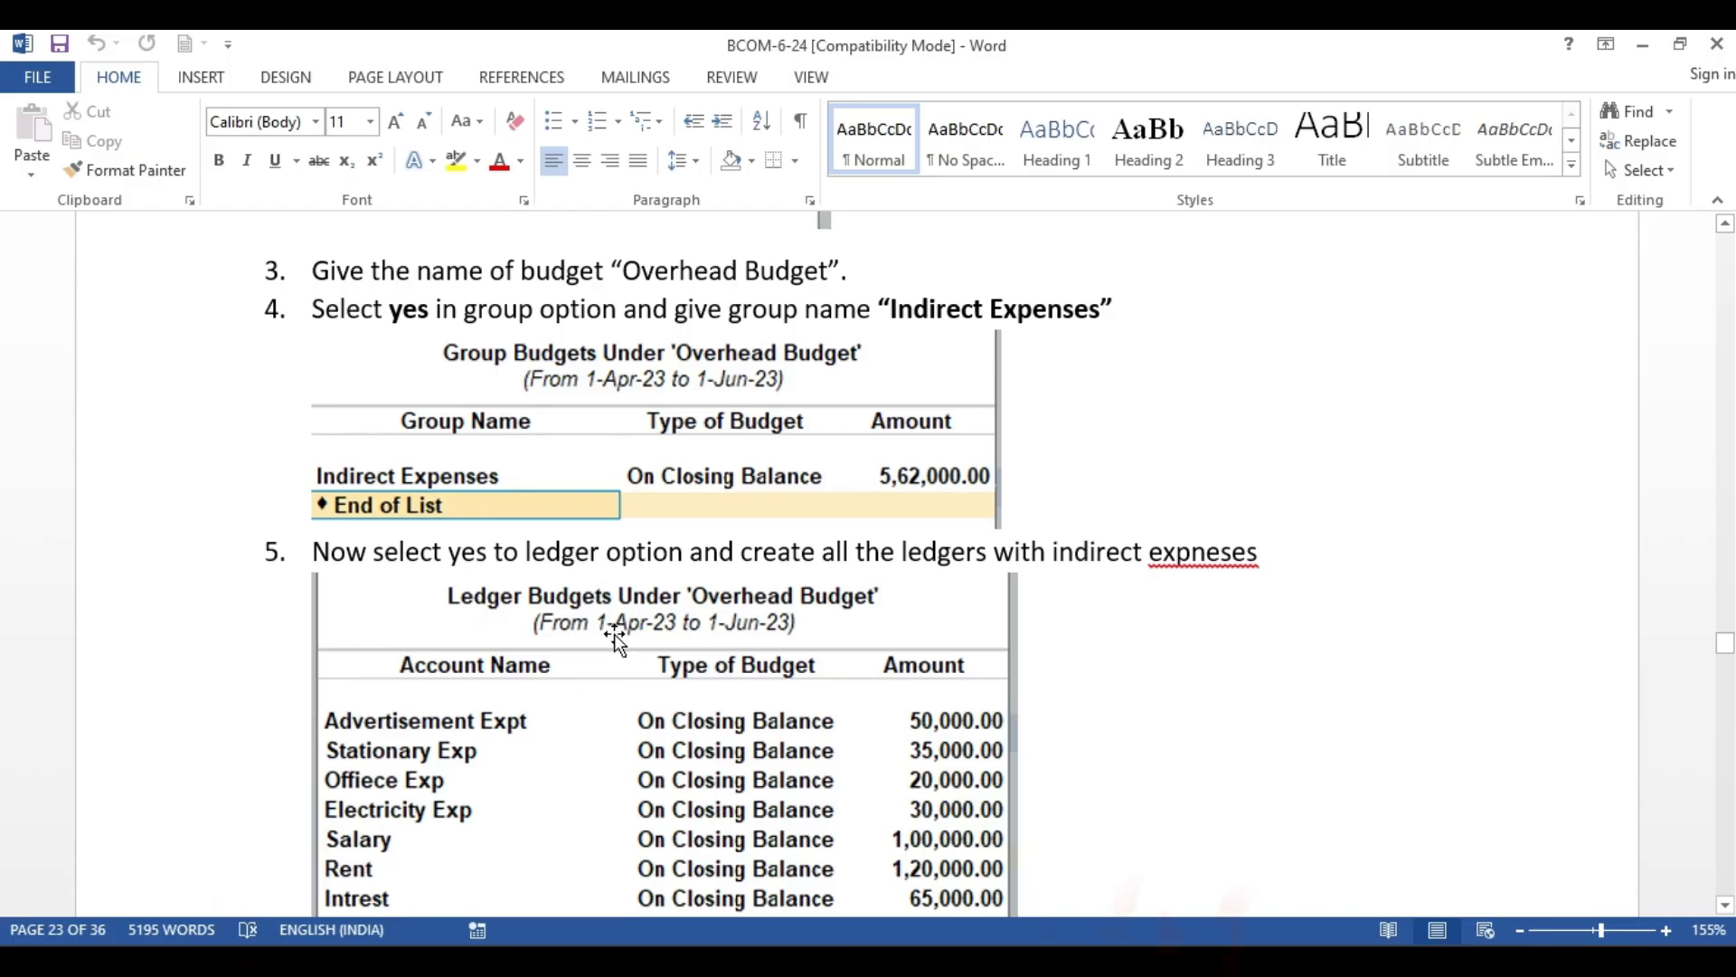
{"action": "scroll", "coordinate": [623, 647], "scroll_direction": "down", "scroll_amount": 3}
{"action": "scroll", "coordinate": [624, 647], "scroll_direction": "down", "scroll_amount": 5}
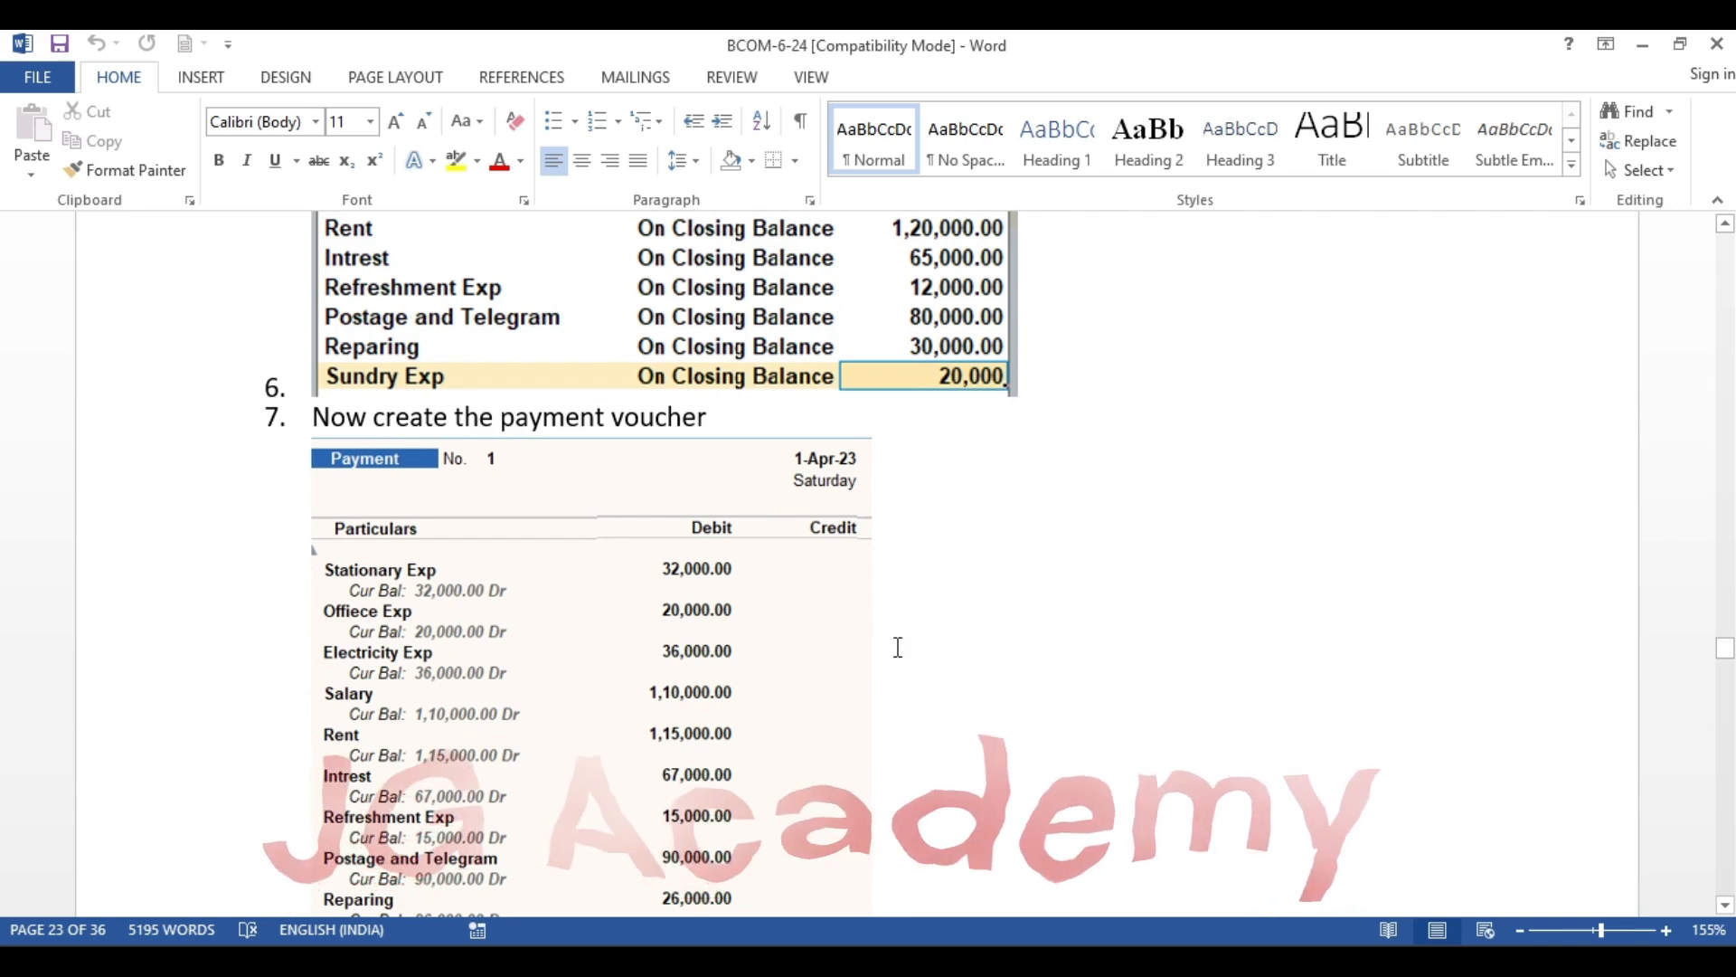
{"action": "key", "text": "alt+Tab"}
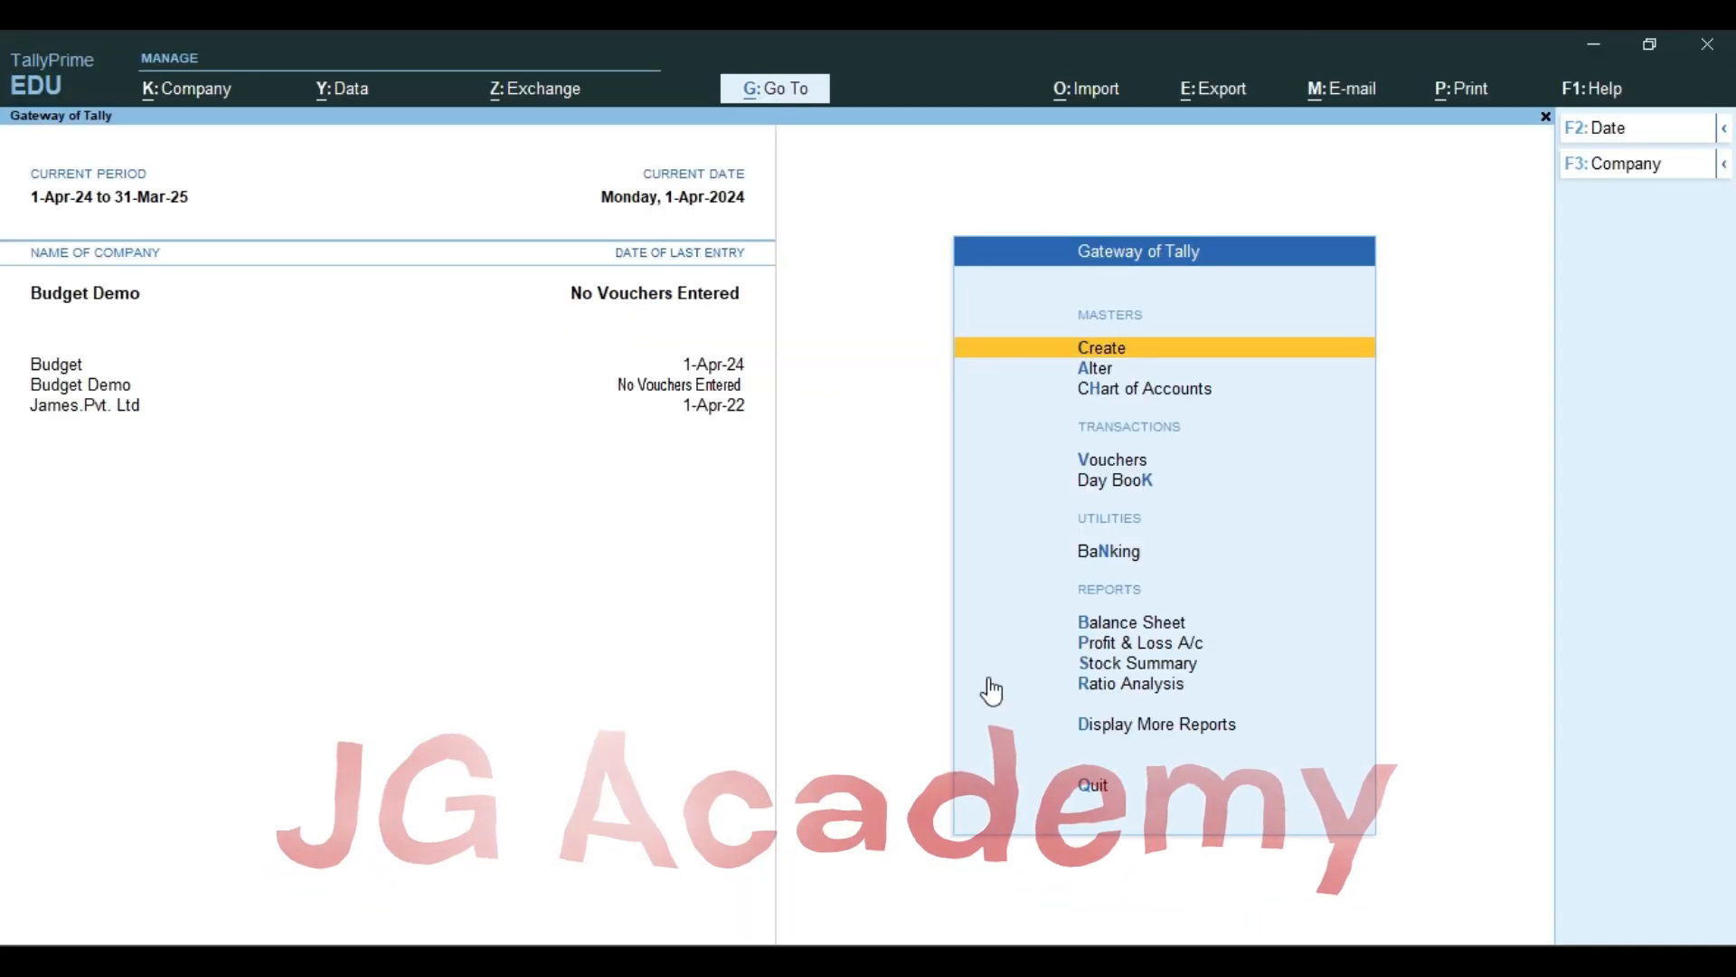
Start a payment voucher with cost centre class Not Applicable, choosing Advertisement Exp as the debit ledger with tax classification Not Applicable
{"action": "key", "text": "Down"}
{"action": "key", "text": "Down"}
{"action": "key", "text": "Down"}
{"action": "key", "text": "Down"}
{"action": "key", "text": "Up"}
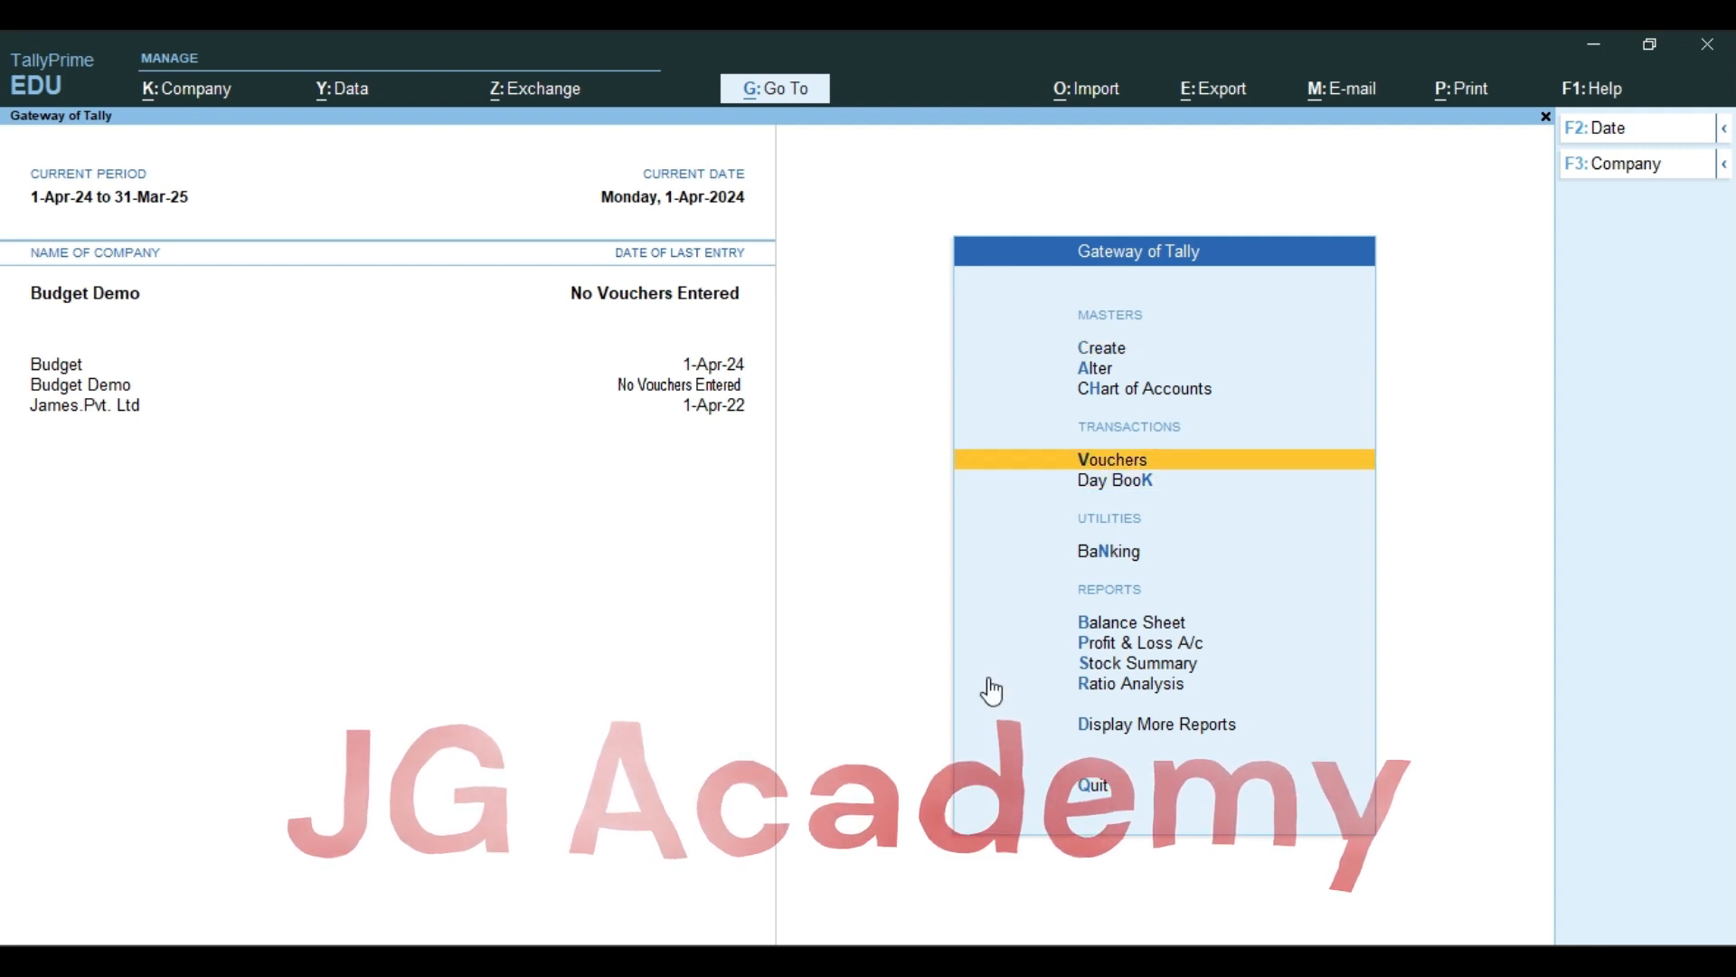
{"action": "key", "text": "Return"}
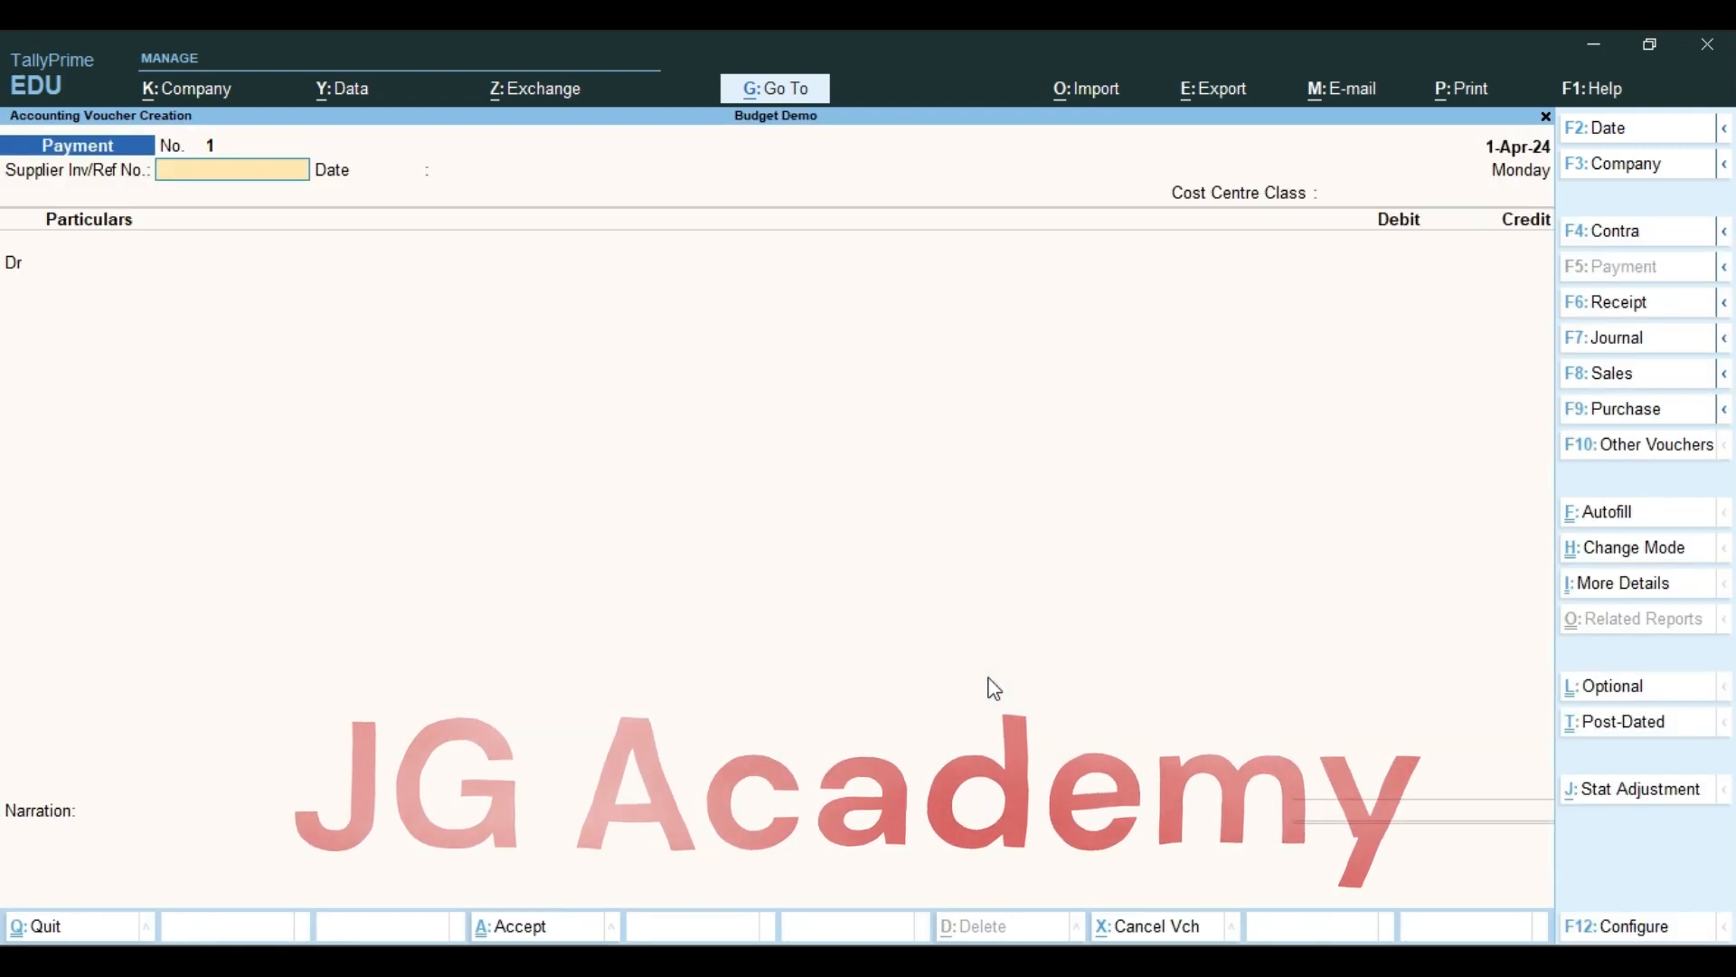
{"action": "key", "text": "Return"}
{"action": "key", "text": "Return"}
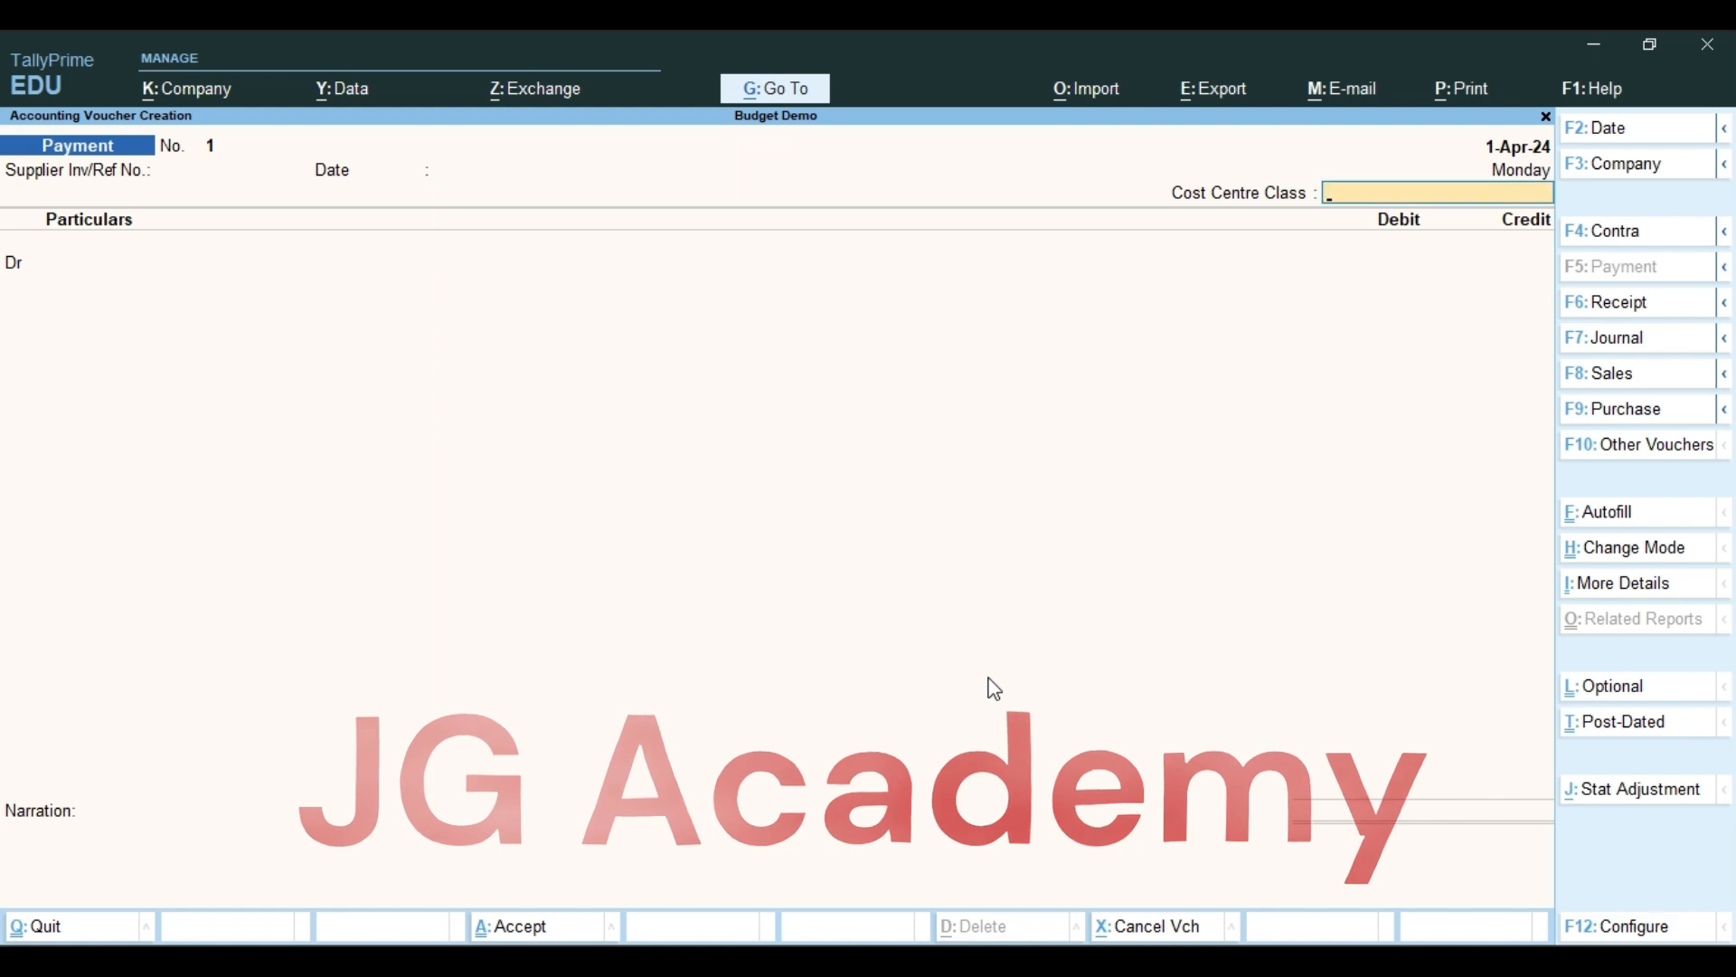
{"action": "key", "text": "Return"}
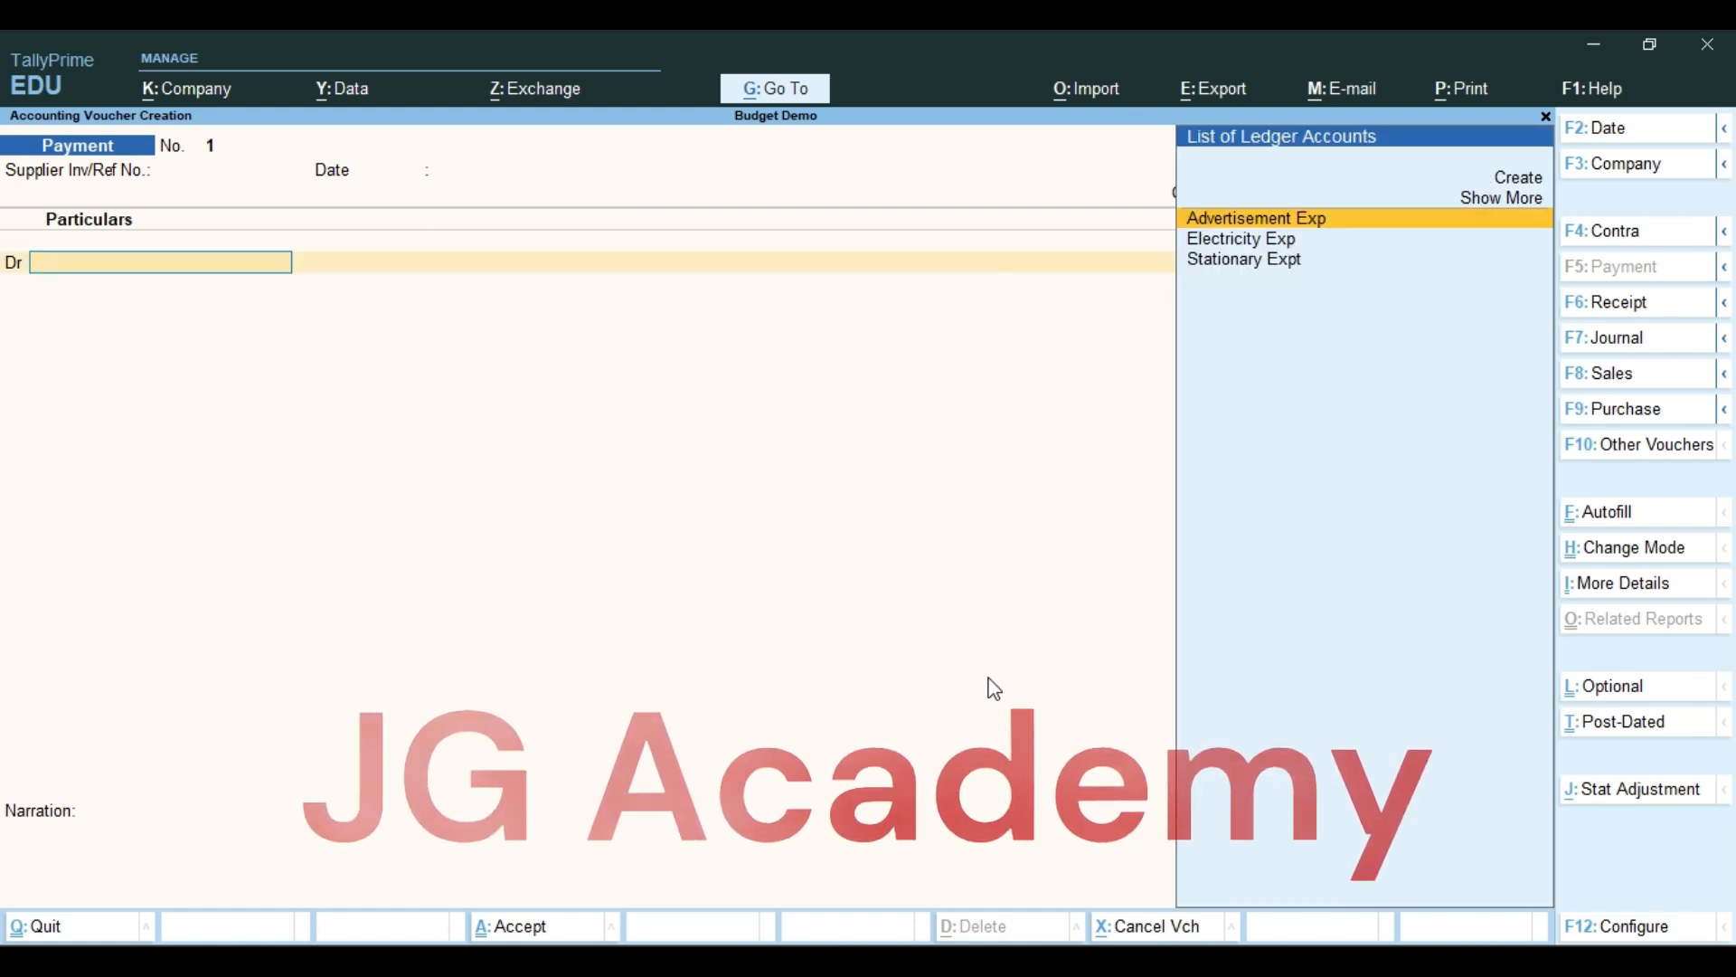
{"action": "key", "text": "Return"}
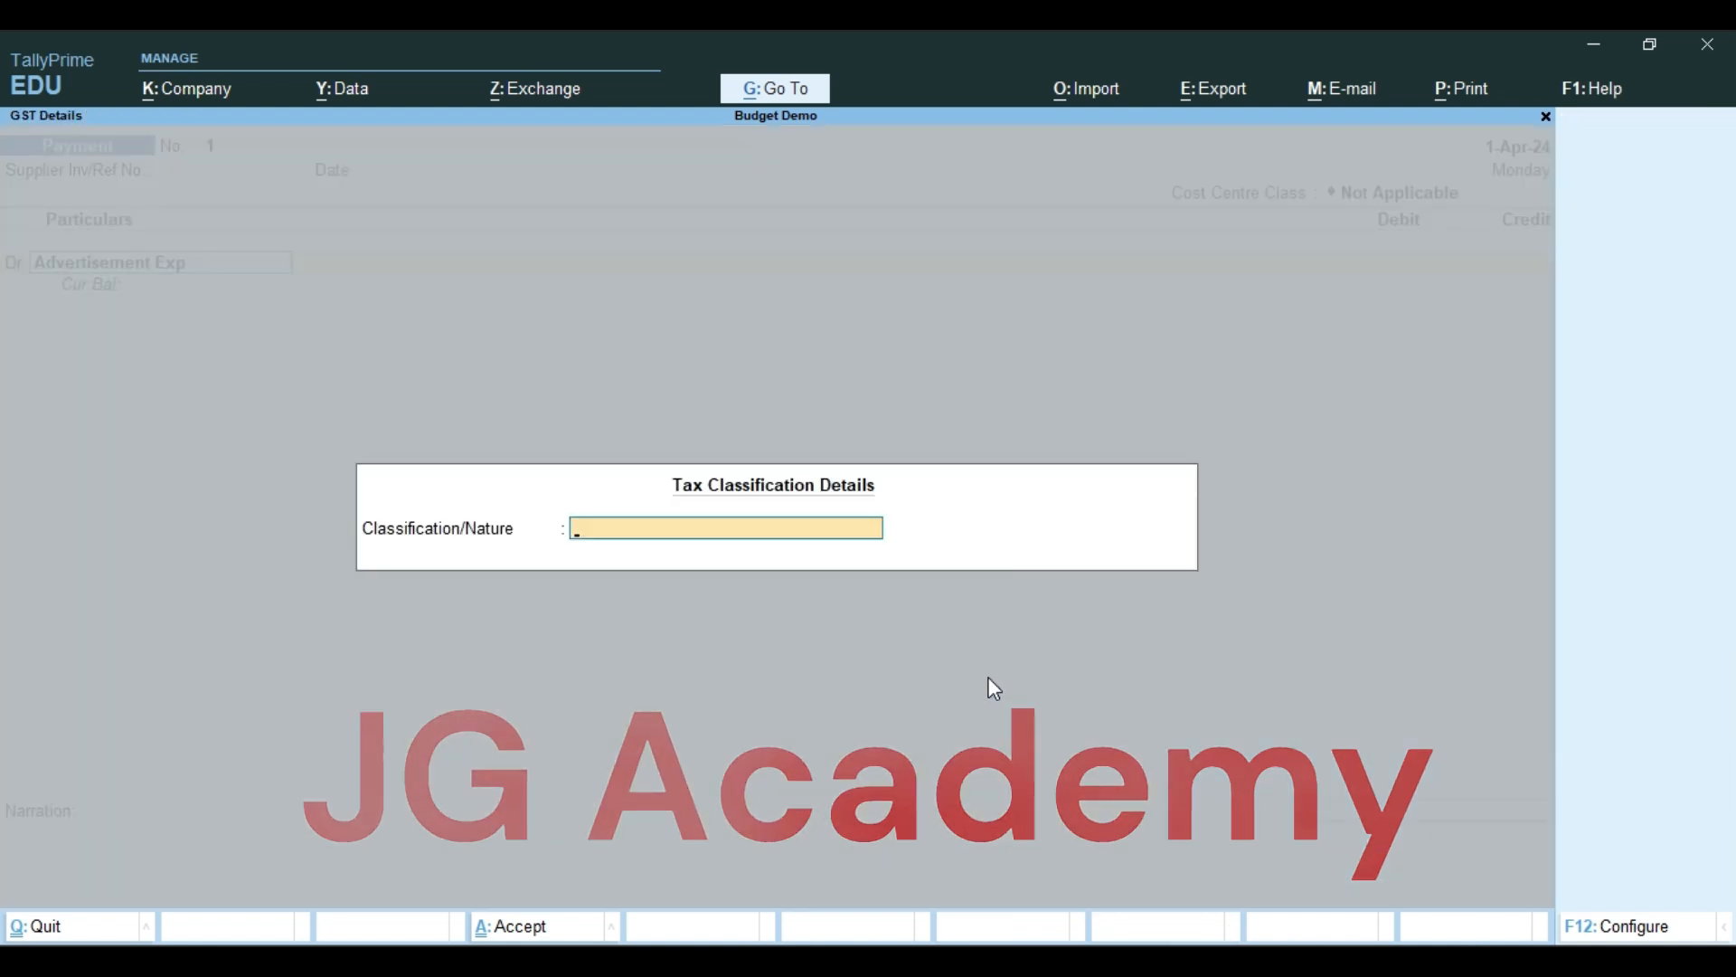
{"action": "key", "text": "Return"}
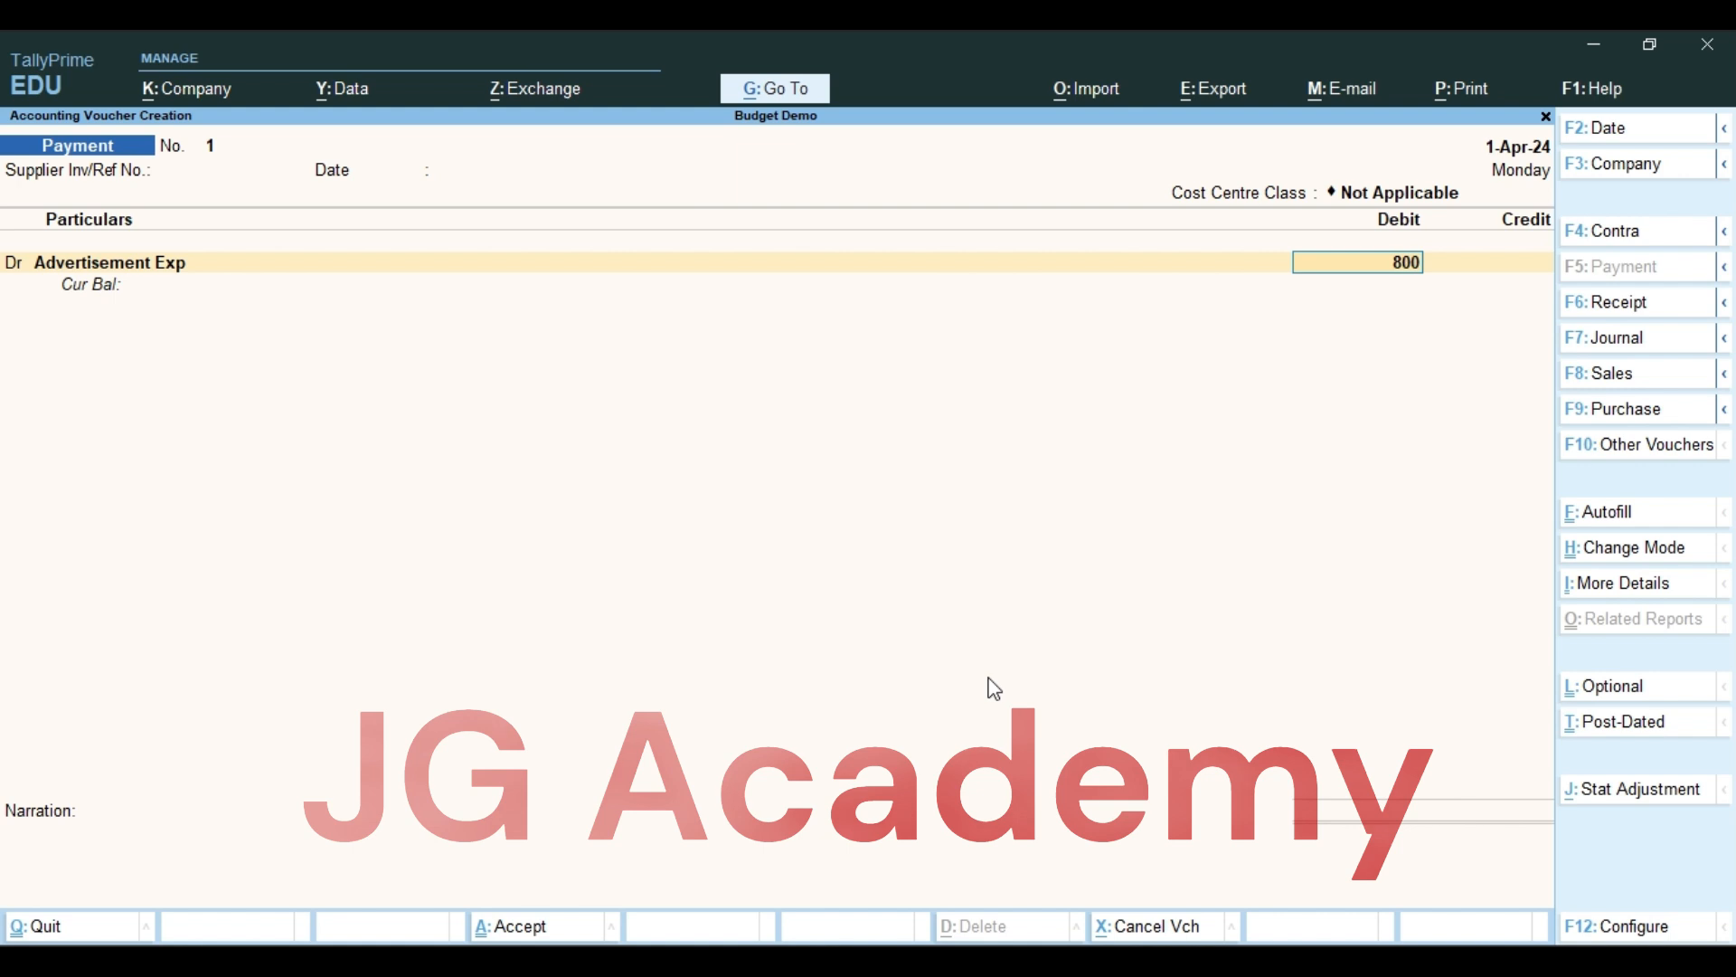
Try to debit 8,000 to Advertisement Exp without allocating the amount to a cost centre
{"action": "key", "text": "Return"}
{"action": "key", "text": "Return"}
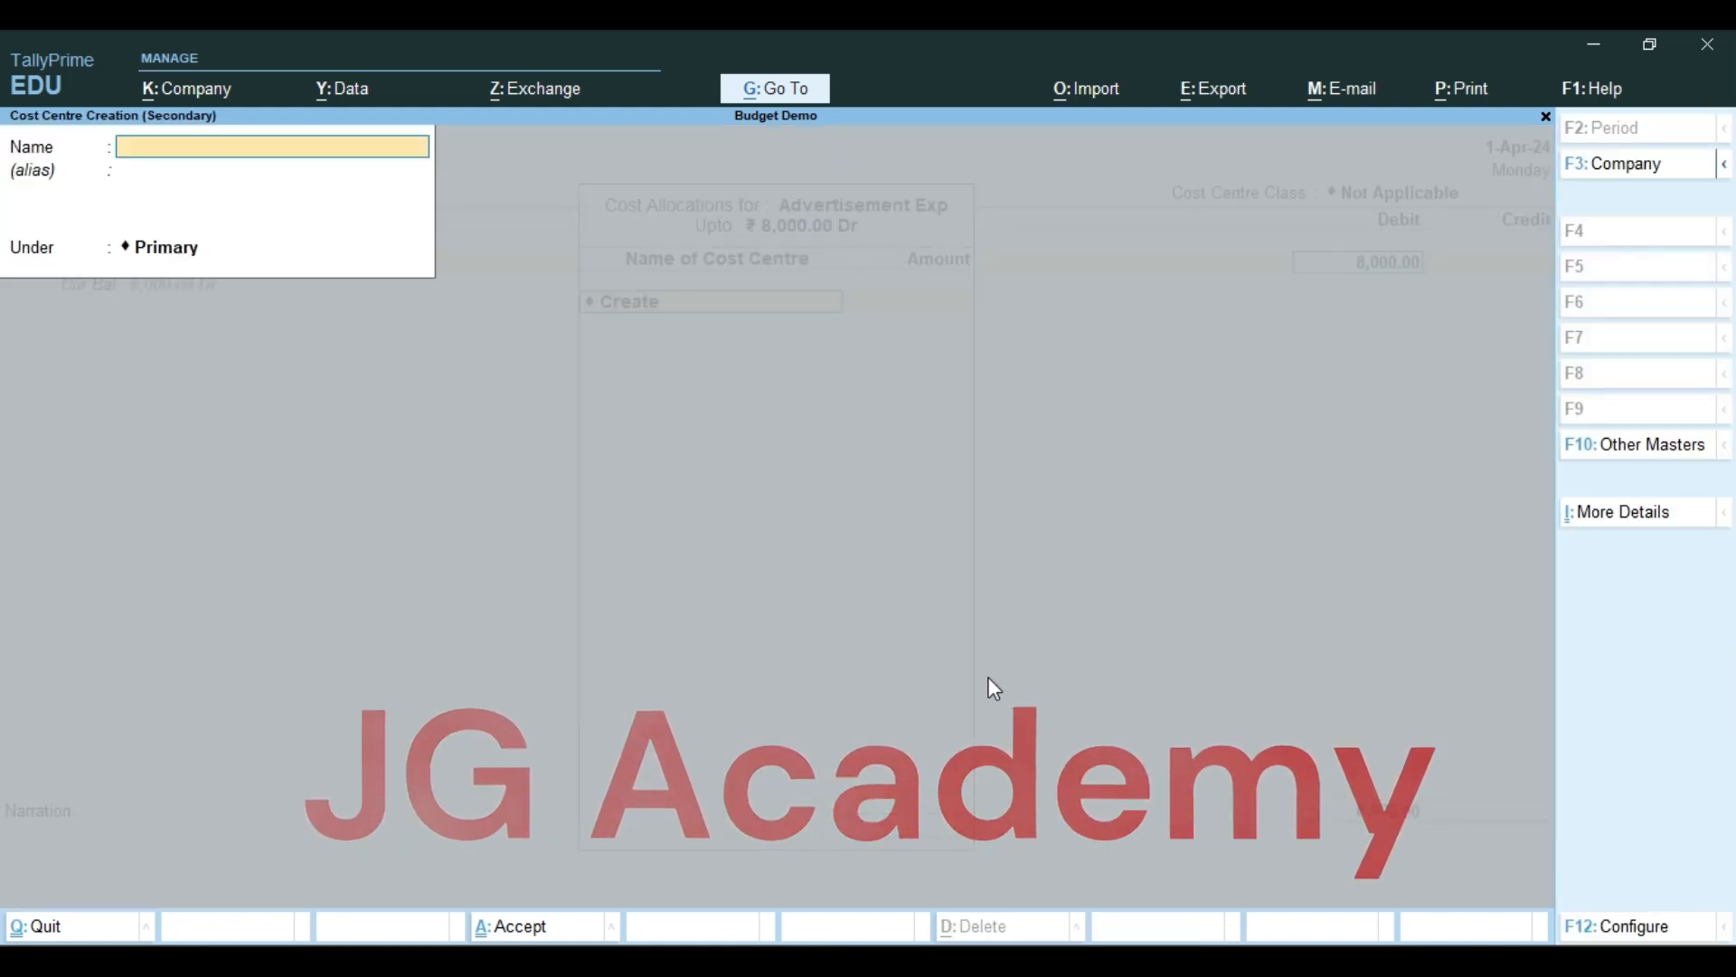
{"action": "key", "text": "Escape"}
{"action": "key", "text": "y"}
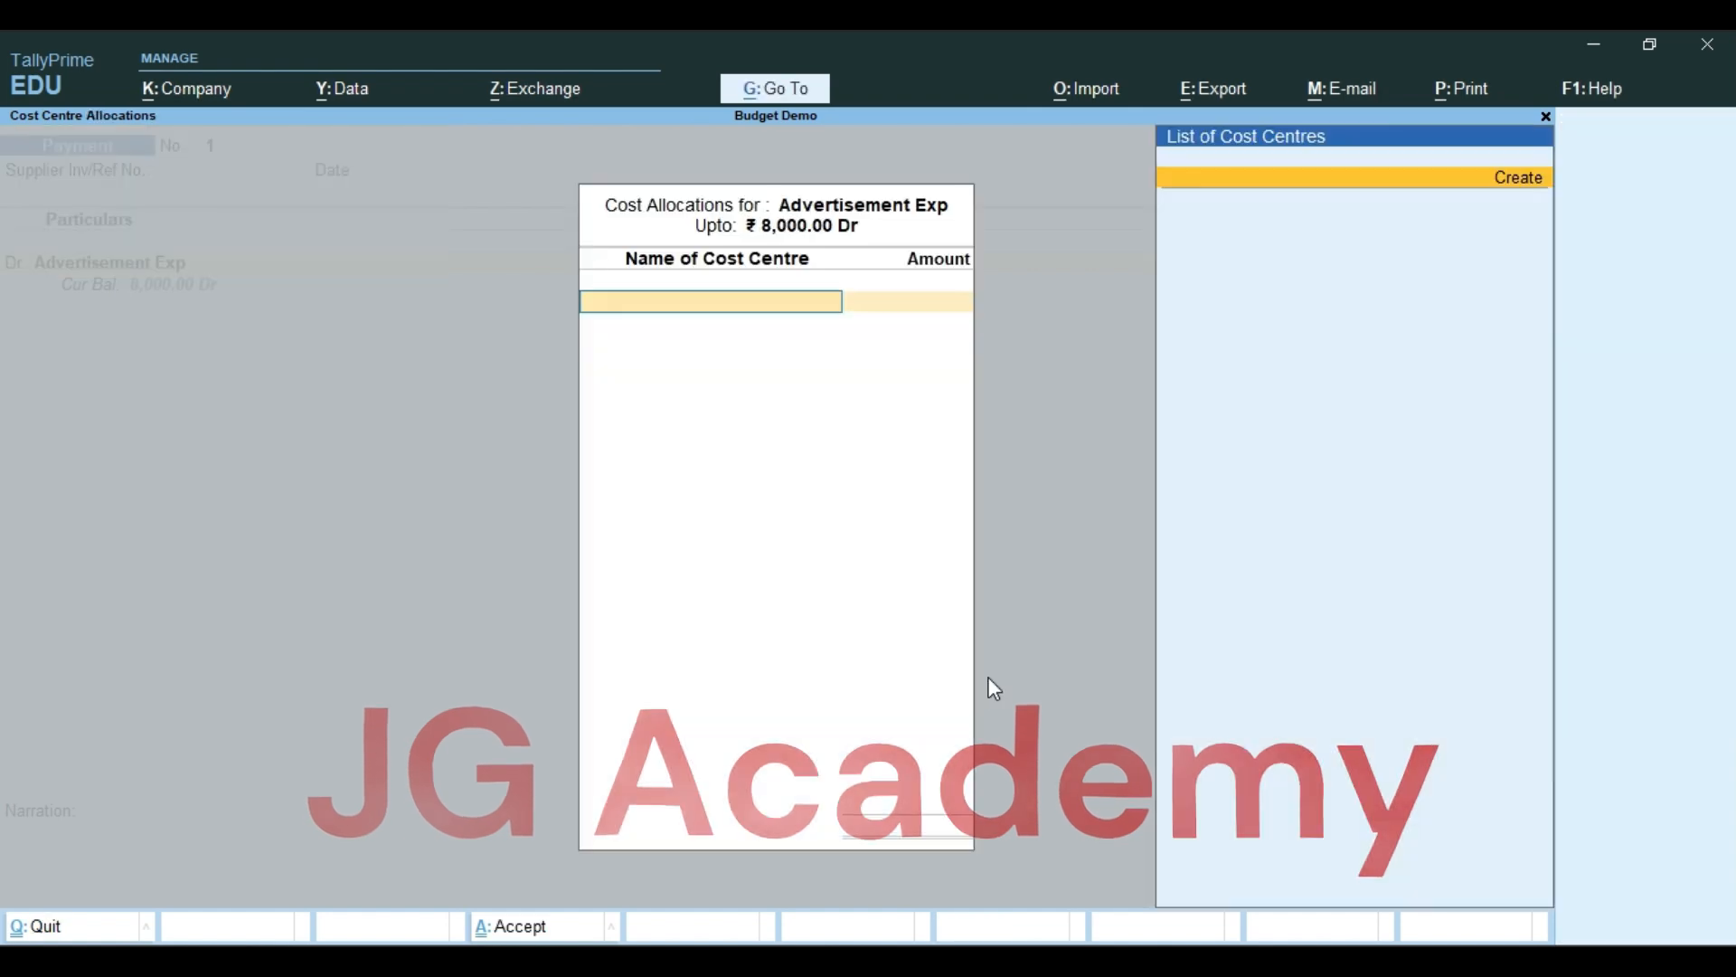
{"action": "key", "text": "Escape"}
{"action": "key", "text": "y"}
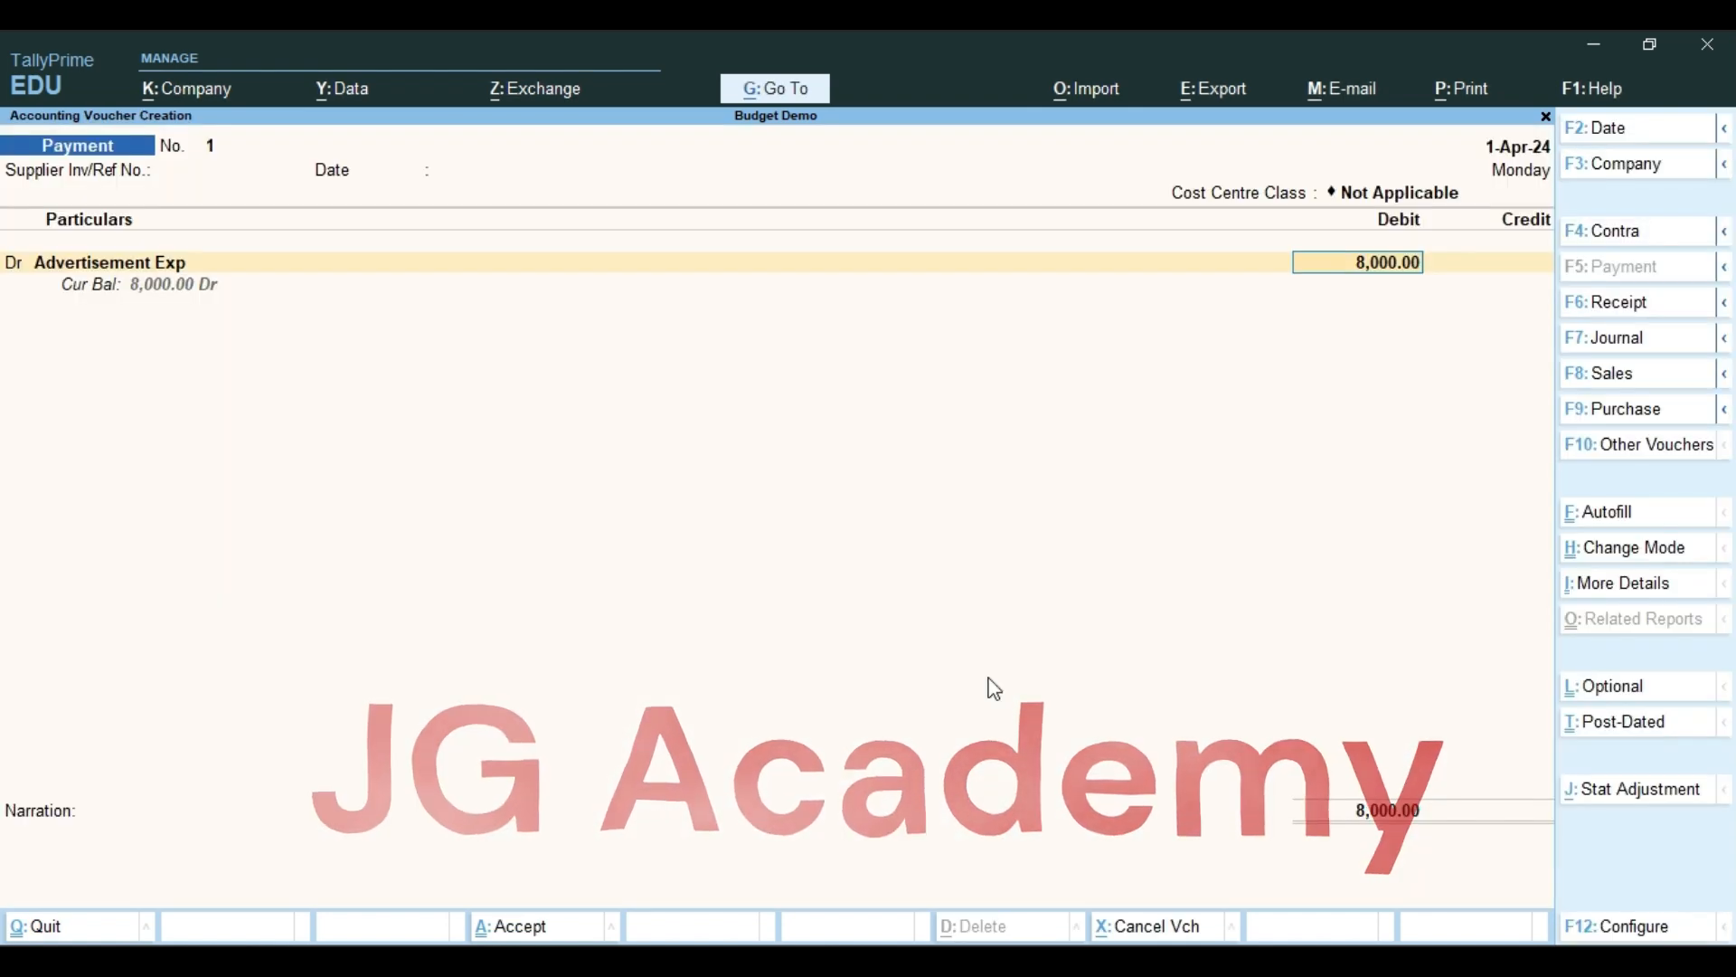
Set Enable Cost Centres to No in the company features and save them
{"action": "key", "text": "F11"}
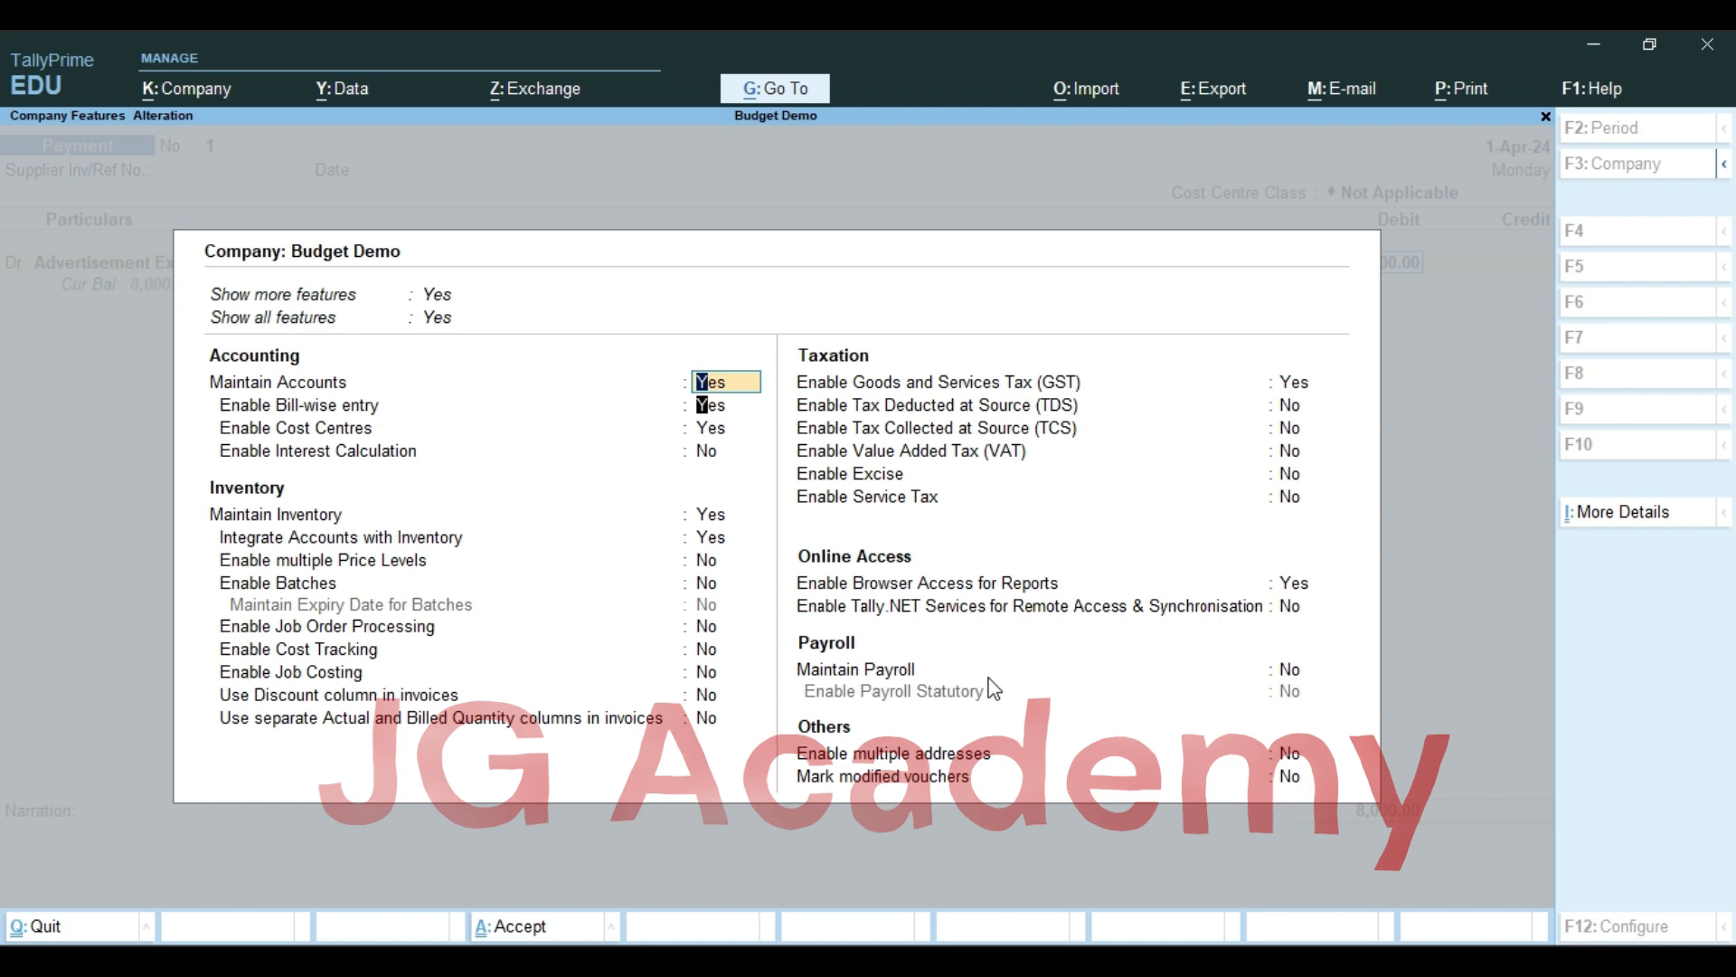
{"action": "key", "text": "Return"}
{"action": "key", "text": "Return"}
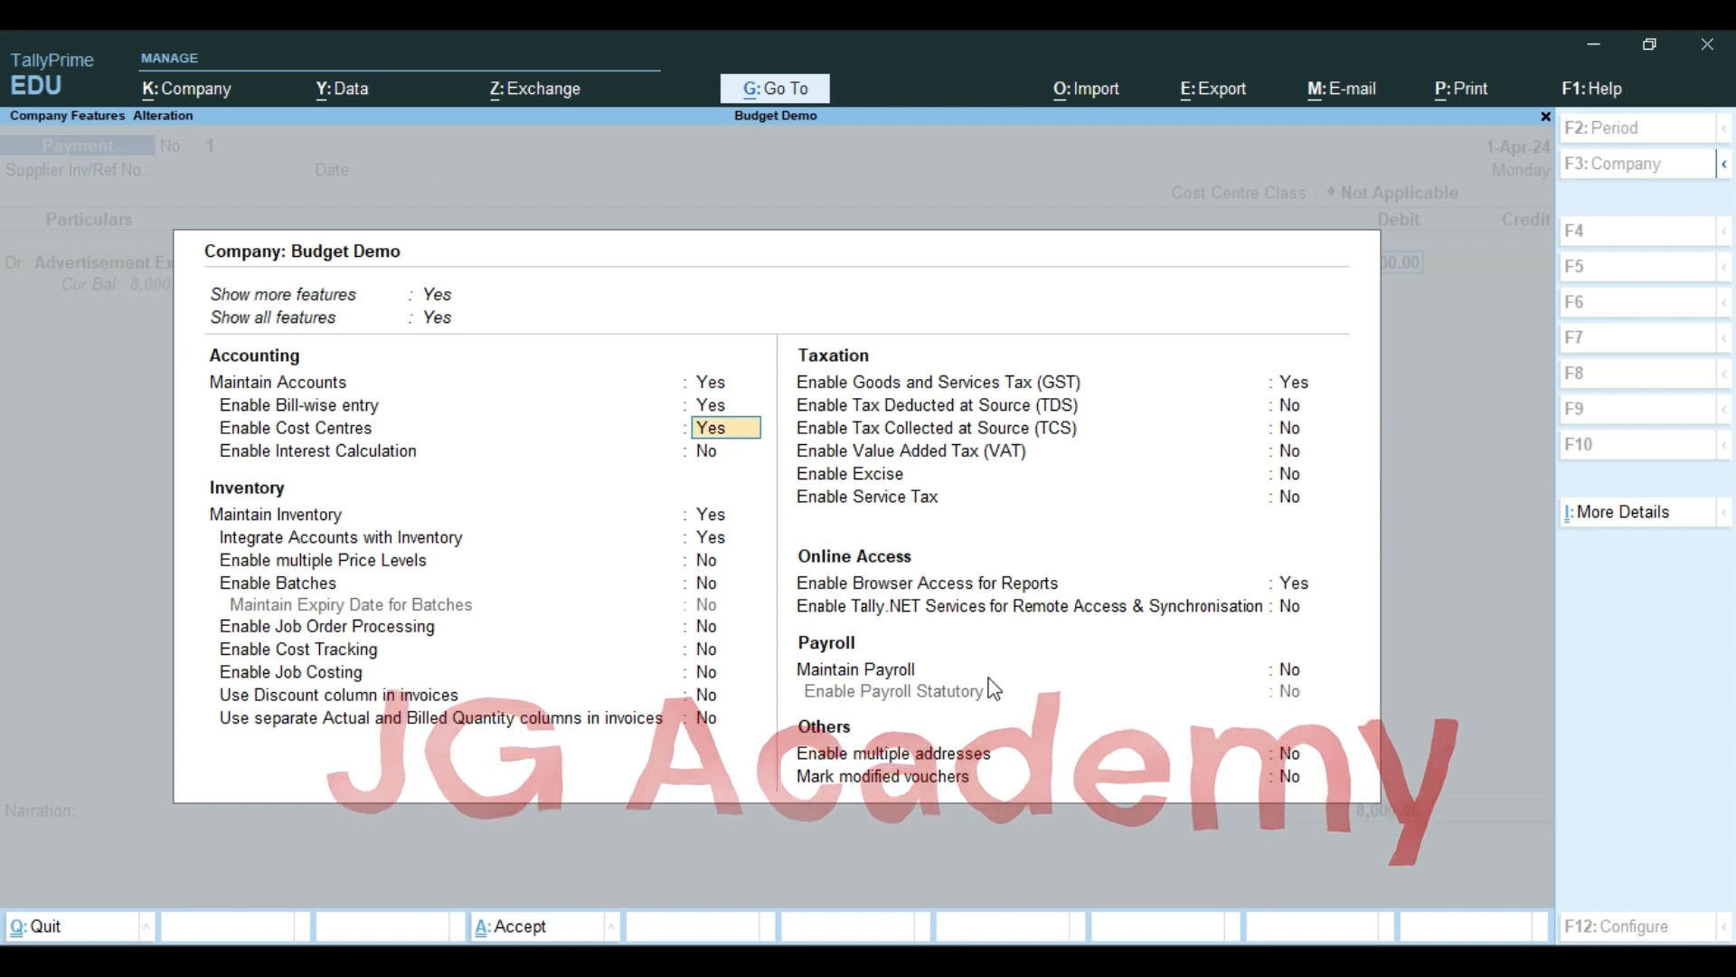
{"action": "type", "text": "n"}
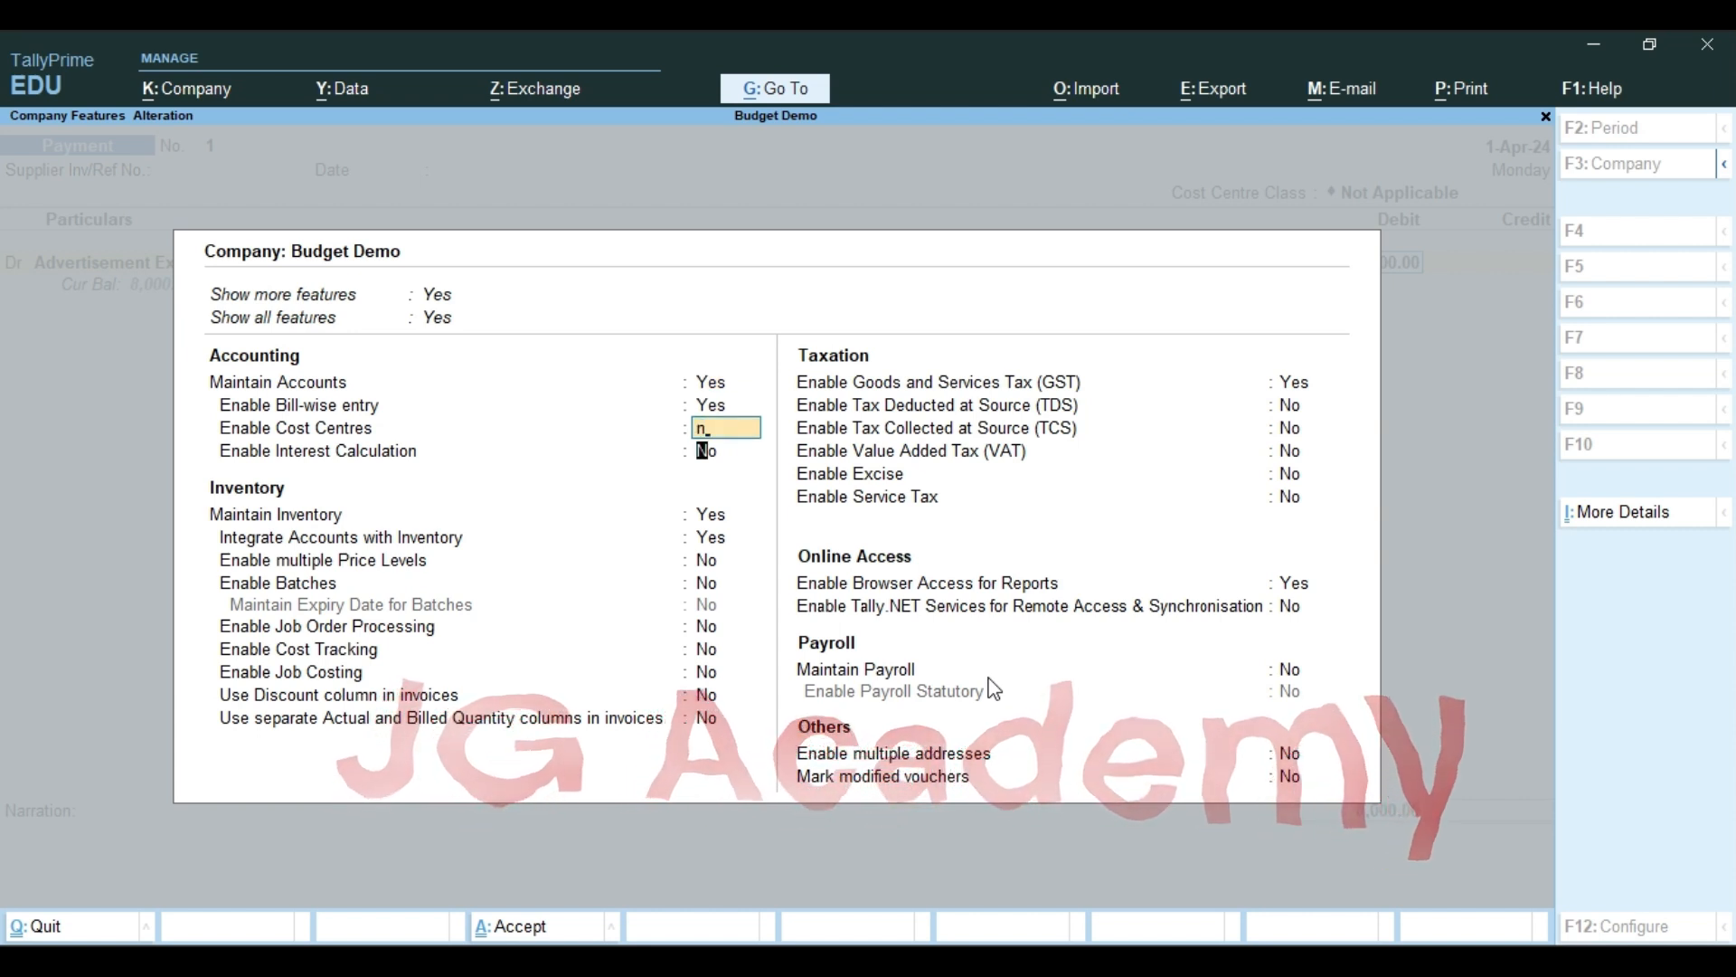
{"action": "key", "text": "Return"}
{"action": "key", "text": "ctrl+a"}
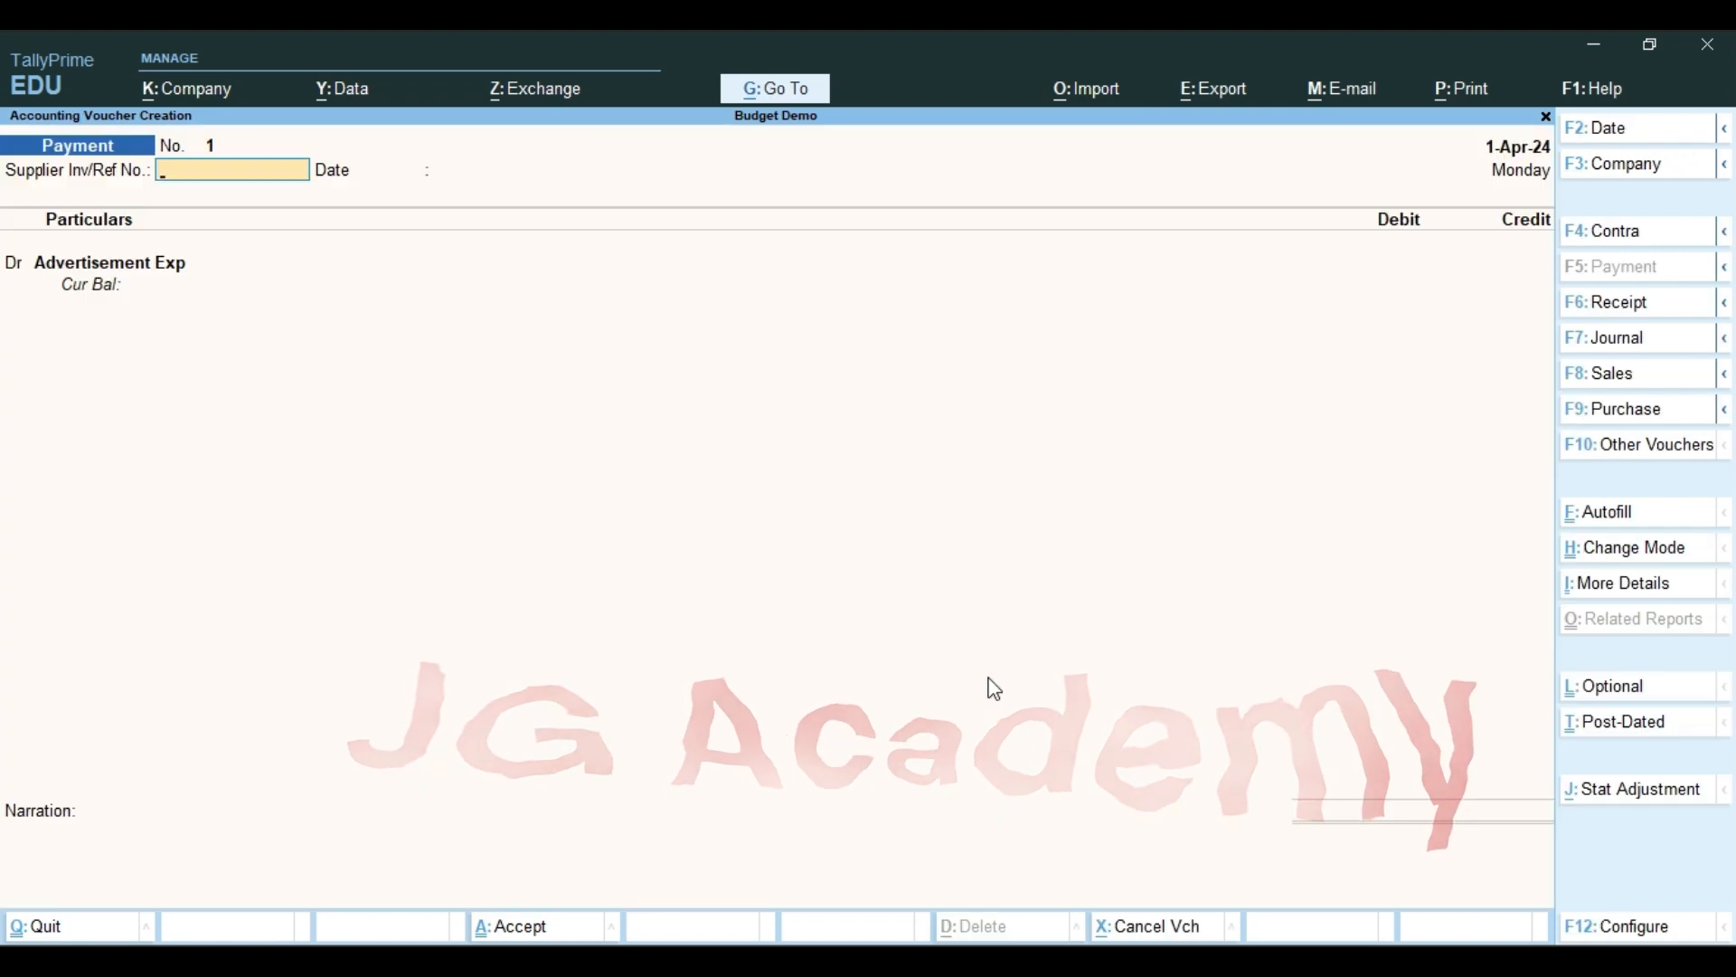
Debit 8,000 to Advertisement Exp in the payment voucher, keeping tax classification Not Applicable
{"action": "key", "text": "Return"}
{"action": "key", "text": "Return"}
{"action": "key", "text": "Return"}
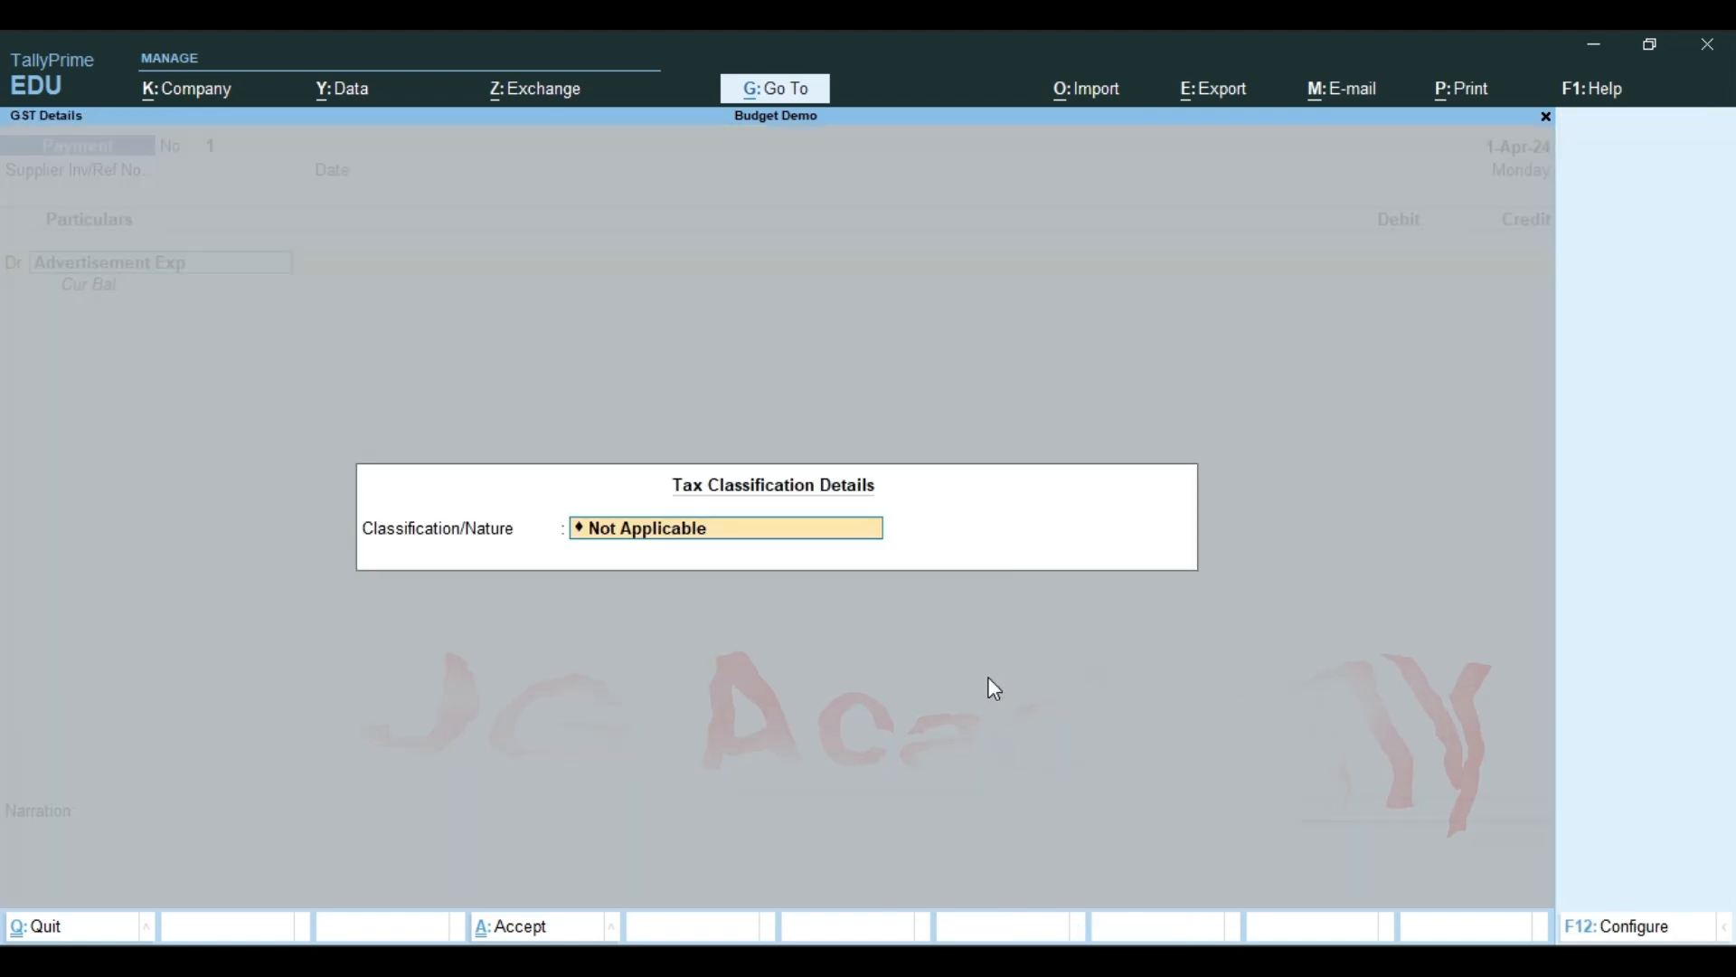
{"action": "key", "text": "Return"}
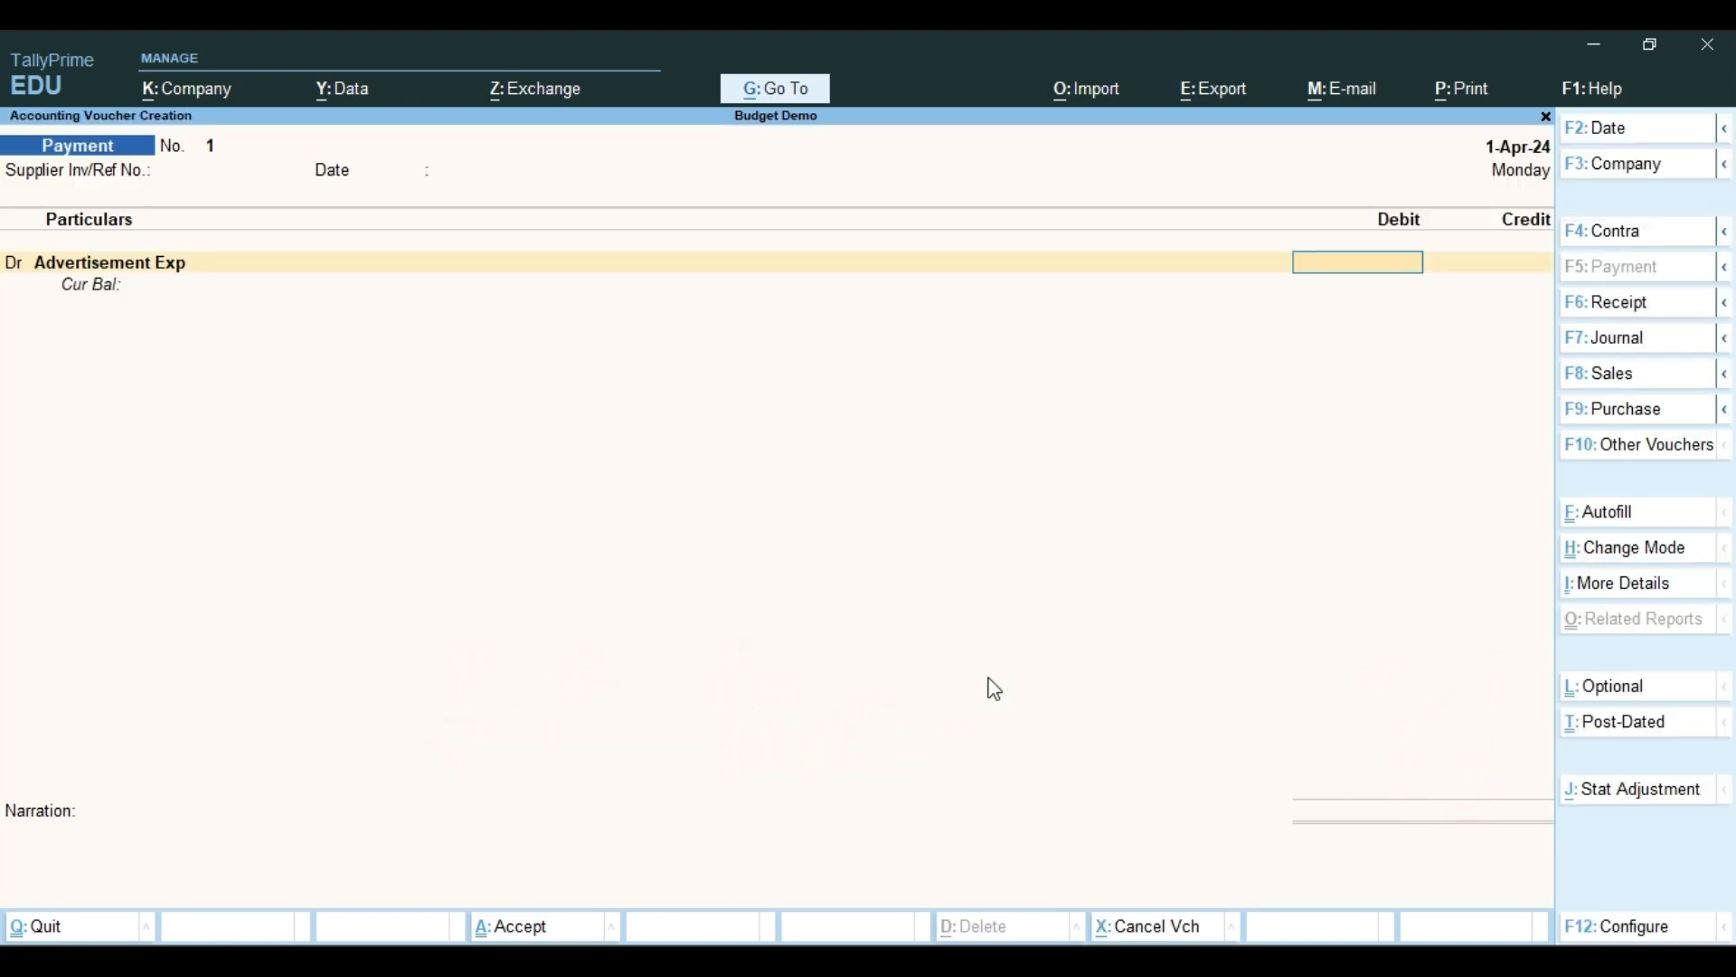
{"action": "key", "text": "Return"}
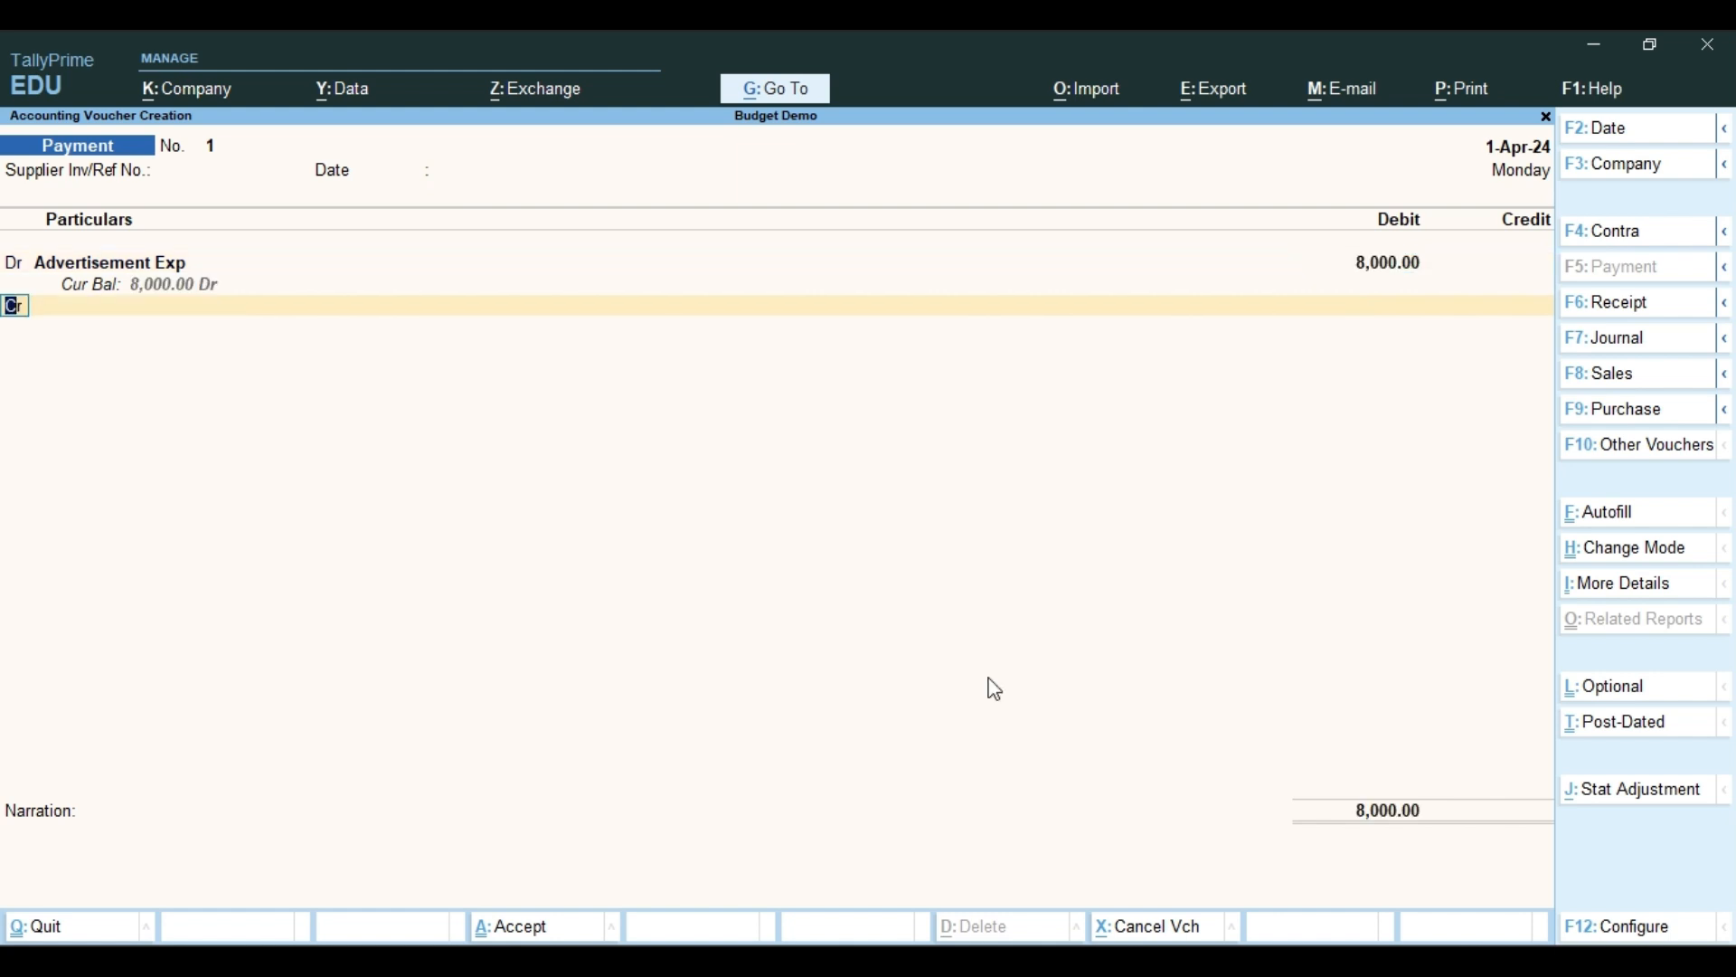
Add a second debit line to the payment voucher for Electricity Exp with the amount 12,000
{"action": "key", "text": "d"}
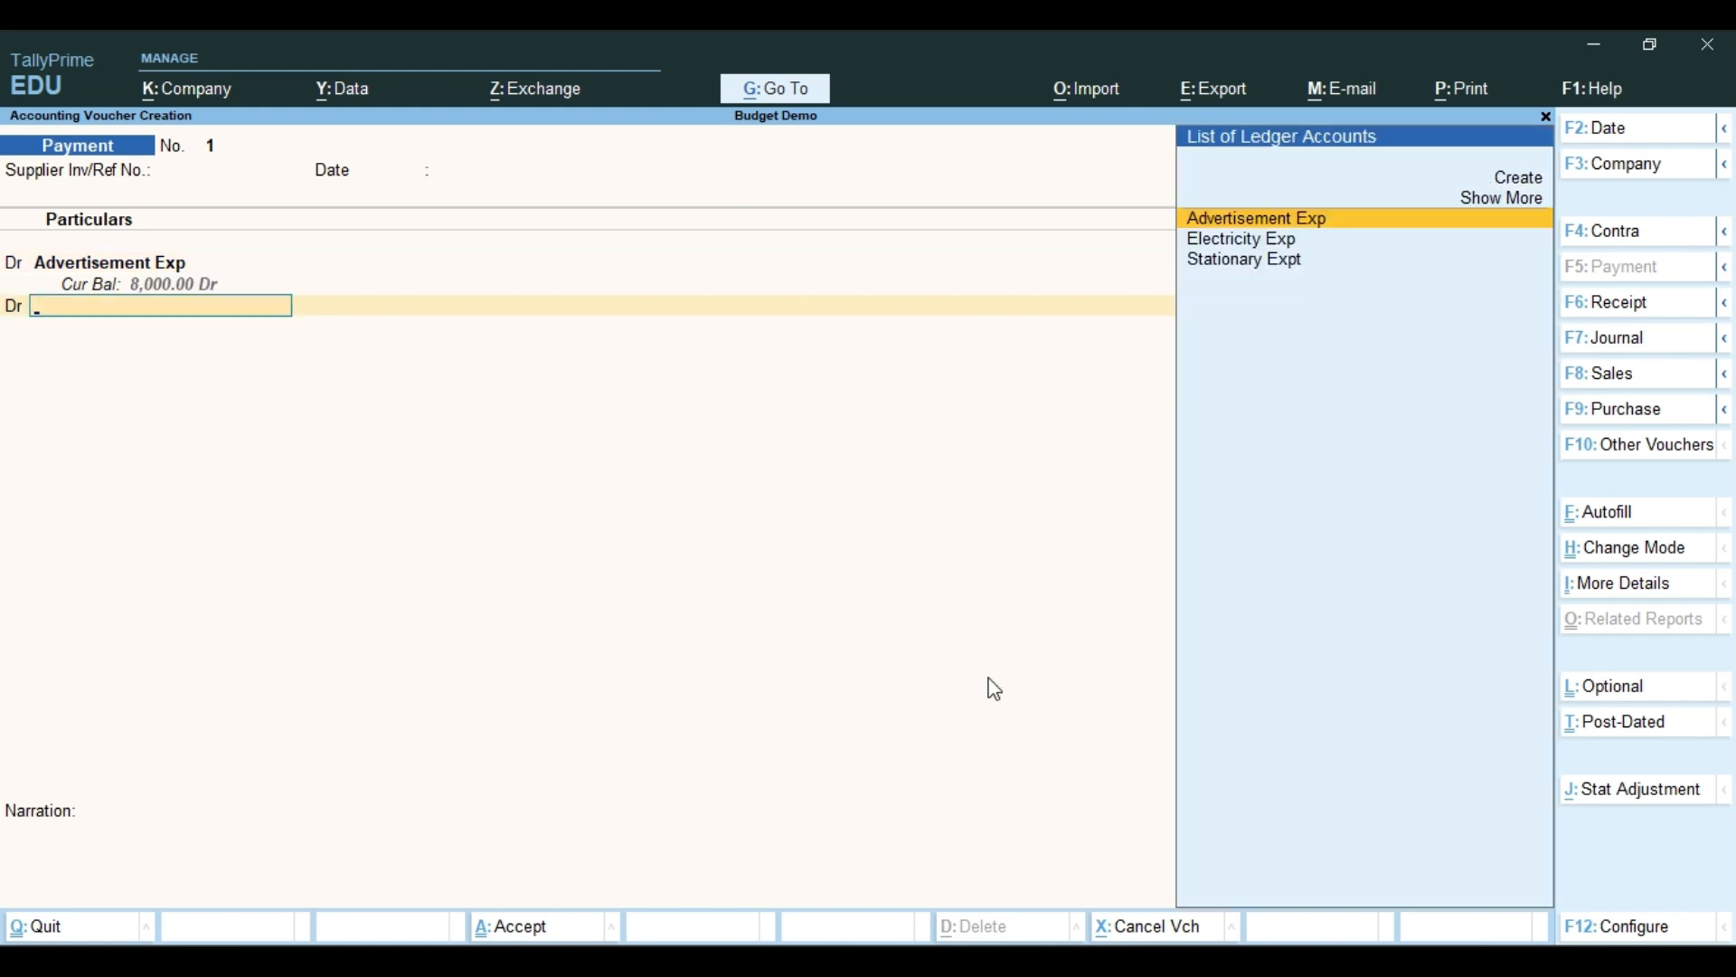
{"action": "key", "text": "Down"}
{"action": "key", "text": "Return"}
{"action": "key", "text": "Return"}
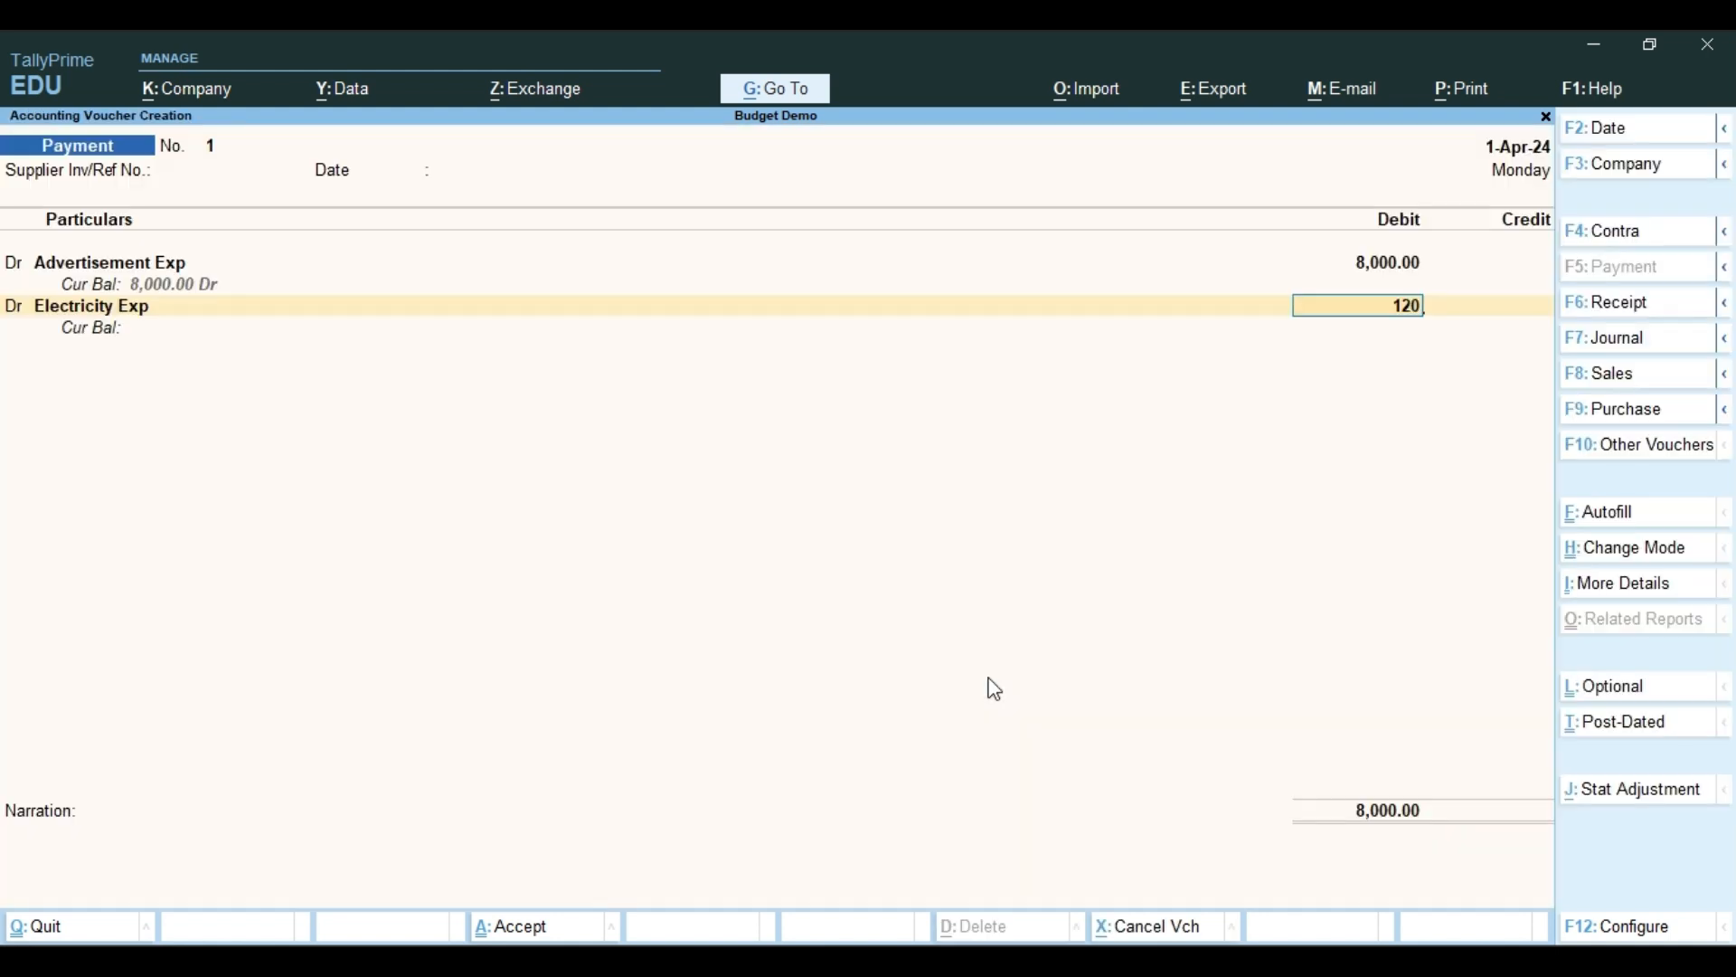
{"action": "type", "text": "12000"}
{"action": "key", "text": "Return"}
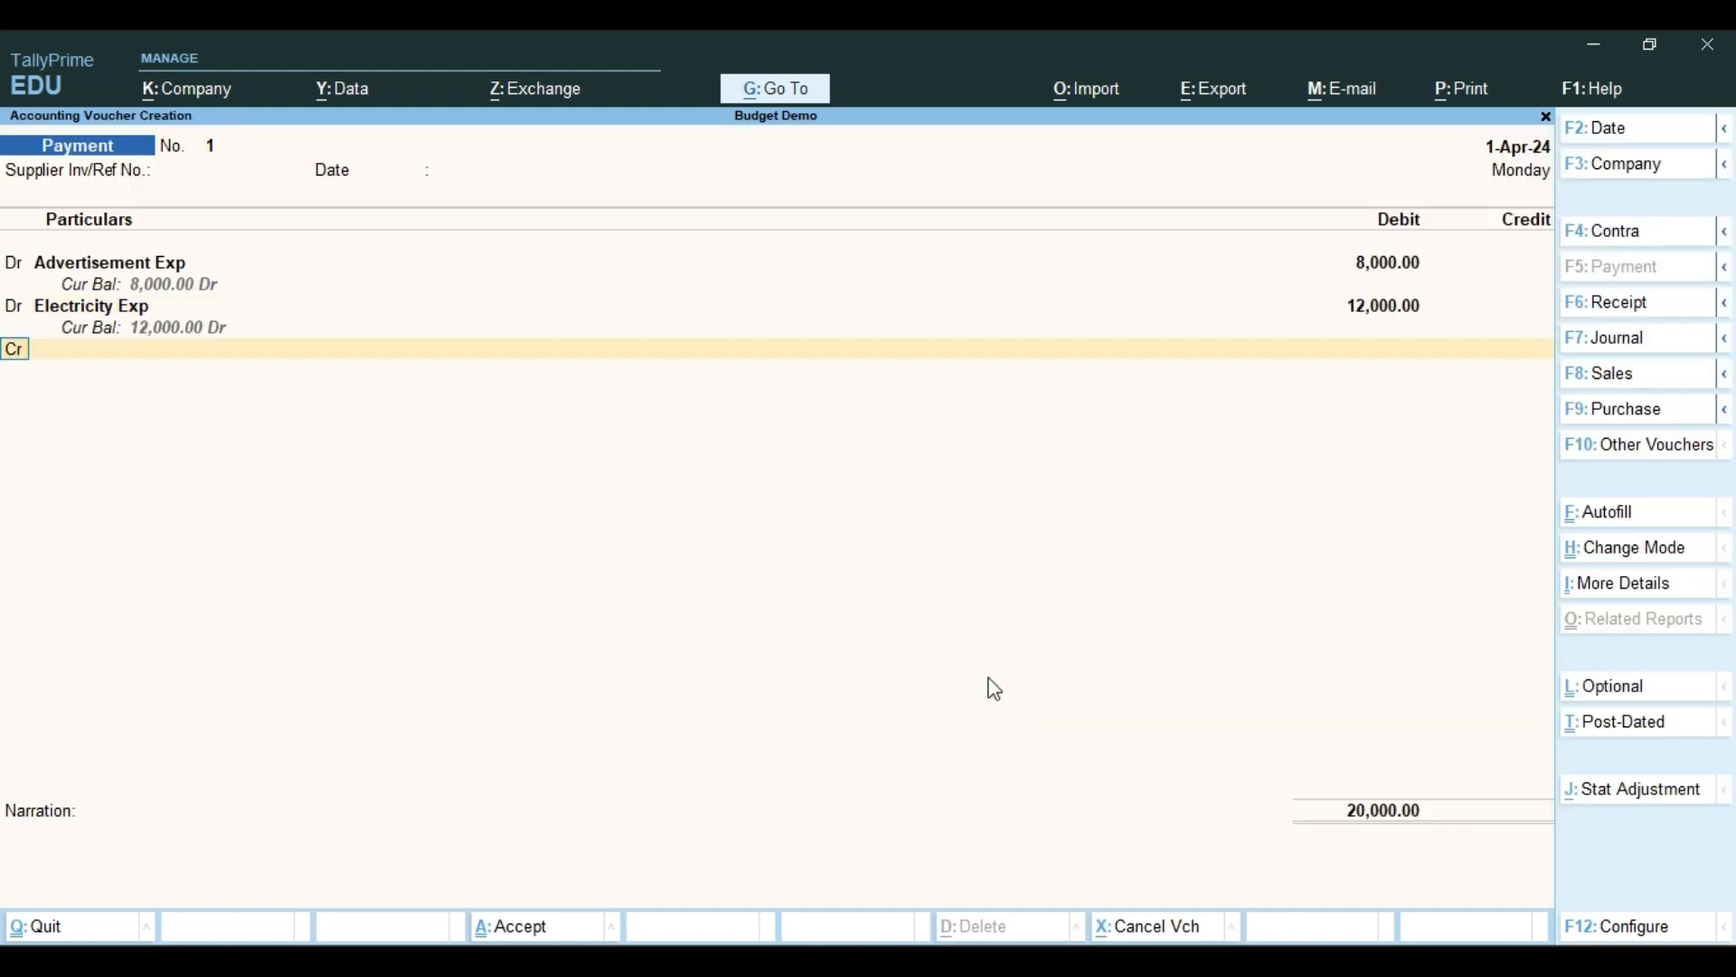
Add a third debit line to the payment voucher for Stationary Expt with the amount 800
{"action": "type", "text": "dr"}
{"action": "key", "text": "Return"}
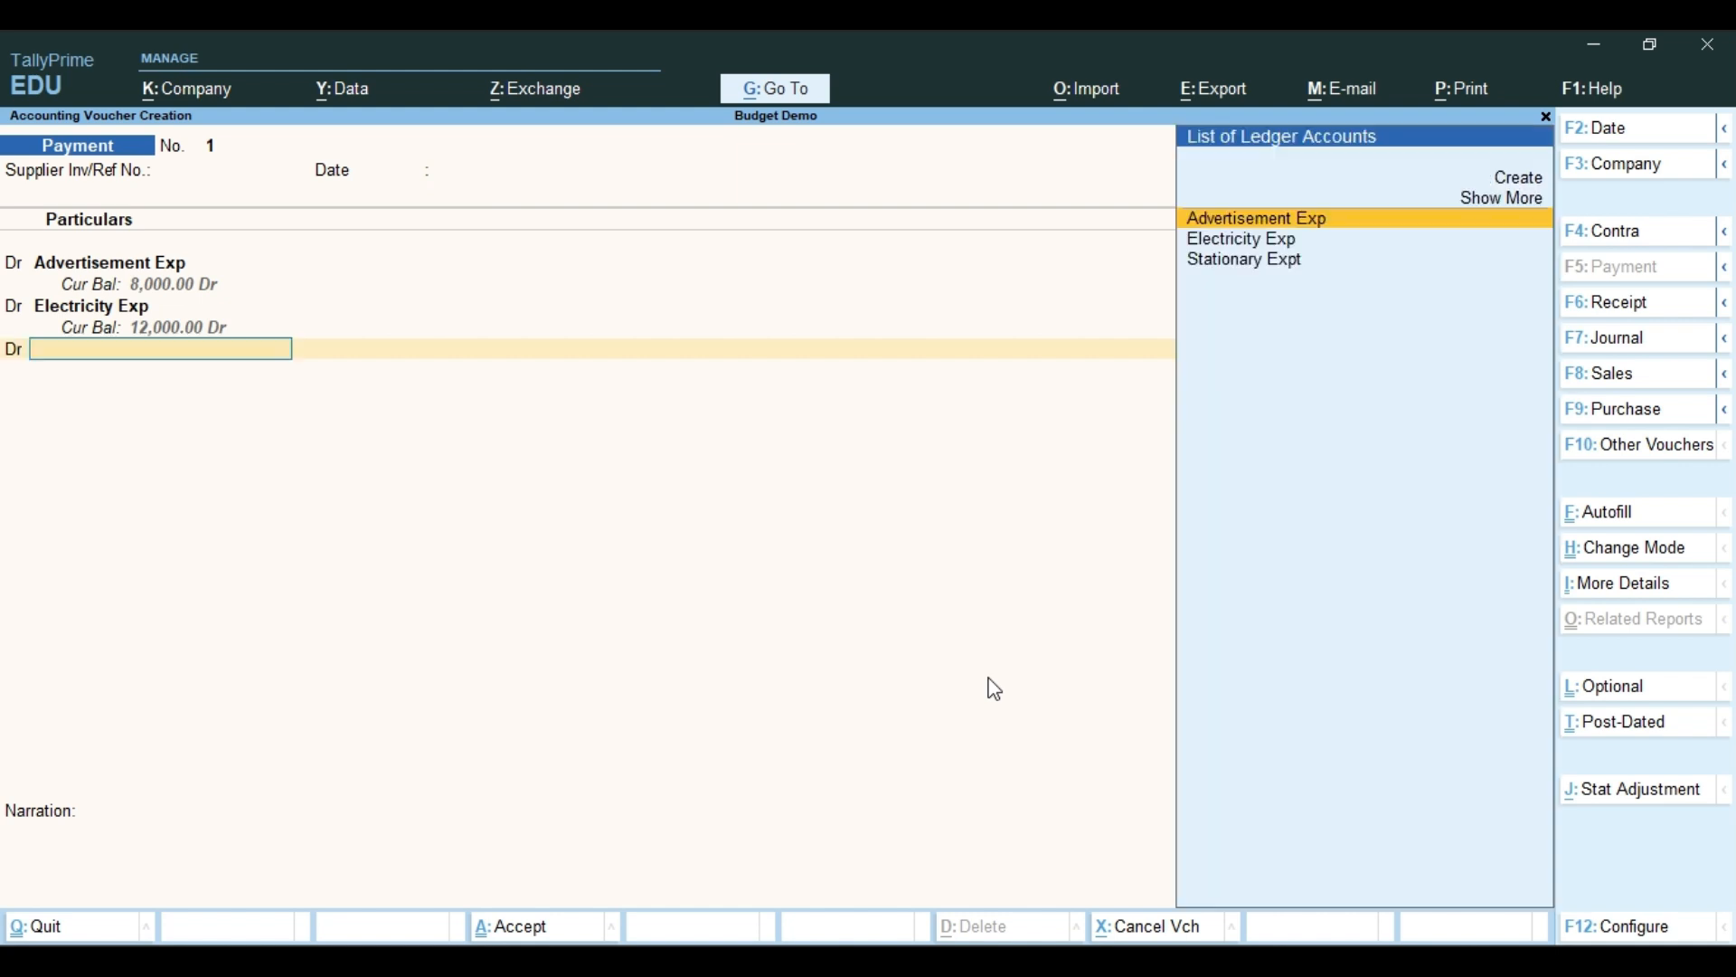
{"action": "key", "text": "Down"}
{"action": "key", "text": "Down"}
{"action": "key", "text": "Return"}
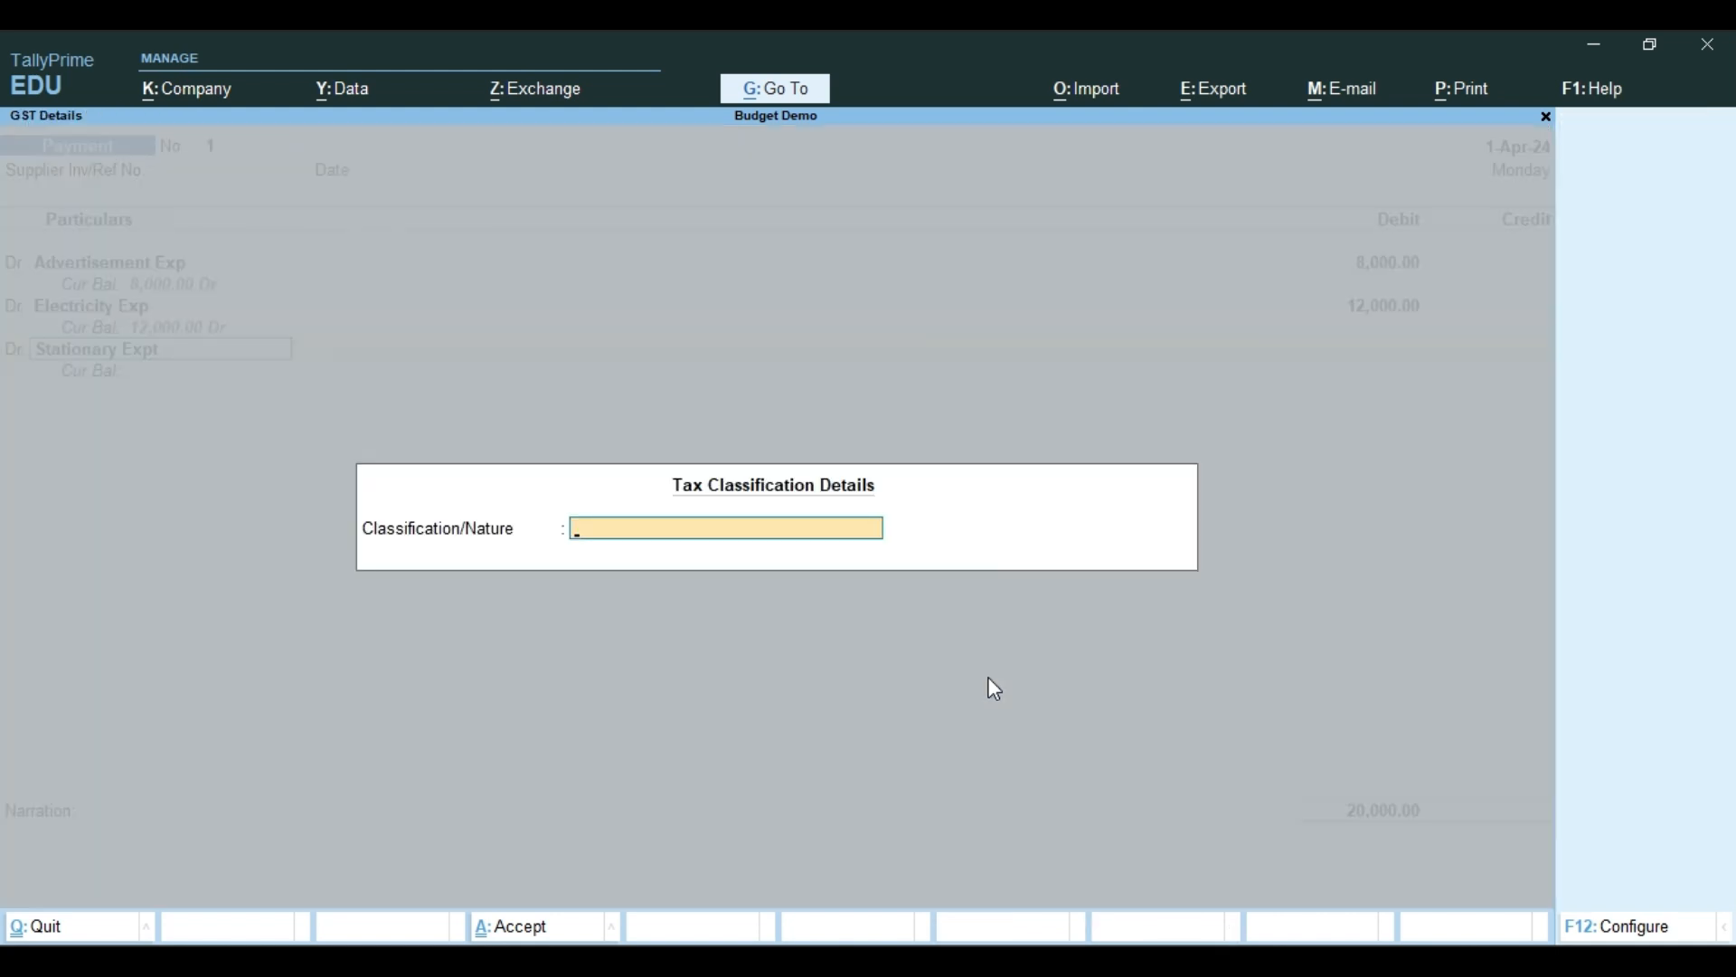
{"action": "key", "text": "Return"}
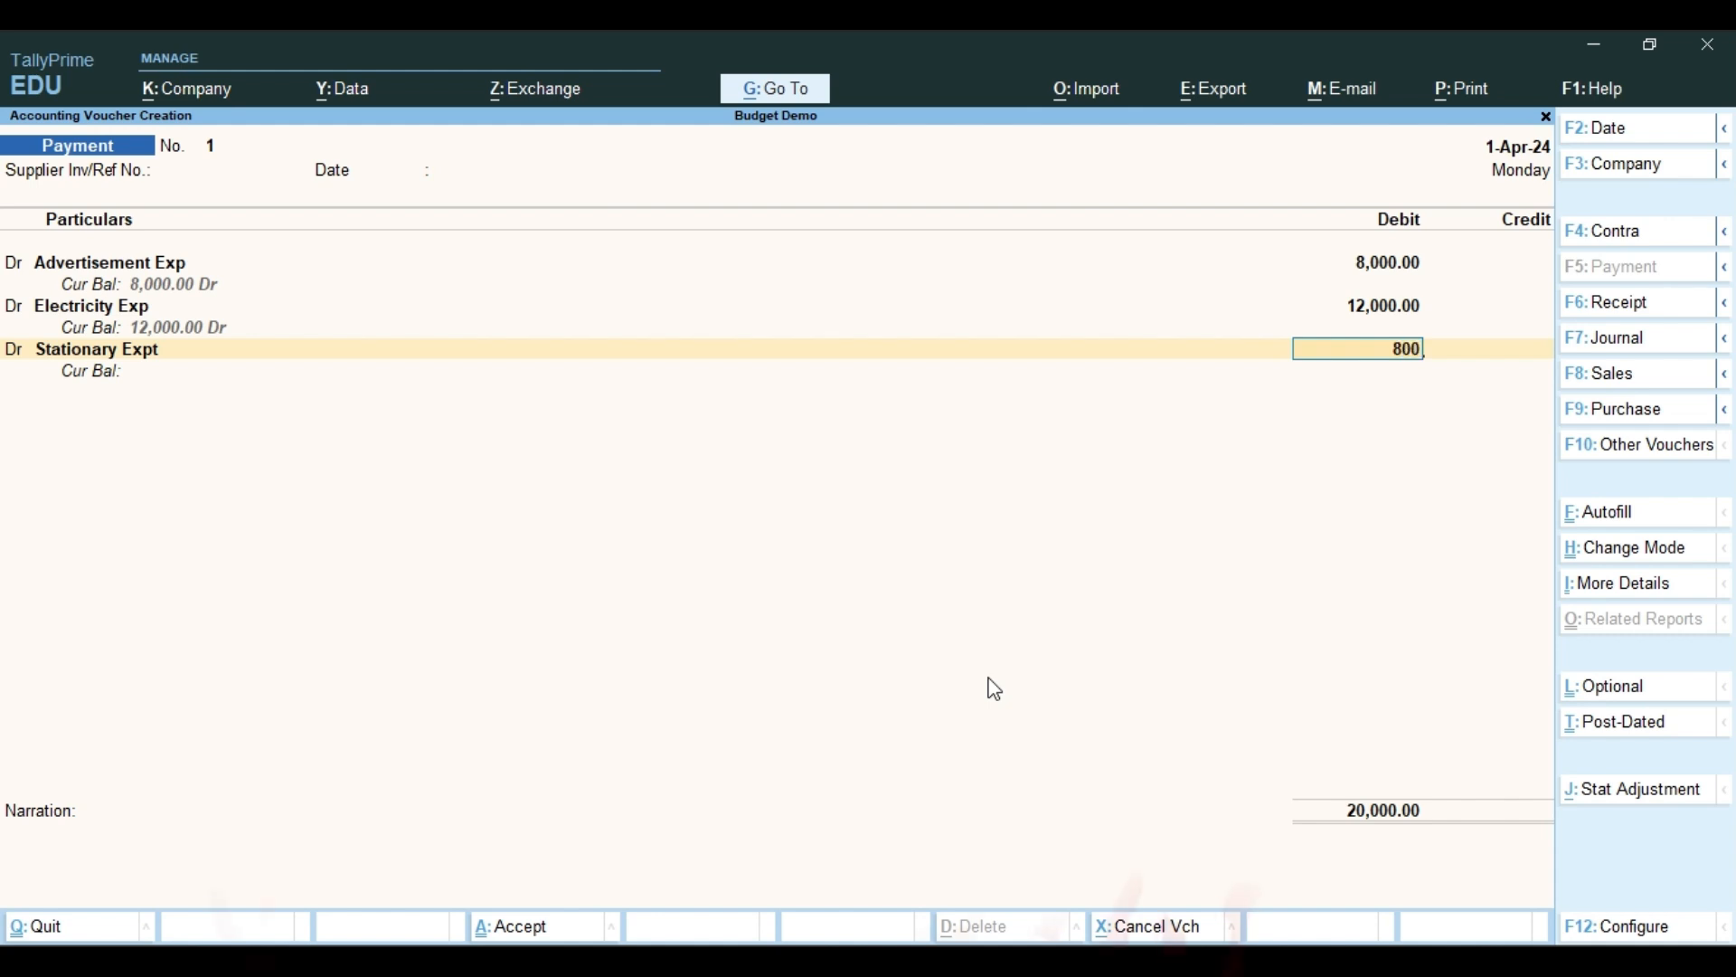
{"action": "key", "text": "Return"}
Credit Cash with 20,800, save the payment voucher without a narration, and leave voucher entry
{"action": "type", "text": "cr"}
{"action": "key", "text": "Return"}
{"action": "key", "text": "Down"}
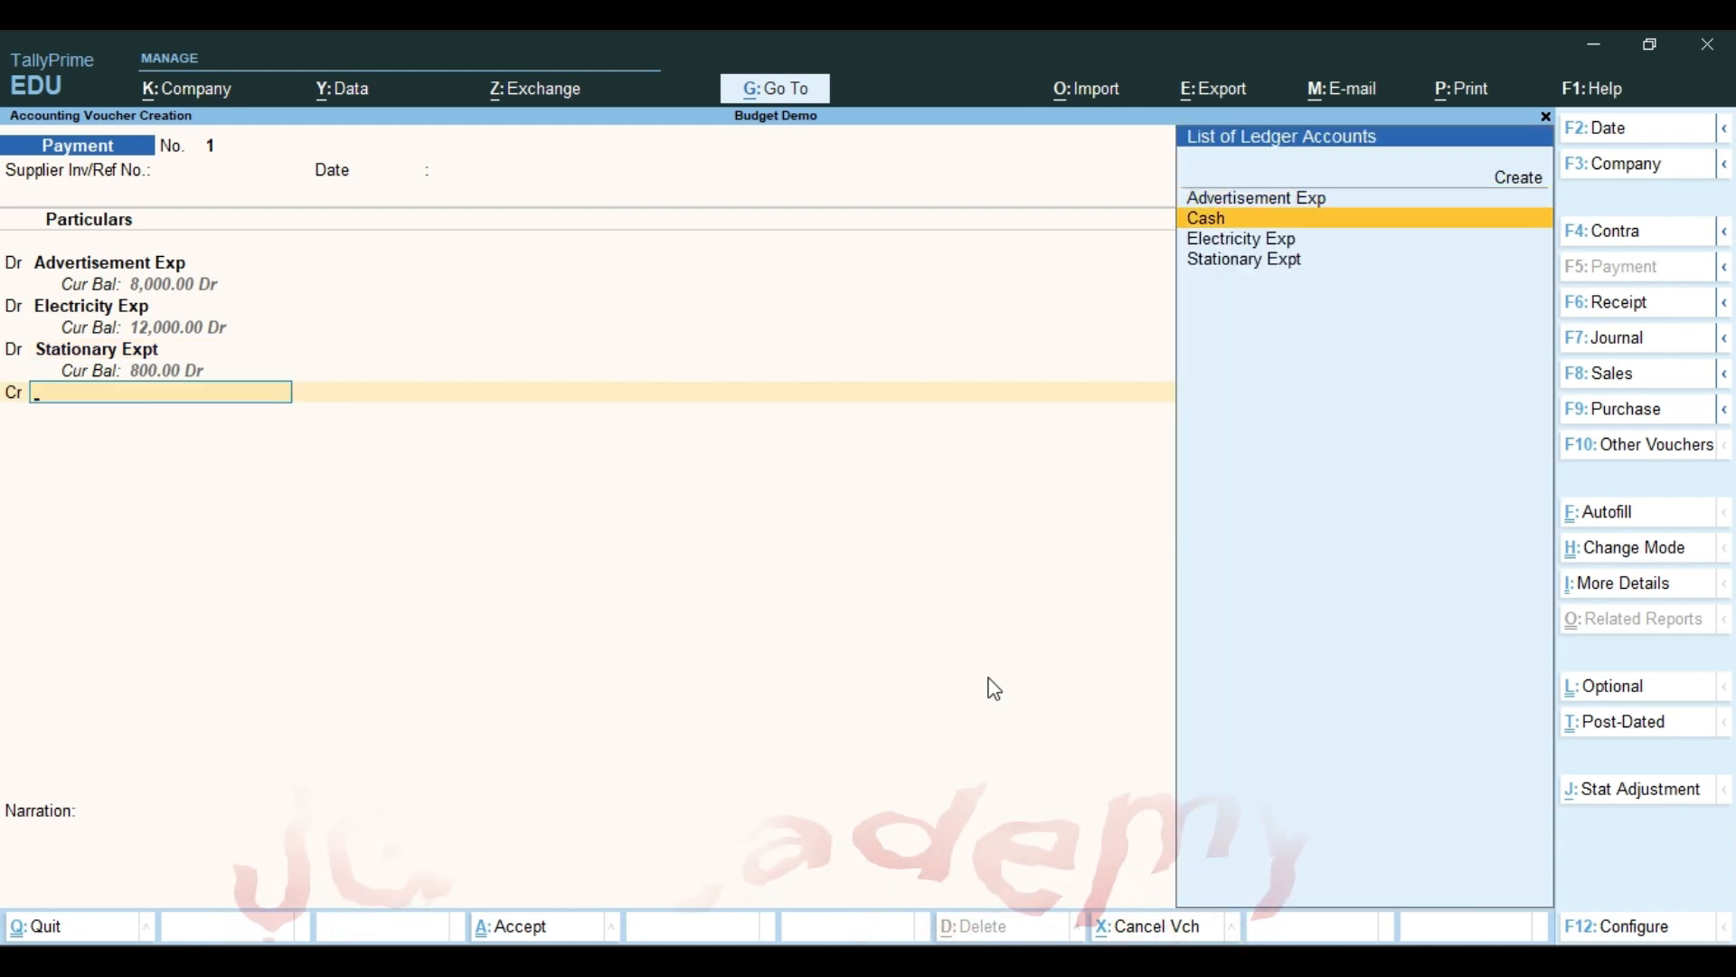
{"action": "key", "text": "Return"}
{"action": "key", "text": "Return"}
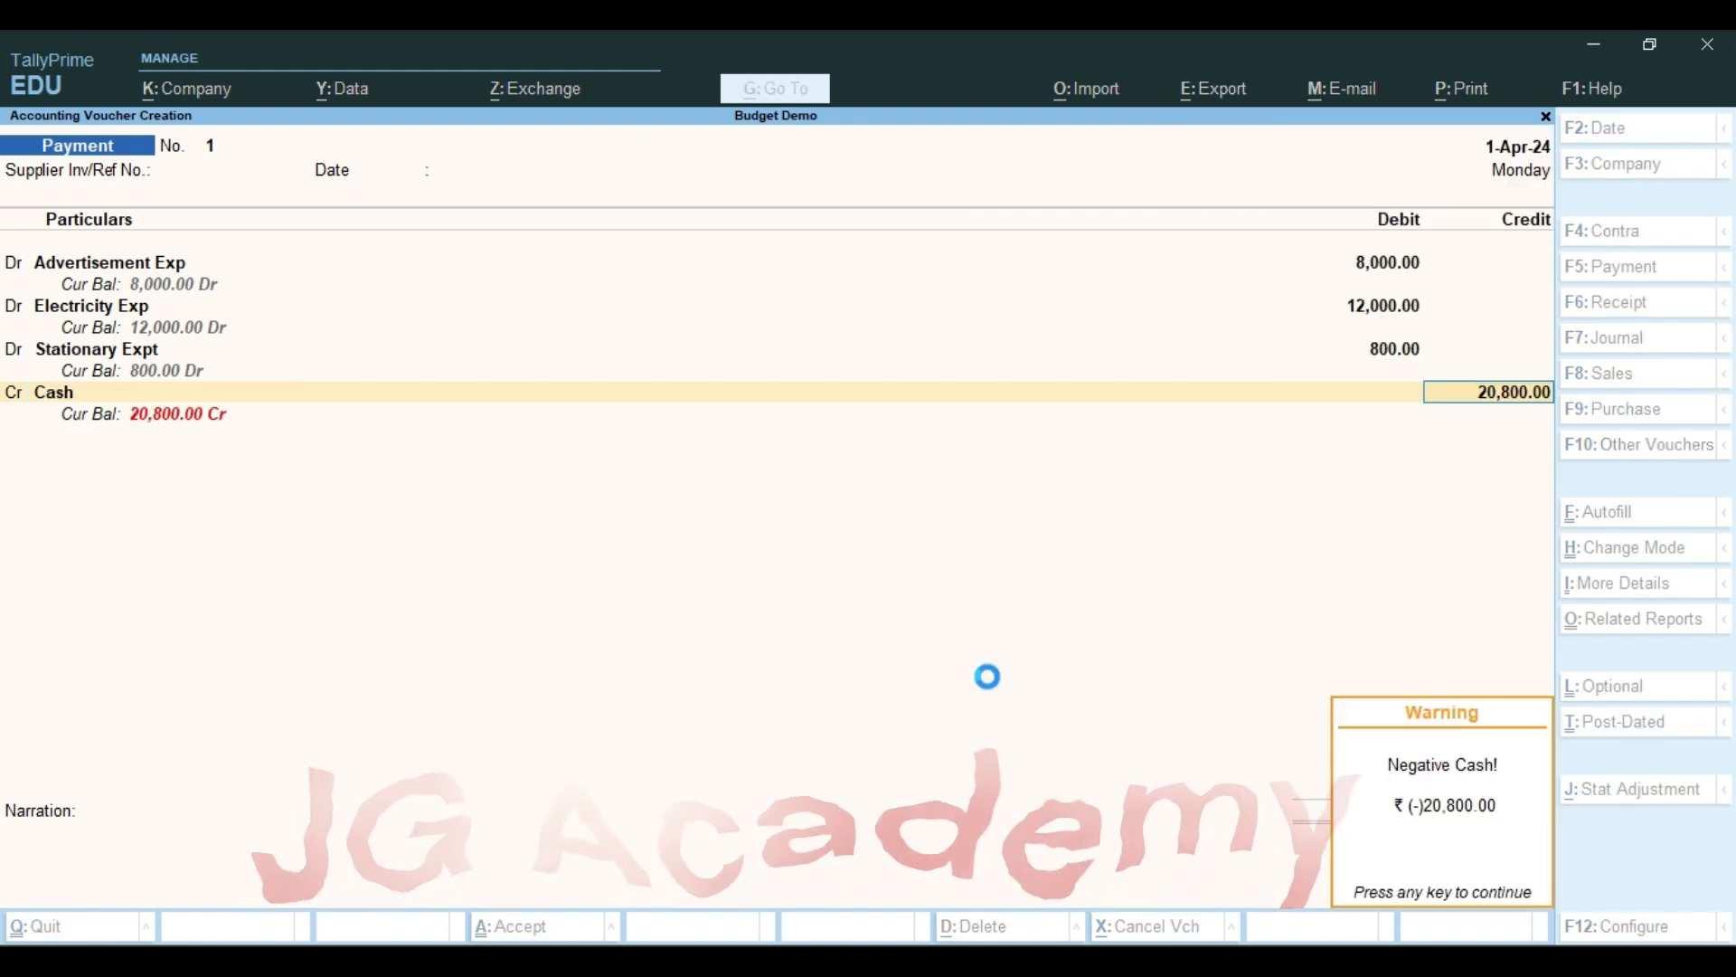
{"action": "key", "text": "Return"}
{"action": "key", "text": "Return"}
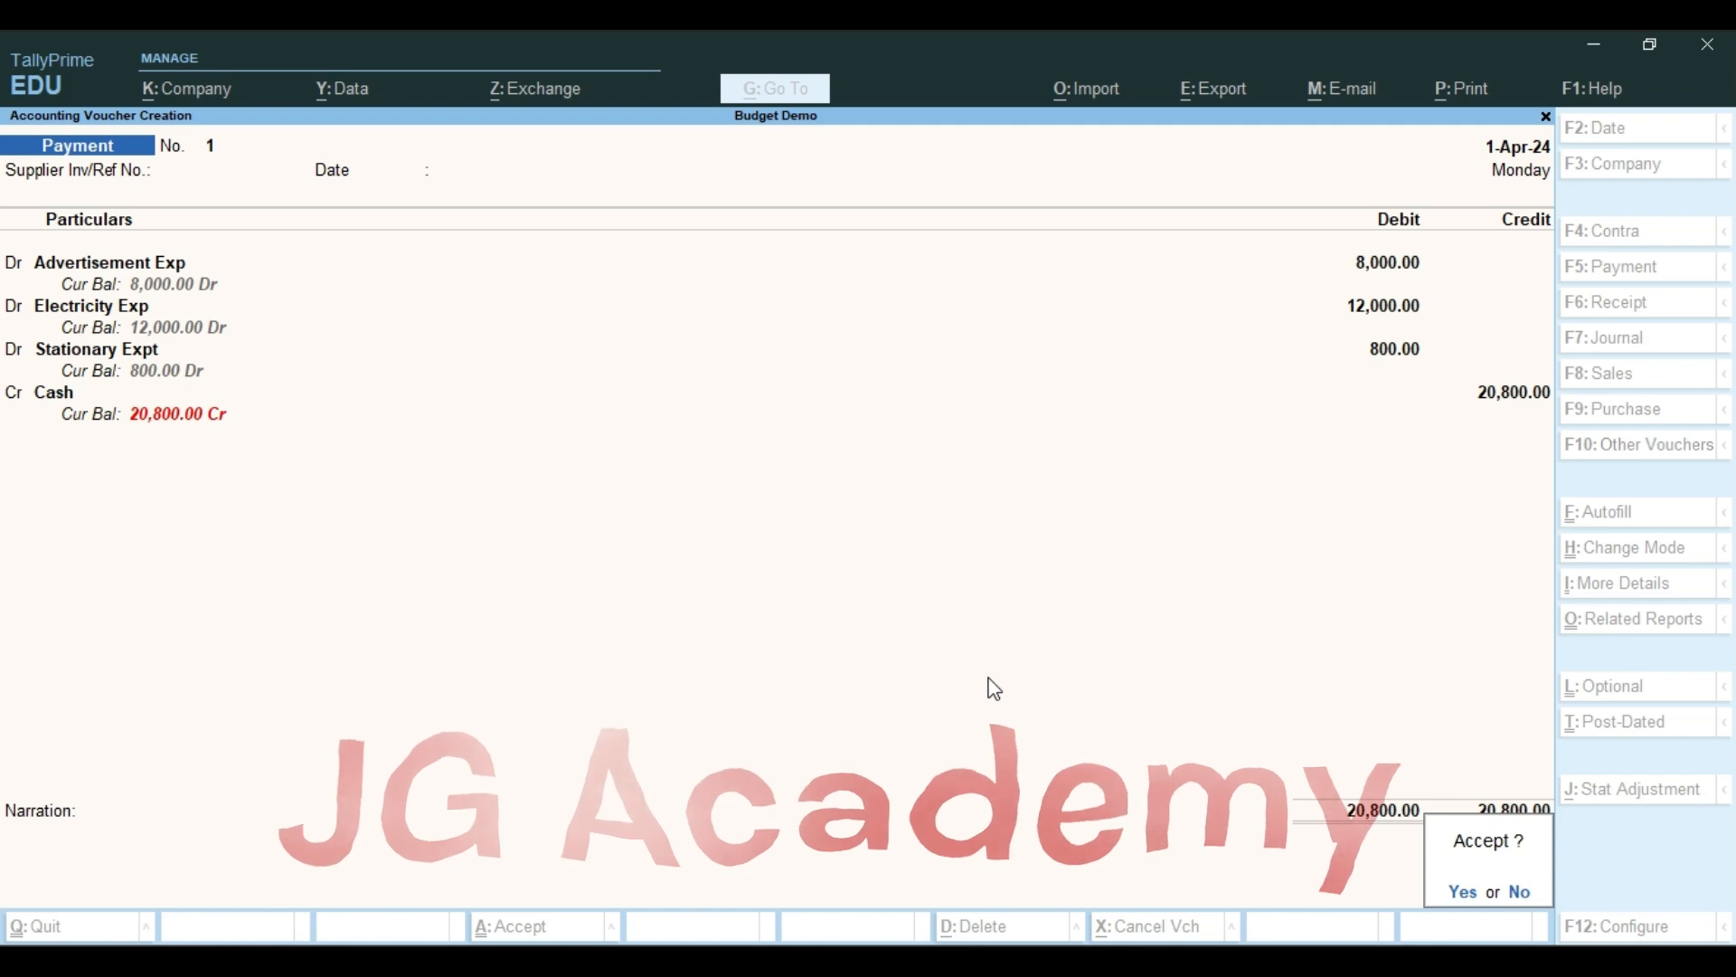
{"action": "key", "text": "Return"}
{"action": "key", "text": "Escape"}
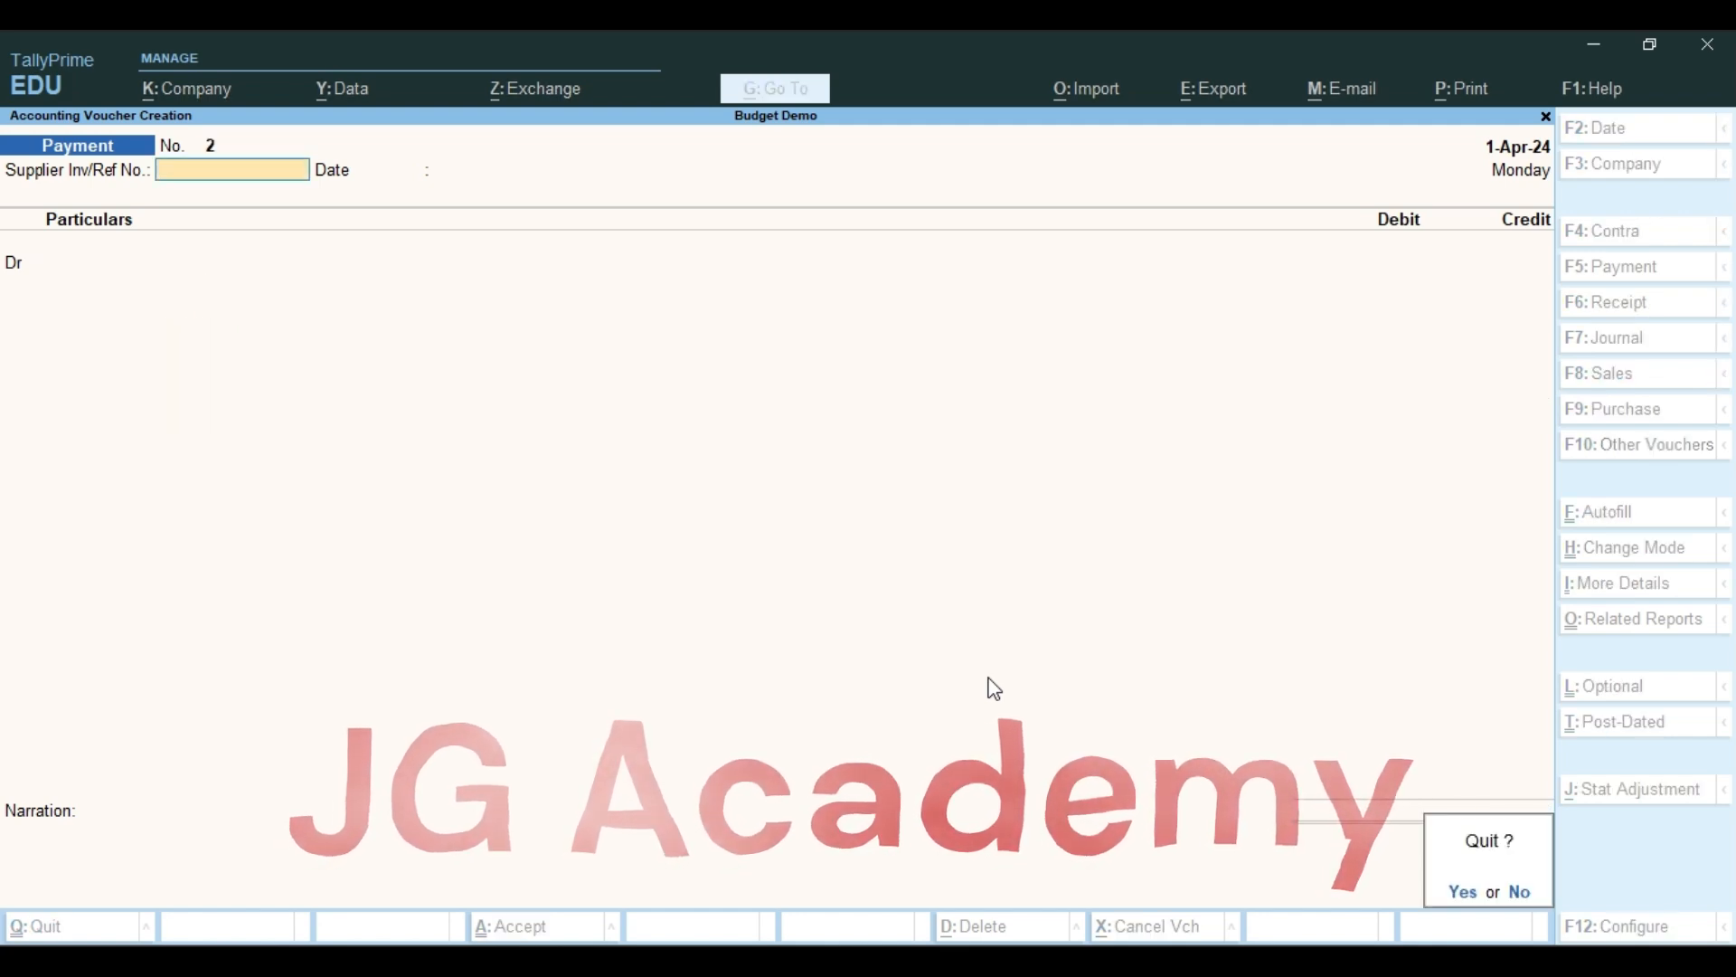
Switch to the Word notes and read the instructions for adding a new column to the profit and loss report
{"action": "key", "text": "alt+Tab"}
{"action": "scroll", "coordinate": [1016, 609], "scroll_direction": "down", "scroll_amount": 4}
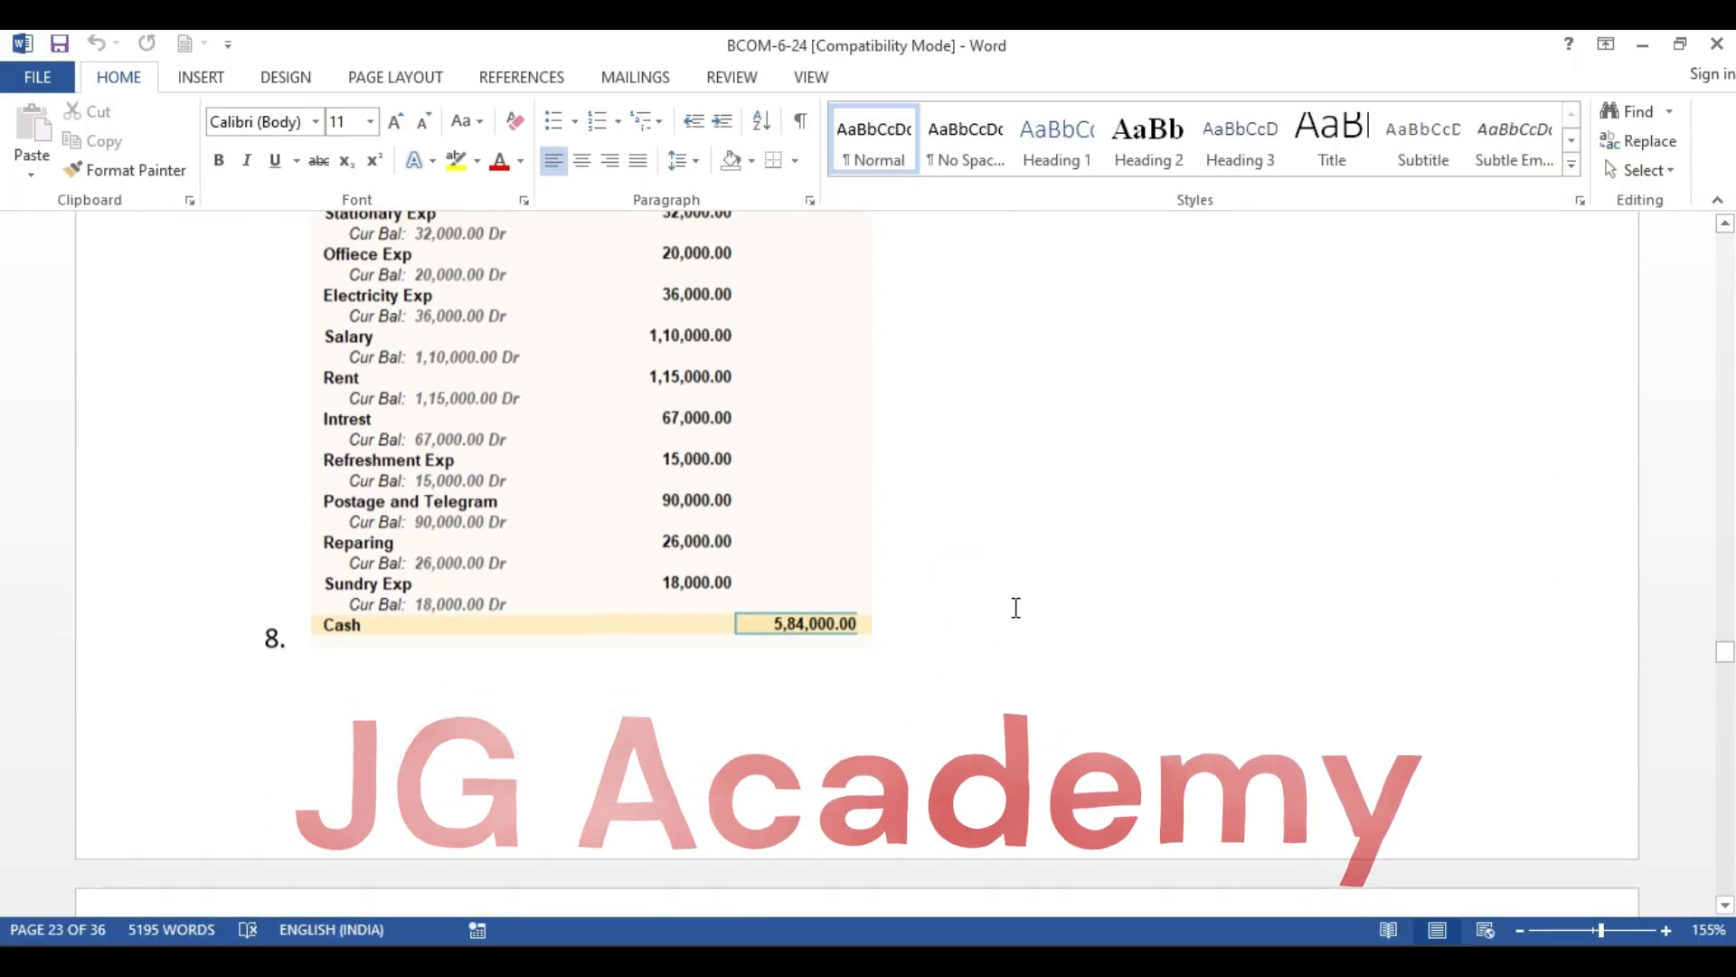
{"action": "scroll", "coordinate": [1015, 608], "scroll_direction": "down", "scroll_amount": 6}
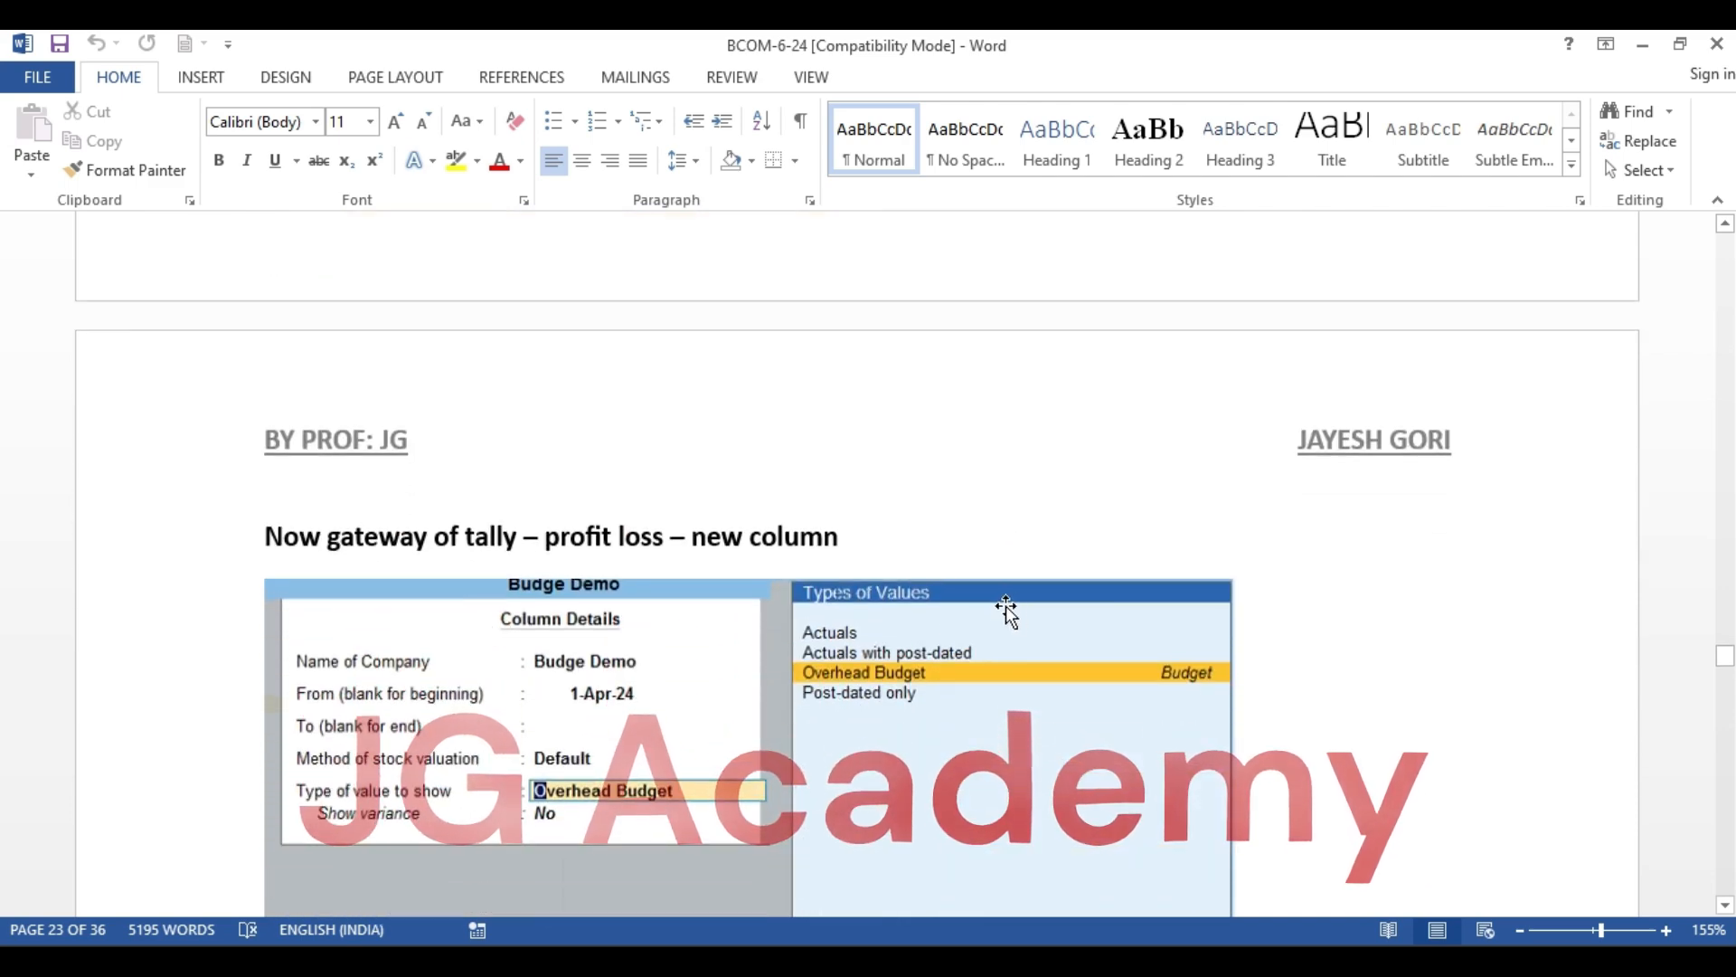
{"action": "scroll", "coordinate": [1007, 610], "scroll_direction": "down", "scroll_amount": 2}
{"action": "left_click", "coordinate": [261, 367]}
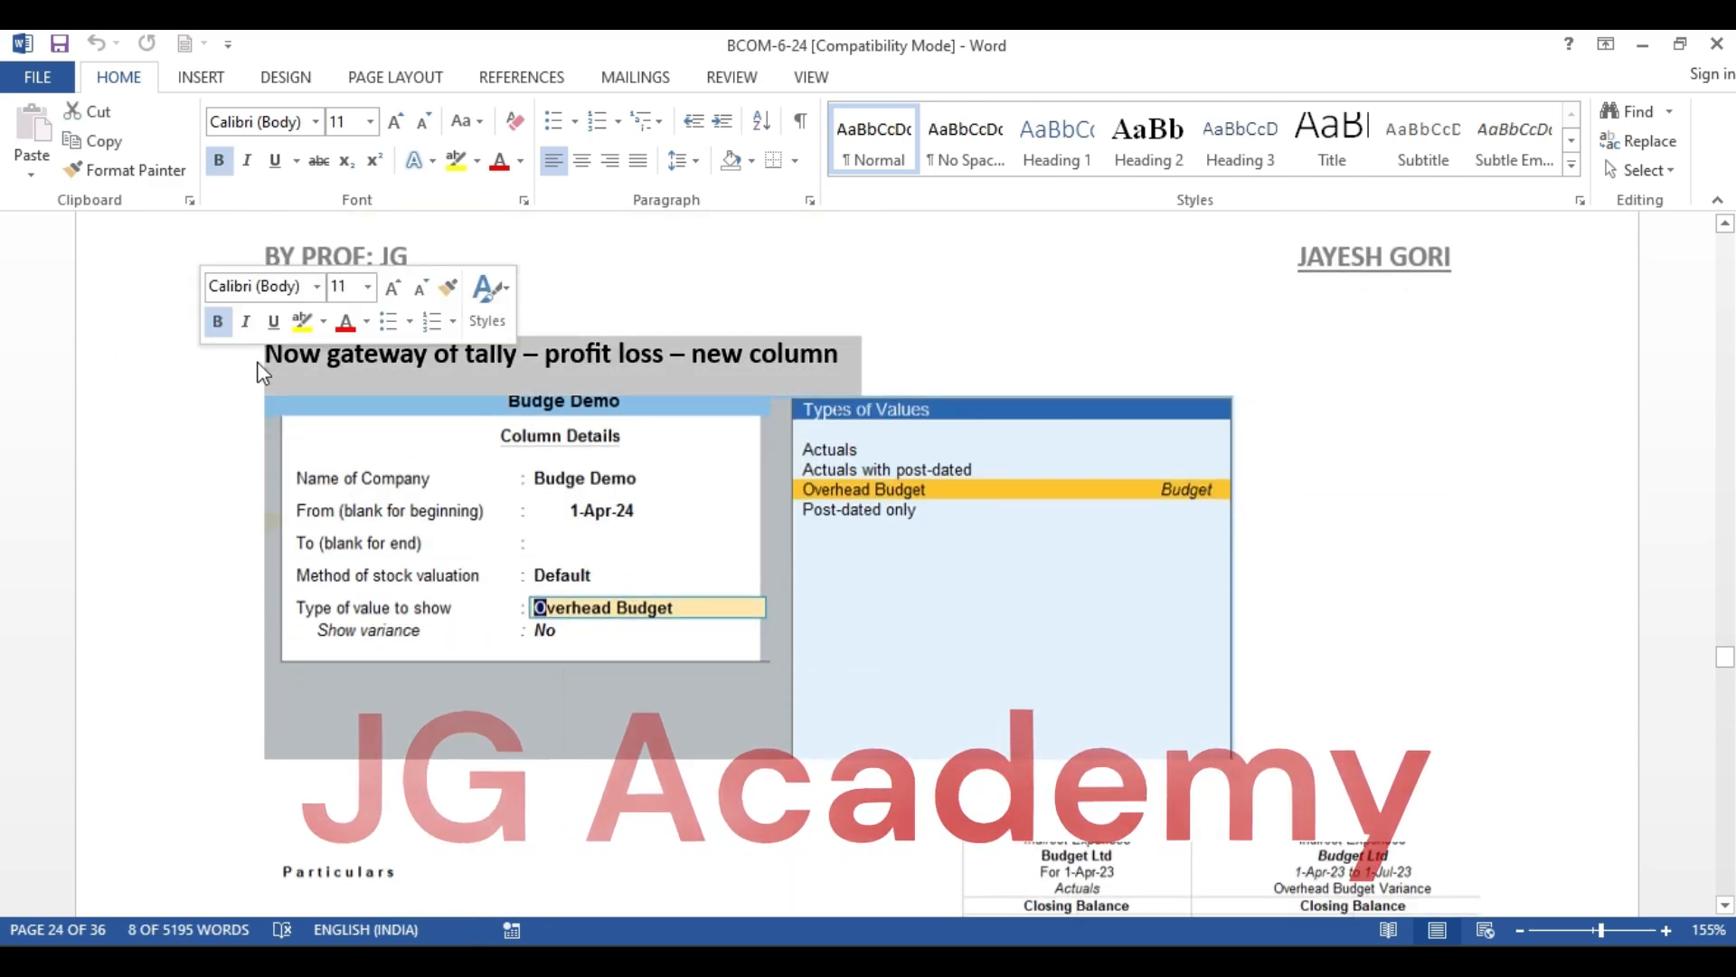
{"action": "left_click", "coordinate": [322, 363]}
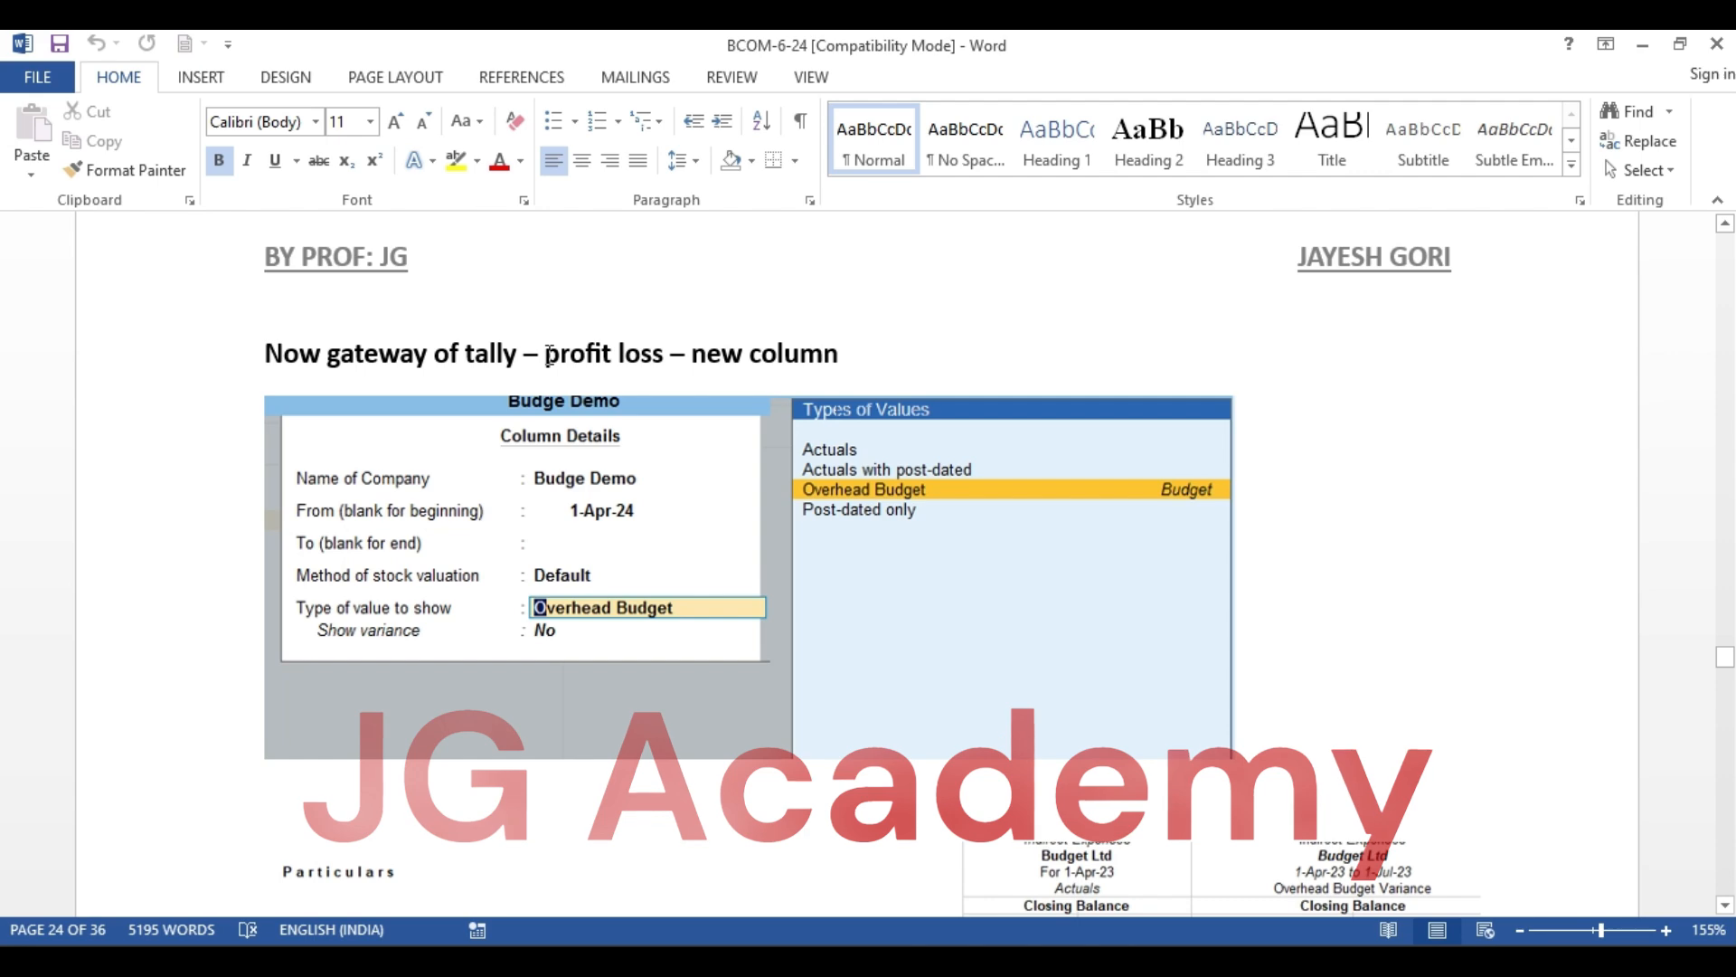
{"action": "left_click_drag", "start_coordinate": [549, 355], "coordinate": [645, 342]}
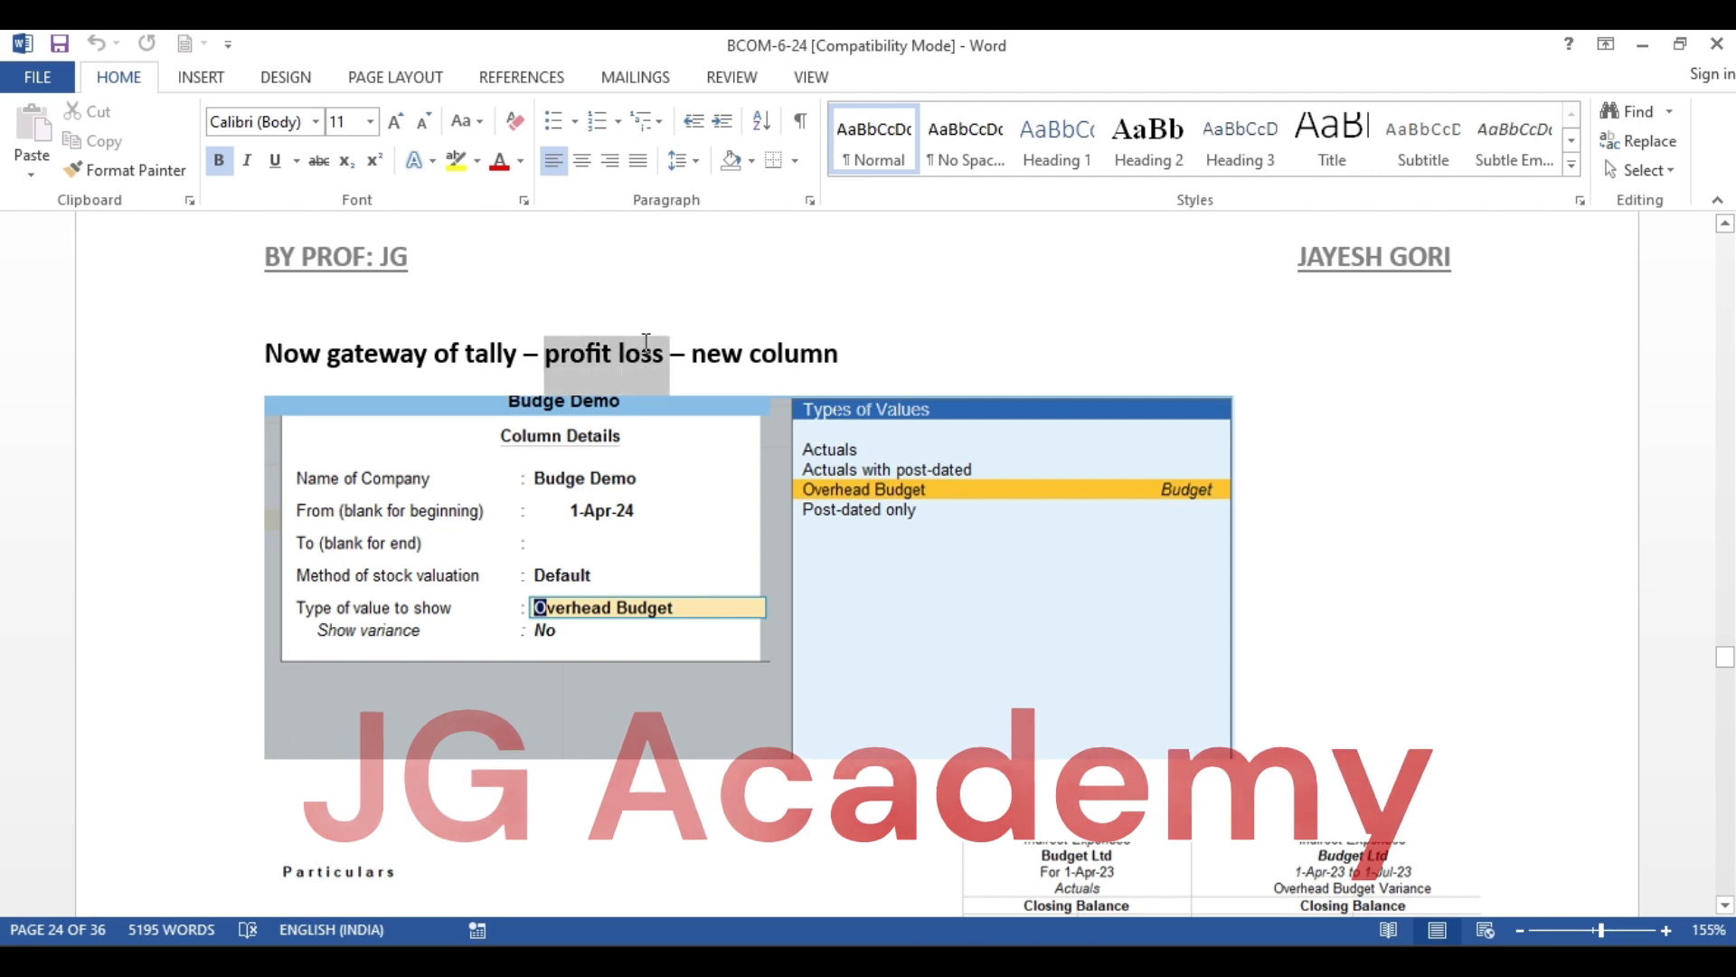
Switch back to TallyPrime and open the Profit & Loss A/c report
{"action": "key", "text": "alt+Tab"}
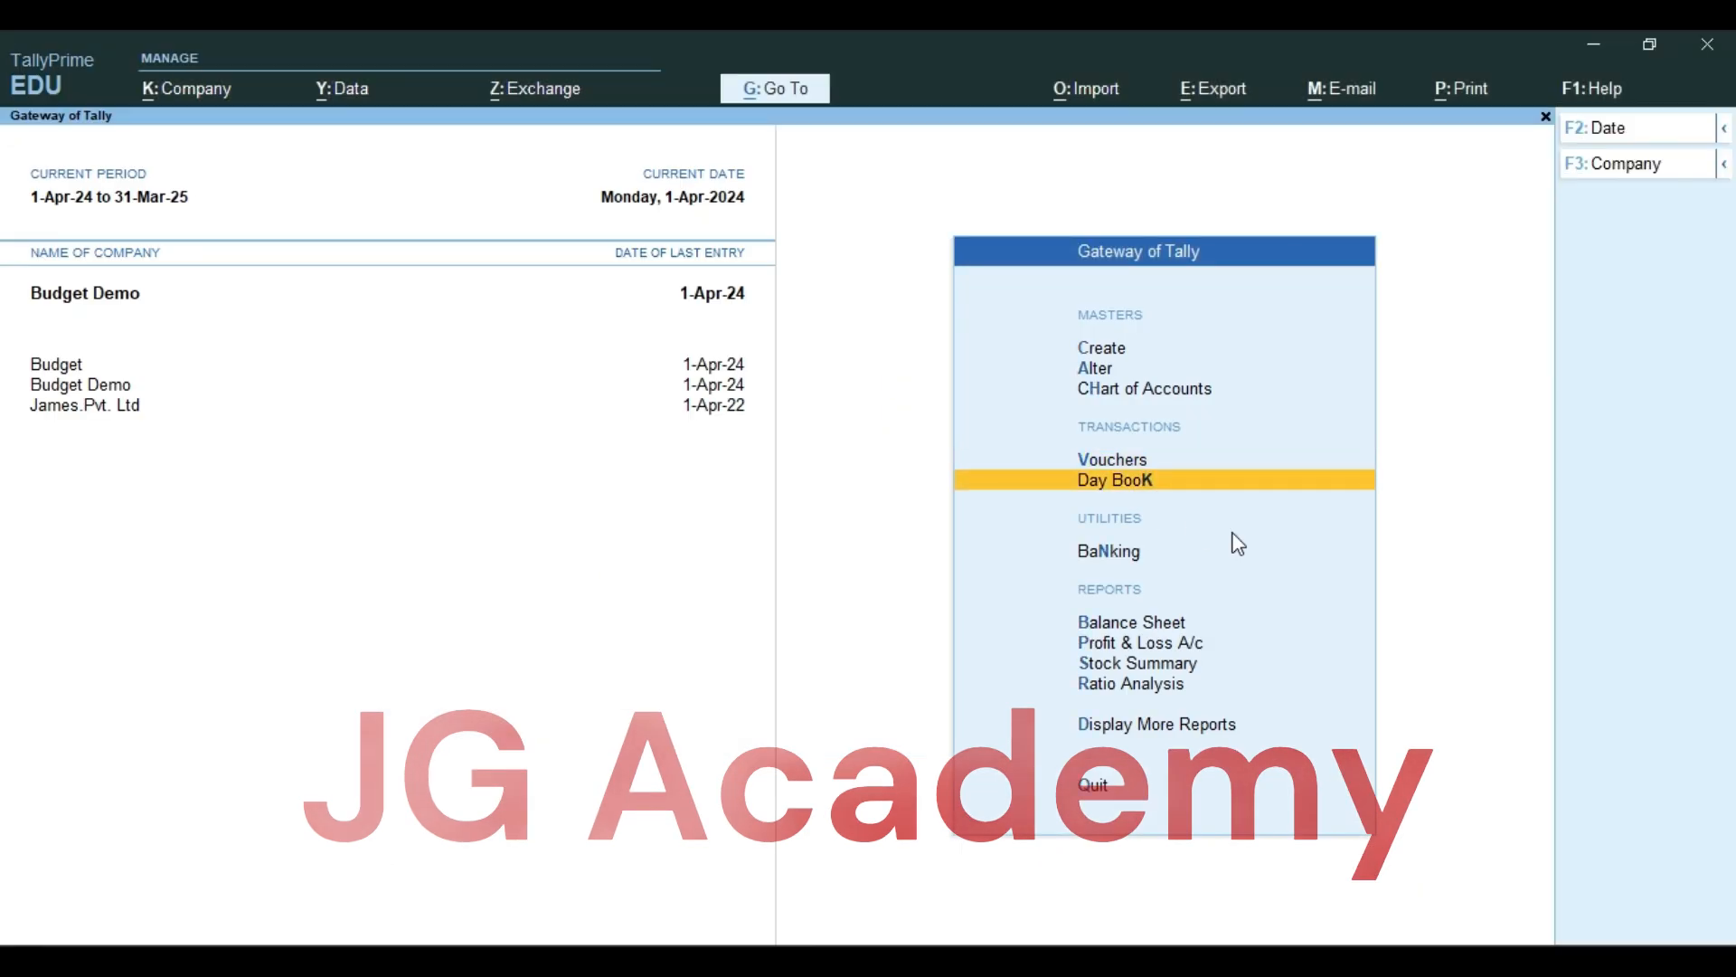
{"action": "key", "text": "Down"}
{"action": "key", "text": "Down"}
{"action": "key", "text": "Down"}
{"action": "key", "text": "Return"}
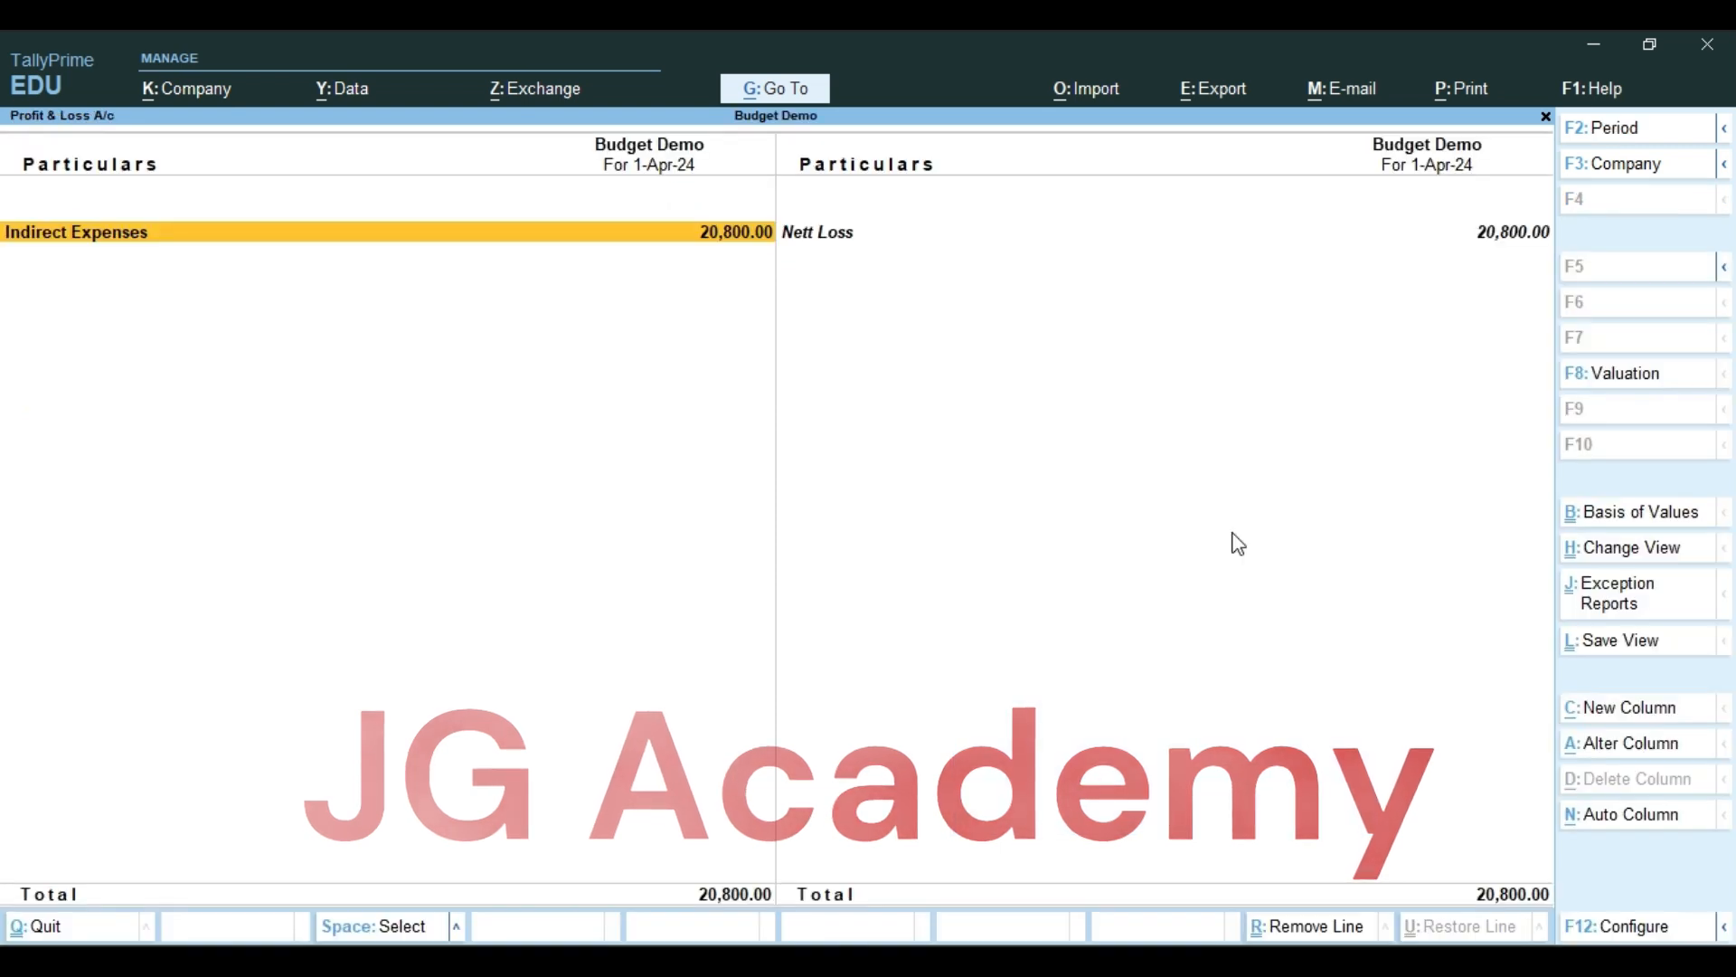
Add a Profit & Loss column for Budget Demo from 1-Apr-24 showing Overhead Budget values, with default stock valuation and Show variance set to No
{"action": "left_click", "coordinate": [1623, 716]}
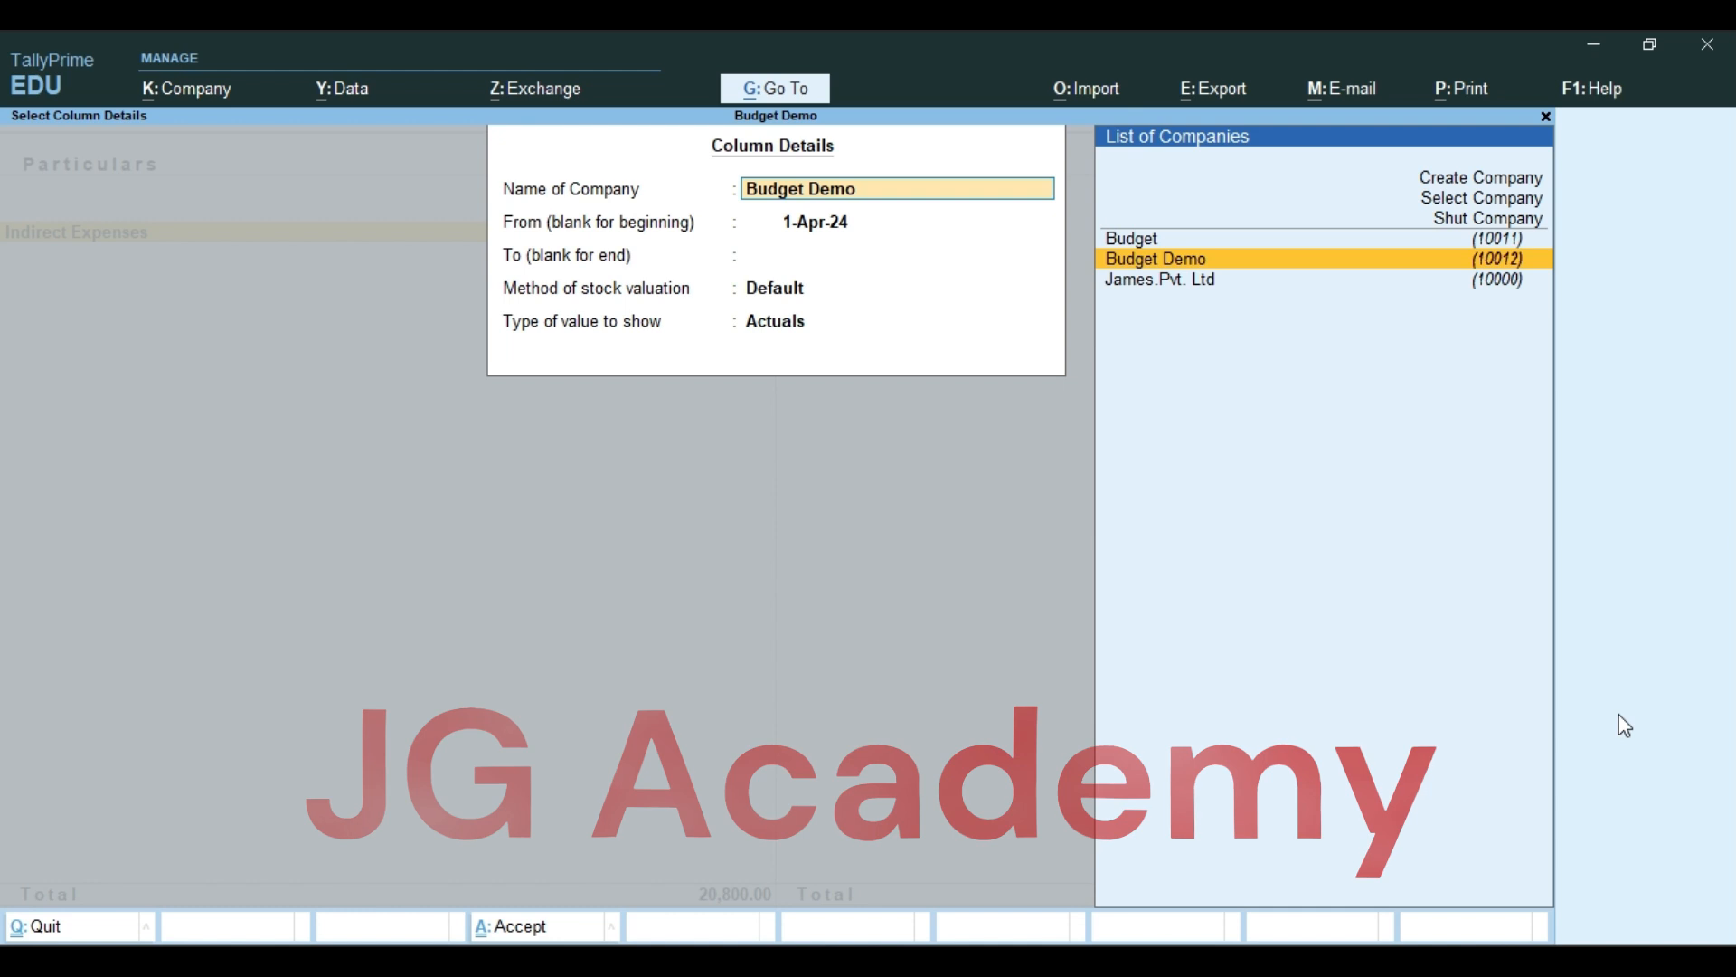
{"action": "key", "text": "Return"}
{"action": "key", "text": "Return"}
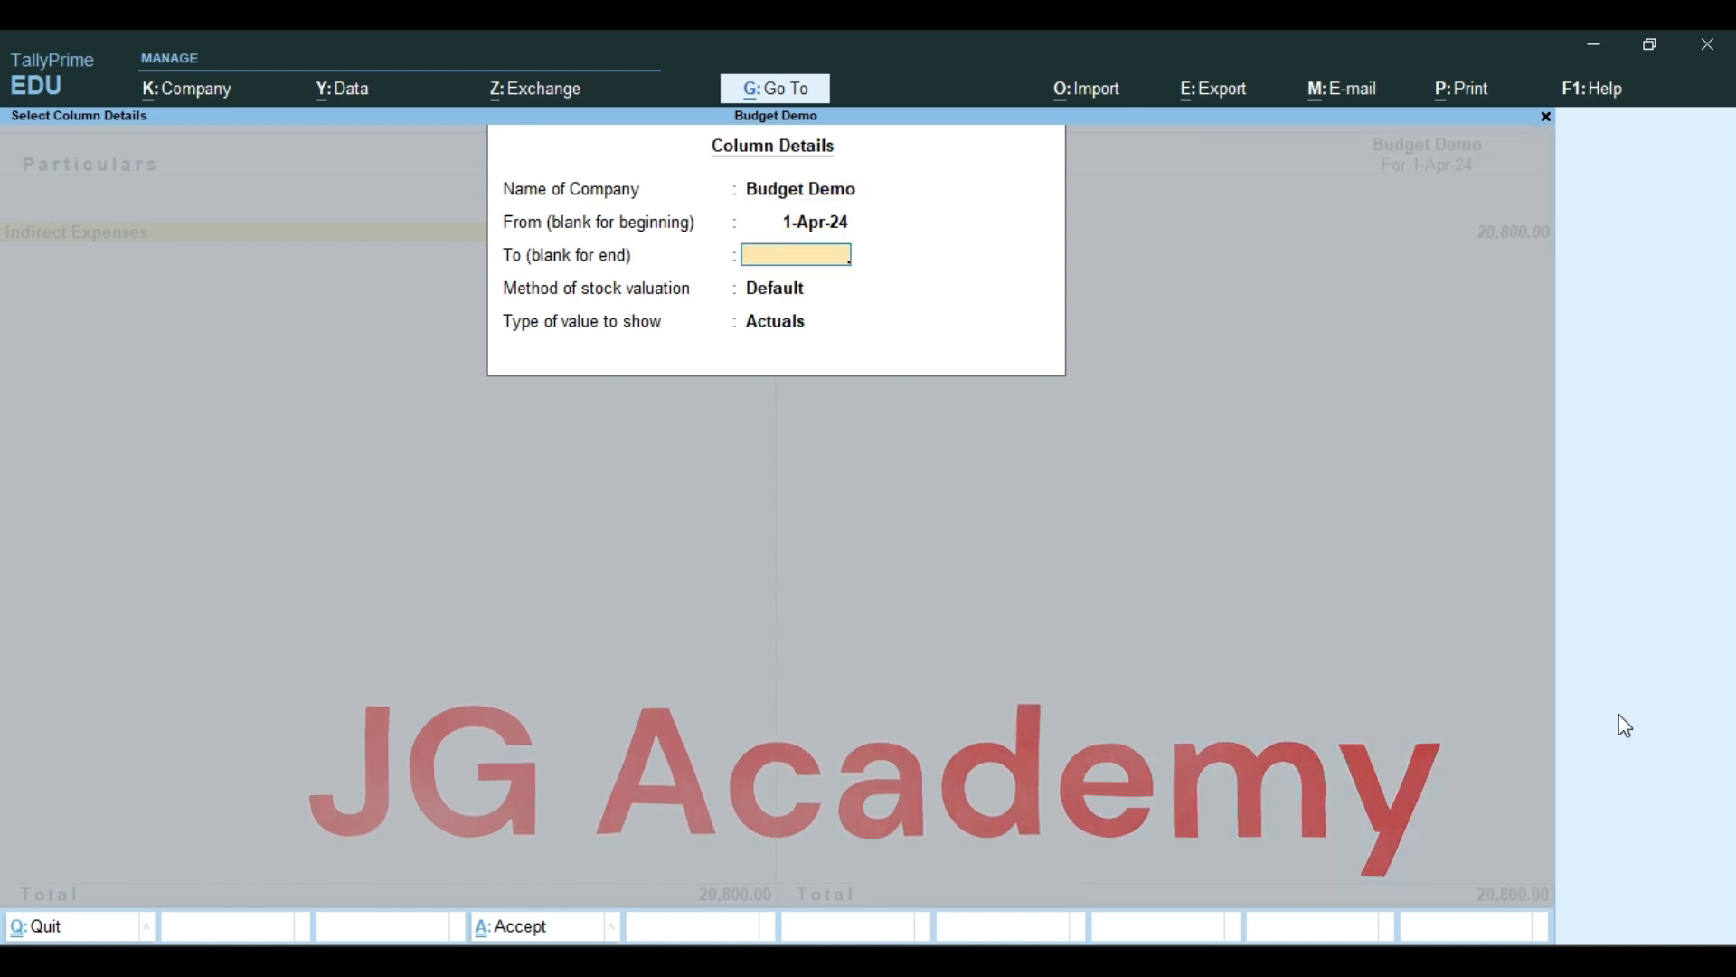
{"action": "key", "text": "Return"}
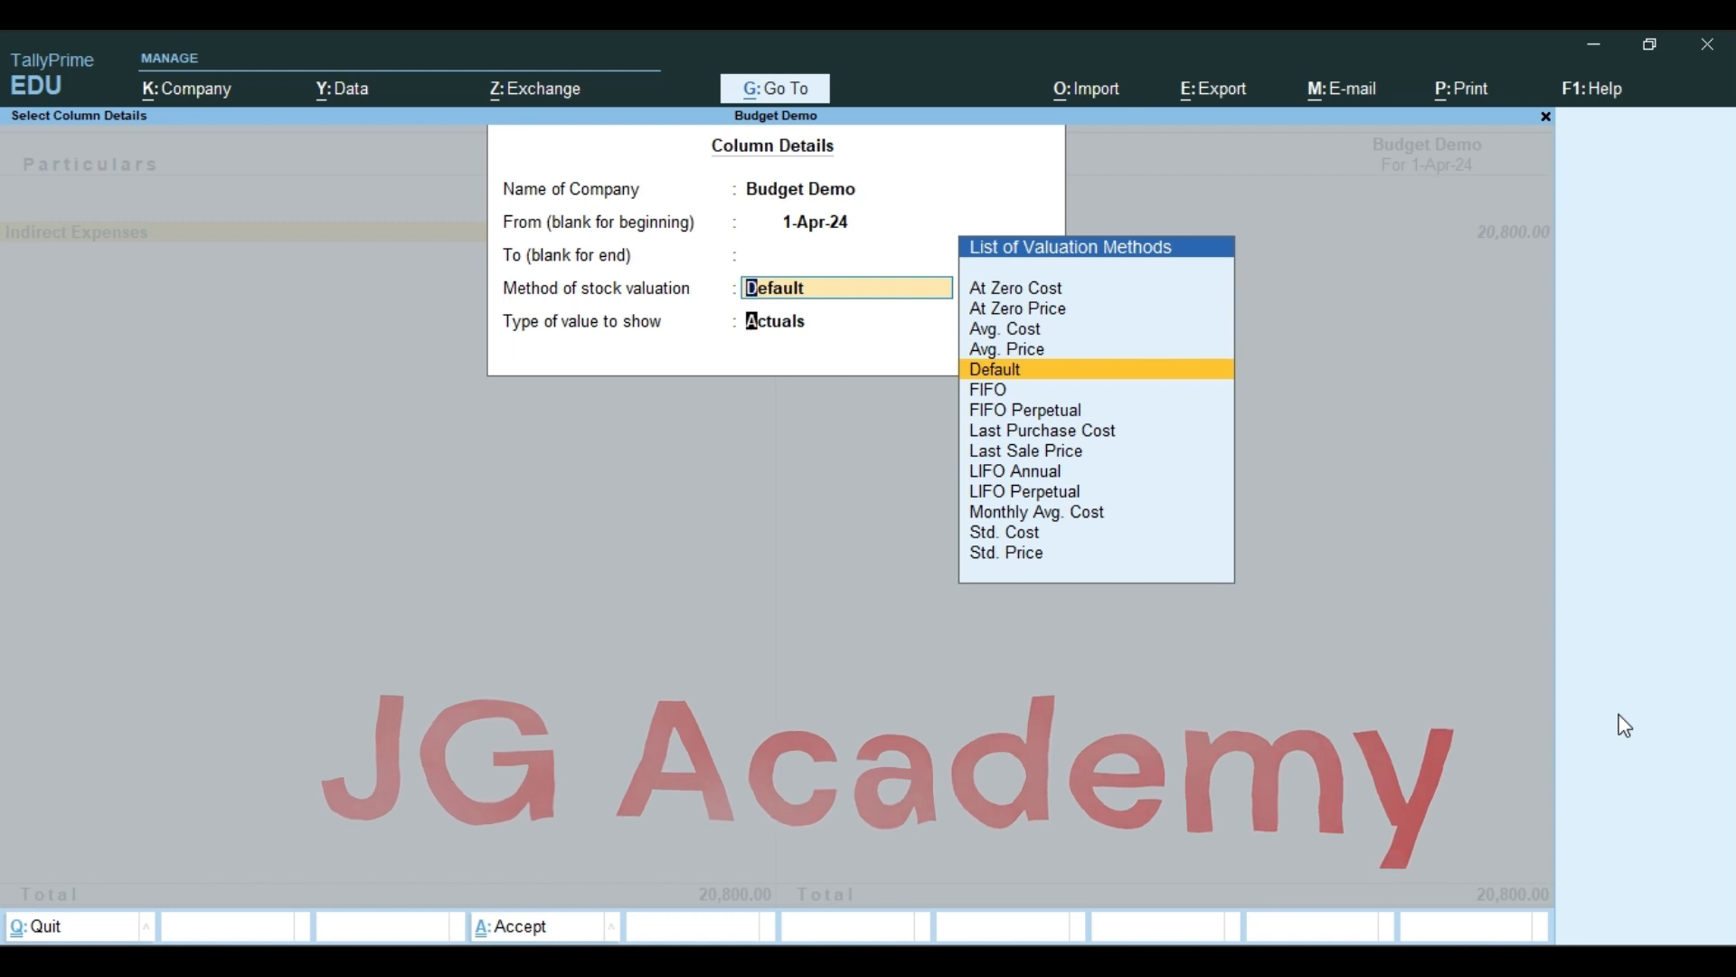
{"action": "key", "text": "Return"}
{"action": "key", "text": "Down"}
{"action": "key", "text": "Down"}
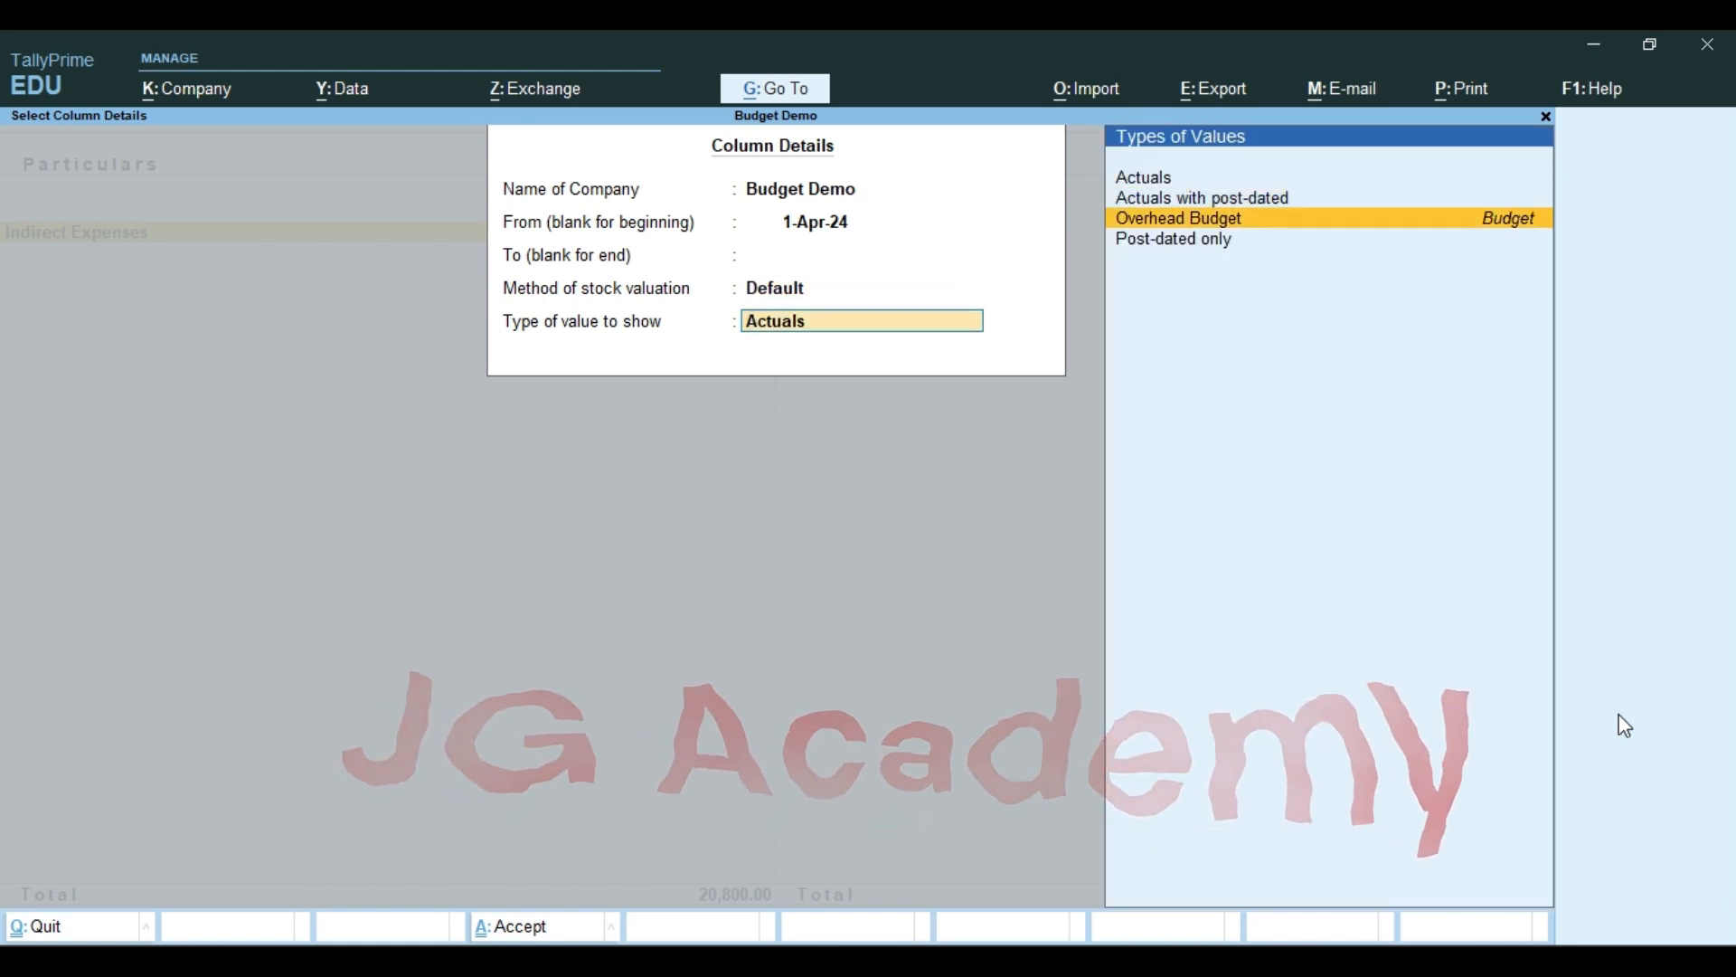
{"action": "key", "text": "Return"}
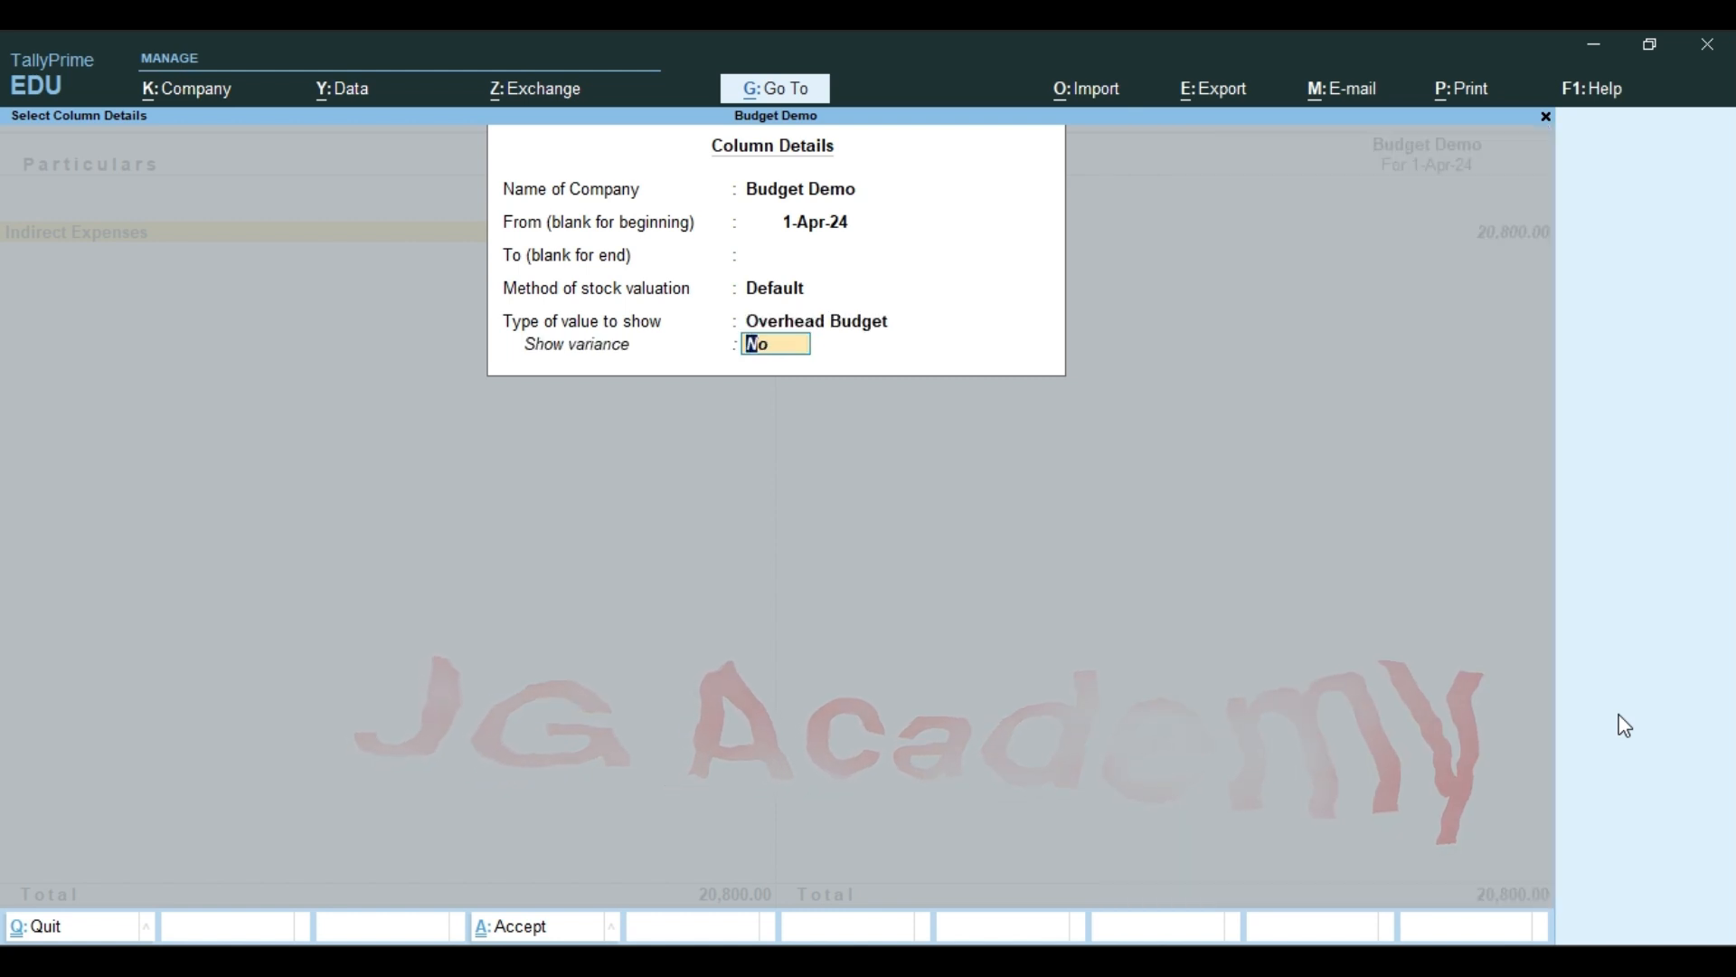
{"action": "key", "text": "Return"}
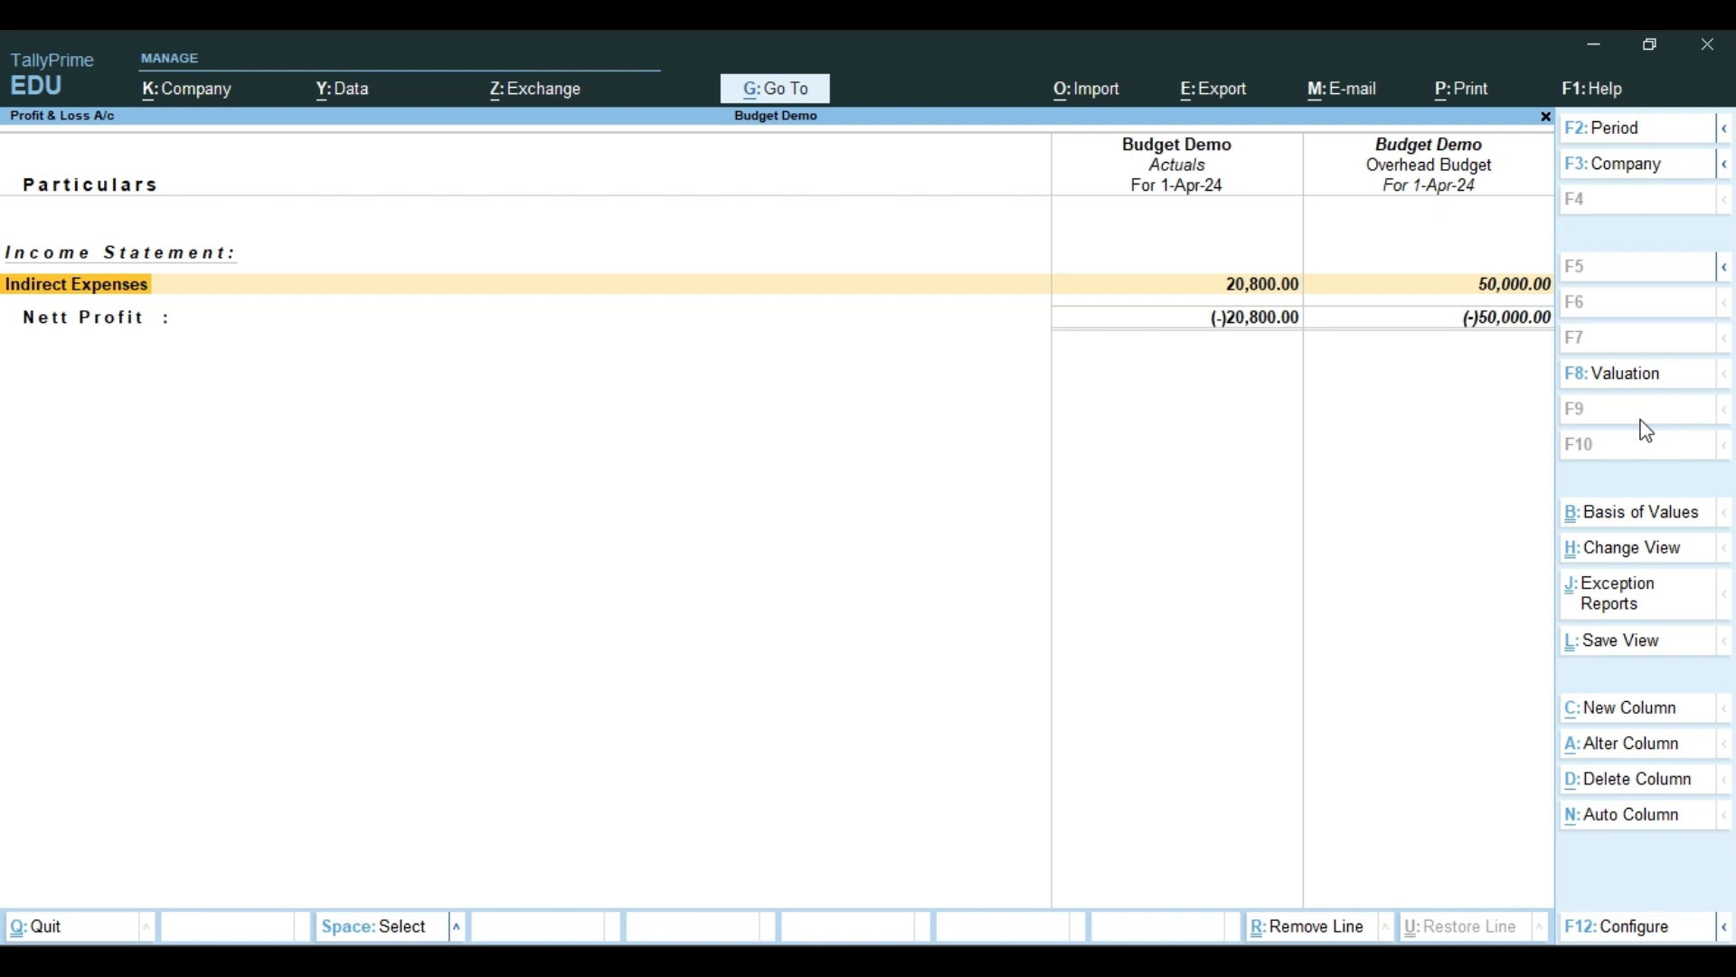
Open the Indirect Expenses group summary and compare each ledger's actual amount with its Overhead Budget amount
{"action": "key", "text": "Return"}
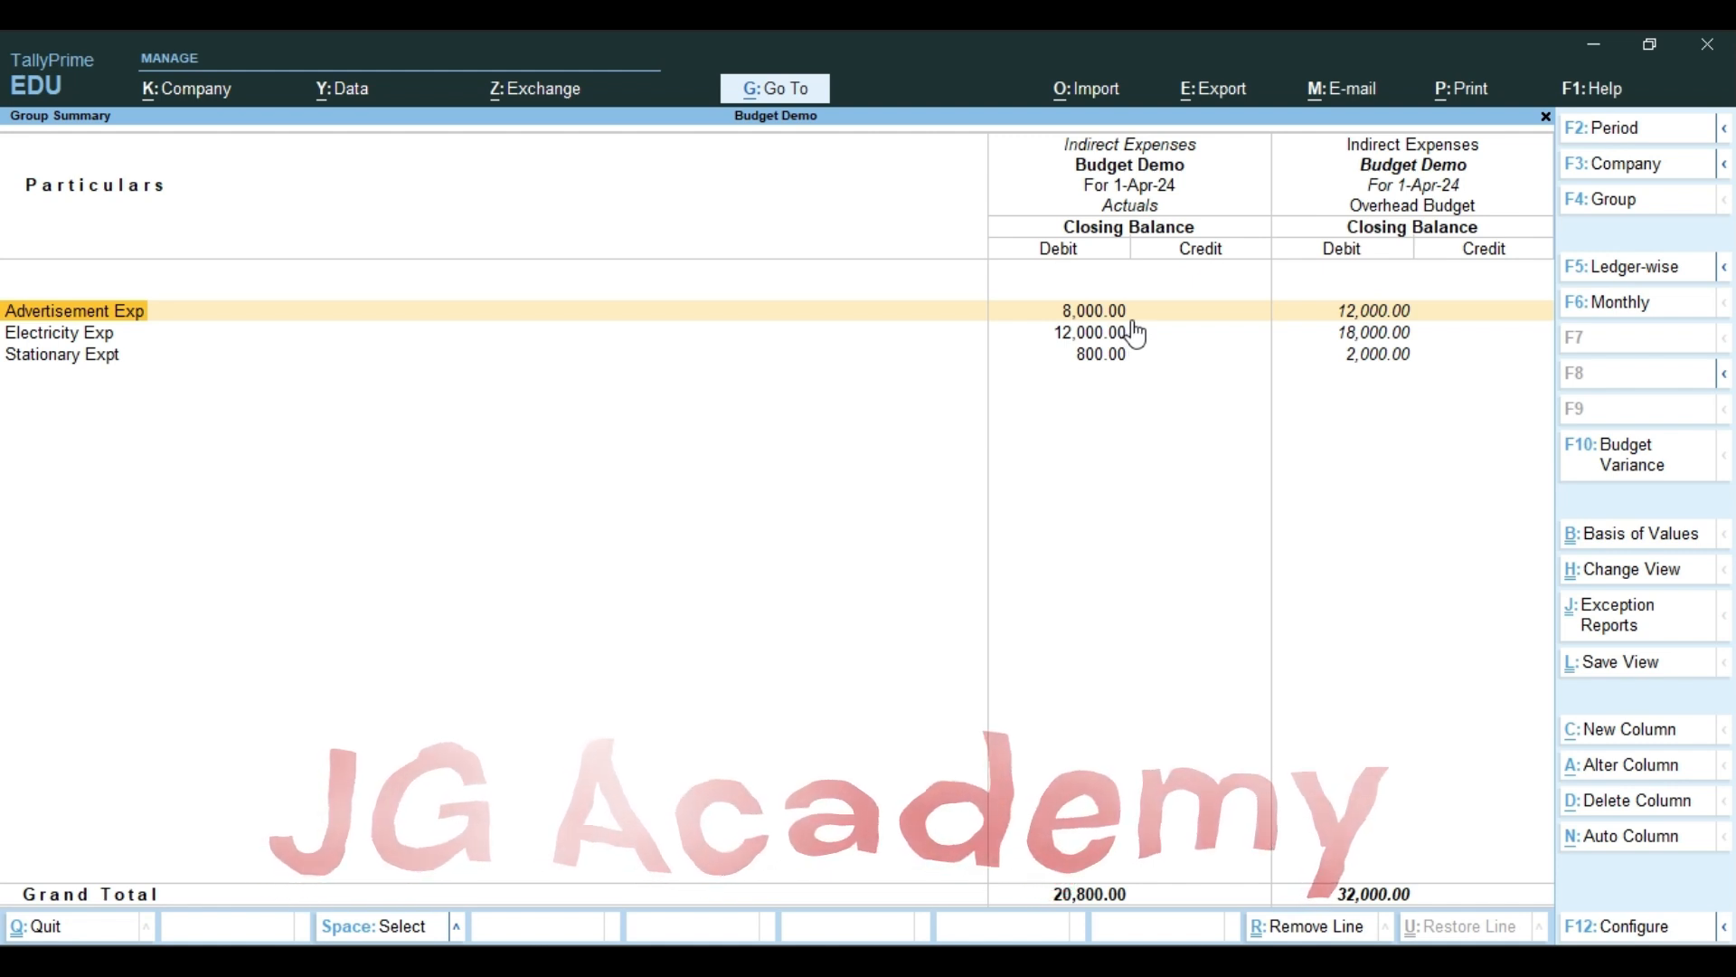
{"action": "key", "text": "Down"}
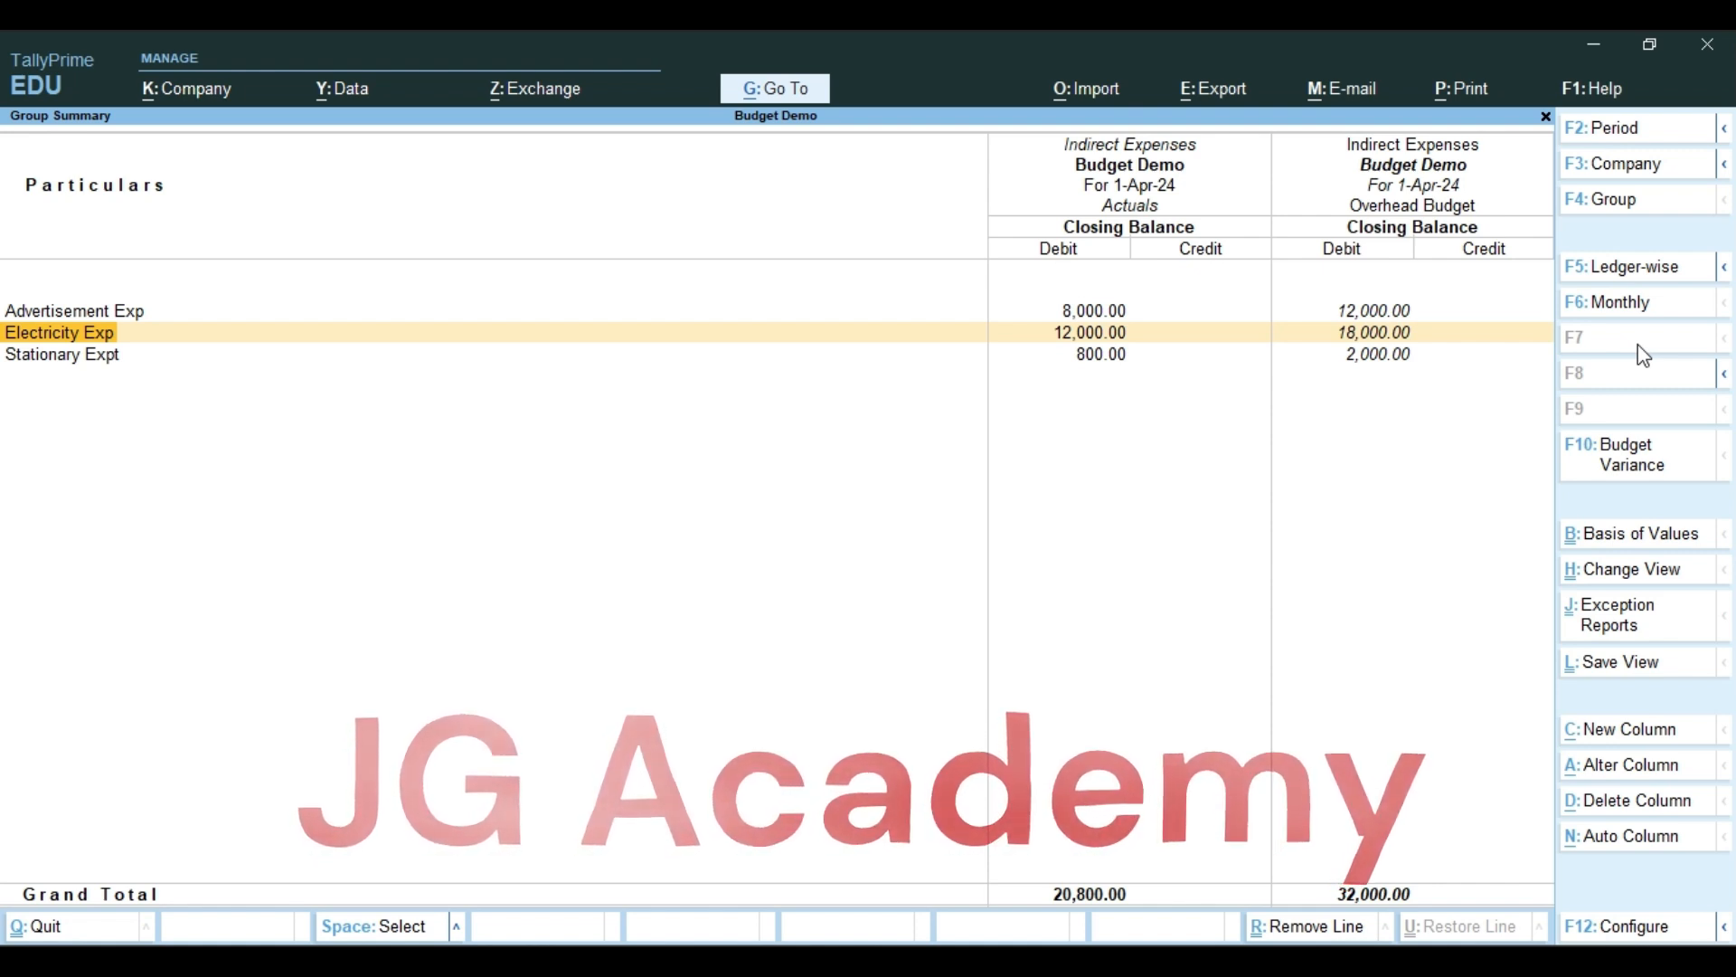
{"action": "key", "text": "Down"}
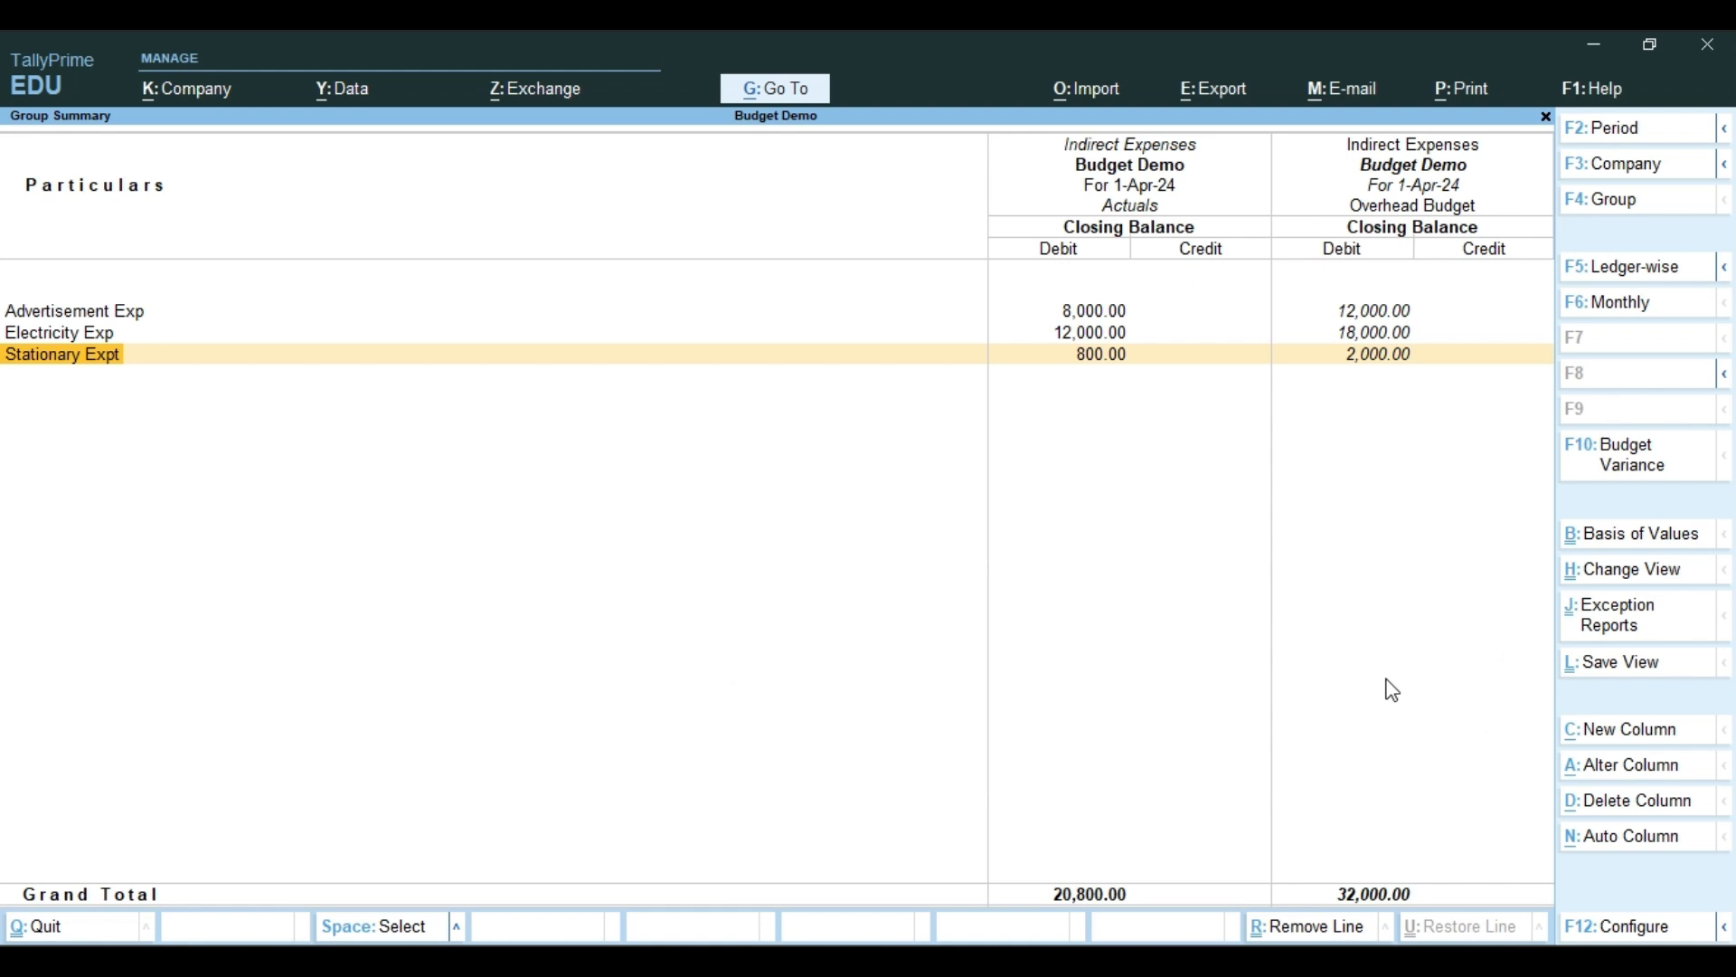
View the monthly summary of Advertisement Exp, comparing actuals with the Overhead Budget, and return to the group summary
{"action": "key", "text": "Up"}
{"action": "key", "text": "Up"}
{"action": "key", "text": "Return"}
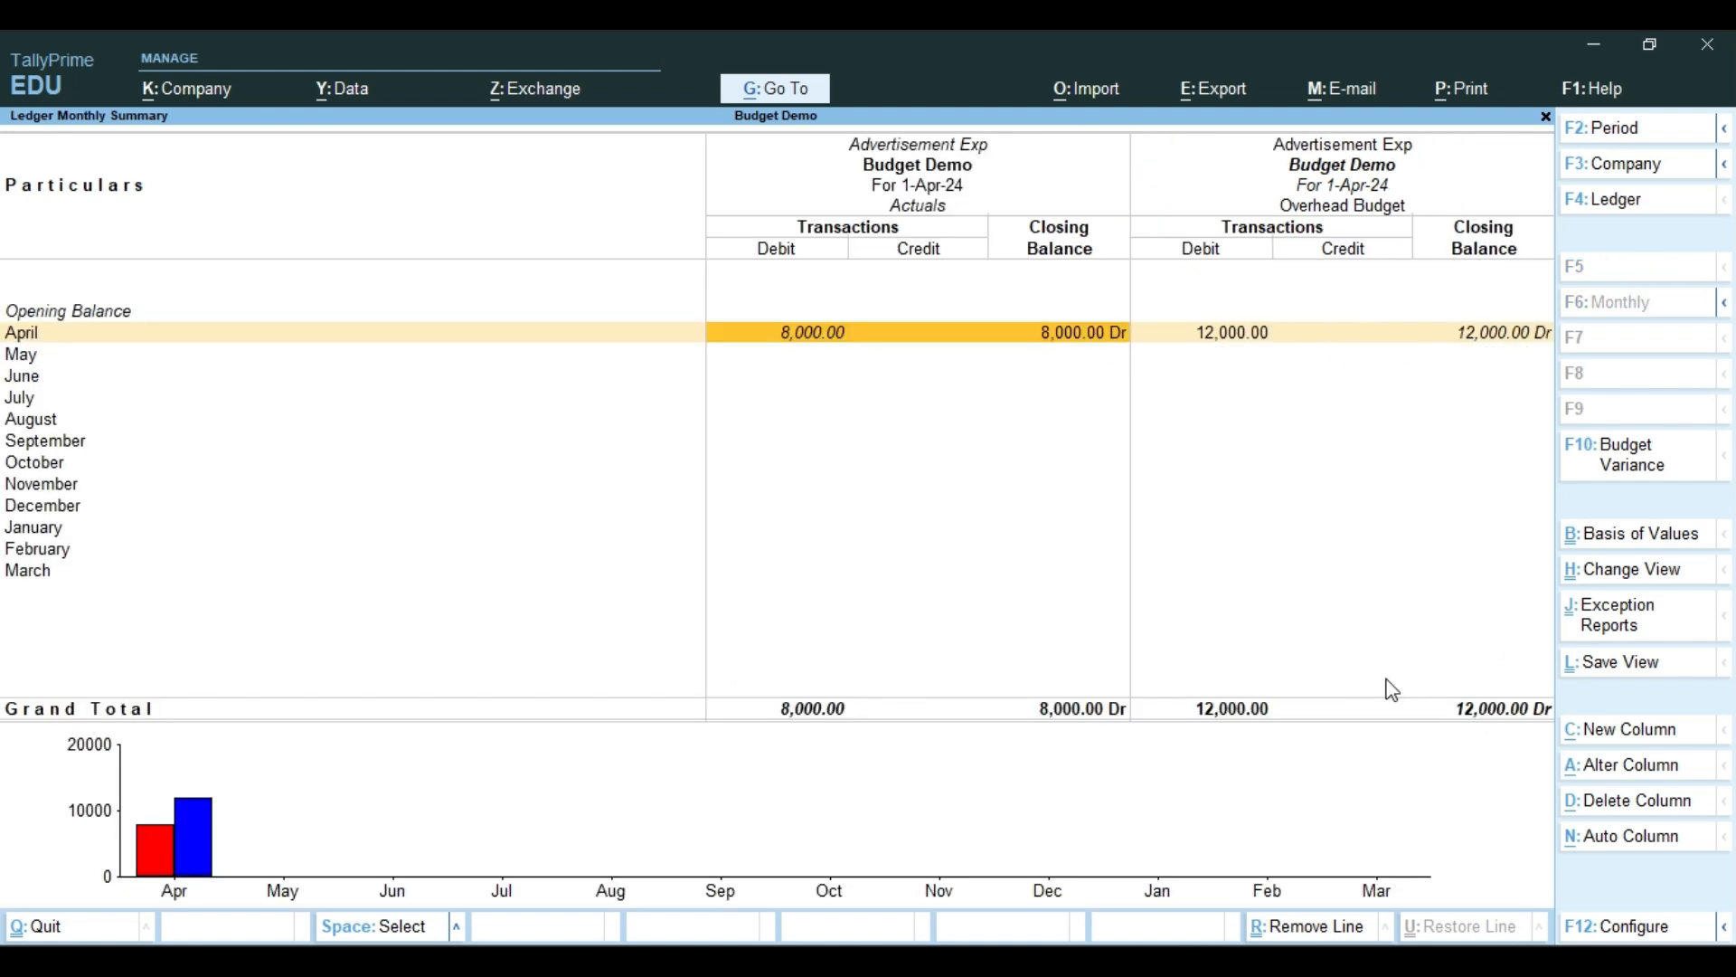
{"action": "key", "text": "Escape"}
View the monthly summary of Electricity Exp against the Overhead Budget and return to the group summary
{"action": "key", "text": "Down"}
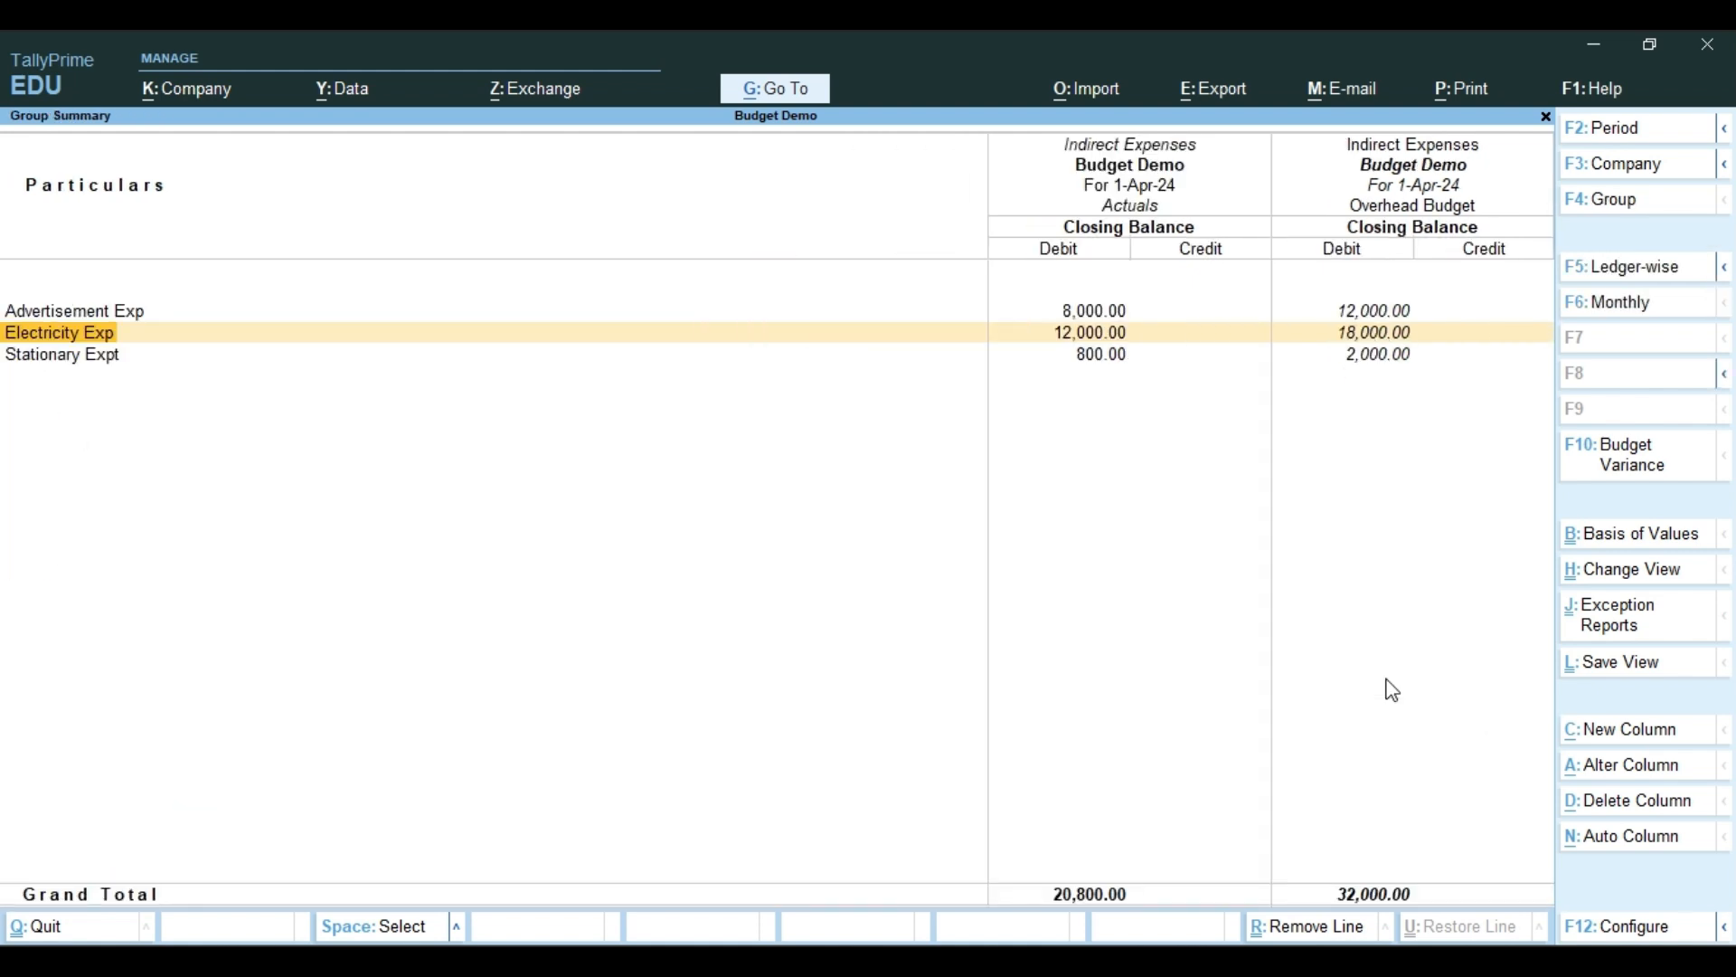
{"action": "key", "text": "Return"}
{"action": "key", "text": "Down"}
{"action": "key", "text": "Up"}
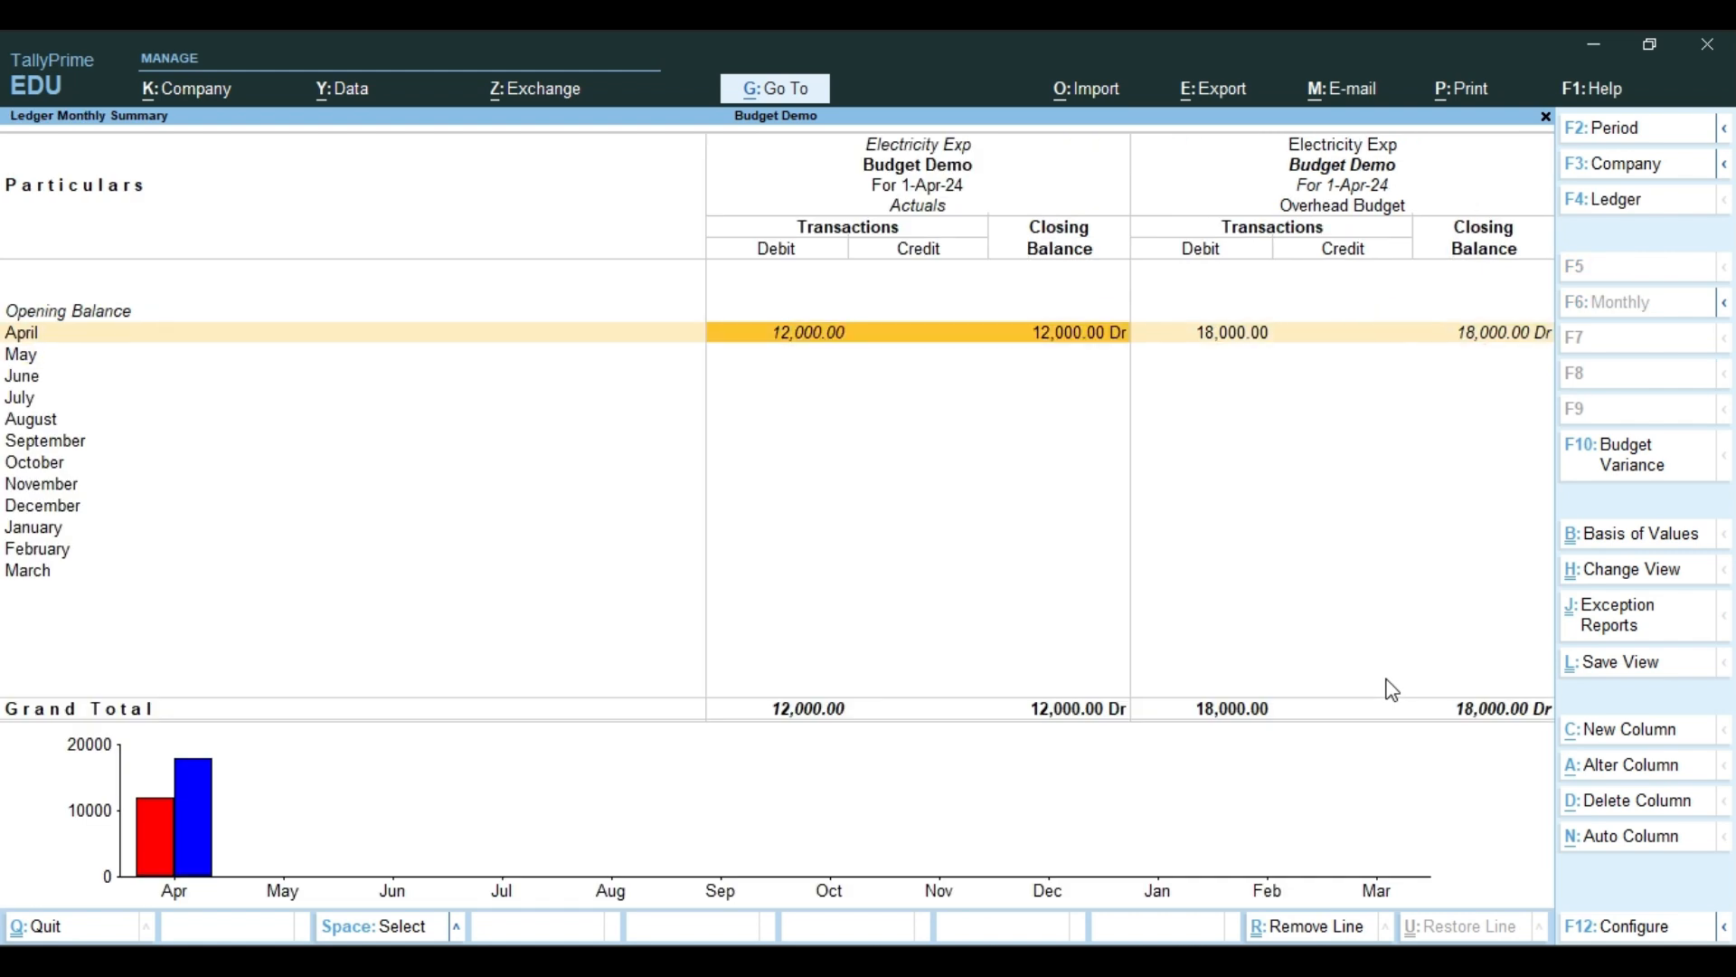
{"action": "key", "text": "Escape"}
{"action": "key", "text": "Down"}
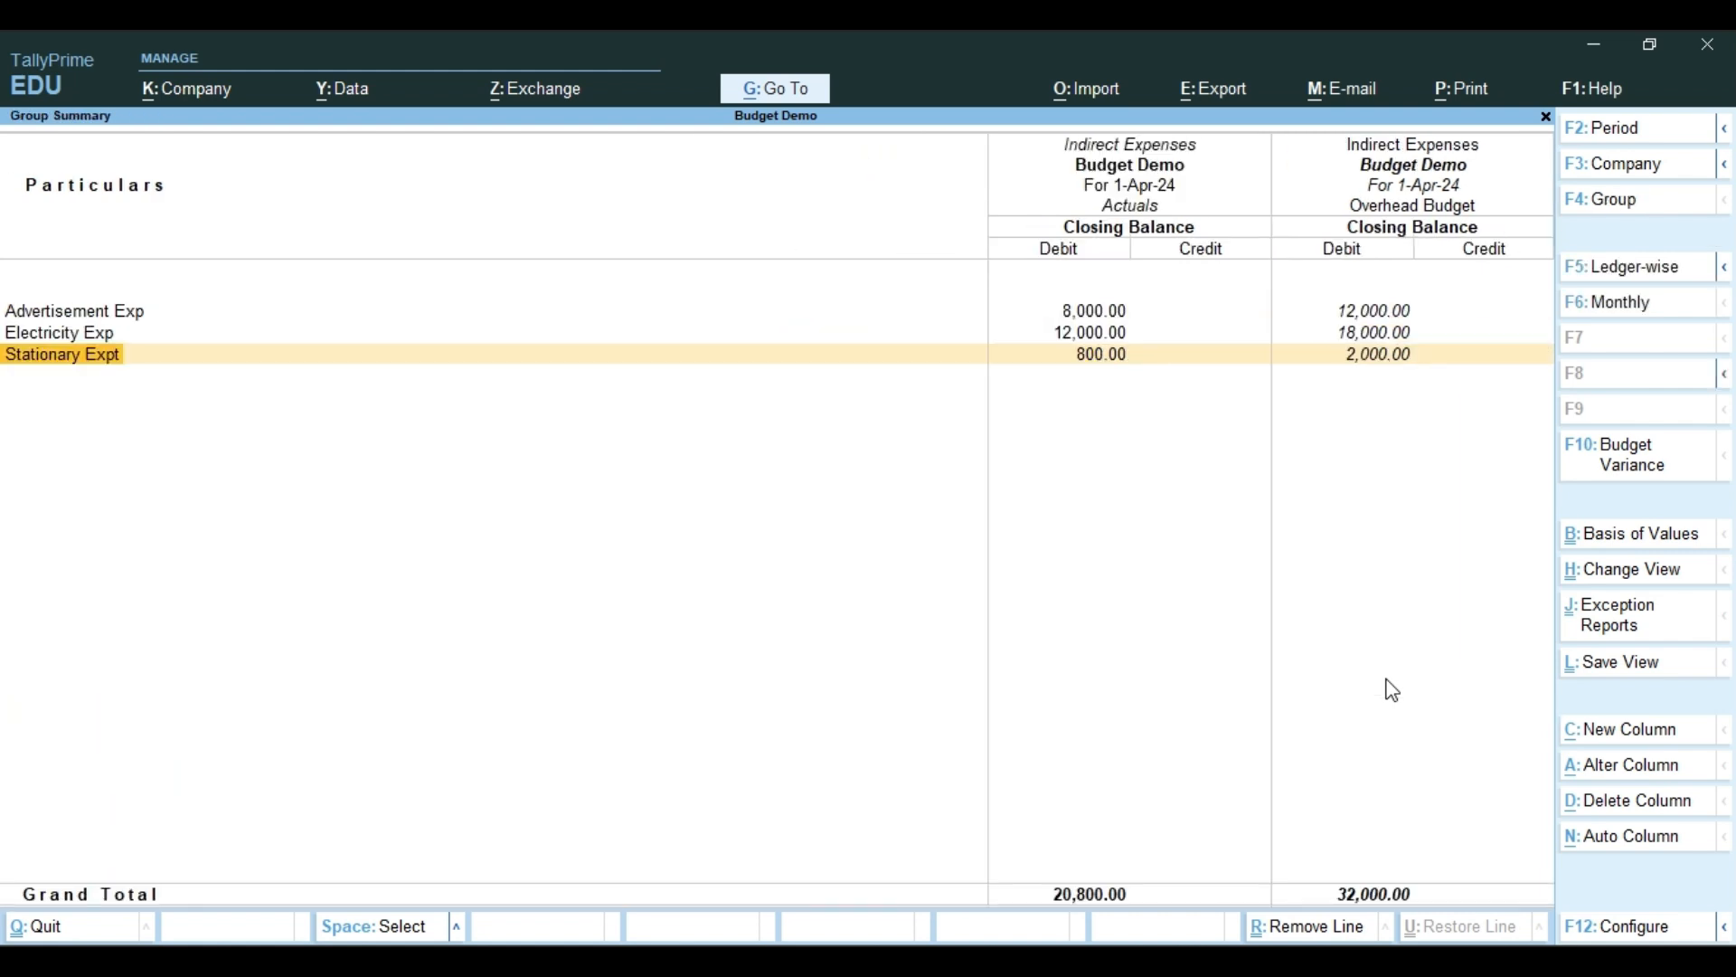